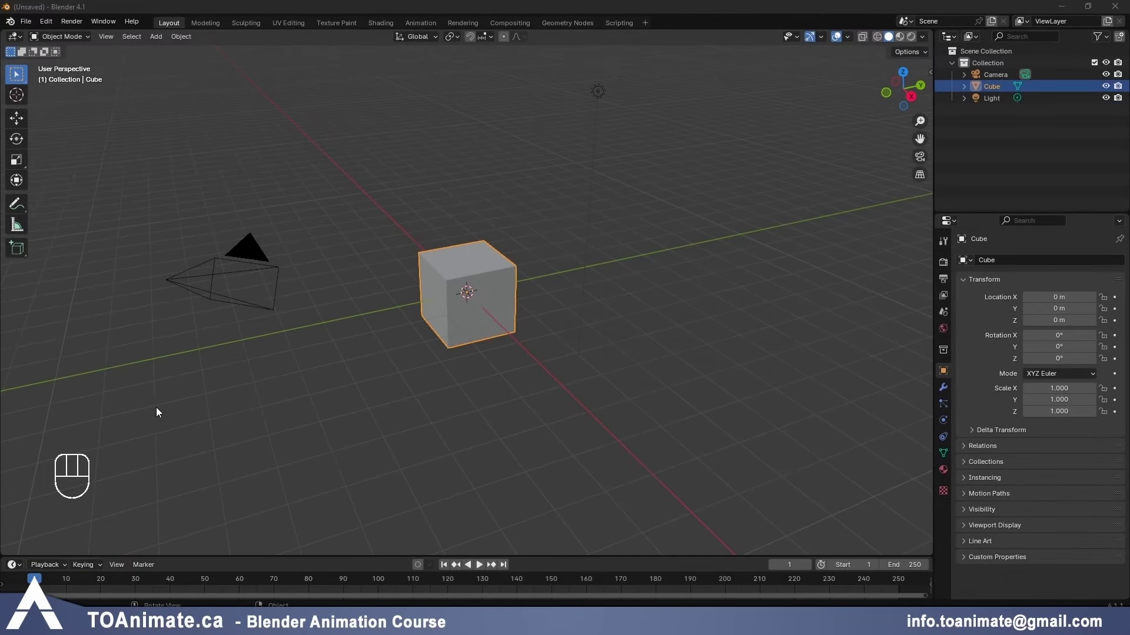
# - Orbit around the cube and check it from the right (X) and top (Z) preset viewpoints
pyautogui.moveTo(524, 318)
pyautogui.mouseDown(button='middle')
pyautogui.moveTo(698, 305)
pyautogui.moveTo(518, 314)
pyautogui.mouseUp(button='middle')
pyautogui.moveTo(434, 324); pyautogui.dragTo(195, 309, button='middle')
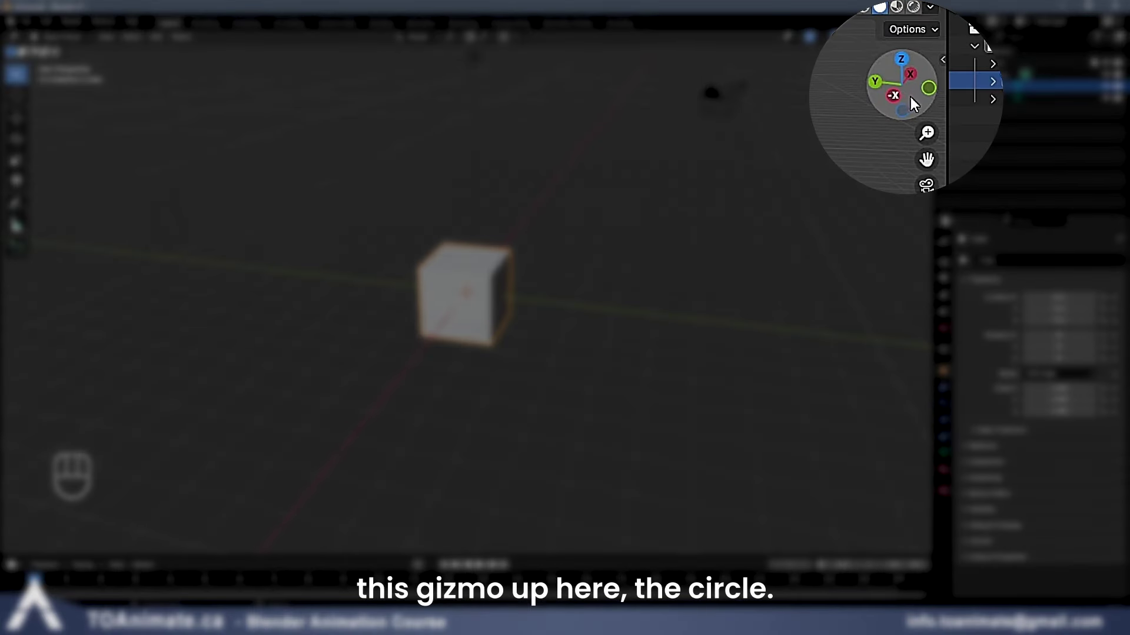
pyautogui.moveTo(916, 97); pyautogui.dragTo(702, 168)
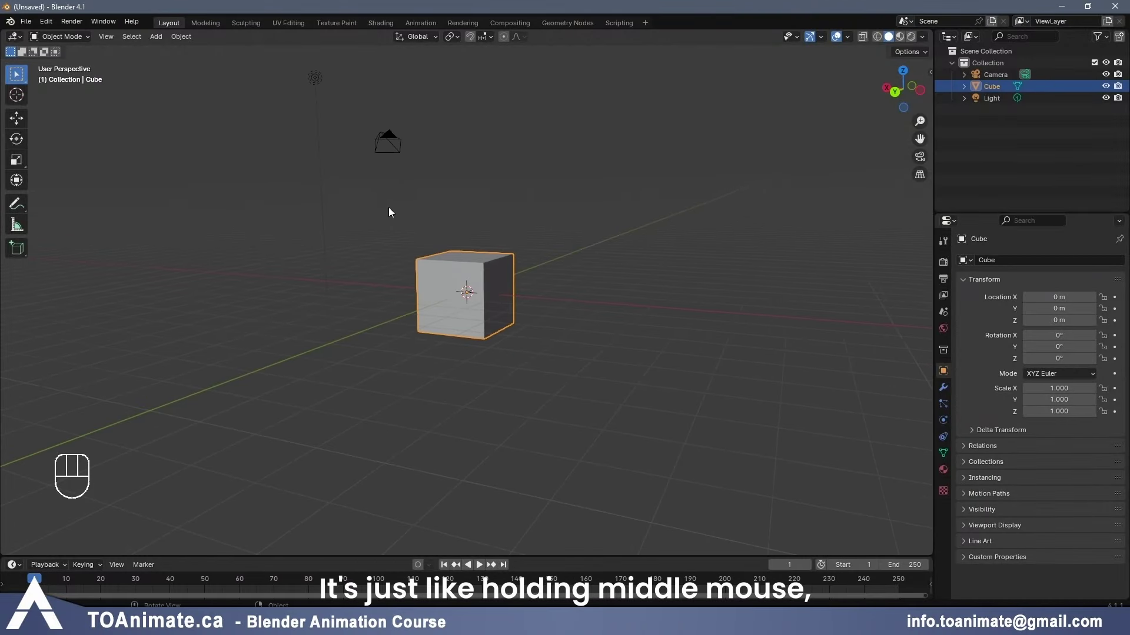
pyautogui.moveTo(389, 212); pyautogui.dragTo(707, 174, button='middle')
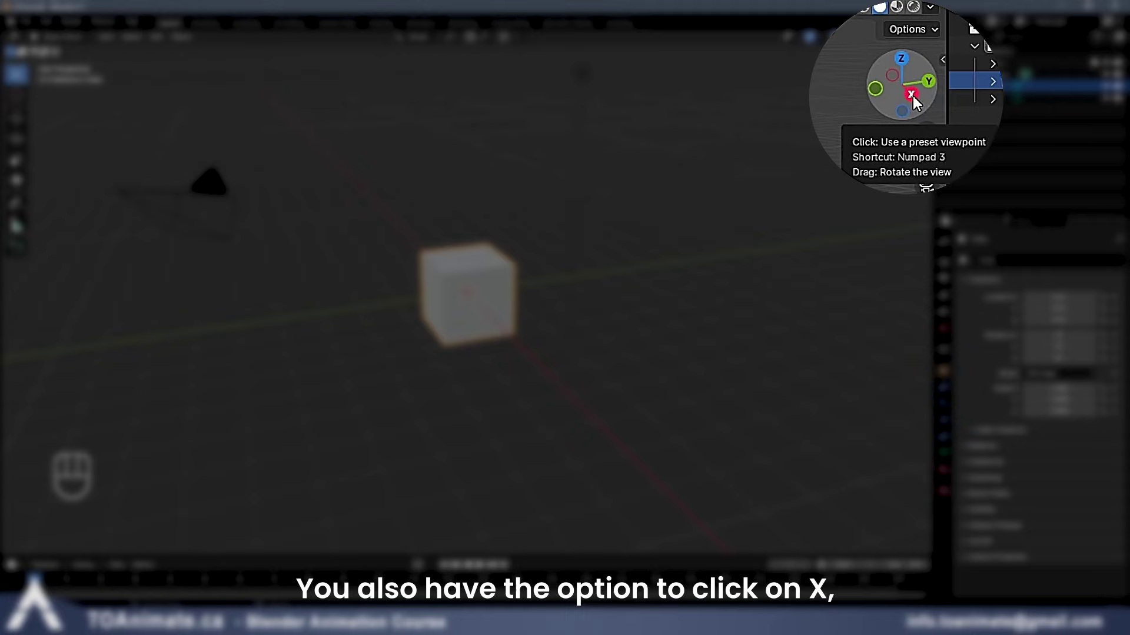
pyautogui.click(912, 96)
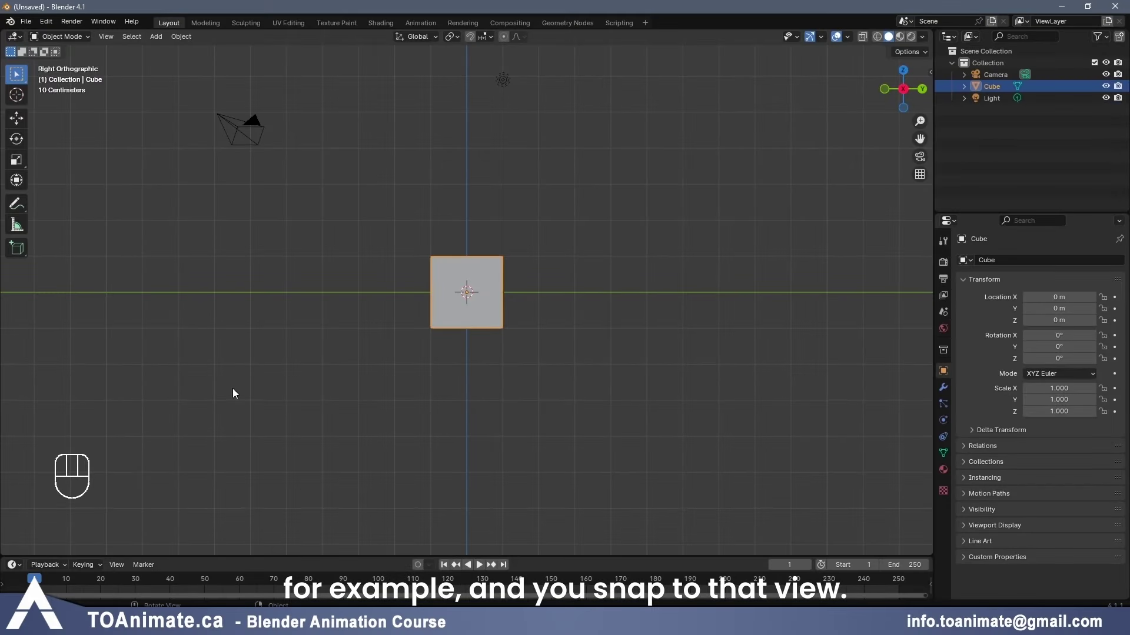
pyautogui.click(901, 71)
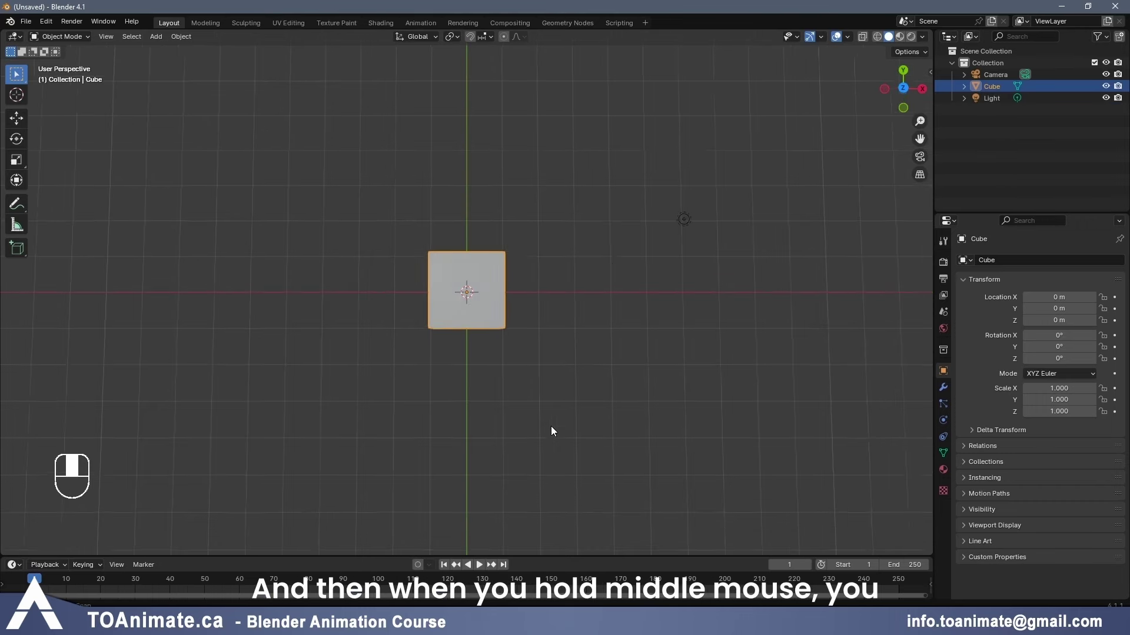
pyautogui.moveTo(549, 429); pyautogui.dragTo(515, 354, button='middle')
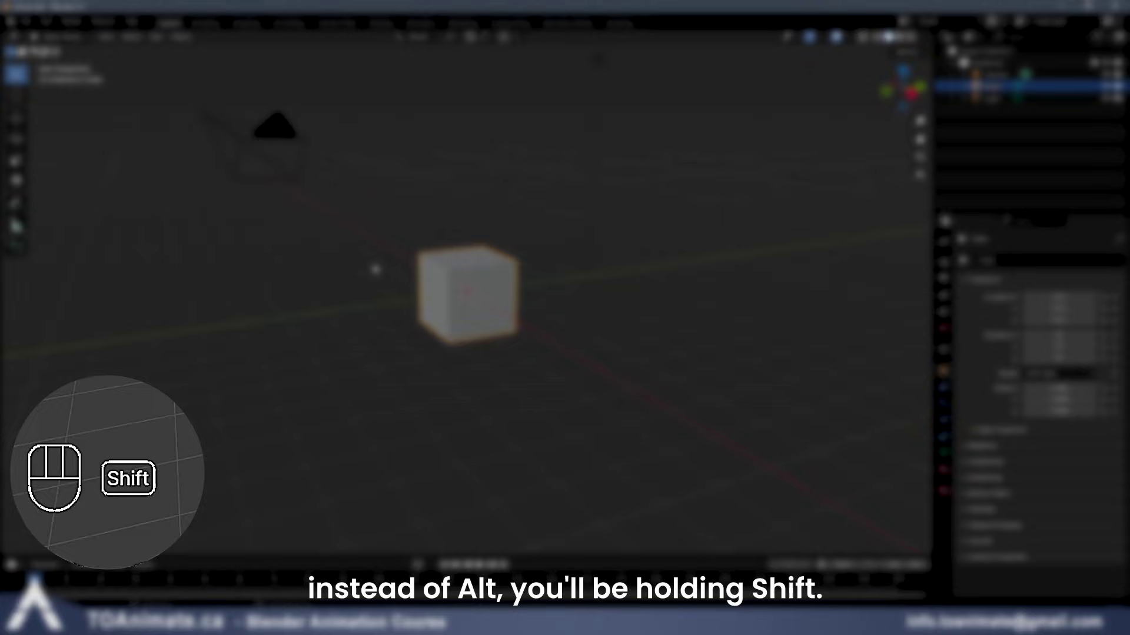
# - Pan the viewport, orbit around the cube, and zoom in and out on it
pyautogui.keyDown('shift'); pyautogui.moveTo(376, 270); pyautogui.dragTo(555, 298, button='middle'); pyautogui.keyUp('shift')
pyautogui.keyDown('shift'); pyautogui.moveTo(795, 298); pyautogui.dragTo(660, 320, button='middle'); pyautogui.keyUp('shift')
pyautogui.moveTo(353, 309); pyautogui.dragTo(454, 310, button='middle')
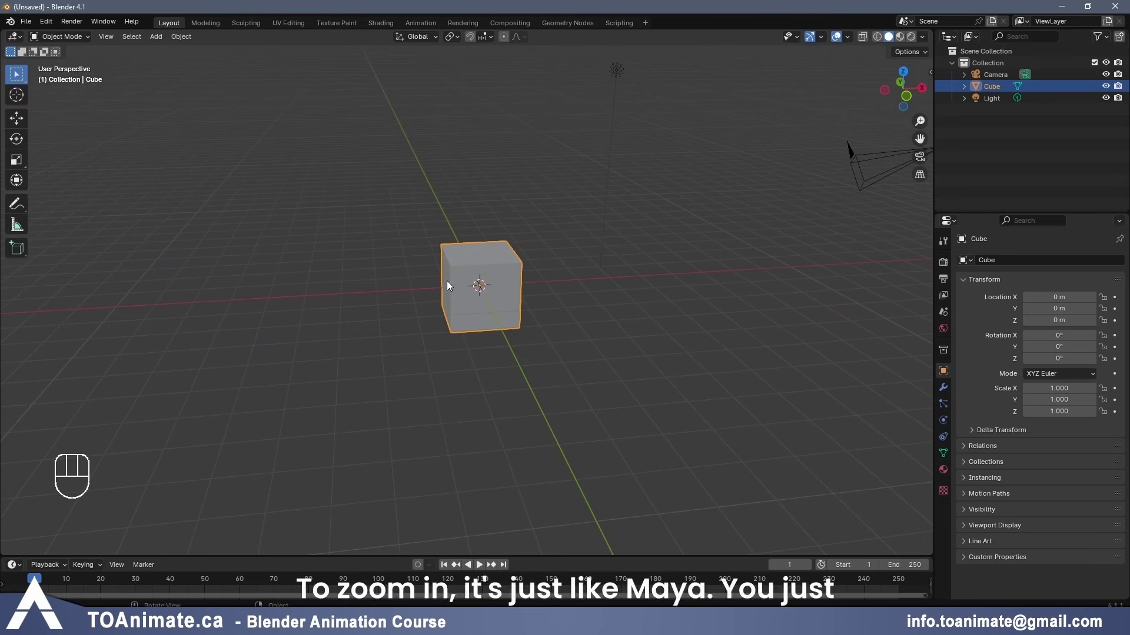
pyautogui.scroll(-3, 444, 290)
pyautogui.scroll(7, 462, 293)
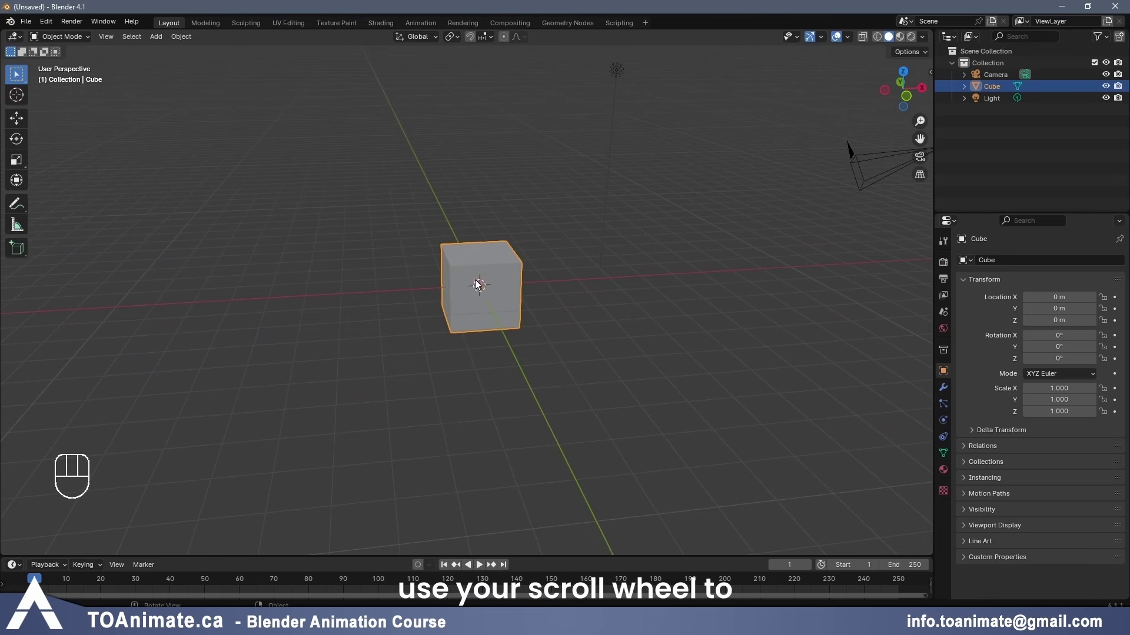
pyautogui.scroll(-5, 474, 275)
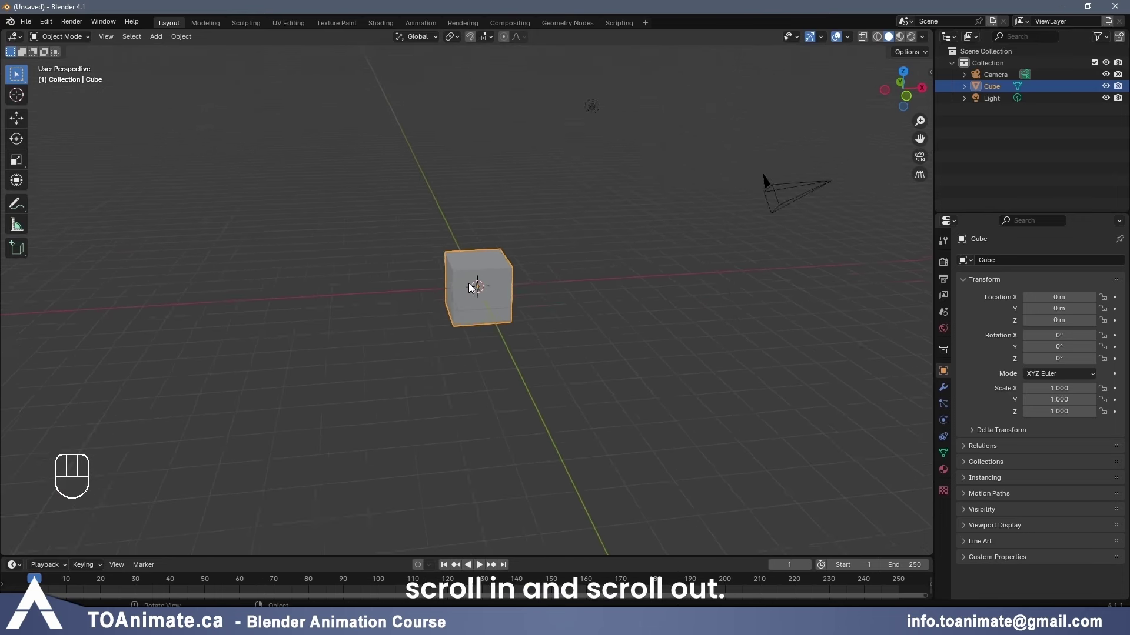
pyautogui.scroll(3, 472, 273)
pyautogui.scroll(-4, 472, 273)
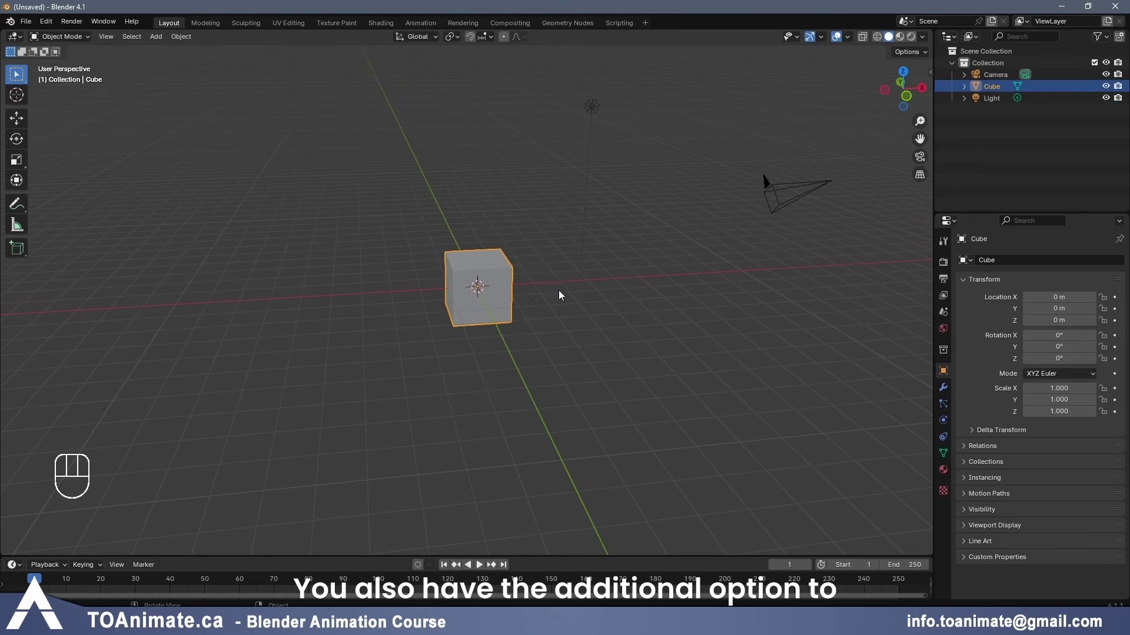
pyautogui.press('ctrl')
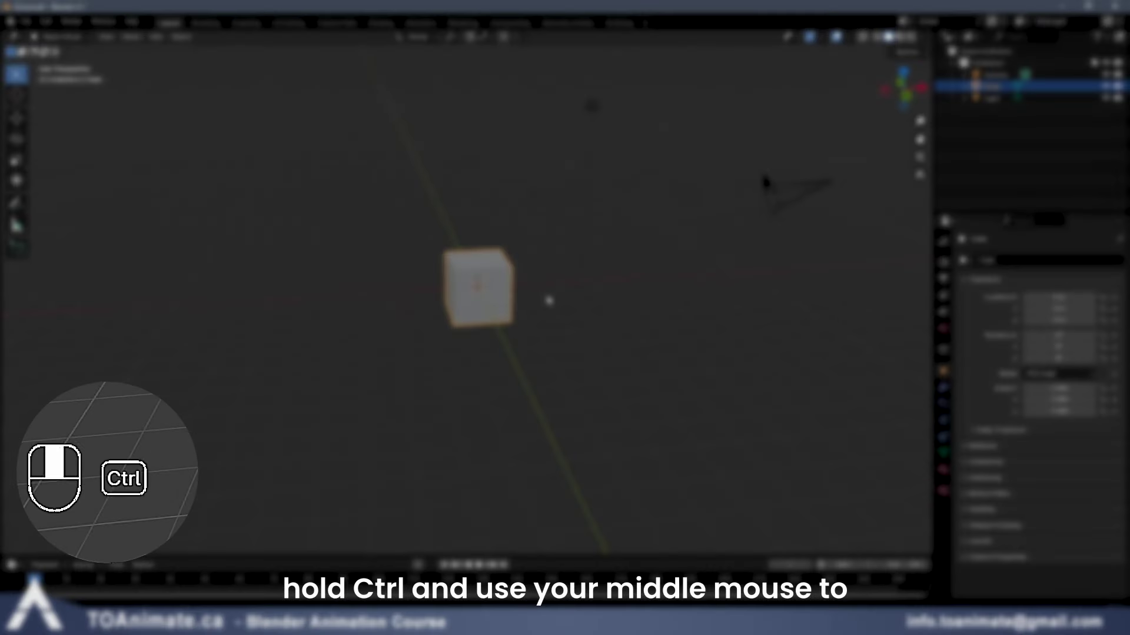
pyautogui.keyDown('ctrl'); pyautogui.moveTo(554, 301); pyautogui.dragTo(620, 233, button='middle'); pyautogui.keyUp('ctrl')
pyautogui.scroll(3, 567, 290)
pyautogui.scroll(-2, 565, 291)
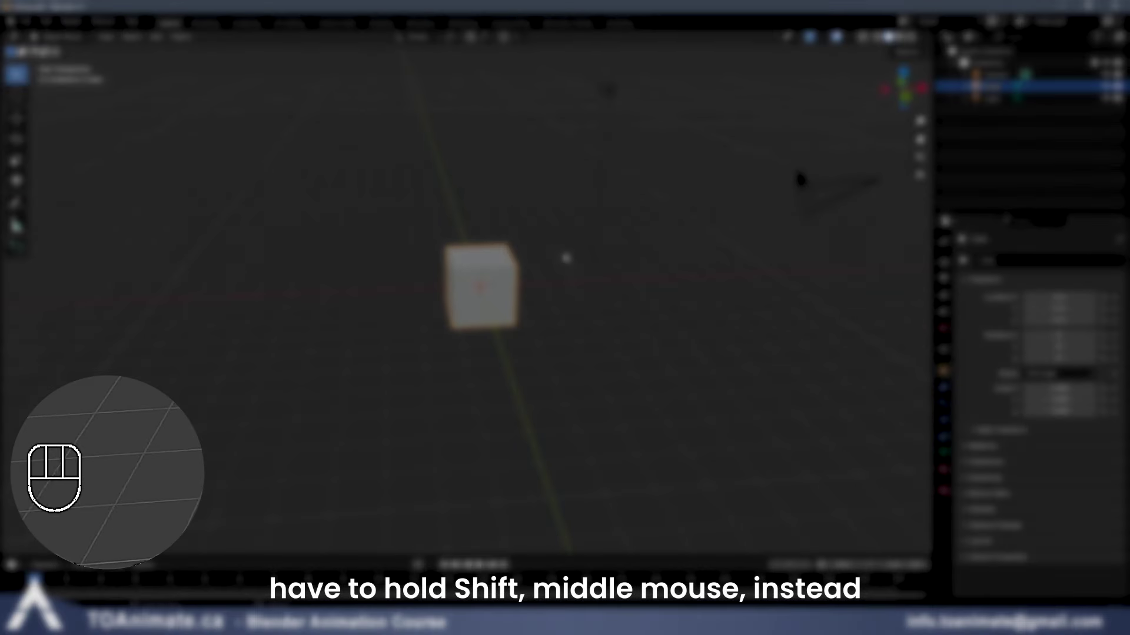
pyautogui.moveTo(565, 255)
pyautogui.keyDown('shift'); pyautogui.mouseDown(button='middle')
pyautogui.moveTo(616, 261)
pyautogui.moveTo(541, 231)
pyautogui.moveTo(553, 255)
pyautogui.mouseUp(button='middle'); pyautogui.keyUp('shift')
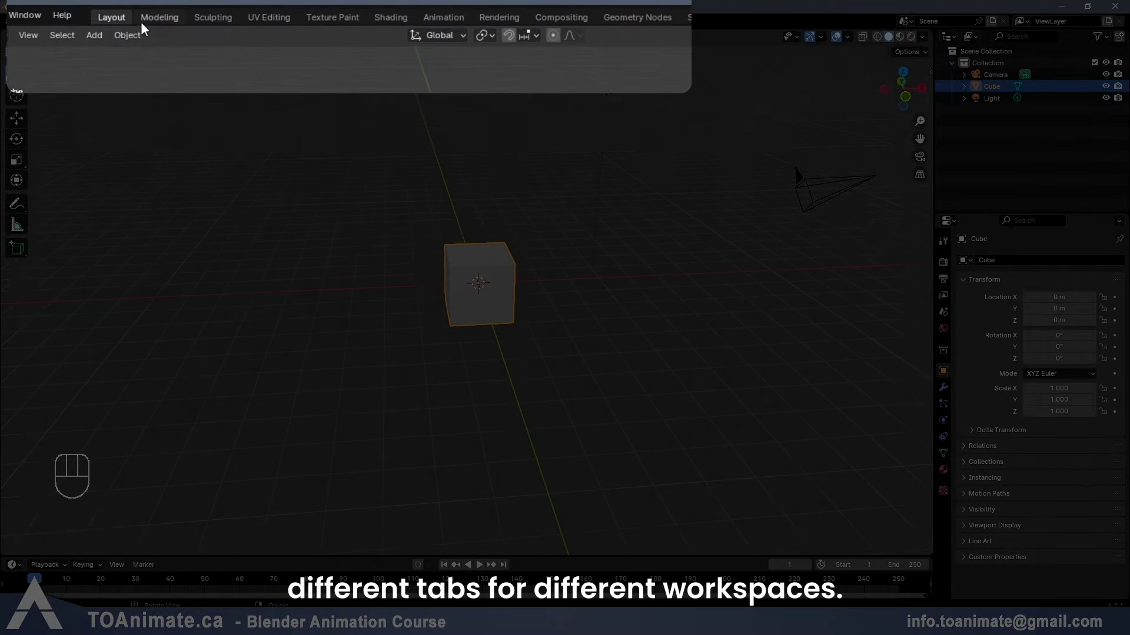
# - Look through the Modeling, Sculpting, UV Editing and Texture Paint workspaces
pyautogui.click(150, 21)
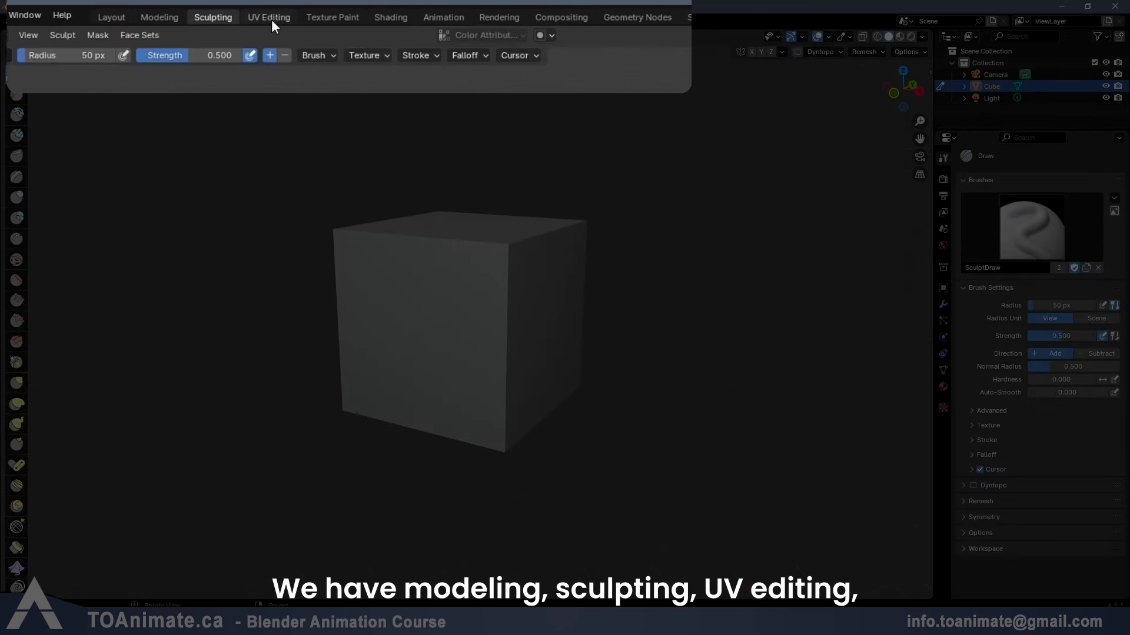
pyautogui.click(270, 19)
pyautogui.click(323, 19)
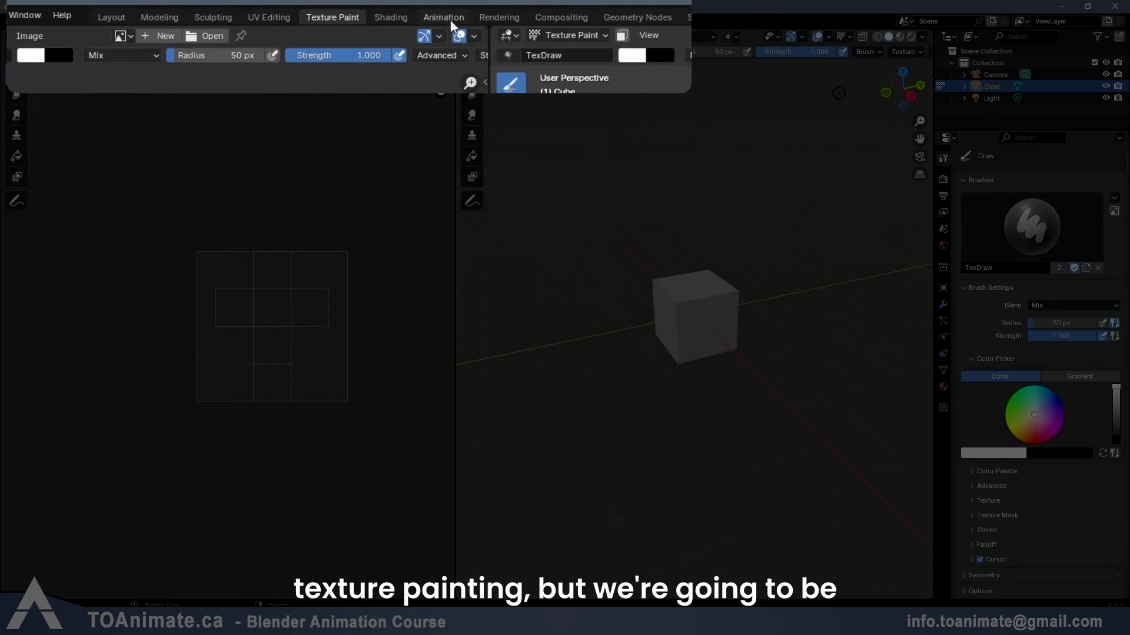
# - Set up the Animation workspace in Object Mode with a taller outliner
pyautogui.click(421, 22)
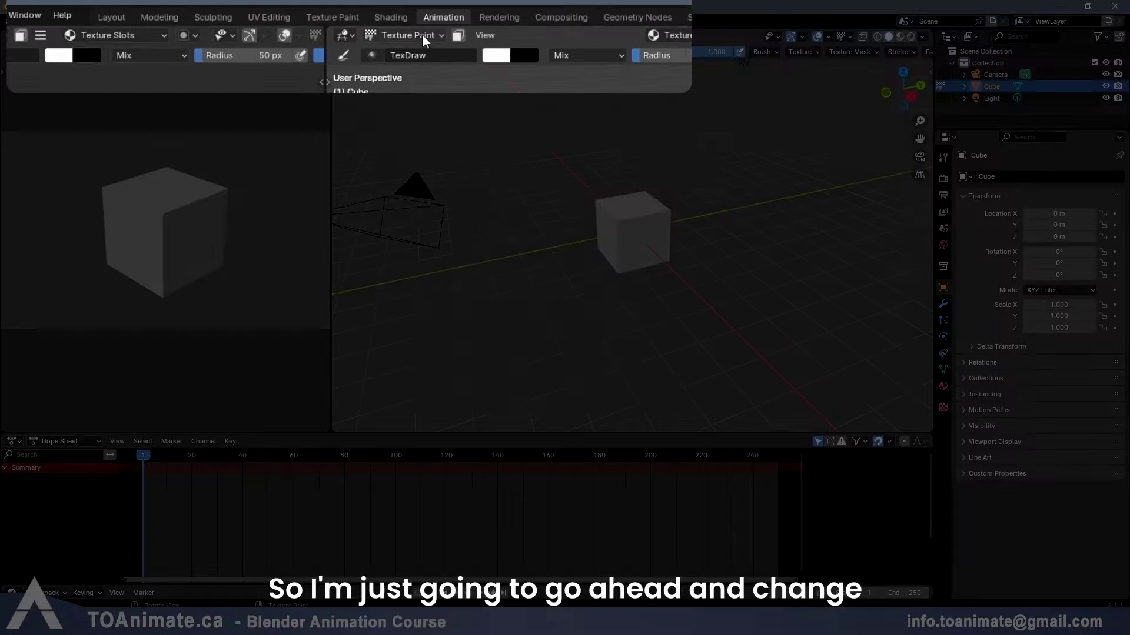
pyautogui.click(407, 36)
pyautogui.click(413, 53)
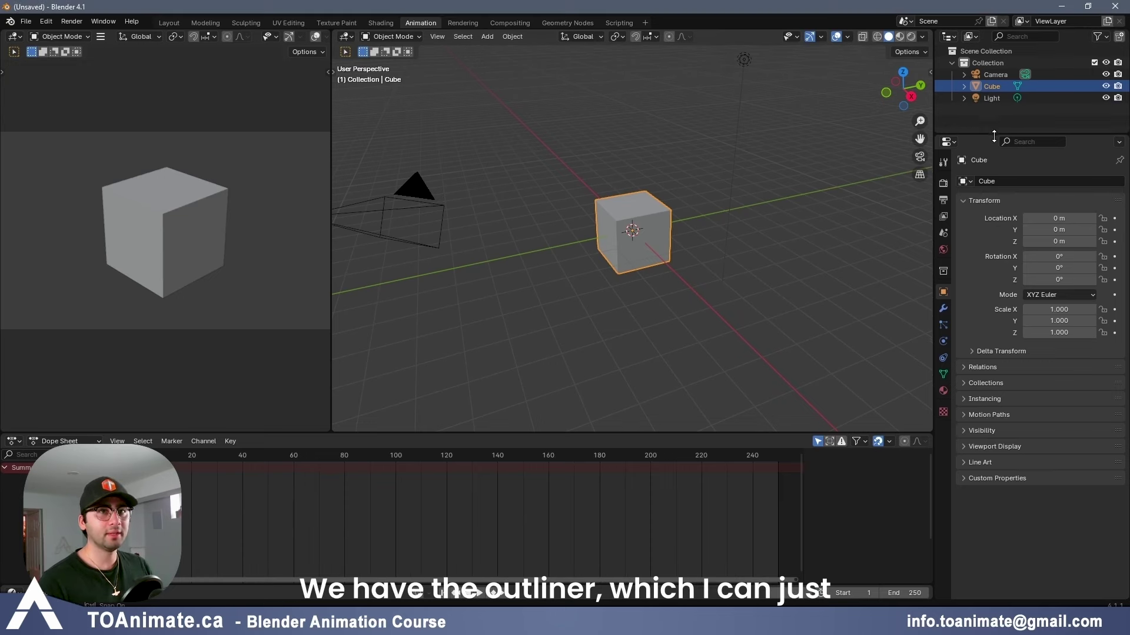
pyautogui.moveTo(988, 130); pyautogui.dragTo(997, 201)
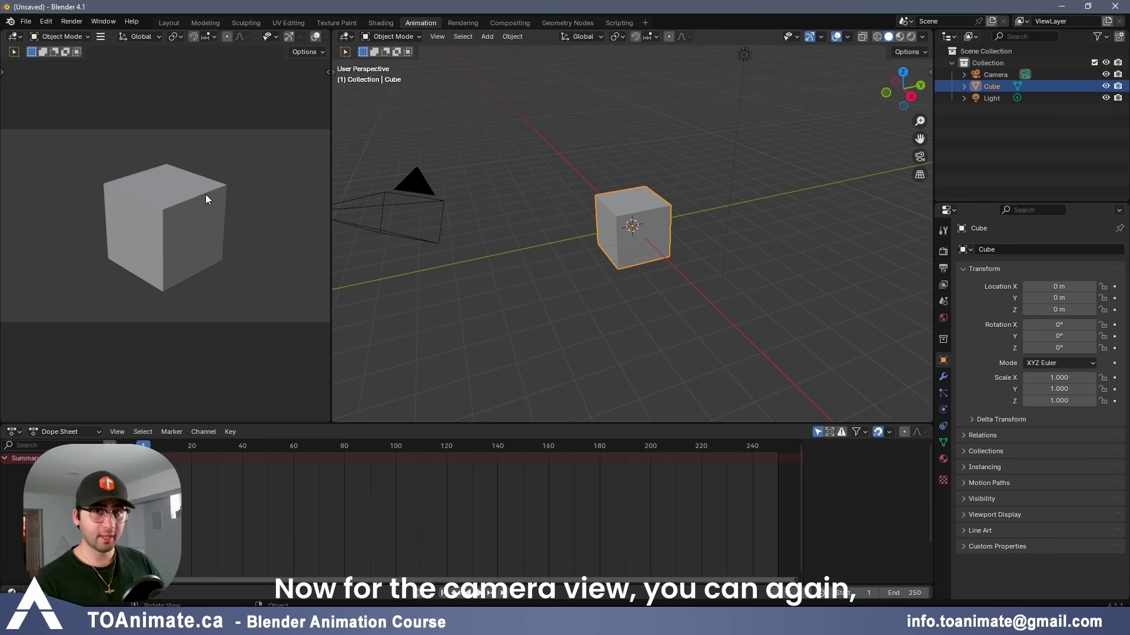
# - Leave and restore the camera view in the small viewport, and check the same camera view in the main perspective viewport
pyautogui.moveTo(211, 227); pyautogui.dragTo(183, 229, button='middle')
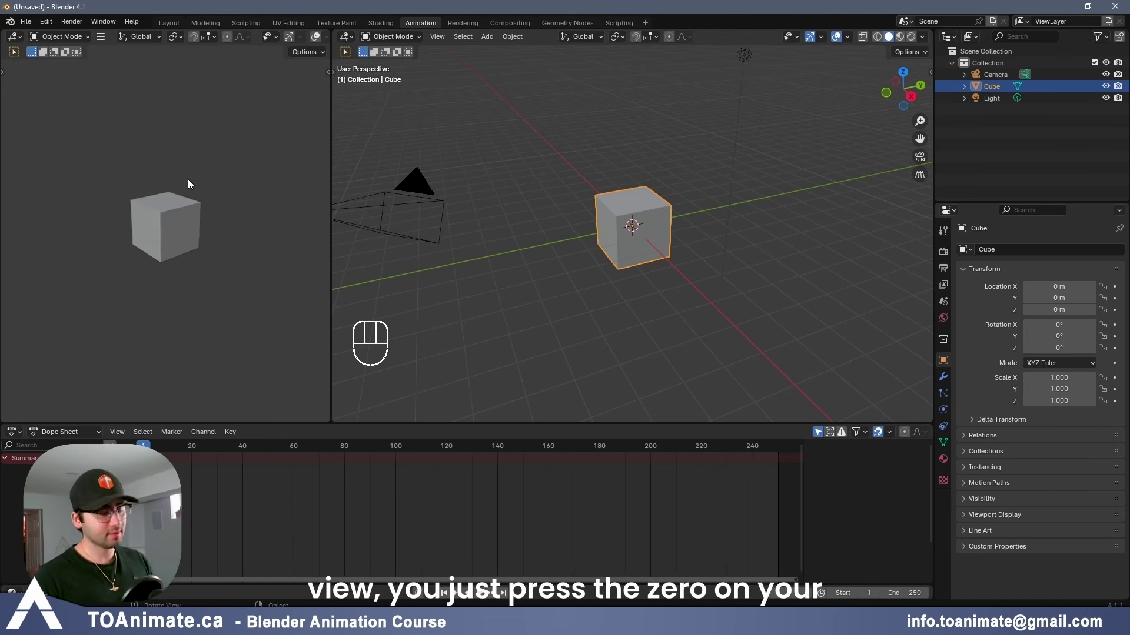
pyautogui.press('KP_0')
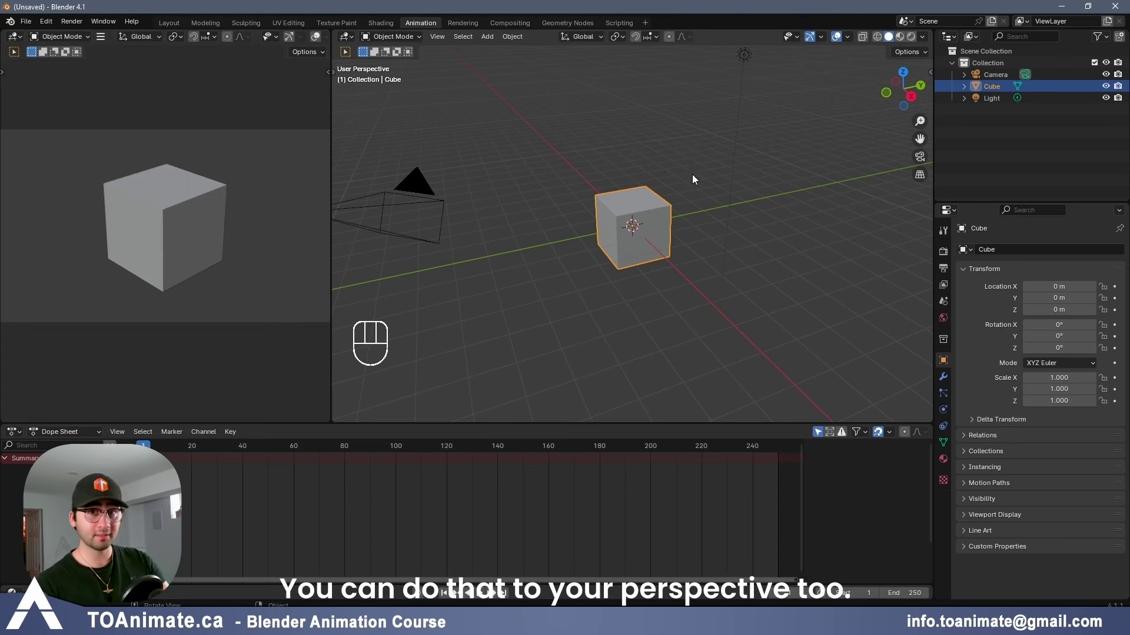
pyautogui.moveTo(700, 189); pyautogui.dragTo(541, 177, button='middle')
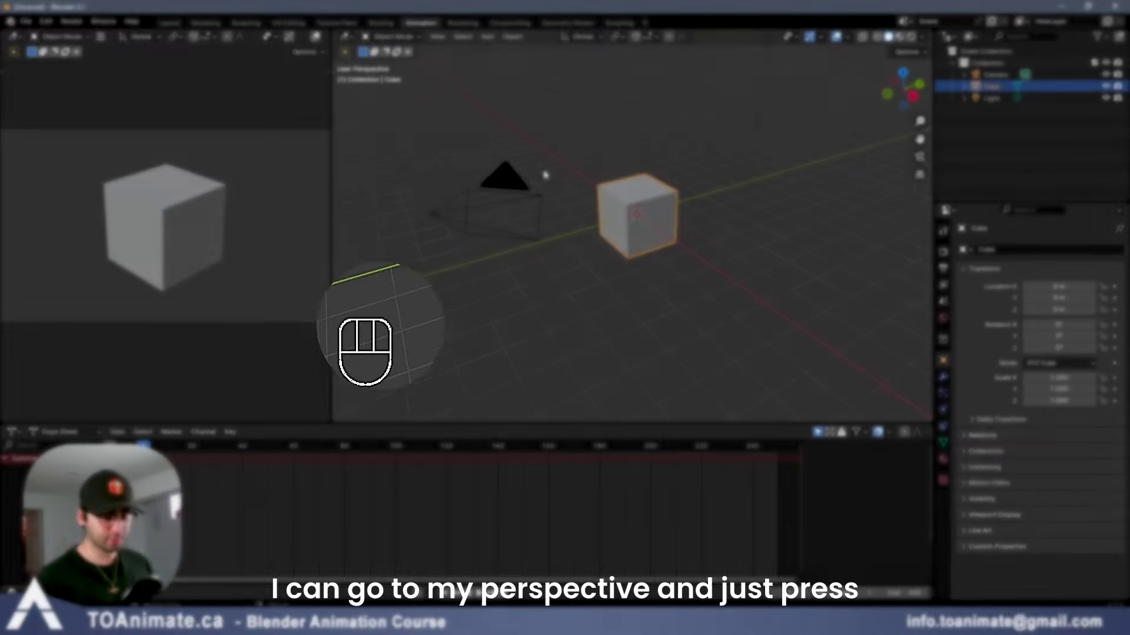
pyautogui.press('KP_0')
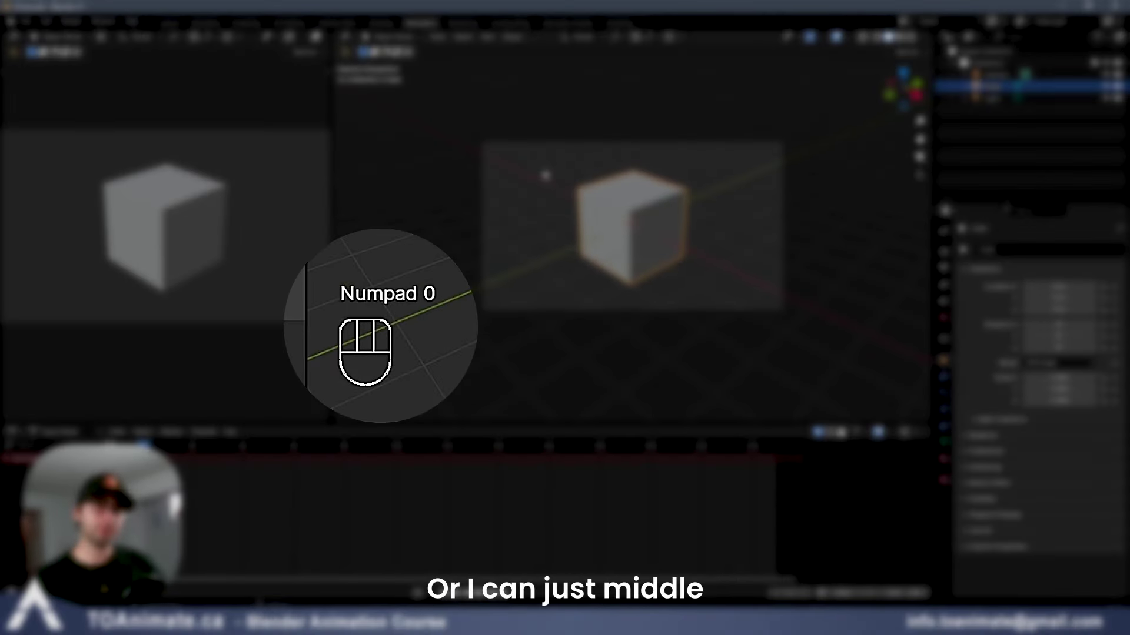
pyautogui.moveTo(623, 240); pyautogui.dragTo(630, 271, button='middle')
pyautogui.scroll(-2, 696, 229)
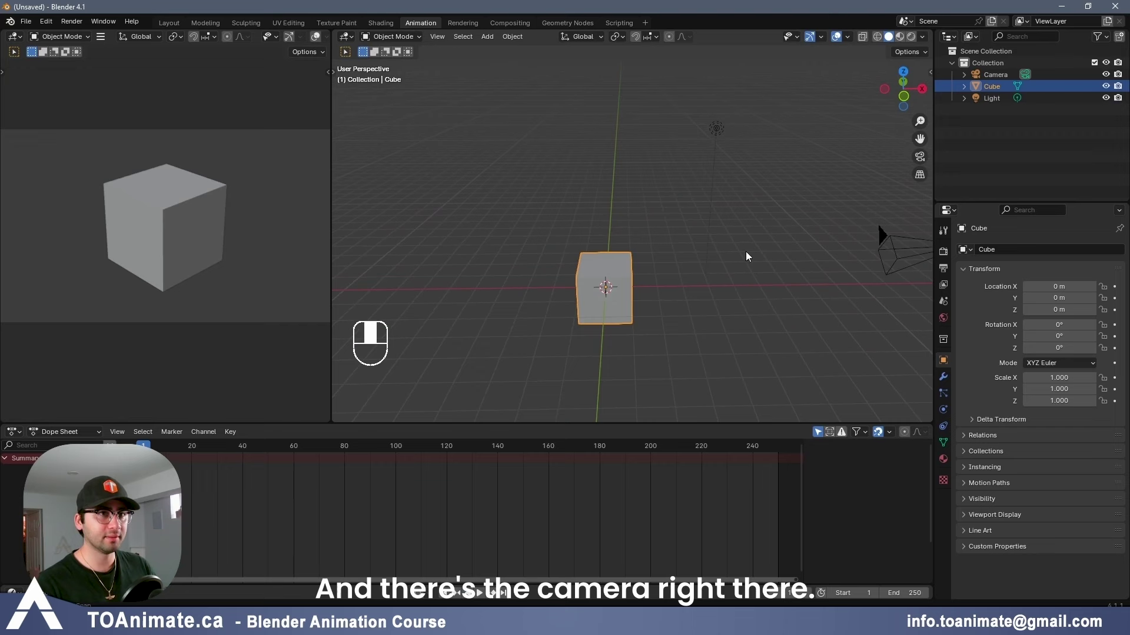
# - Select the camera object, and enlarge the camera viewport's width and the dope sheet's height
pyautogui.click(890, 246)
pyautogui.moveTo(844, 264); pyautogui.dragTo(394, 284, button='middle')
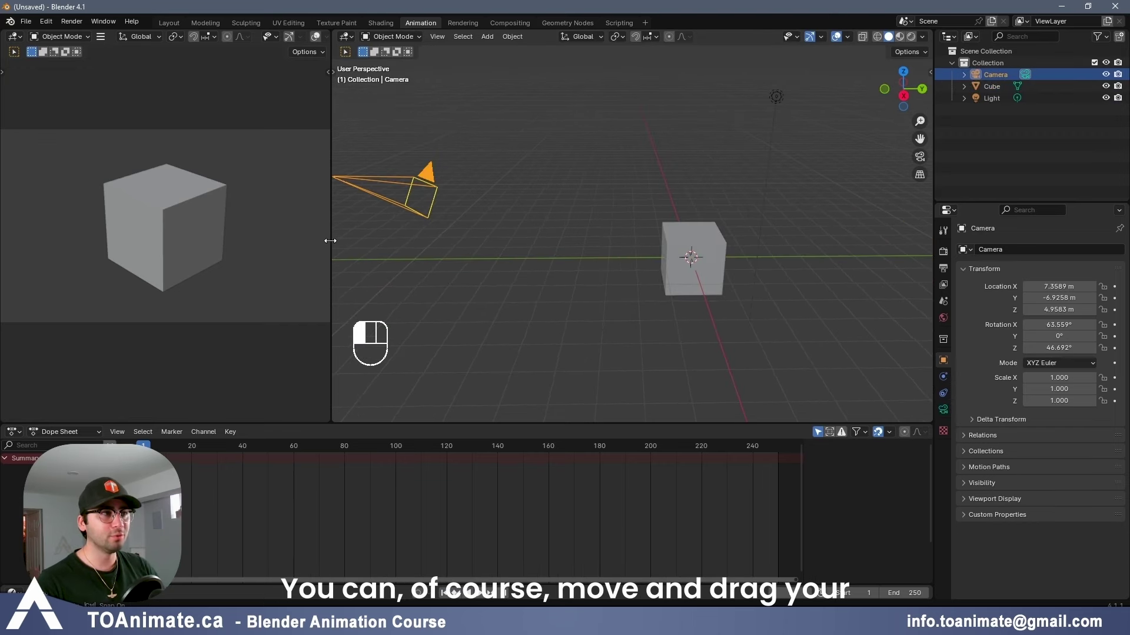
pyautogui.moveTo(330, 241); pyautogui.dragTo(396, 264)
pyautogui.moveTo(384, 423)
pyautogui.mouseDown()
pyautogui.moveTo(381, 382)
pyautogui.moveTo(381, 427)
pyautogui.moveTo(379, 401)
pyautogui.mouseUp()
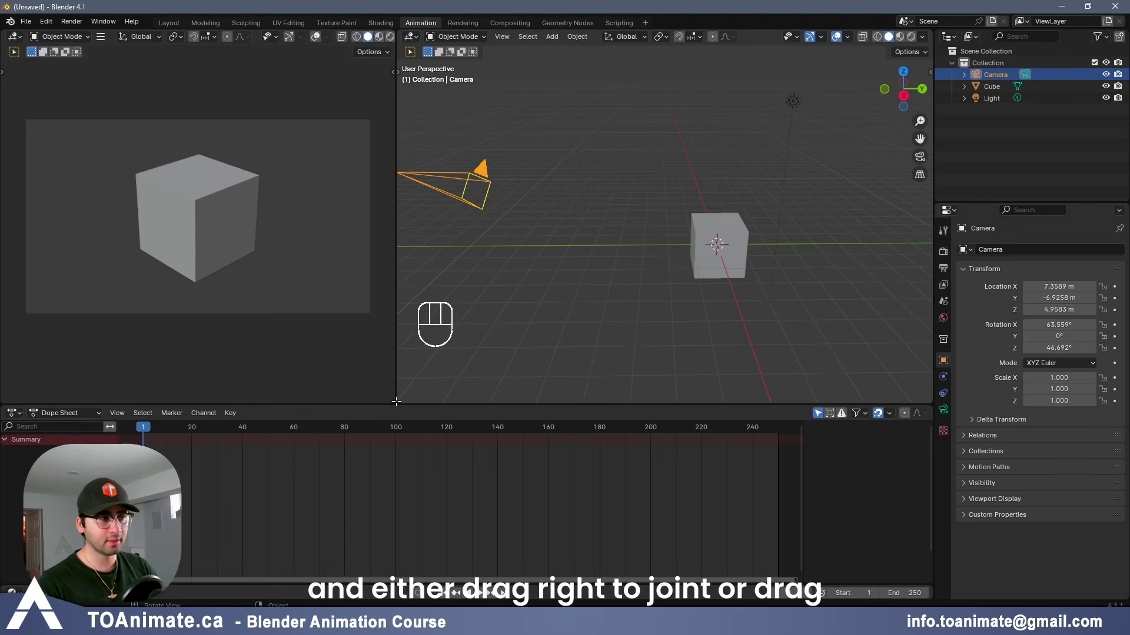
# - Split the camera viewport vertically into two areas and join them back into one
pyautogui.moveTo(396, 403); pyautogui.dragTo(255, 363)
pyautogui.rightClick(399, 401)
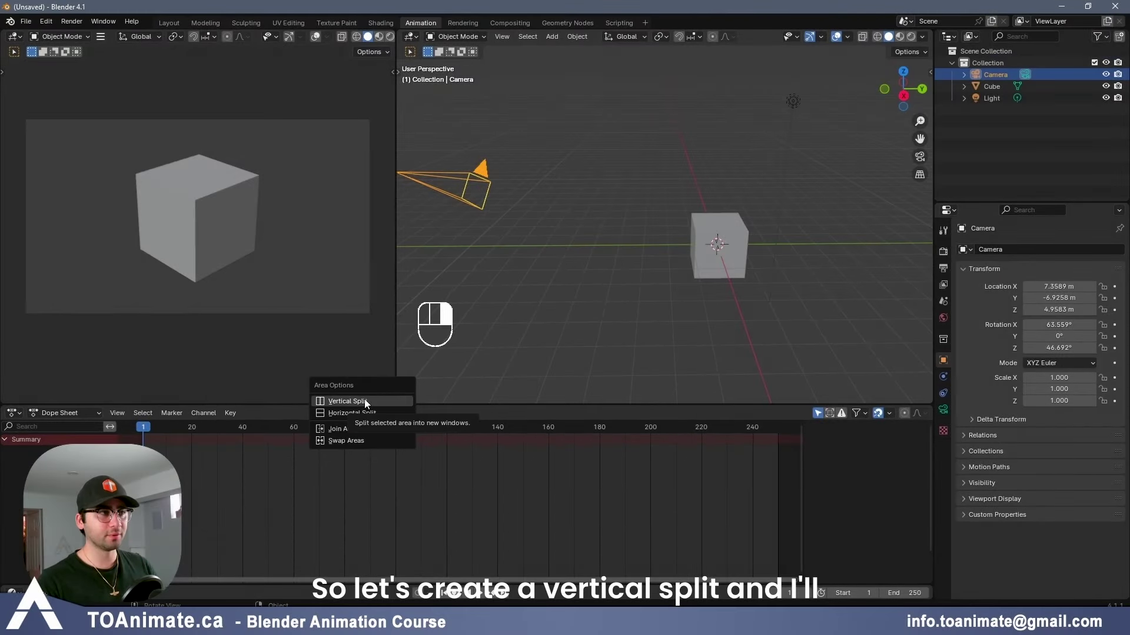
pyautogui.click(362, 401)
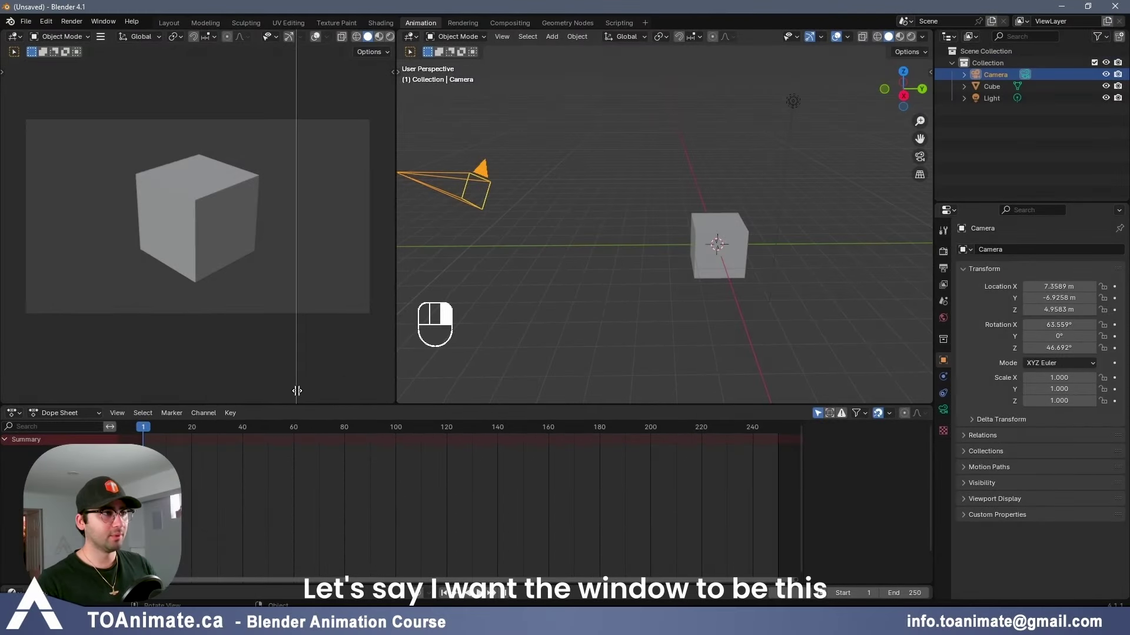
pyautogui.click(291, 392)
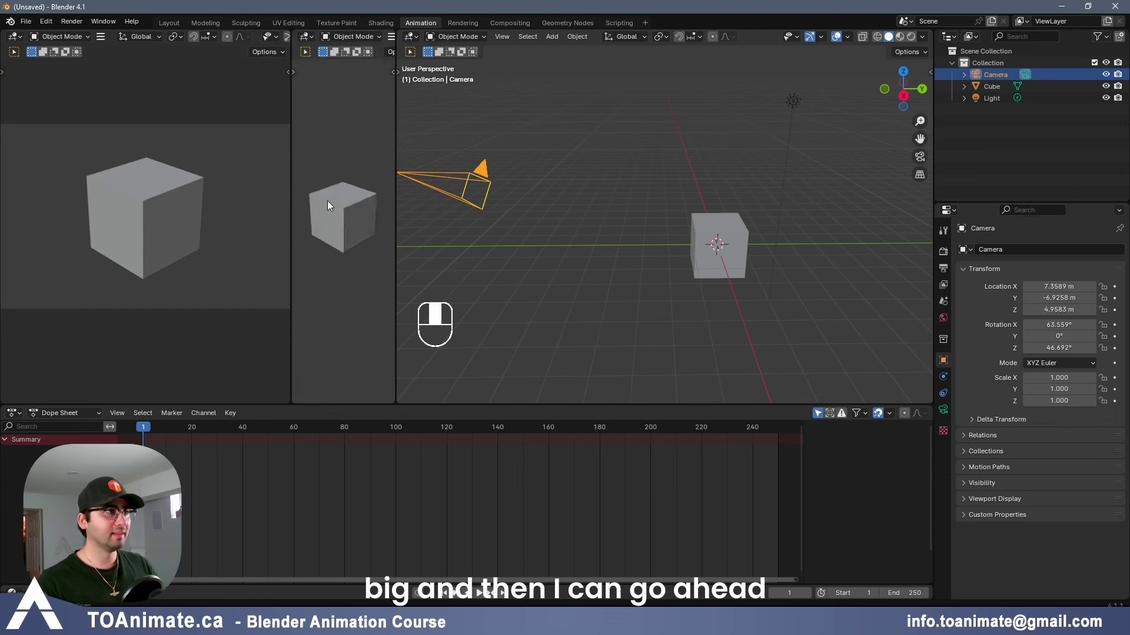
pyautogui.click(306, 38)
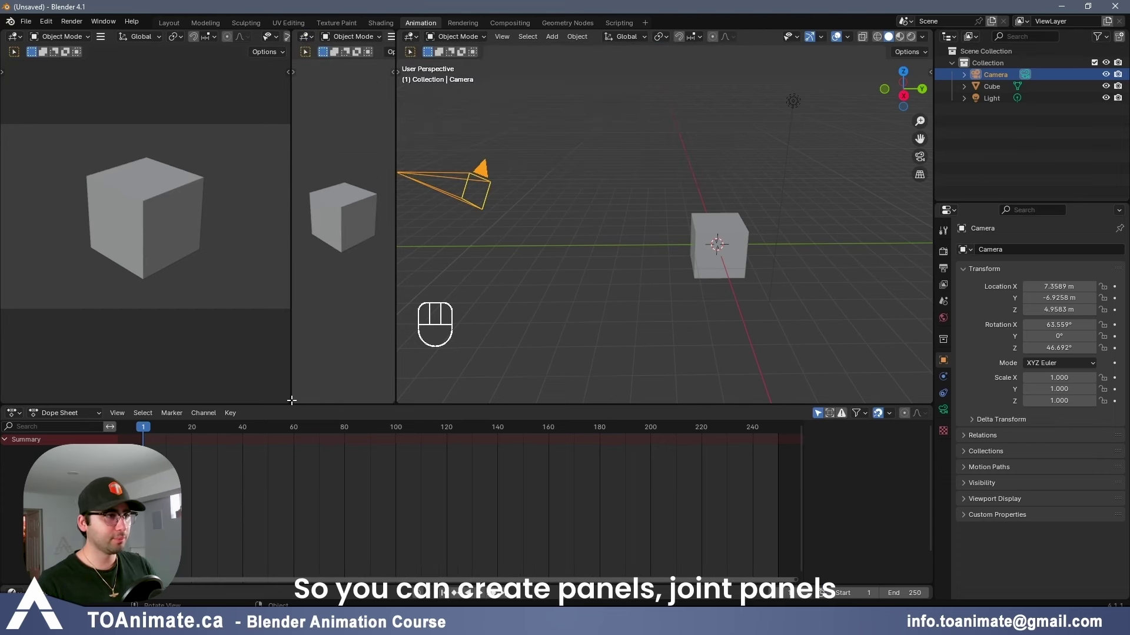
pyautogui.moveTo(282, 398); pyautogui.dragTo(344, 377)
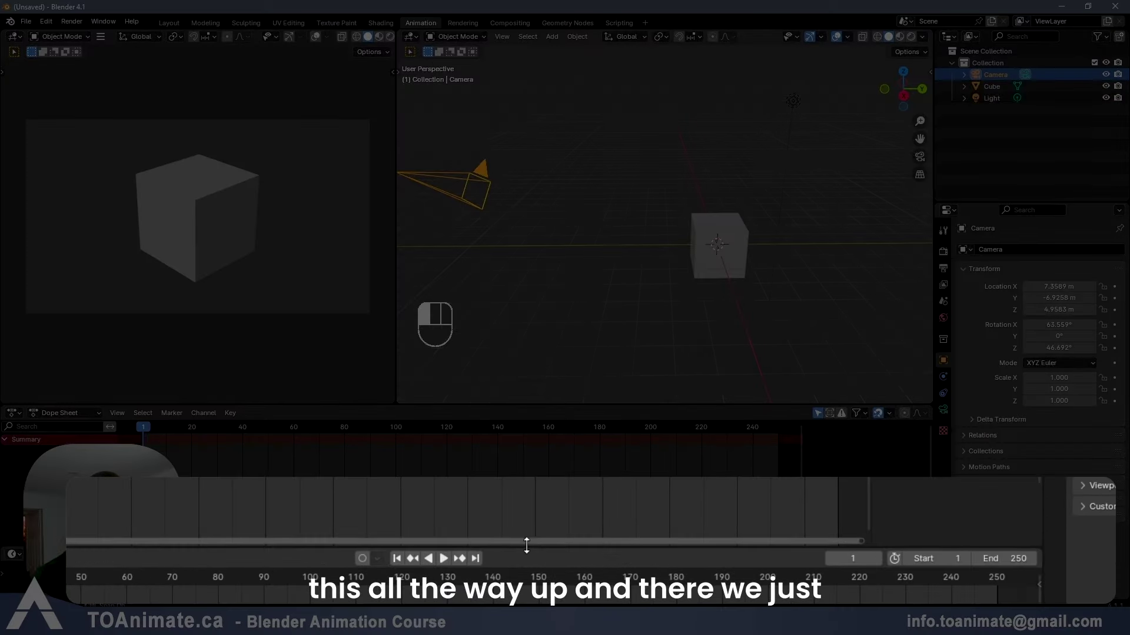
# - Enlarge the timeline area below the dope sheet, and preview the animation by scrubbing the playhead and playing it briefly
pyautogui.moveTo(526, 546); pyautogui.dragTo(528, 535)
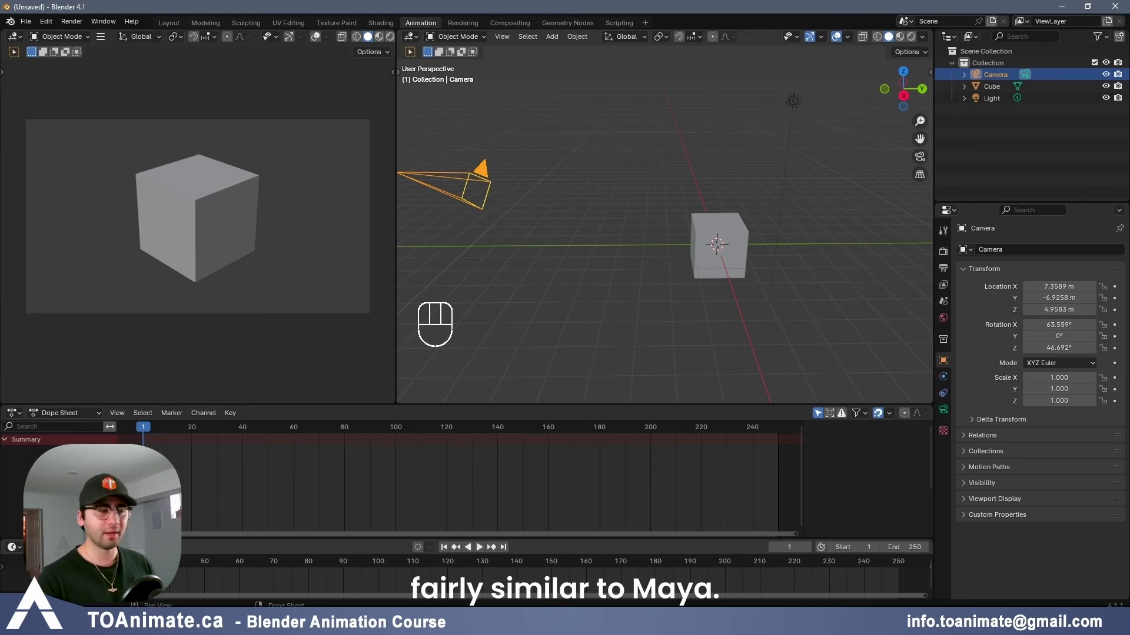
pyautogui.moveTo(146, 428); pyautogui.dragTo(184, 428)
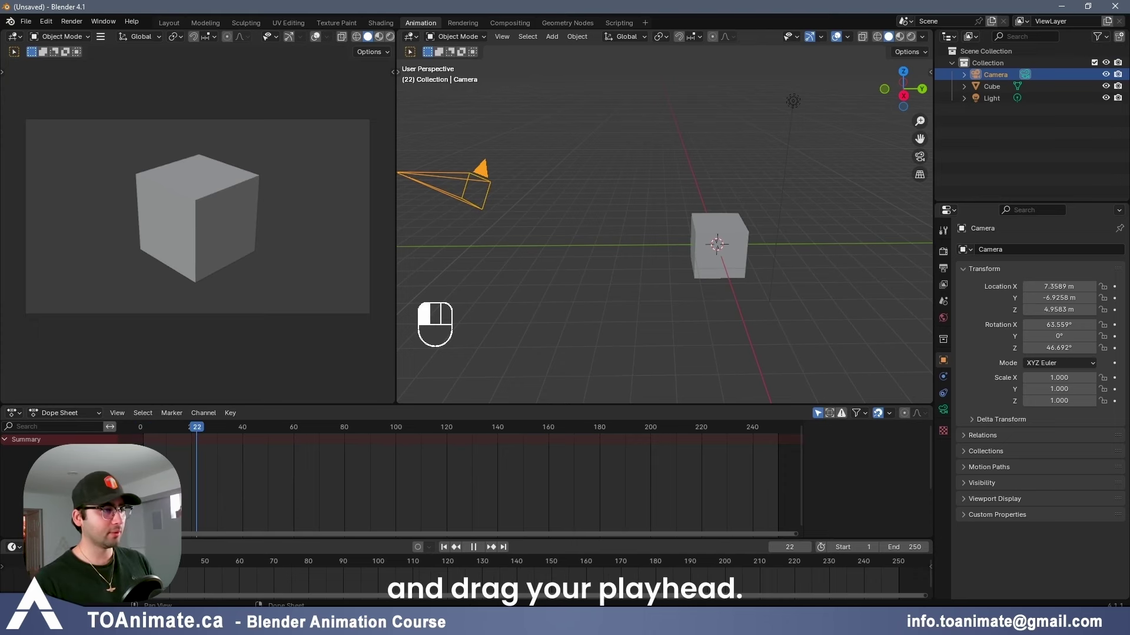
pyautogui.moveTo(257, 576); pyautogui.dragTo(35, 574)
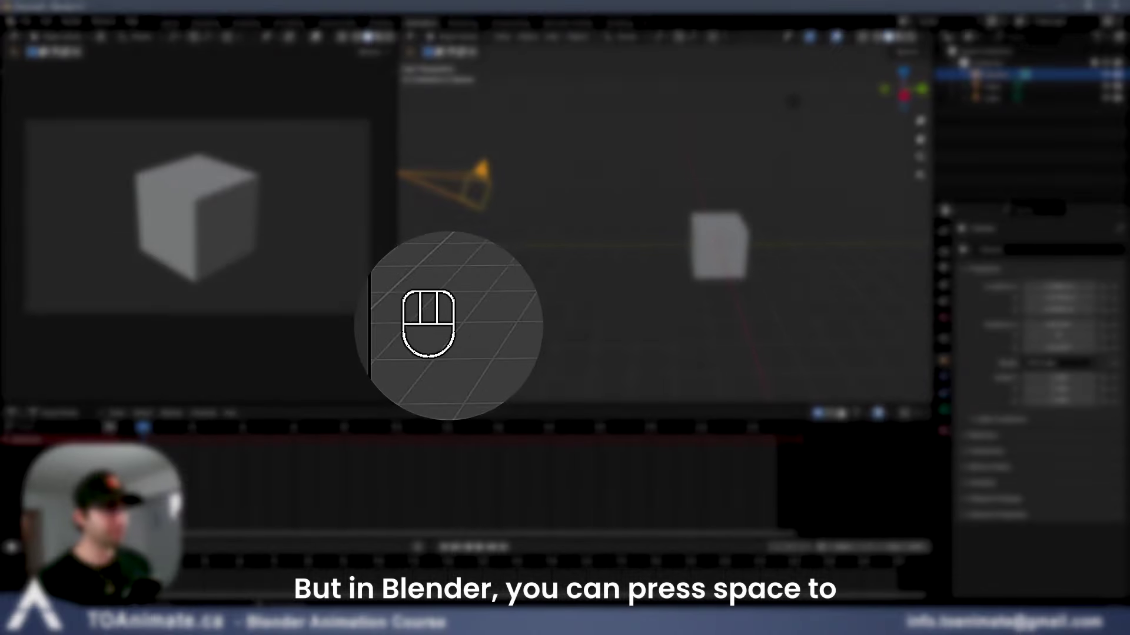
pyautogui.press('space')
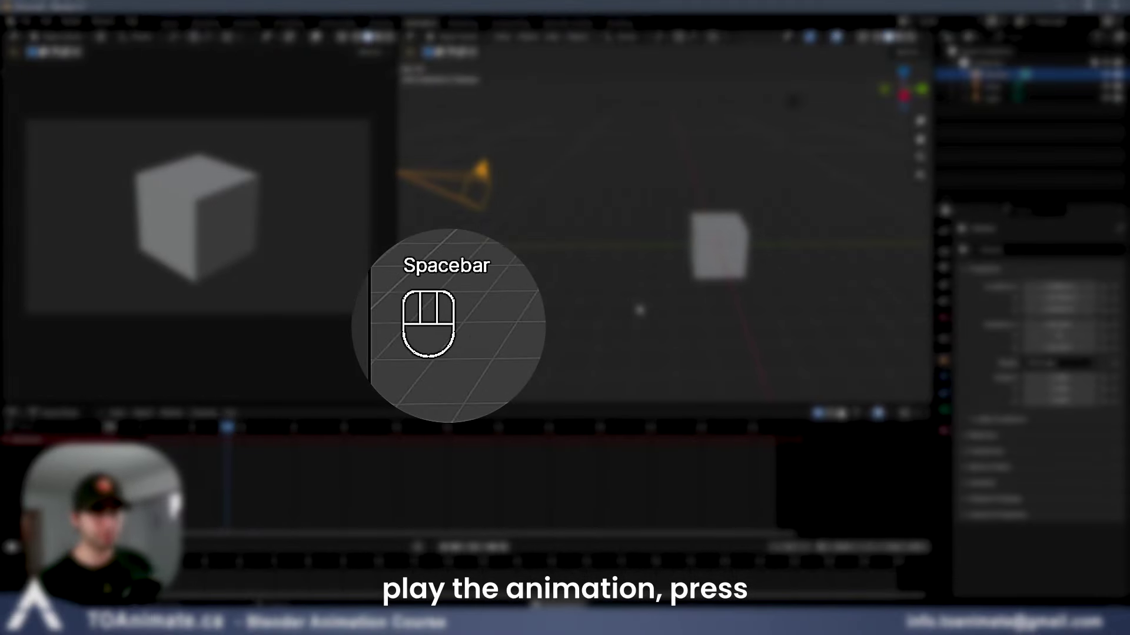
pyautogui.press('space')
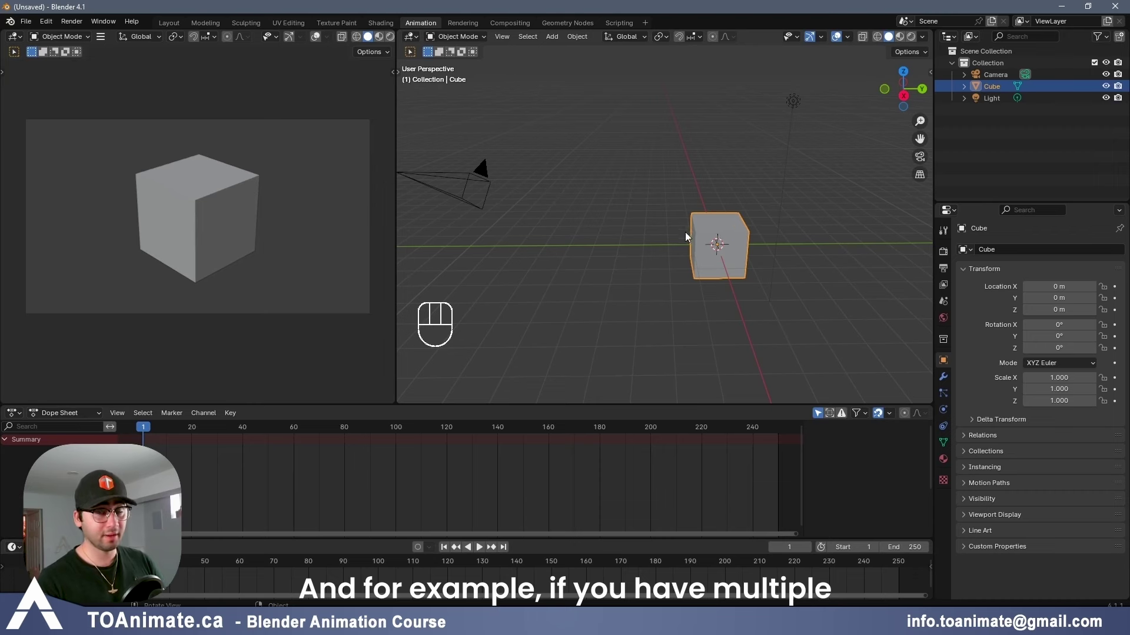
# - Insert keyframes on the cube at frames 1, 20 and 45, and return the playhead to frame 1
pyautogui.press('i')
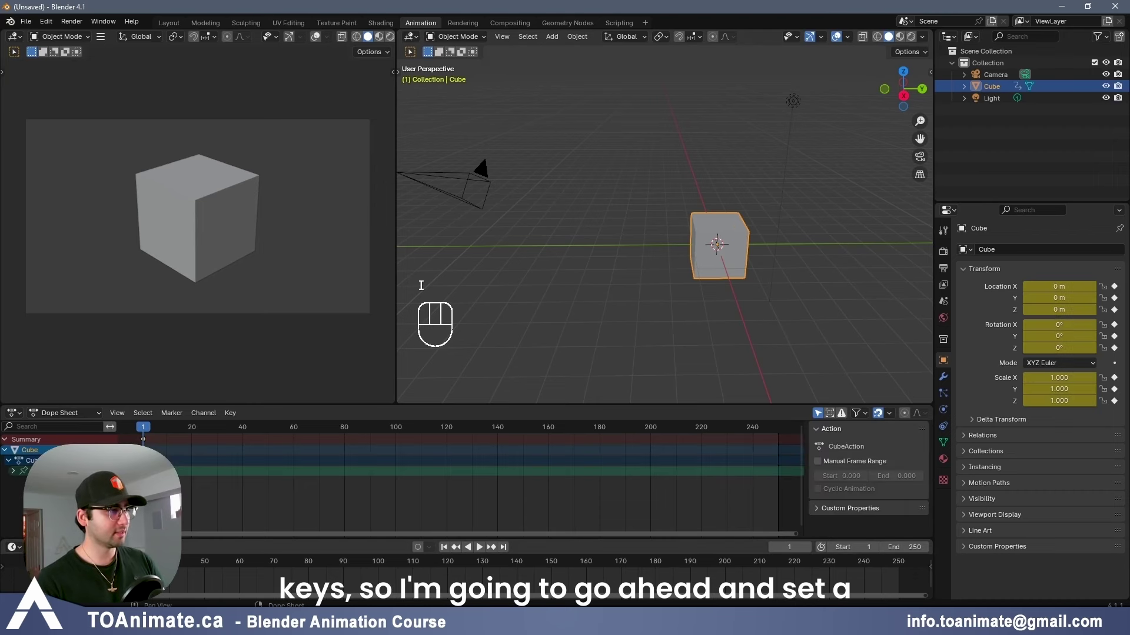
pyautogui.moveTo(144, 427); pyautogui.dragTo(255, 428)
pyautogui.press('i')
pyautogui.moveTo(175, 428); pyautogui.dragTo(143, 428)
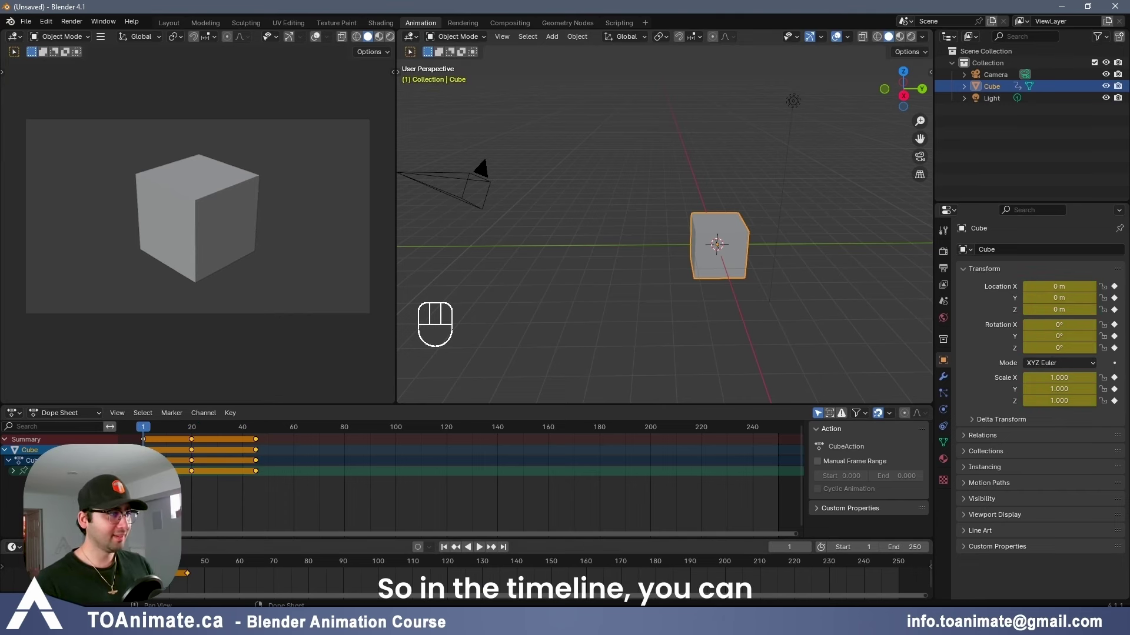
# - Step the playhead frame by frame forward to frame 9 and back to frame 2
pyautogui.press('Right')
pyautogui.press('Right')
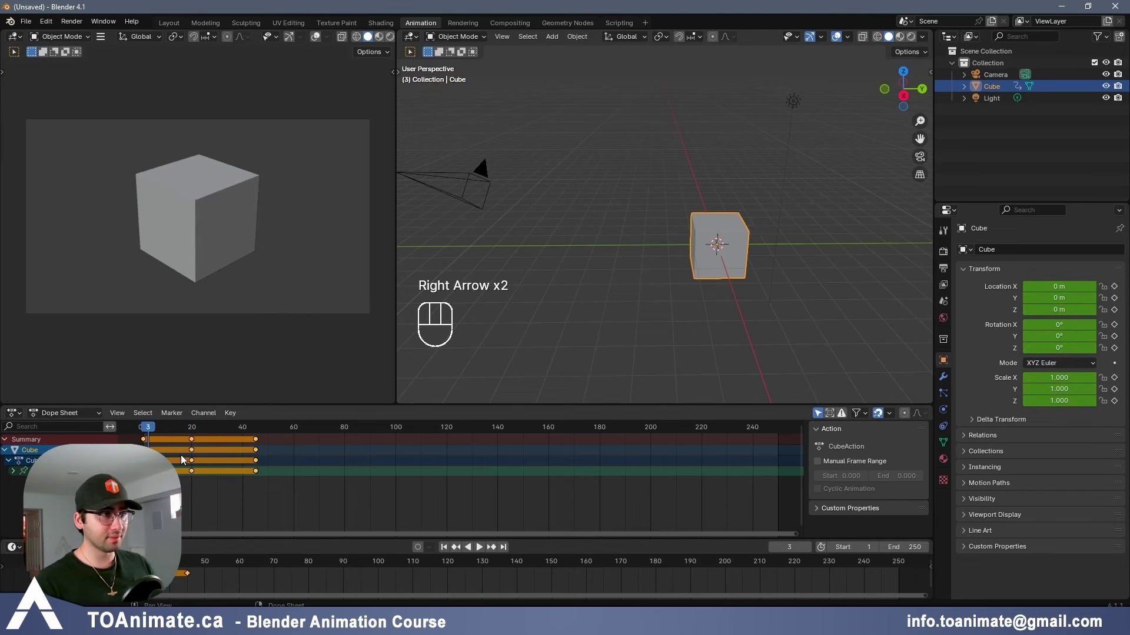
pyautogui.press('Right')
pyautogui.press('Right')
pyautogui.press('Right')
pyautogui.press('Right')
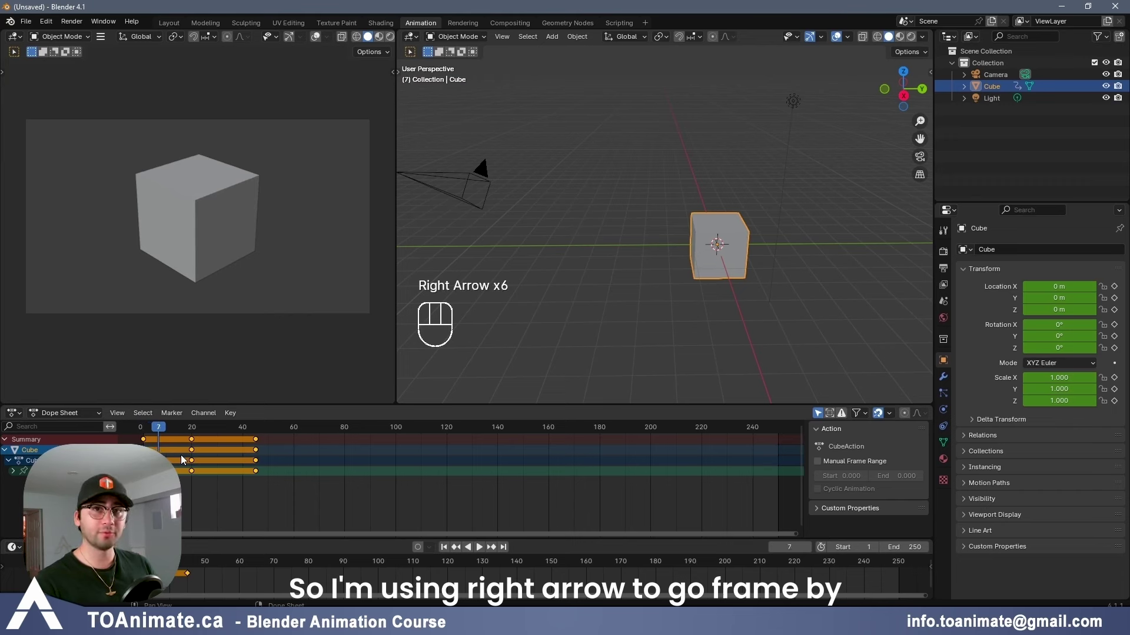
pyautogui.press('Right')
pyautogui.press('Right')
pyautogui.press('Left')
pyautogui.press('Left')
pyautogui.press('Left')
pyautogui.press('Left')
pyautogui.press('Left')
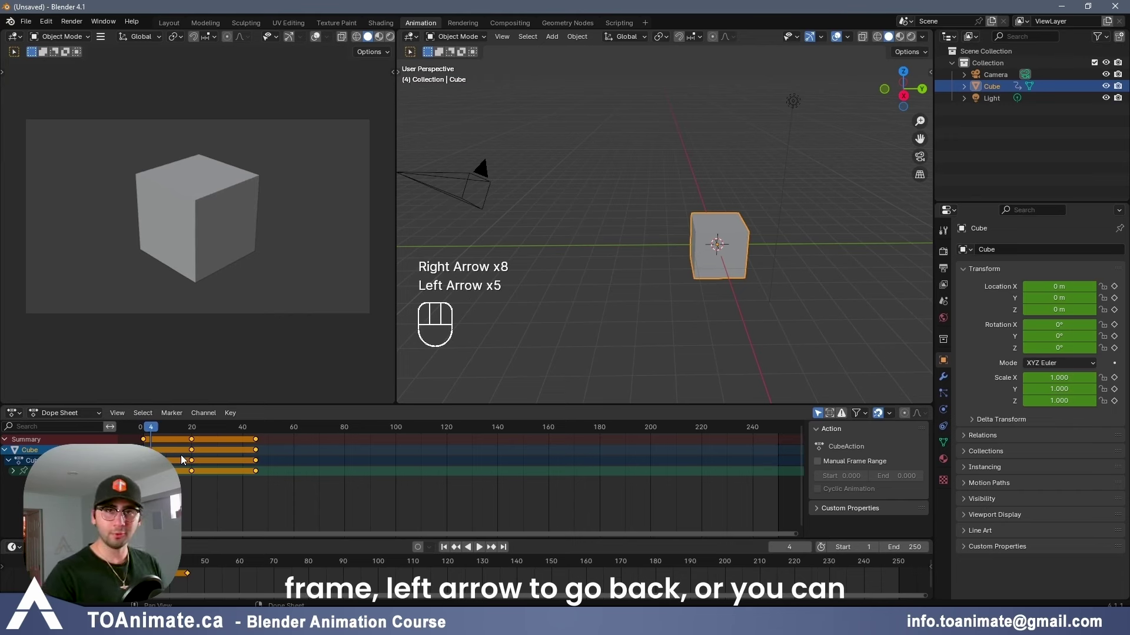
pyautogui.press('Left')
pyautogui.press('Left')
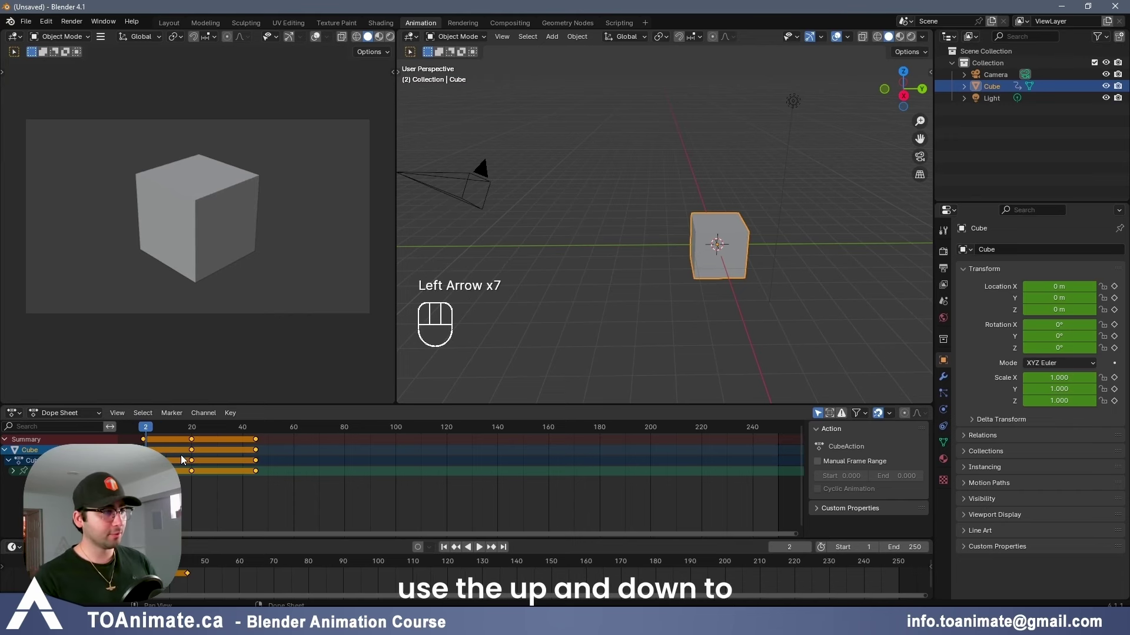
# - Jump the playhead forward through the cube's keyframes at frames 20 and 45, and back one keyframe
pyautogui.press('Up')
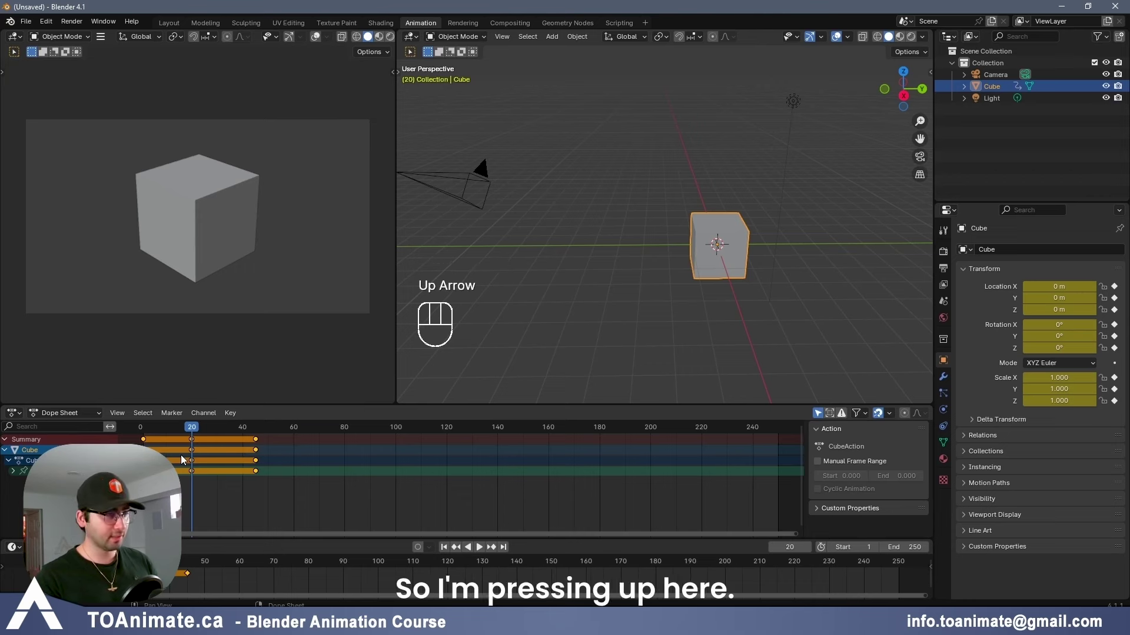
pyautogui.press('Up')
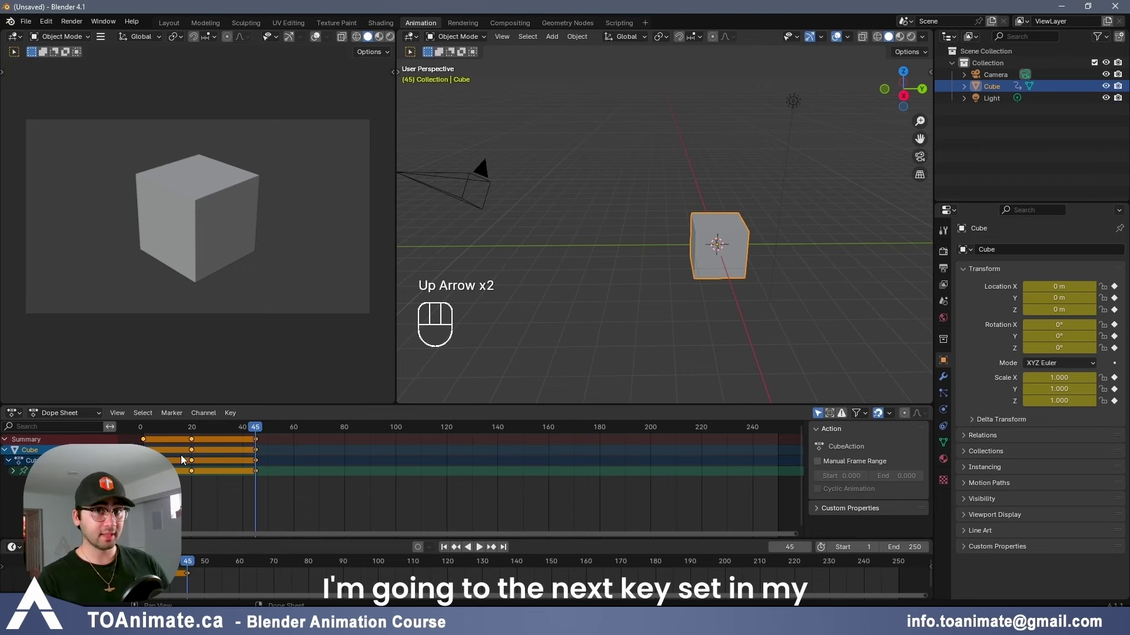
pyautogui.press('Down')
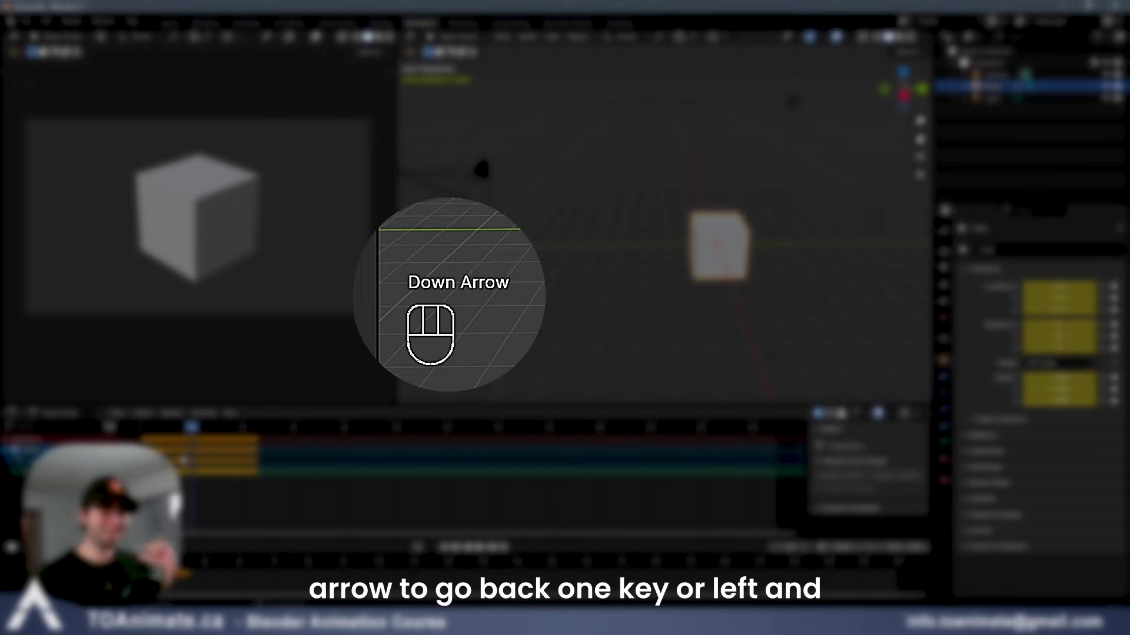
# - Step the playhead back and forth frame by frame from the cube's second keyframe, ending at frame 28
pyautogui.press('Right')
pyautogui.press('Left')
pyautogui.press('Right')
pyautogui.press('Right')
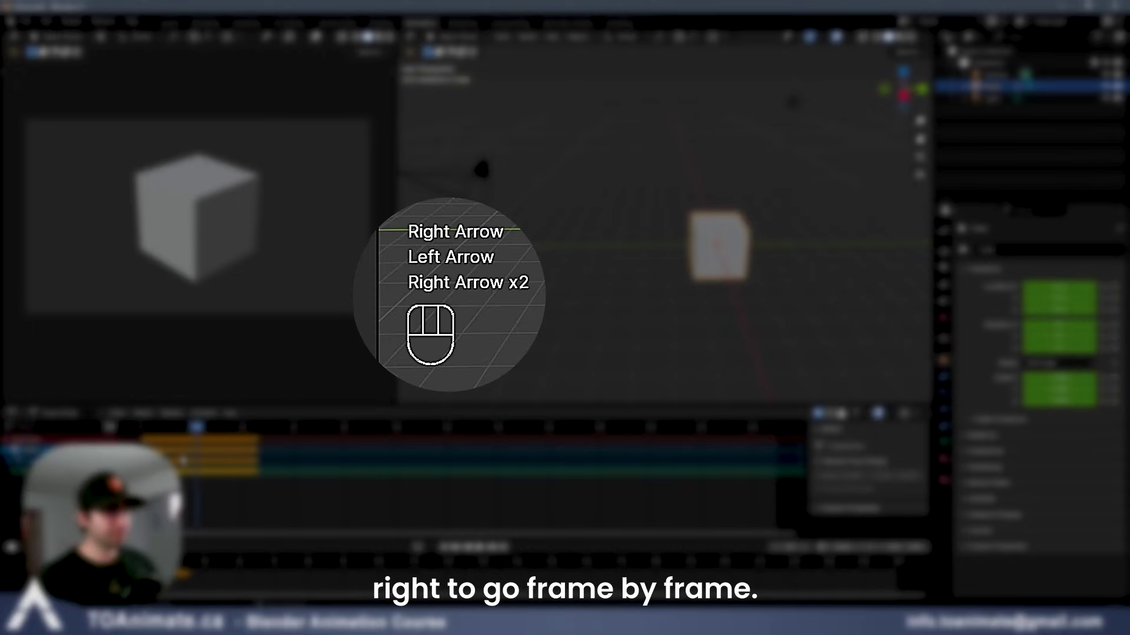
pyautogui.press('Right')
pyautogui.press('Right')
pyautogui.press('Right')
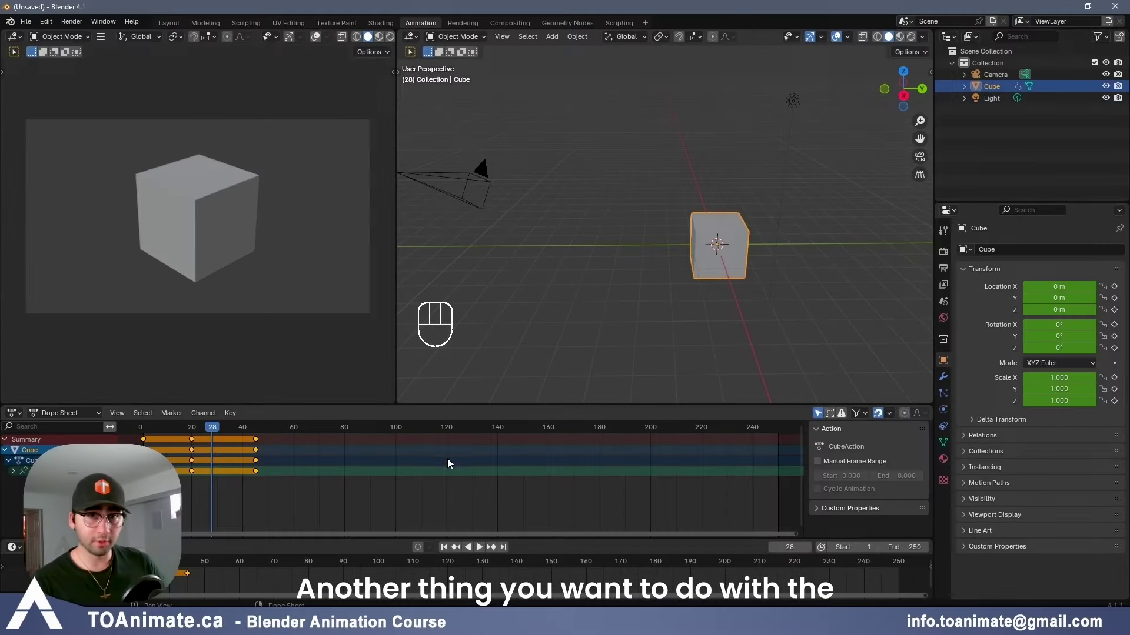
# - Enable auto keying, try it by moving the cube at frame 28, and undo the move
pyautogui.click(418, 548)
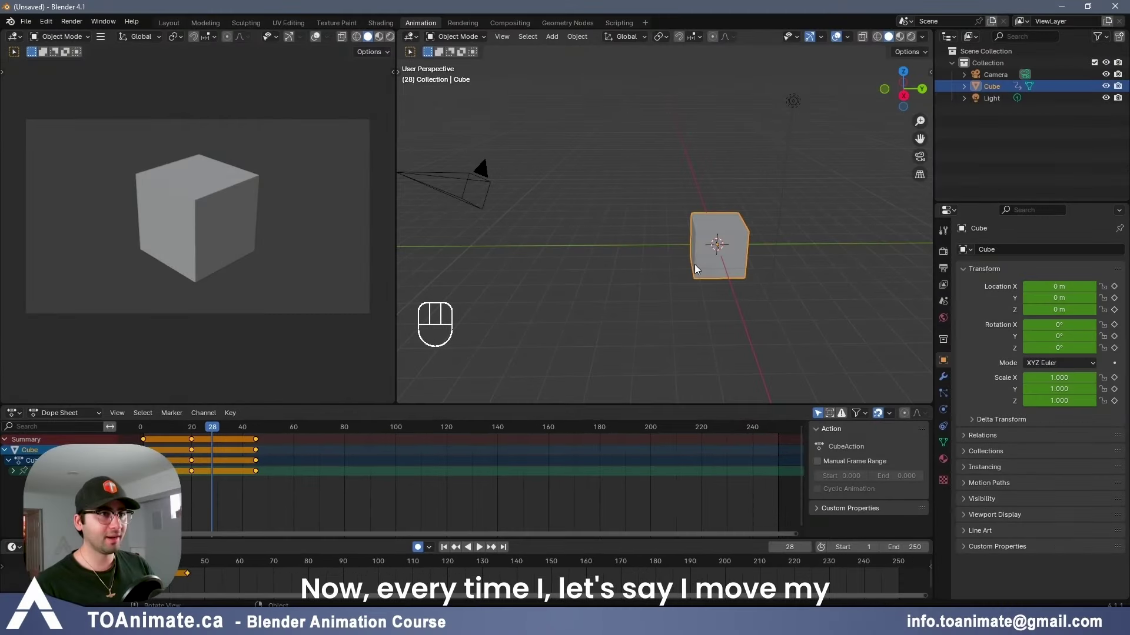
pyautogui.press('g')
pyautogui.click(597, 190)
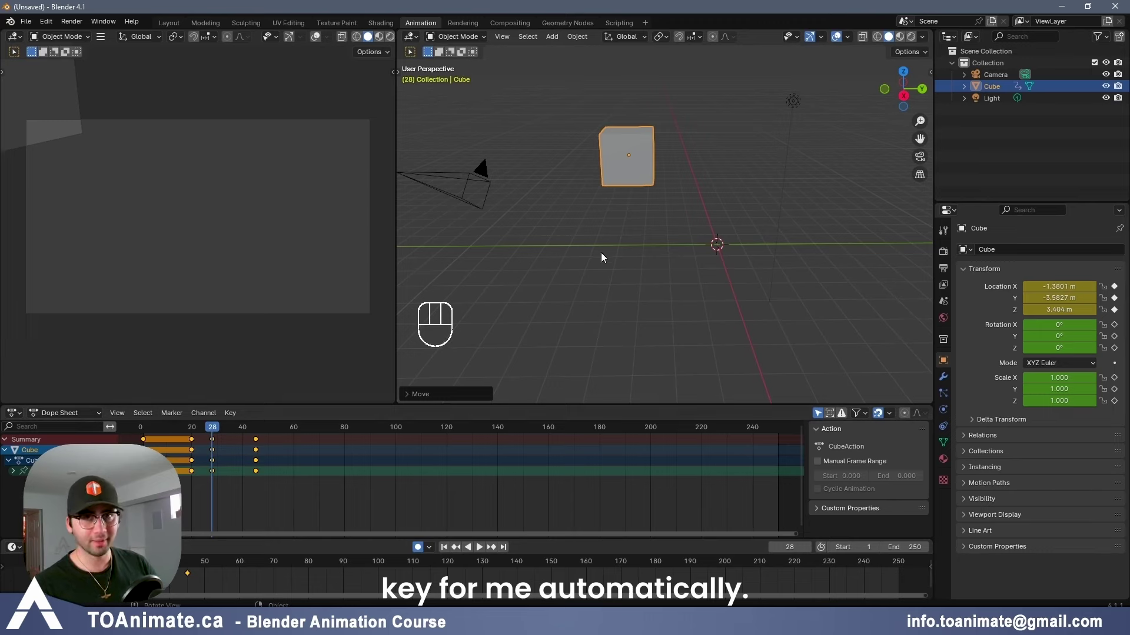
pyautogui.press('ctrl')
pyautogui.hotkey('ctrl', 'z')
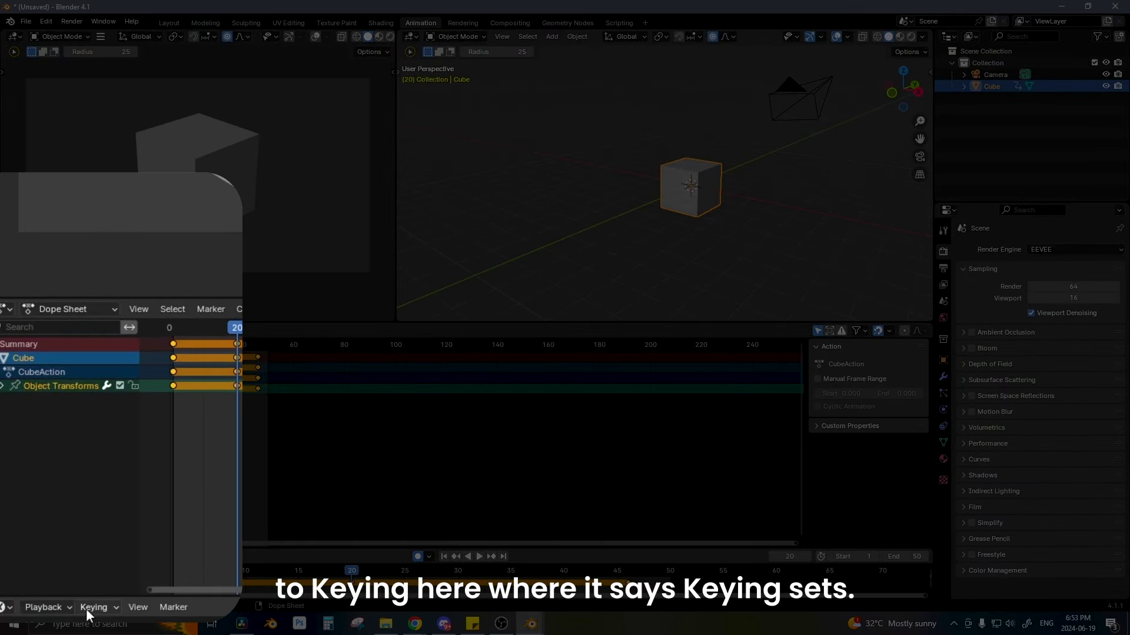
# - Set the active keying set to Location, Rotation, Scale & Custom Properties, and insert a keyframe on the cube
pyautogui.click(92, 607)
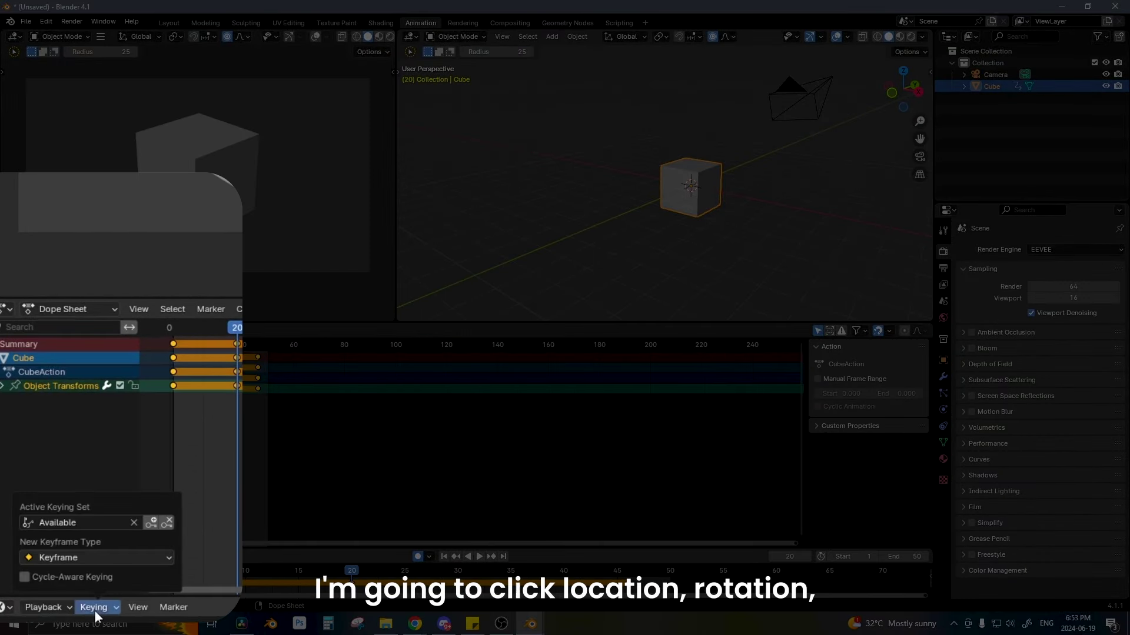
pyautogui.click(74, 520)
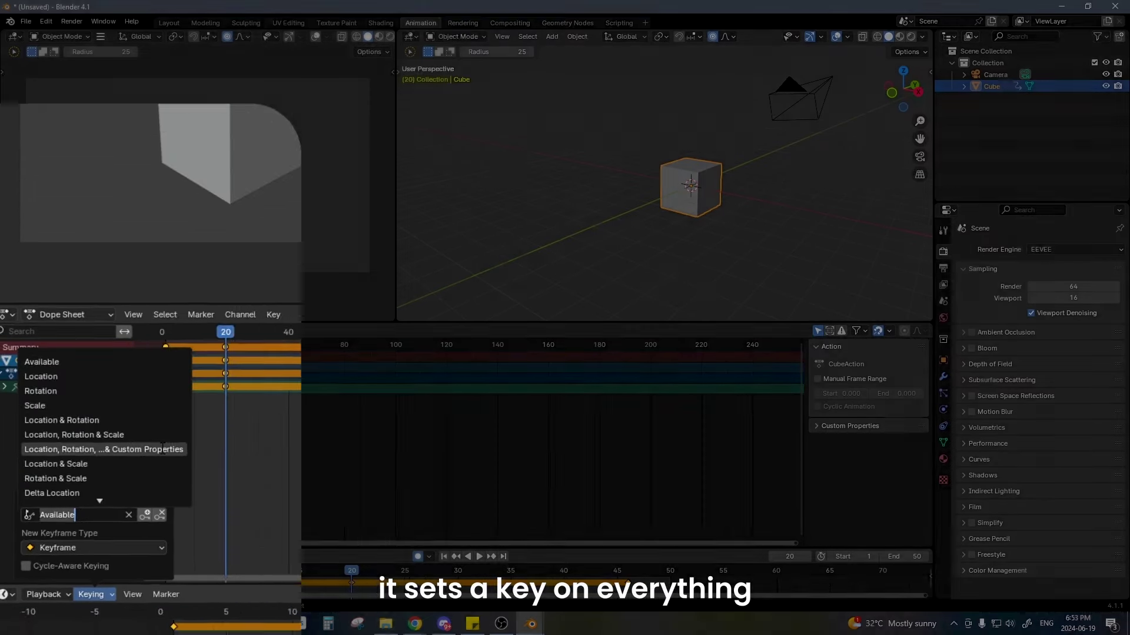
pyautogui.click(170, 453)
pyautogui.press('i')
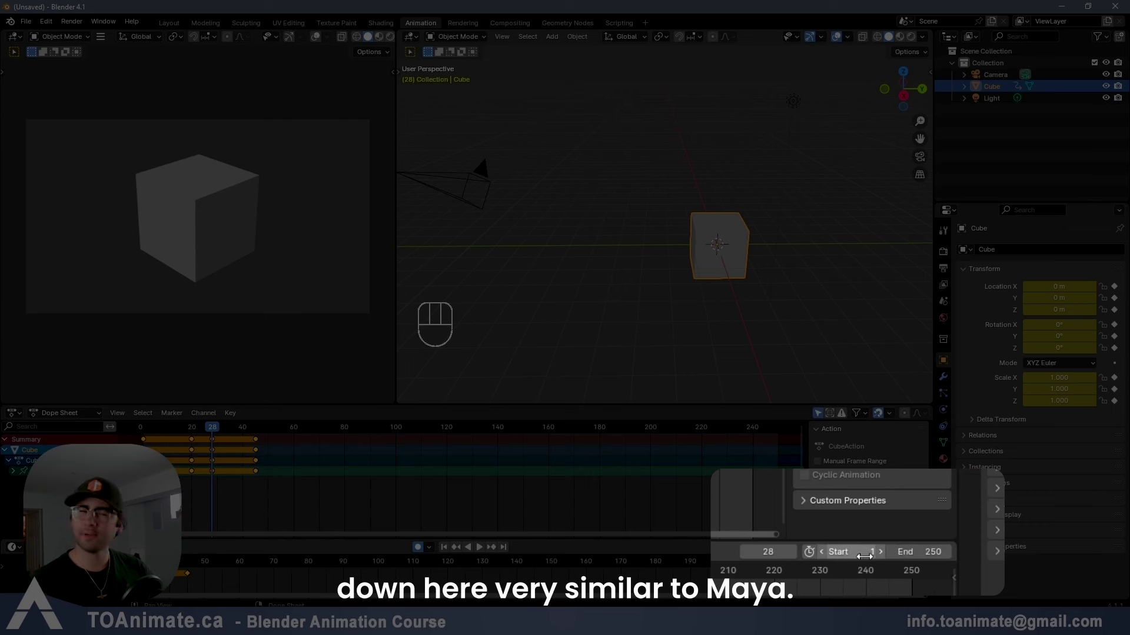
# - Set the animation's end frame to 50, and frame all the cube's keyframes in the timeline
pyautogui.click(918, 551)
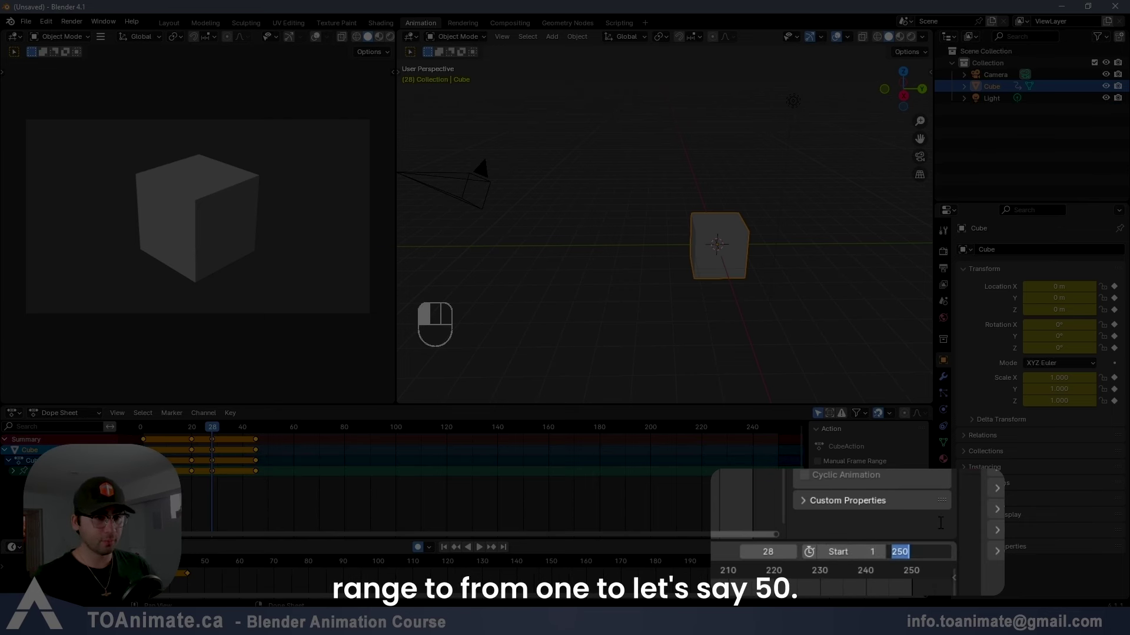
pyautogui.write('50')
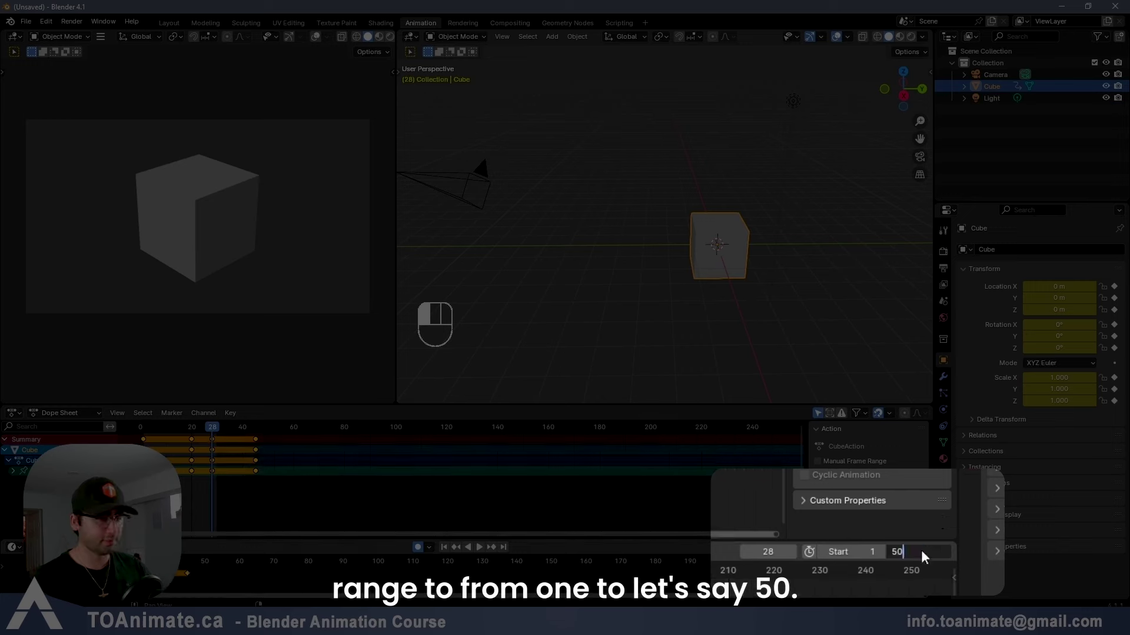
pyautogui.press('Return')
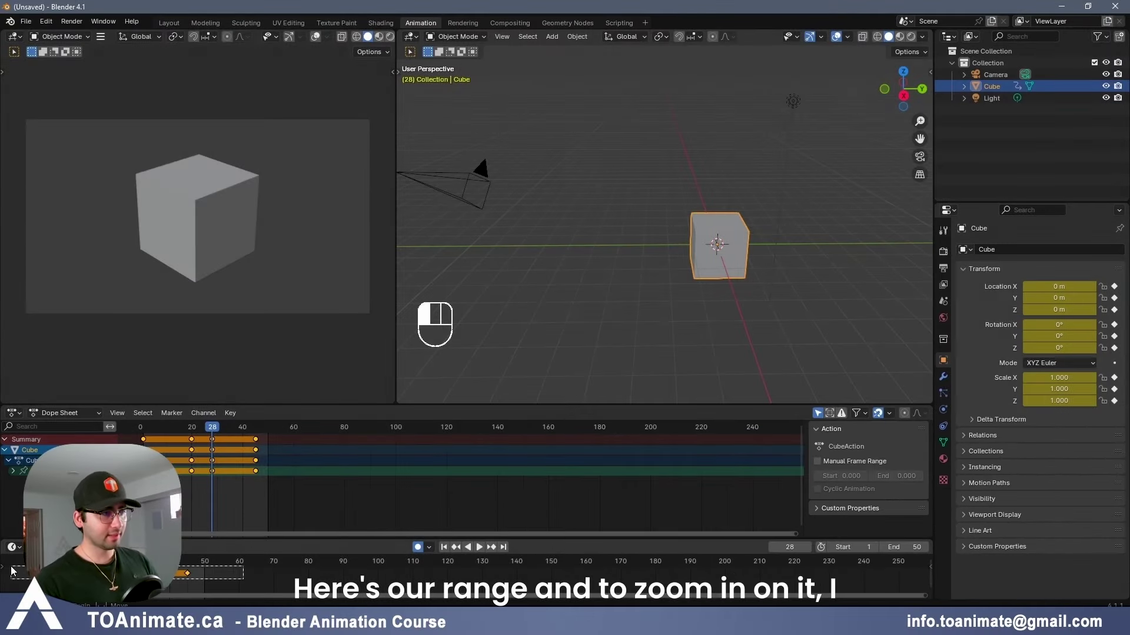
pyautogui.moveTo(11, 571); pyautogui.dragTo(10, 571)
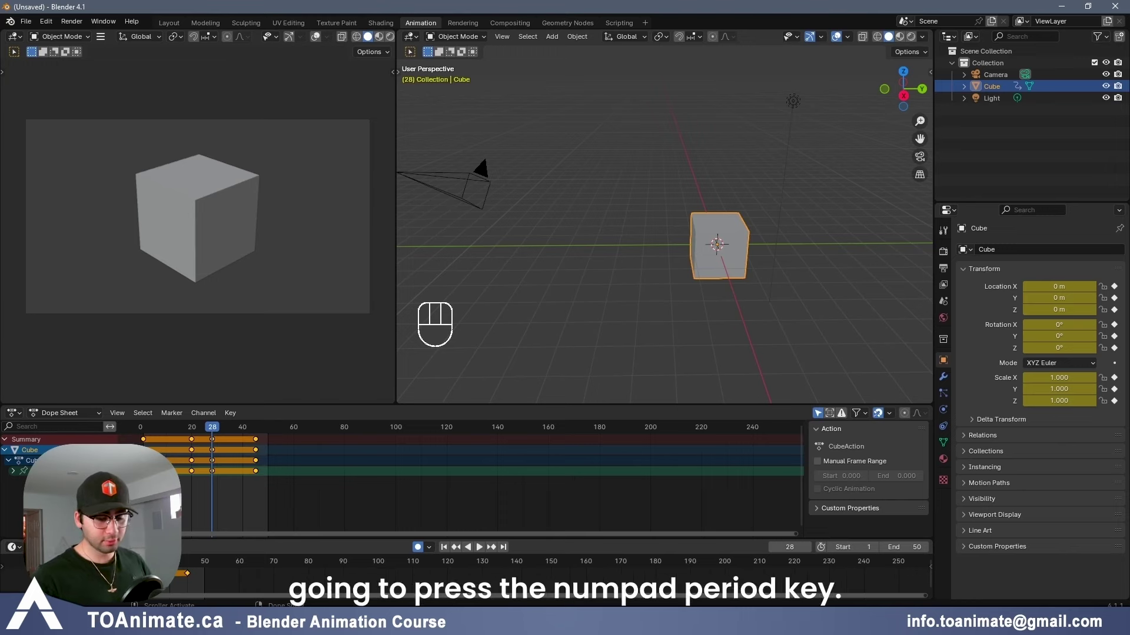
pyautogui.press('KP_Decimal')
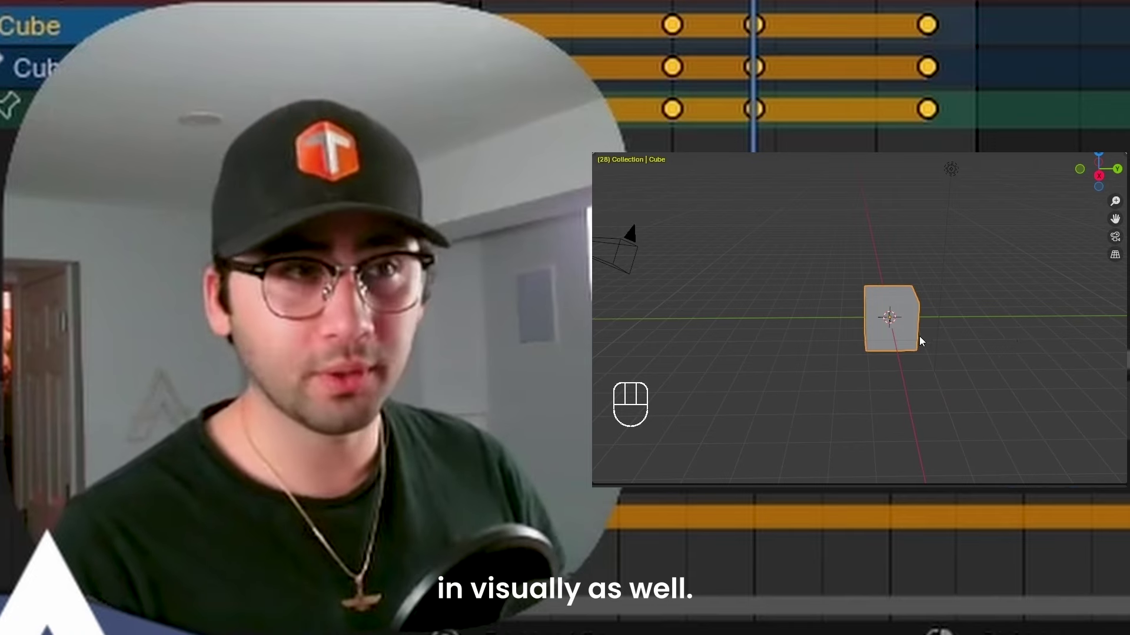
# - Frame the cube in the perspective viewport, and reselect it there after selecting the Collection in the outliner
pyautogui.press('KP_Decimal')
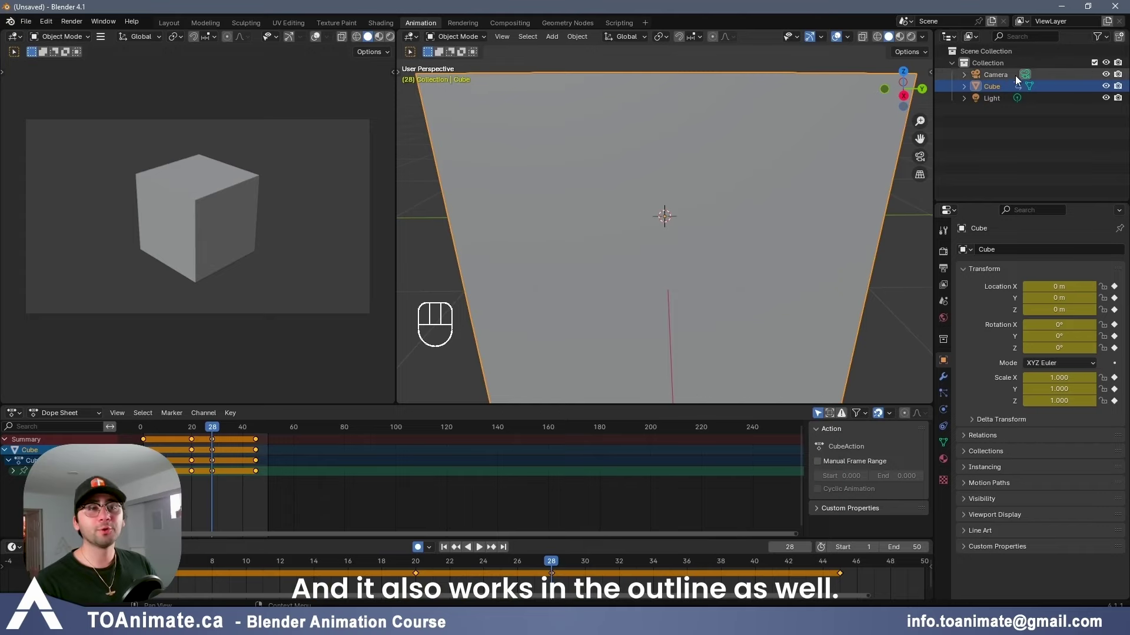
pyautogui.click(1005, 63)
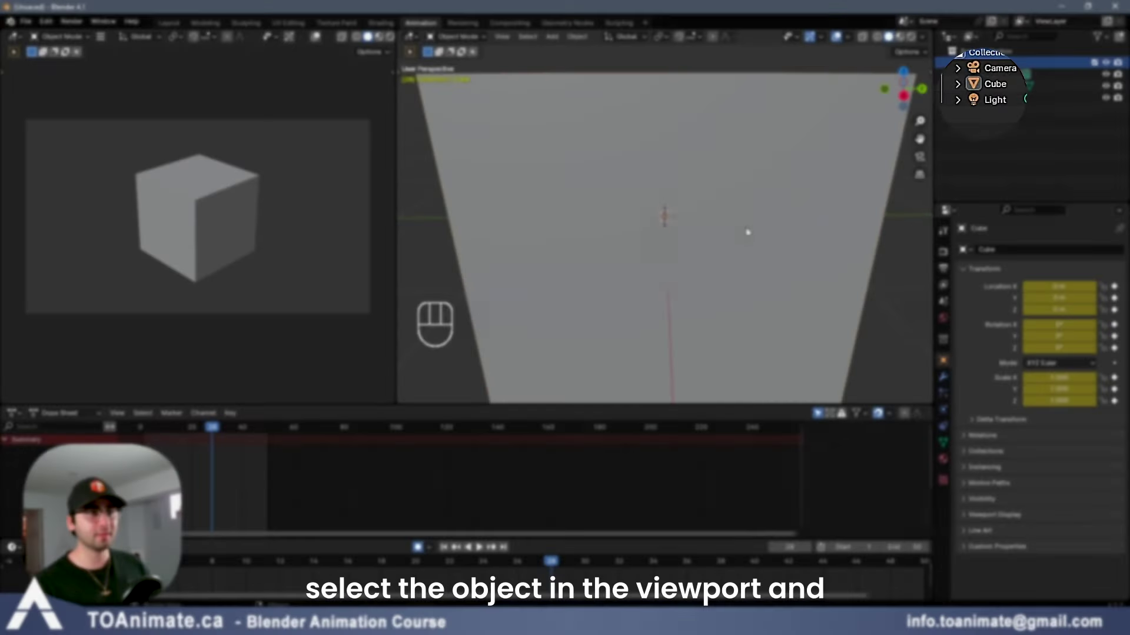
pyautogui.click(747, 233)
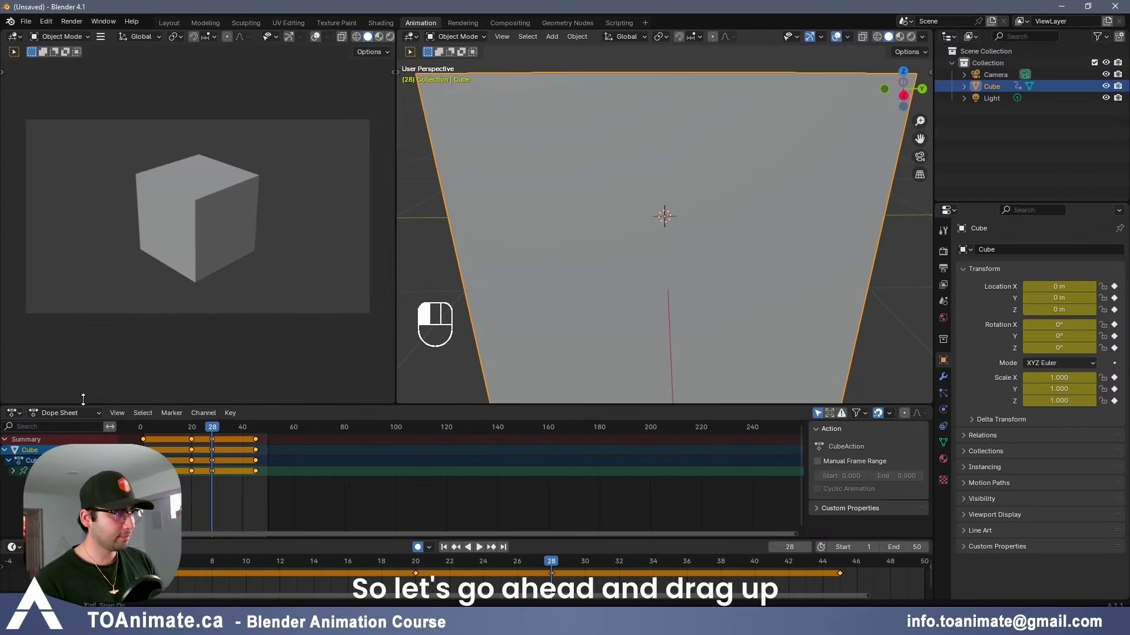
# - Enlarge the dope sheet area's height and switch it to the Graph Editor
pyautogui.moveTo(88, 406); pyautogui.dragTo(103, 368)
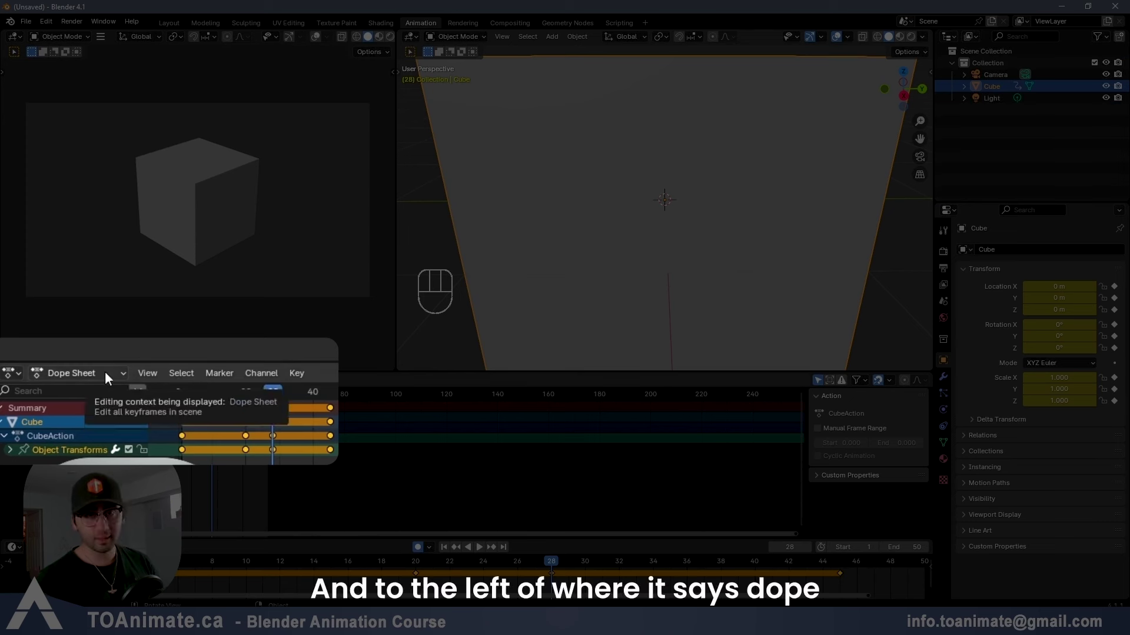
pyautogui.click(11, 375)
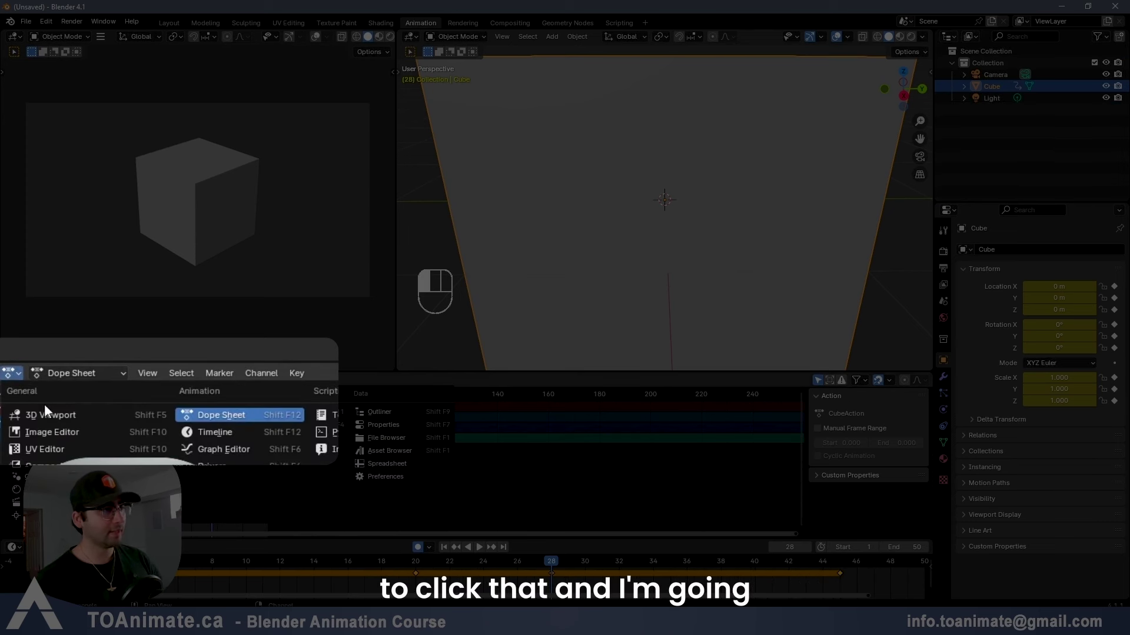
pyautogui.click(259, 449)
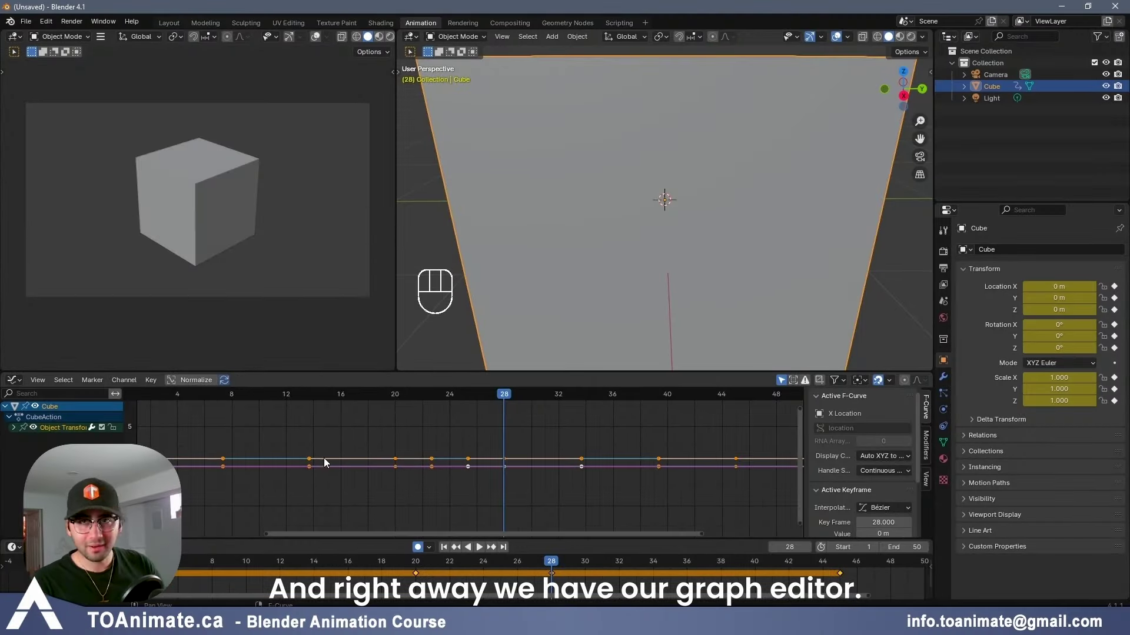
# - Expand the cube's Object Transforms channel group in the Graph Editor
pyautogui.scroll(-5, 645, 184)
pyautogui.scroll(-3, 650, 183)
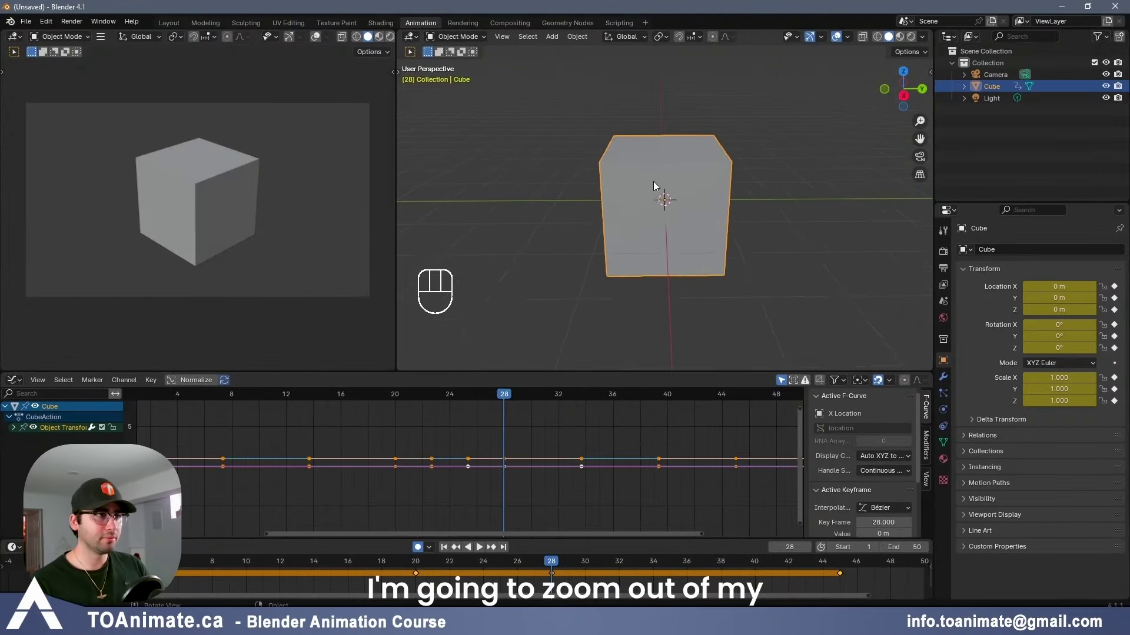
pyautogui.moveTo(654, 183); pyautogui.dragTo(801, 216, button='middle')
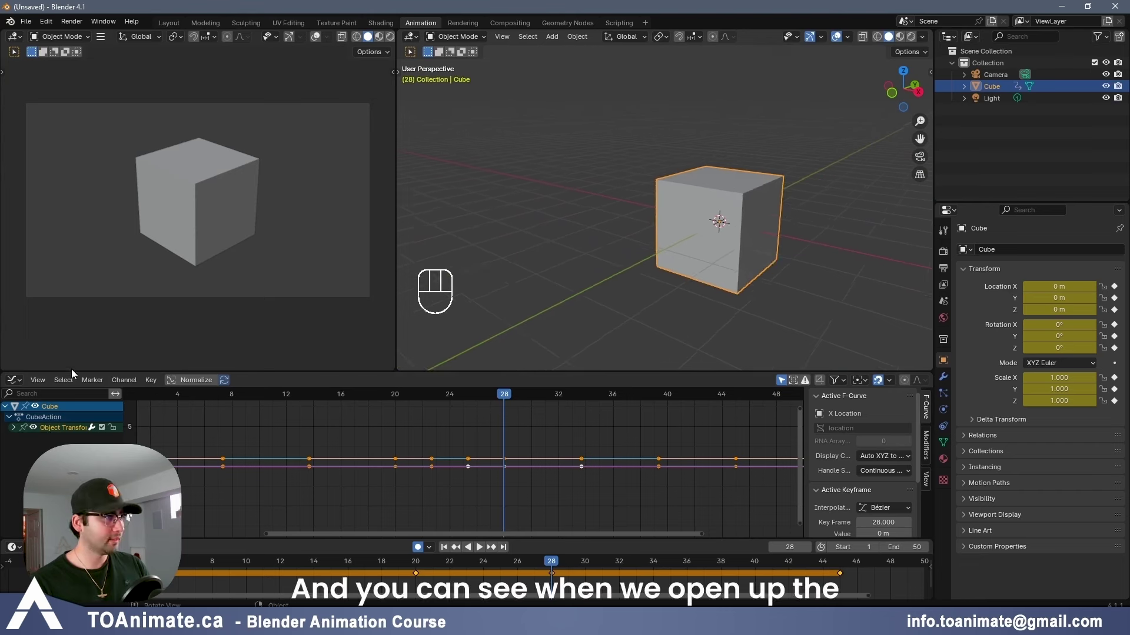
pyautogui.click(12, 428)
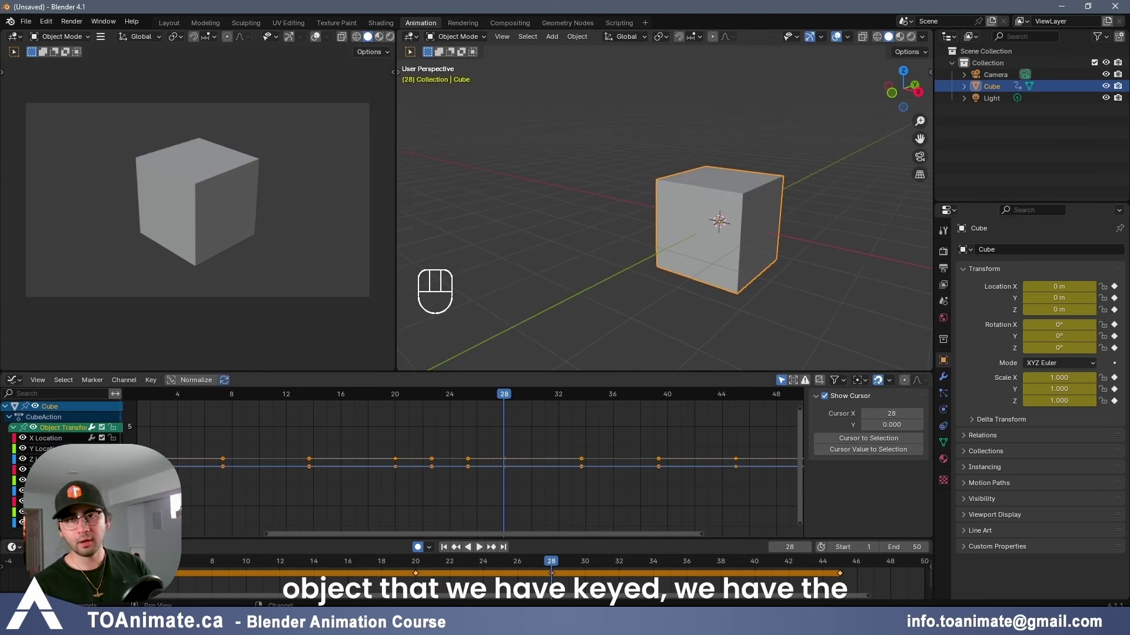
# - Examine the cube's location, rotation and scale curves by selecting their channels, and deselect all keyframes
pyautogui.click(53, 439)
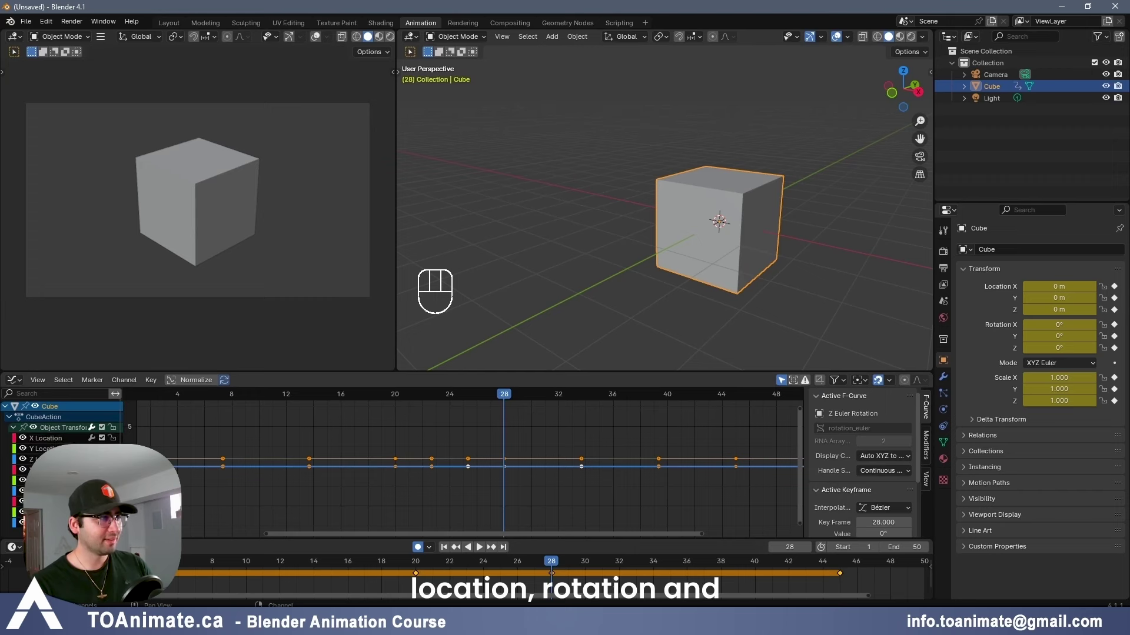
pyautogui.click(53, 512)
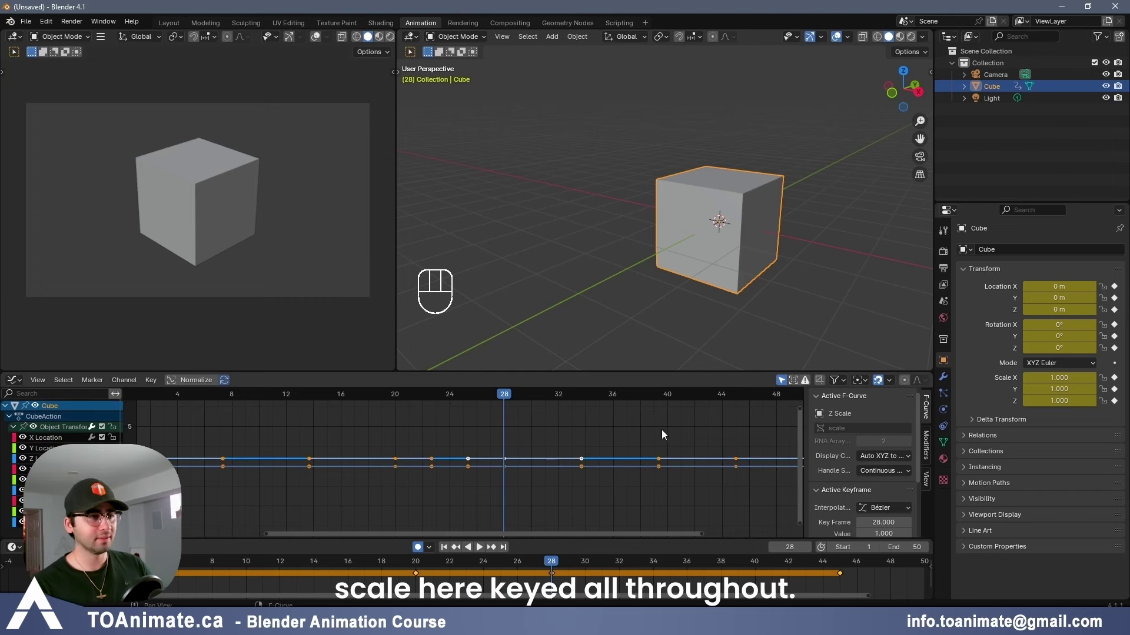
pyautogui.moveTo(685, 422); pyautogui.dragTo(268, 496)
pyautogui.click(436, 419)
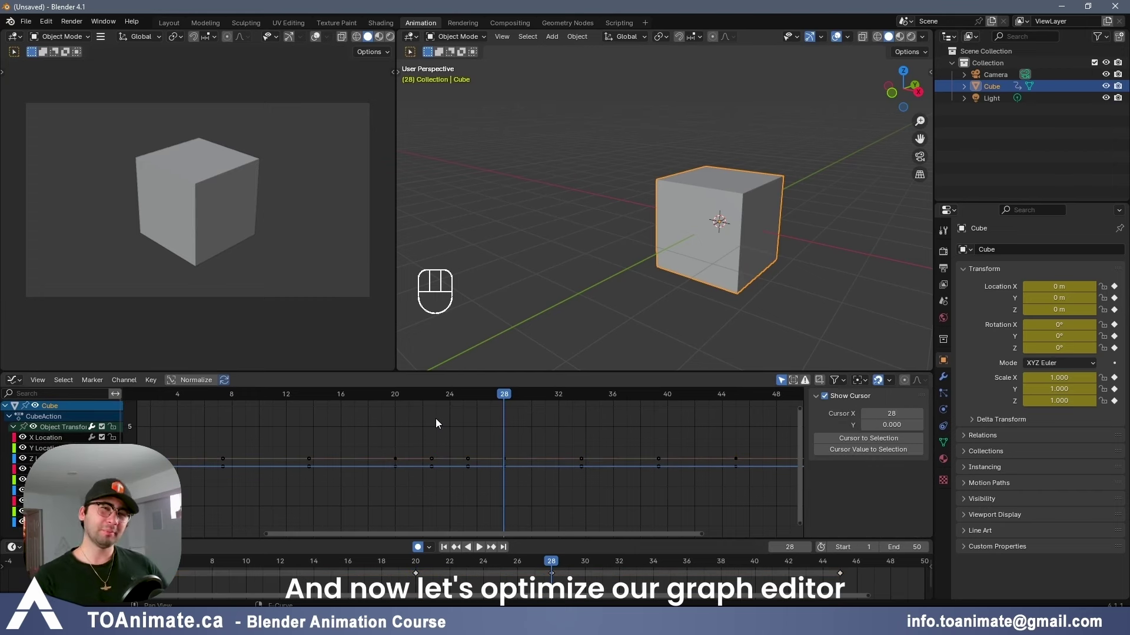
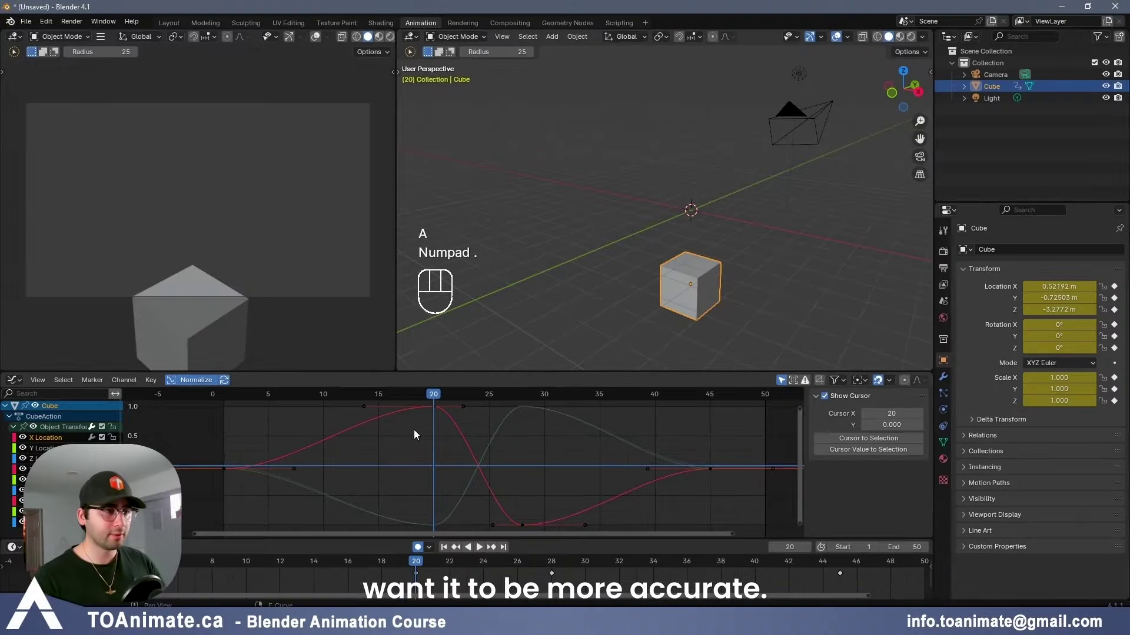
# - Select the X Location curve's keyframe at frame 20 and frame the Graph Editor view on it
pyautogui.keyDown('shift'); pyautogui.moveTo(414, 432); pyautogui.dragTo(425, 466, button='middle'); pyautogui.keyUp('shift')
pyautogui.moveTo(418, 424); pyautogui.dragTo(469, 456)
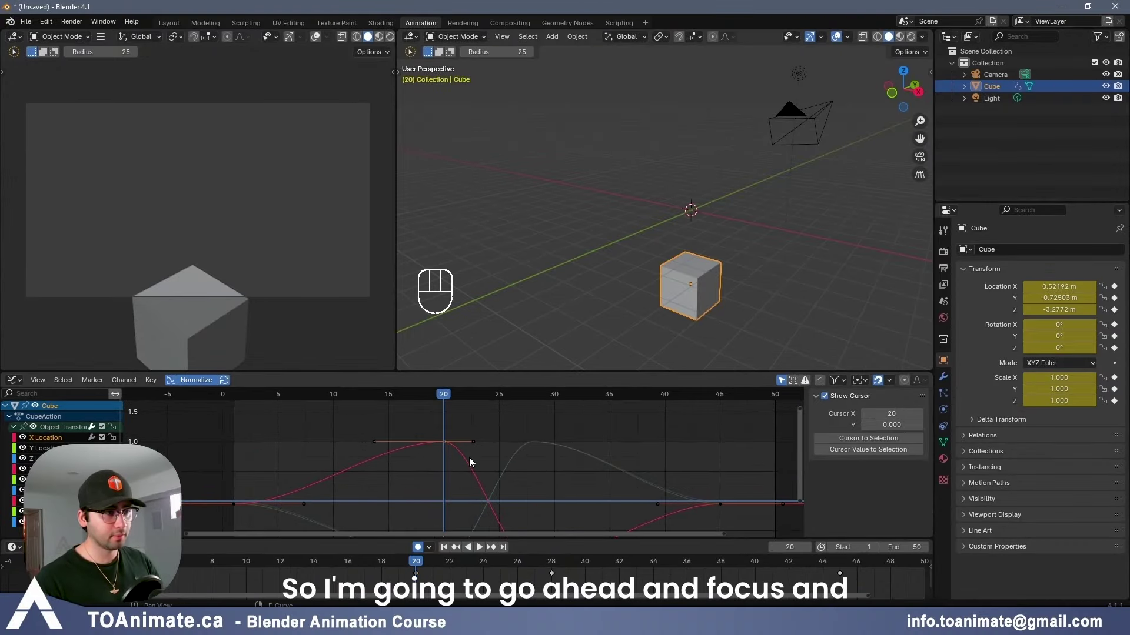
pyautogui.press('KP_Decimal')
pyautogui.keyDown('ctrl'); pyautogui.moveTo(508, 466); pyautogui.dragTo(508, 509, button='middle'); pyautogui.keyUp('ctrl')
pyautogui.keyDown('ctrl'); pyautogui.moveTo(503, 460); pyautogui.dragTo(513, 456, button='middle'); pyautogui.keyUp('ctrl')
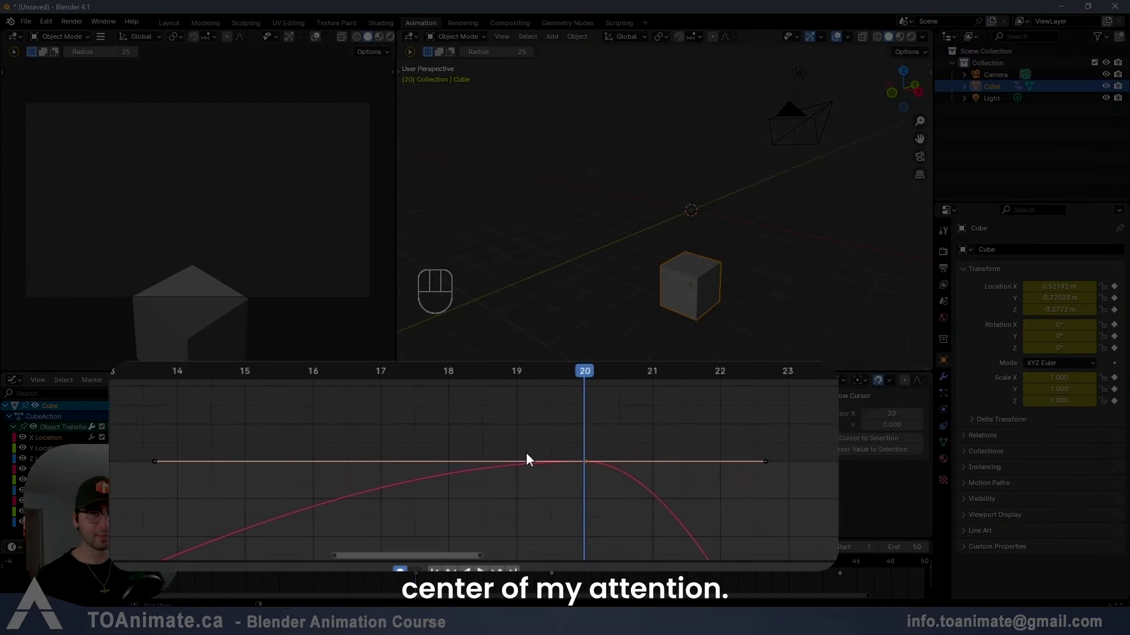
# - Select the X Location keyframes at frames 1 and 20 and frame the Graph Editor view on both
pyautogui.scroll(-8, 513, 454)
pyautogui.scroll(-10, 458, 436)
pyautogui.keyDown('ctrl'); pyautogui.moveTo(433, 446); pyautogui.dragTo(441, 443, button='middle'); pyautogui.keyUp('ctrl')
pyautogui.moveTo(510, 409); pyautogui.dragTo(286, 522)
pyautogui.press('KP_Decimal')
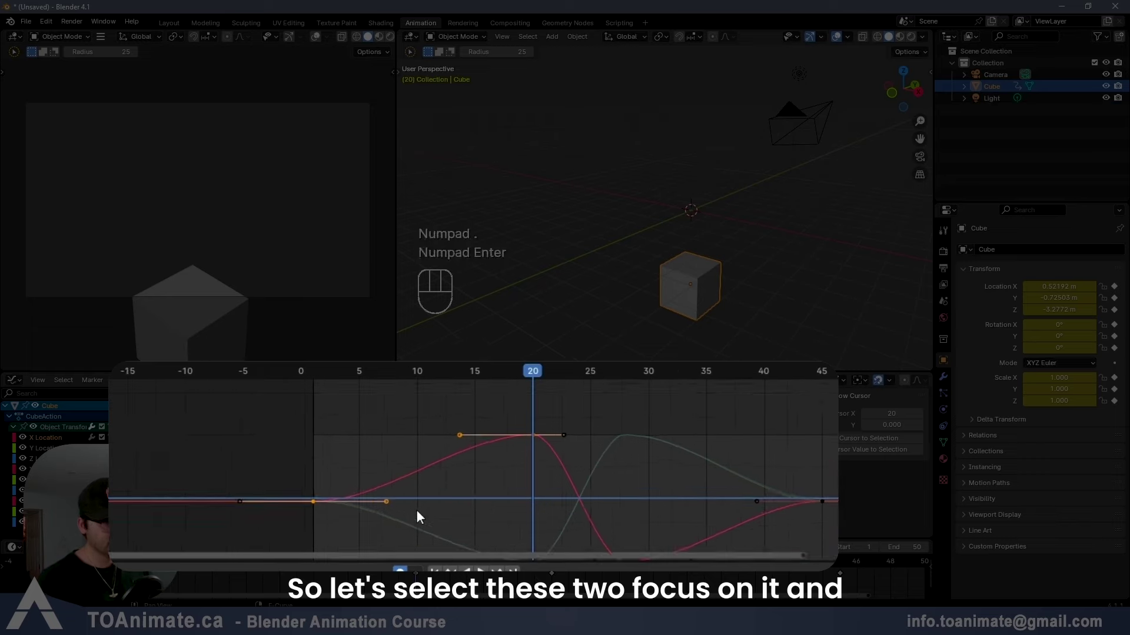
pyautogui.moveTo(433, 480)
pyautogui.keyDown('ctrl'); pyautogui.mouseDown(button='middle')
pyautogui.moveTo(456, 474)
pyautogui.moveTo(469, 408)
pyautogui.moveTo(492, 497)
pyautogui.moveTo(456, 440)
pyautogui.moveTo(459, 519)
pyautogui.moveTo(443, 470)
pyautogui.mouseUp(button='middle'); pyautogui.keyUp('ctrl')
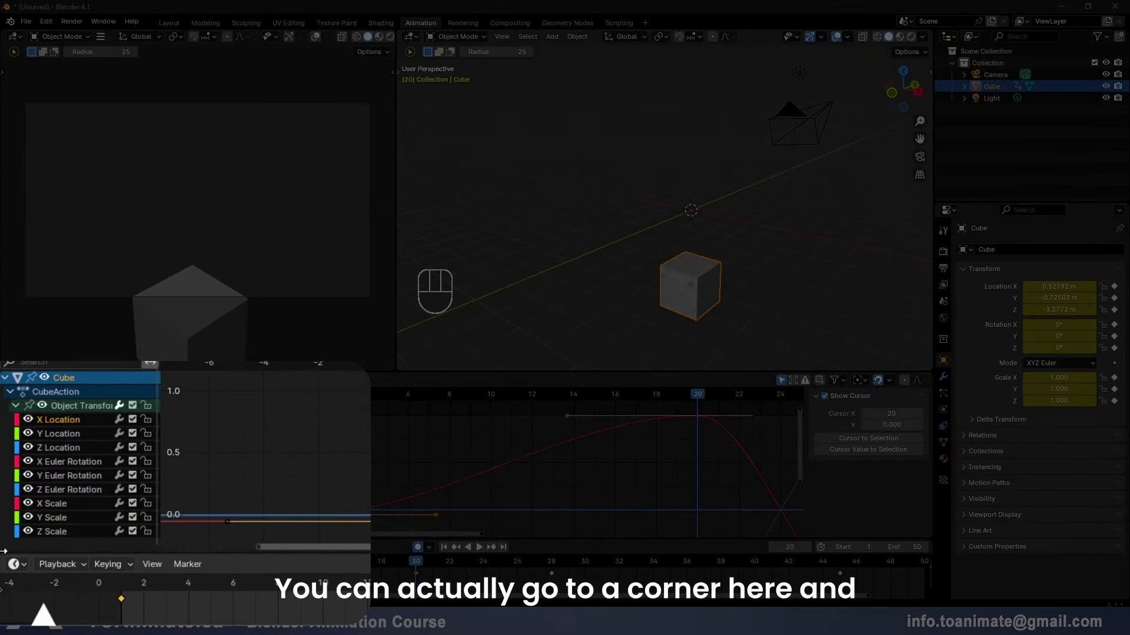
# - Split the Graph Editor horizontally into two stacked areas and enlarge the upper one upward
pyautogui.rightClick(4, 554)
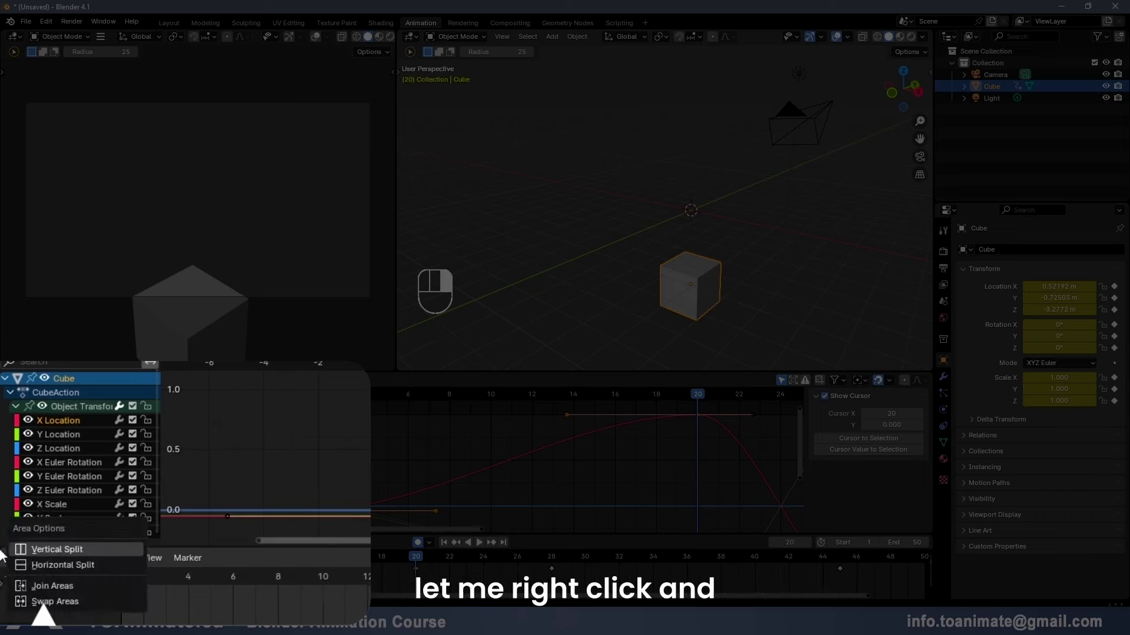
pyautogui.click(53, 566)
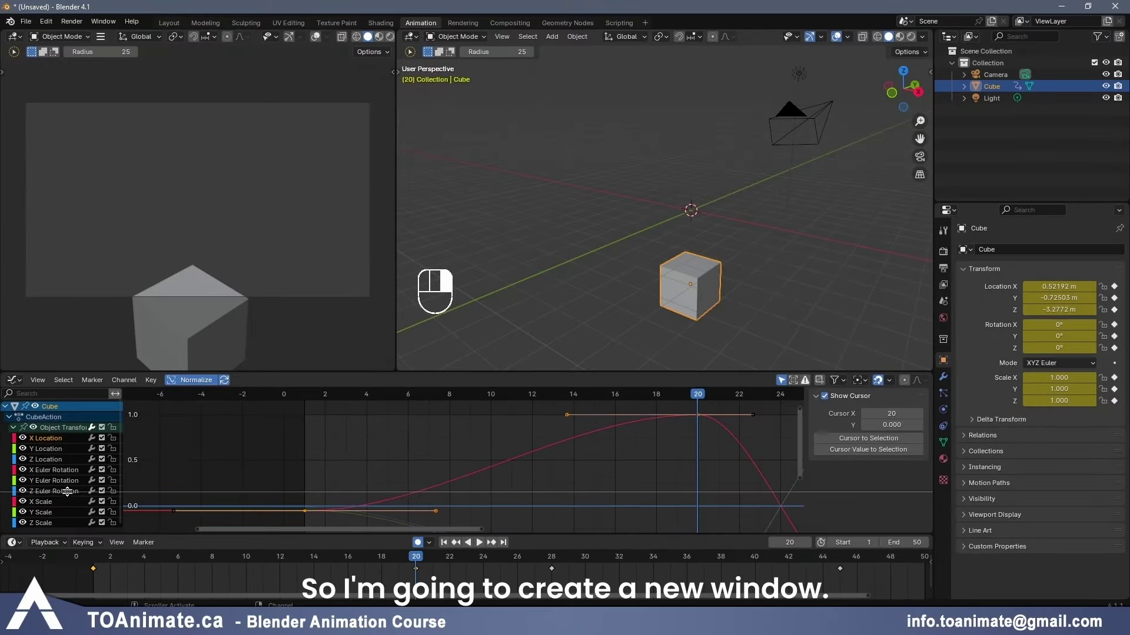
pyautogui.click(67, 492)
pyautogui.moveTo(190, 491); pyautogui.dragTo(161, 473)
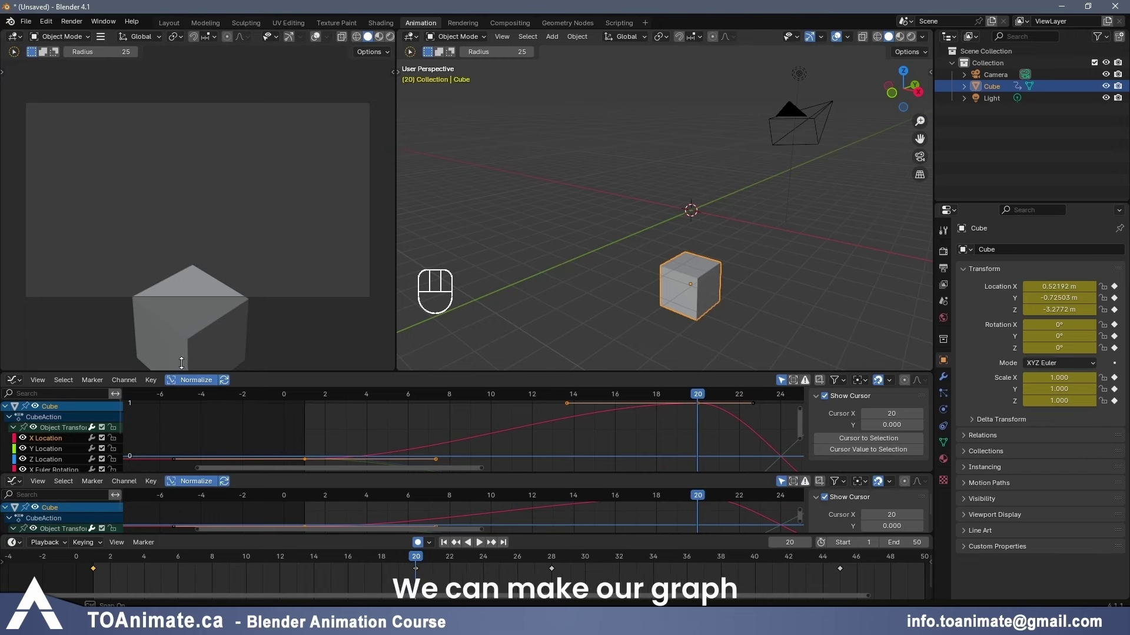
pyautogui.moveTo(183, 366); pyautogui.dragTo(188, 308)
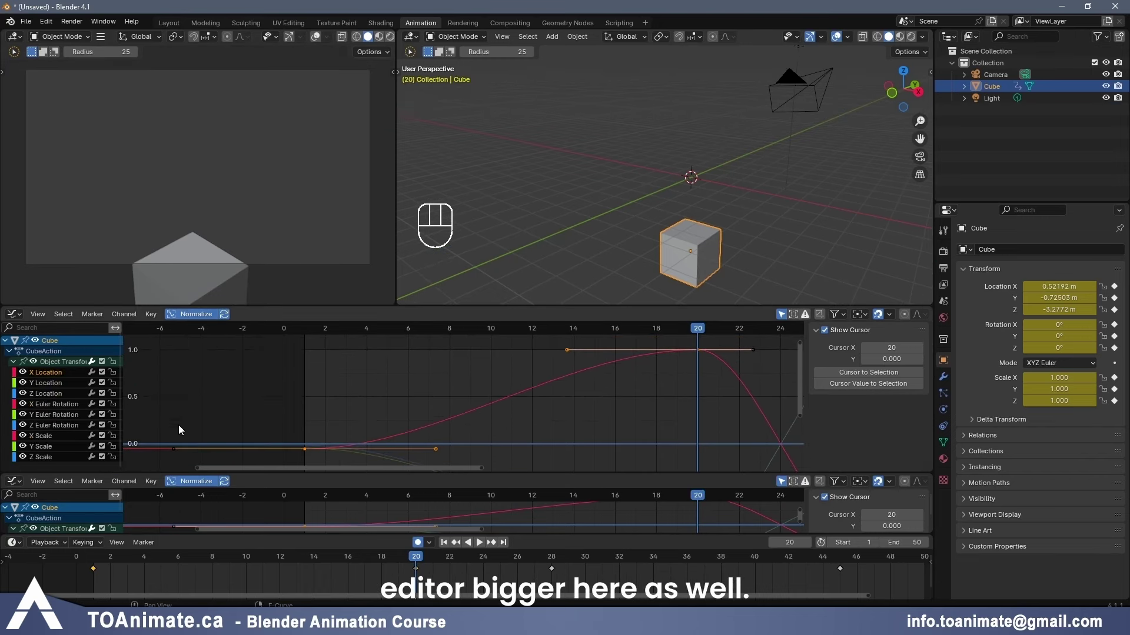
pyautogui.moveTo(184, 476); pyautogui.dragTo(182, 483)
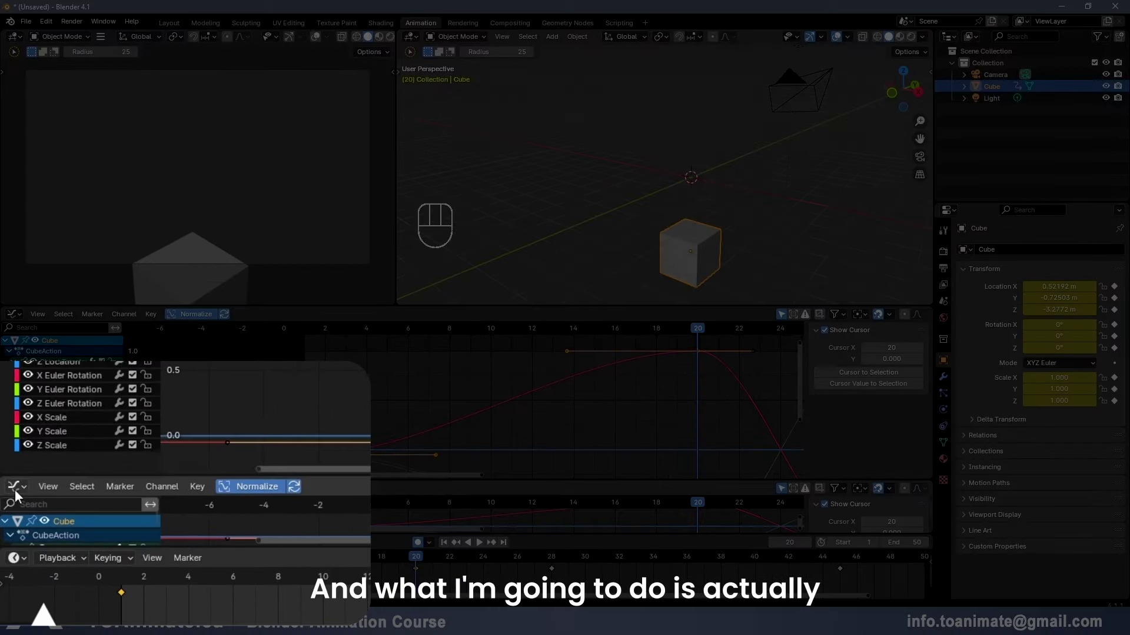
# - Switch the lower Graph Editor area to the Video Sequencer and add The ship.wav as a sound strip at frame 20 on channel 1
pyautogui.click(16, 487)
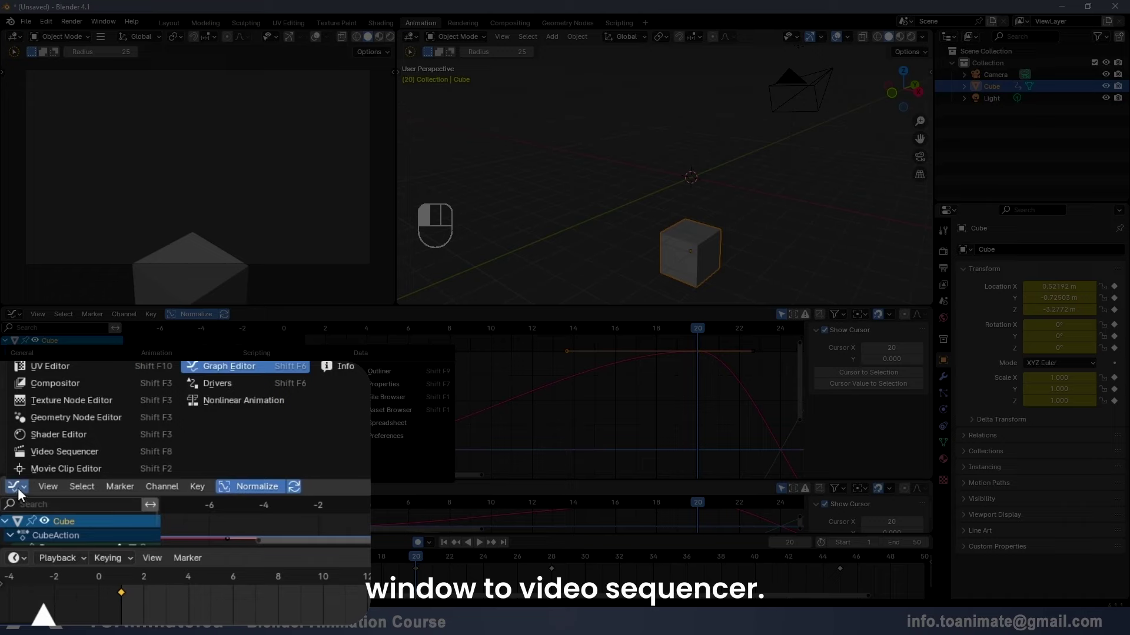
pyautogui.click(112, 451)
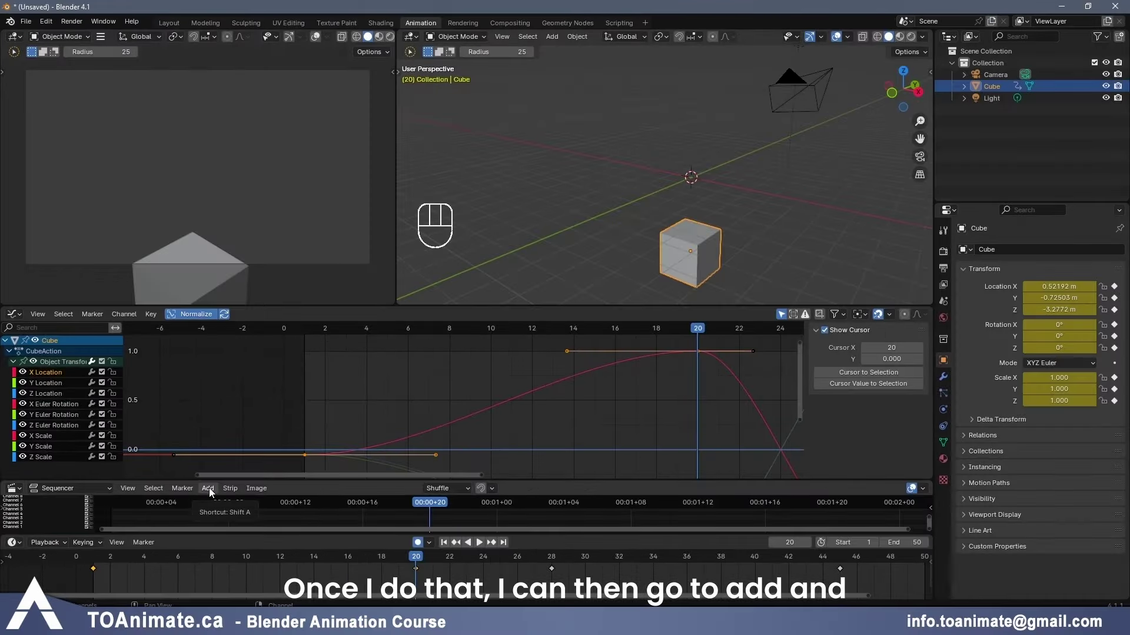
pyautogui.click(208, 488)
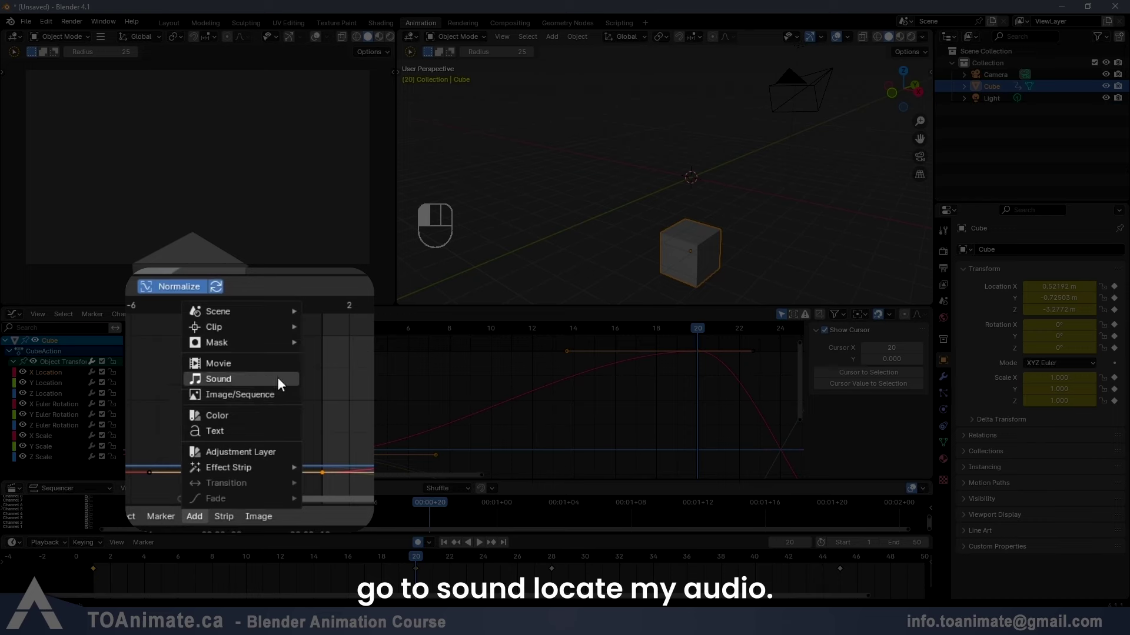
pyautogui.click(277, 379)
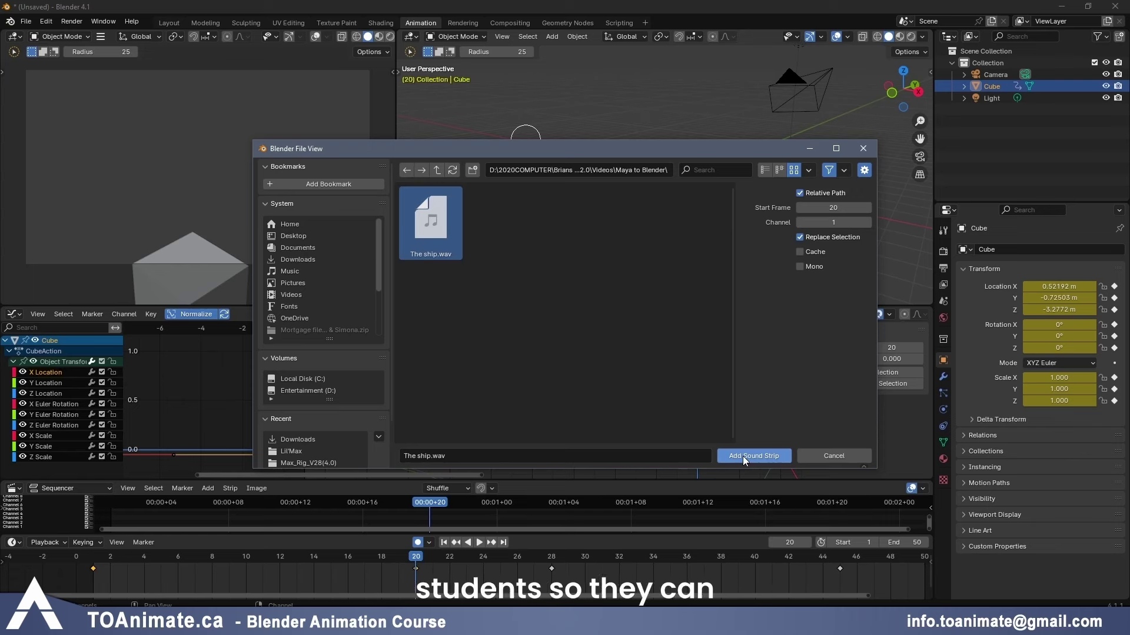
pyautogui.click(742, 457)
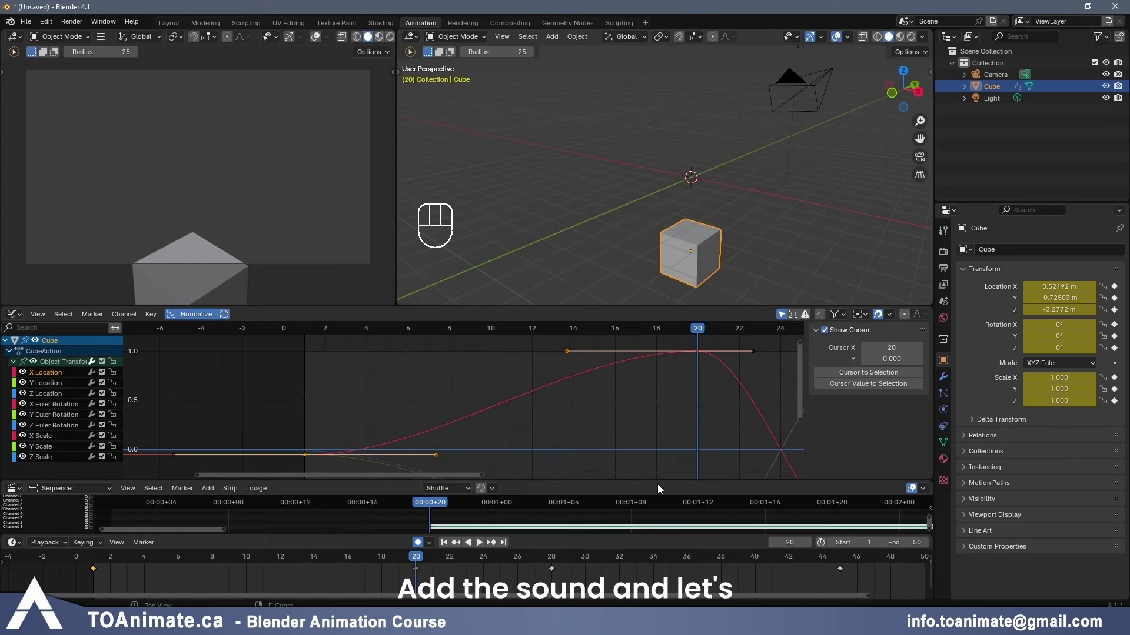
# - Increase the sequencer area's height and scale its view so the sound strip's waveform on channel 1 fills it
pyautogui.press('KP_Decimal')
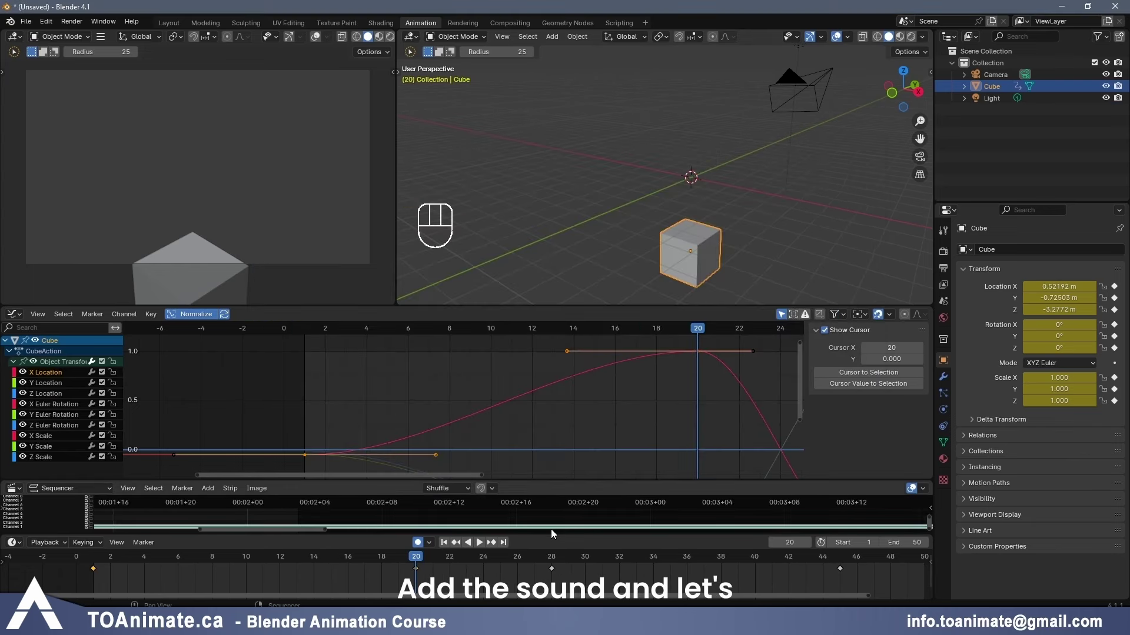
pyautogui.moveTo(584, 481); pyautogui.dragTo(584, 464)
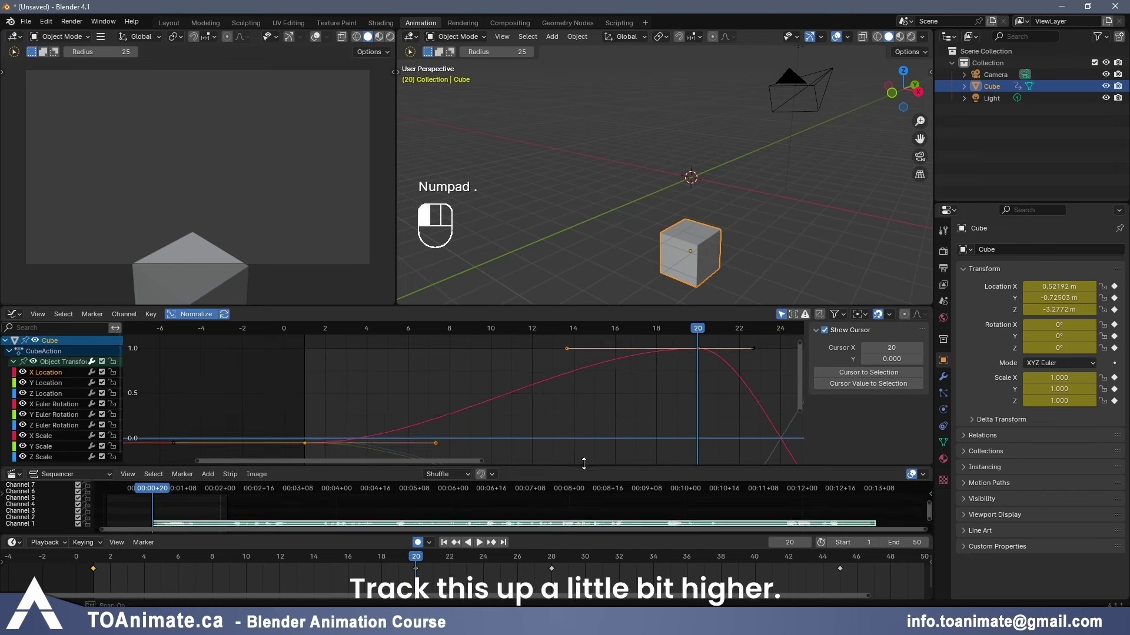
pyautogui.keyDown('ctrl'); pyautogui.scroll(3, 577, 506); pyautogui.keyUp('ctrl')
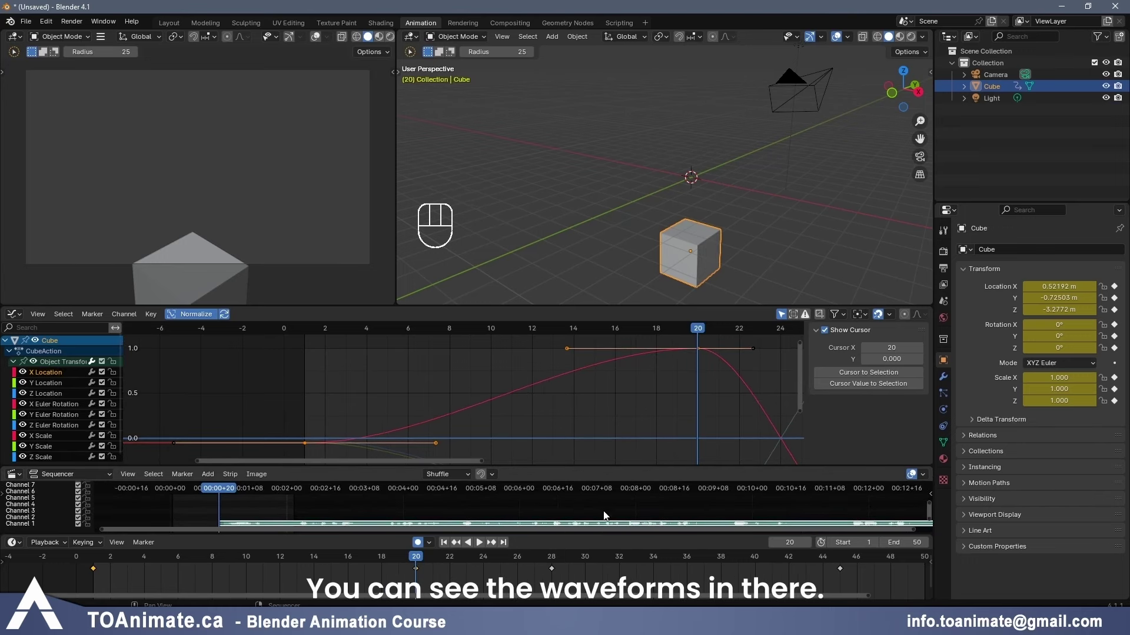
pyautogui.scroll(-1, 883, 510)
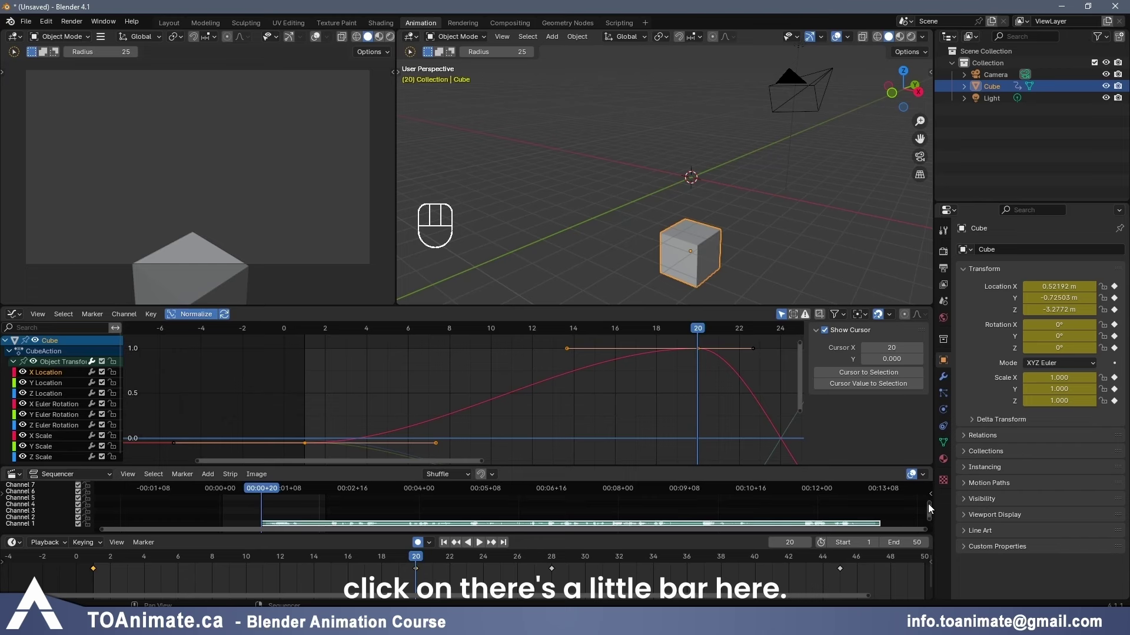
pyautogui.moveTo(928, 503); pyautogui.dragTo(931, 522)
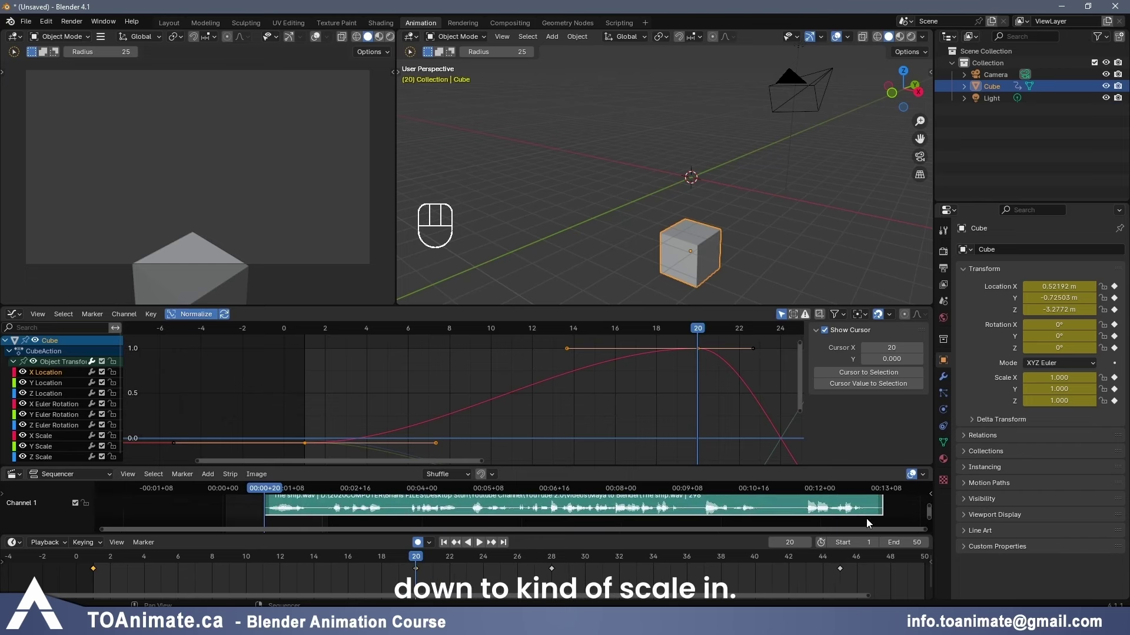
pyautogui.keyDown('ctrl'); pyautogui.moveTo(866, 518); pyautogui.dragTo(787, 512, button='middle'); pyautogui.keyUp('ctrl')
pyautogui.scroll(6, 782, 516)
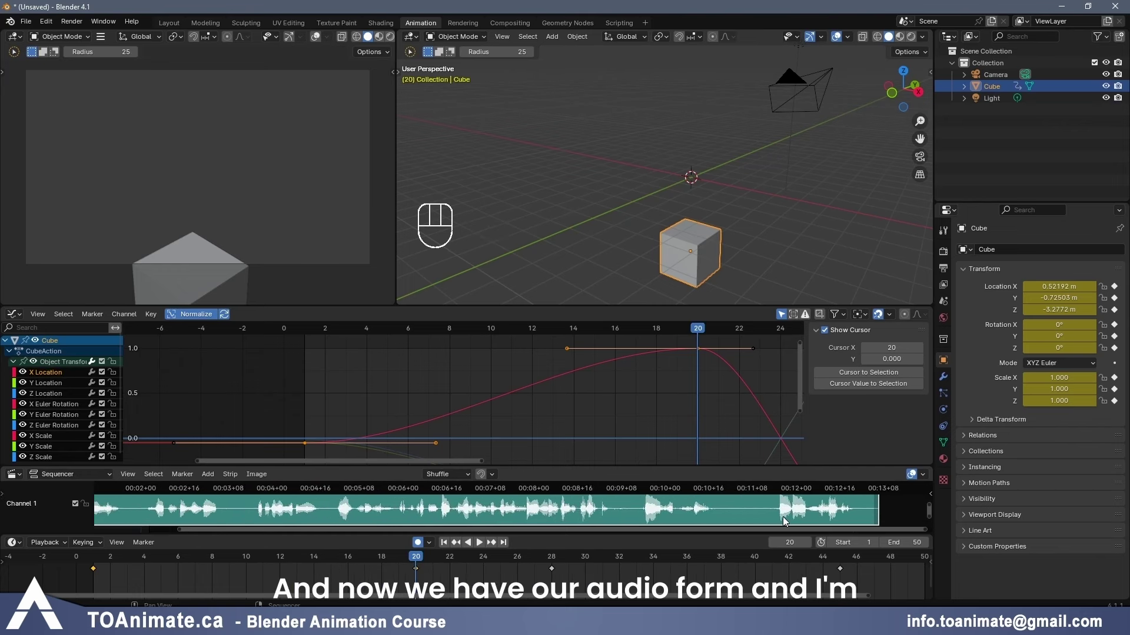
pyautogui.scroll(-2, 783, 519)
pyautogui.scroll(1, 782, 517)
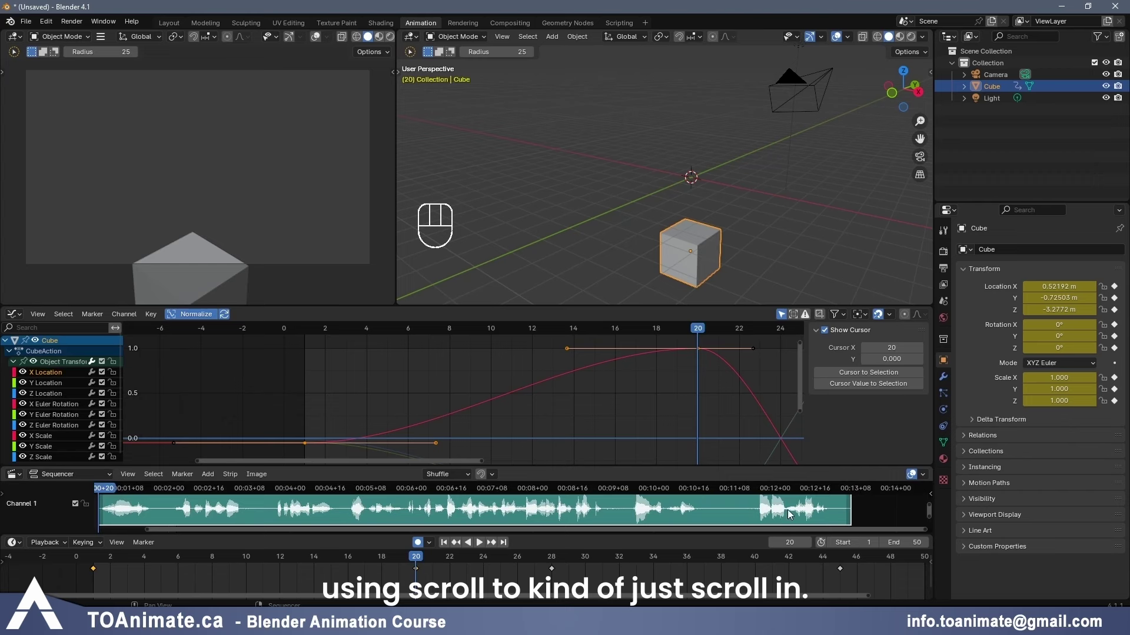
# - Play the animation with its audio from frame 1, and stop the playback
pyautogui.click(94, 556)
pyautogui.press('space')
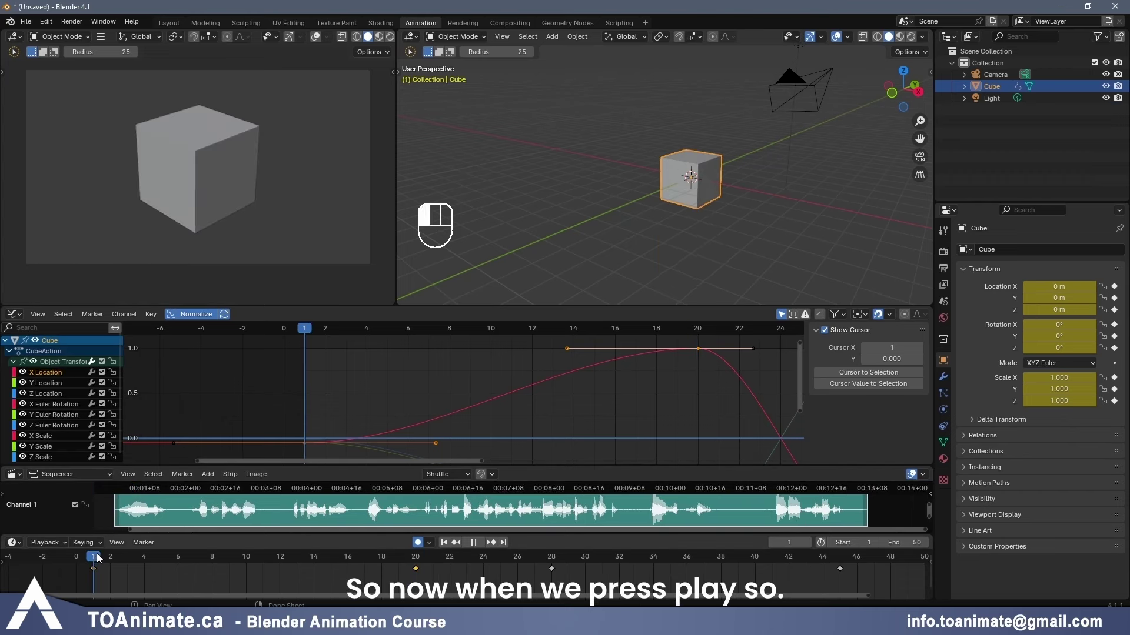
pyautogui.press('space')
pyautogui.scroll(-2, 267, 531)
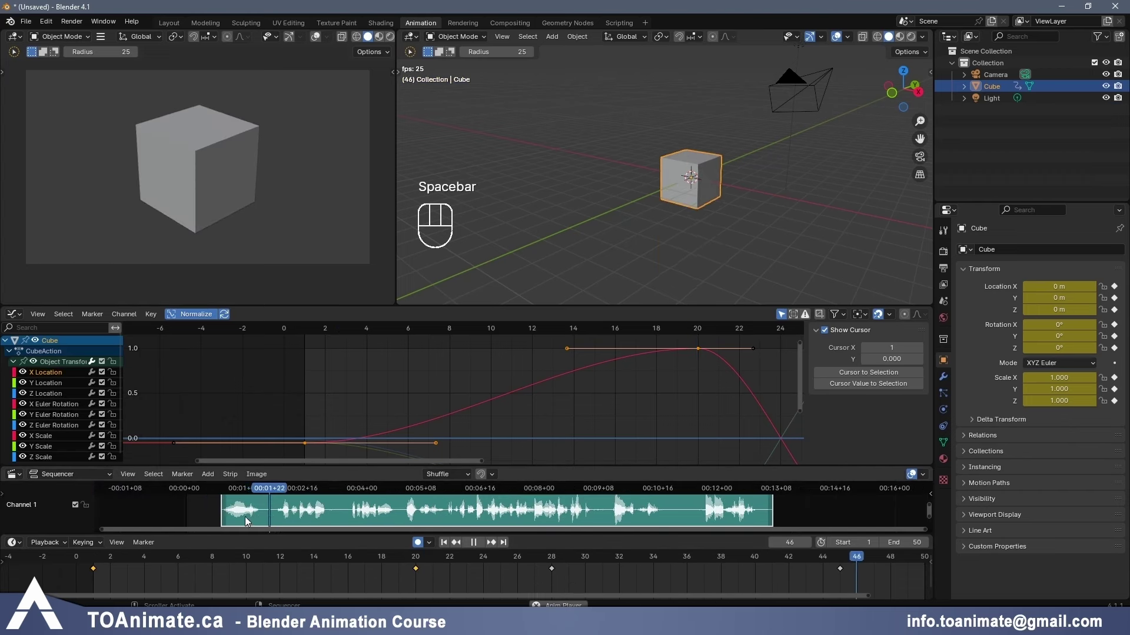
pyautogui.press('space')
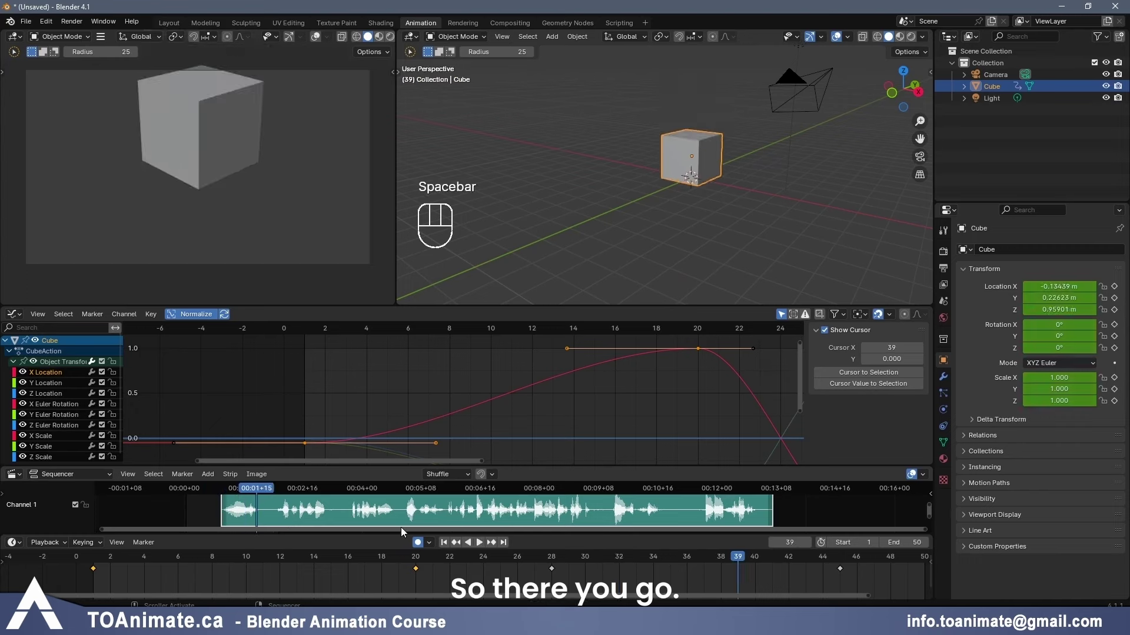
# - Shift the sound strip to start at frame 1 and play the animation from the first frame
pyautogui.moveTo(110, 558); pyautogui.dragTo(170, 523)
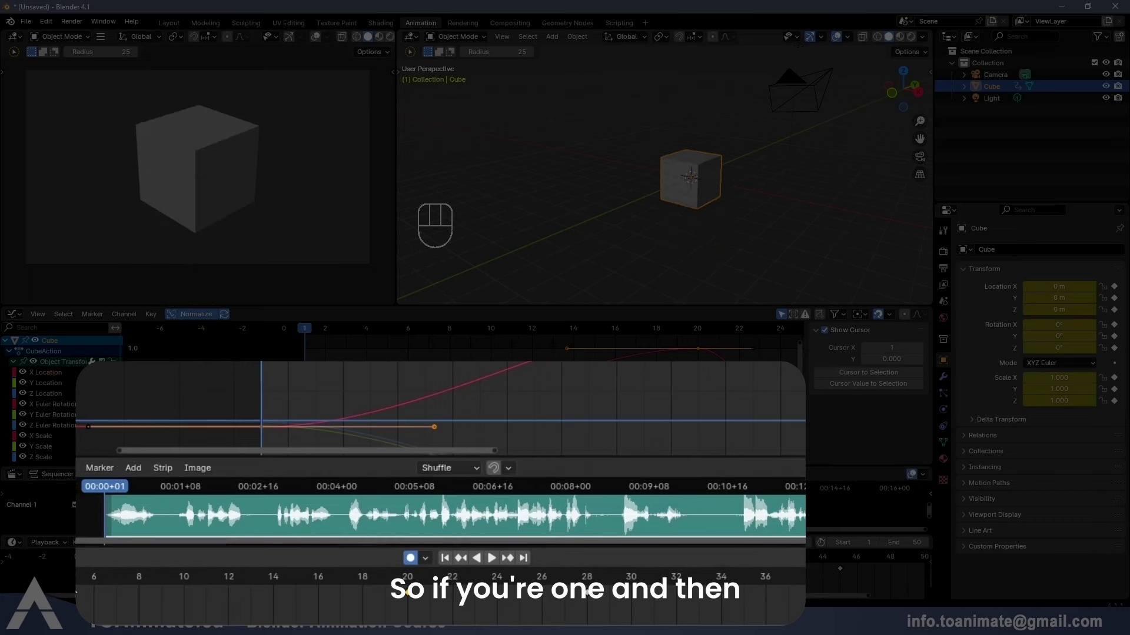
pyautogui.hotkey('shift', 'Left')
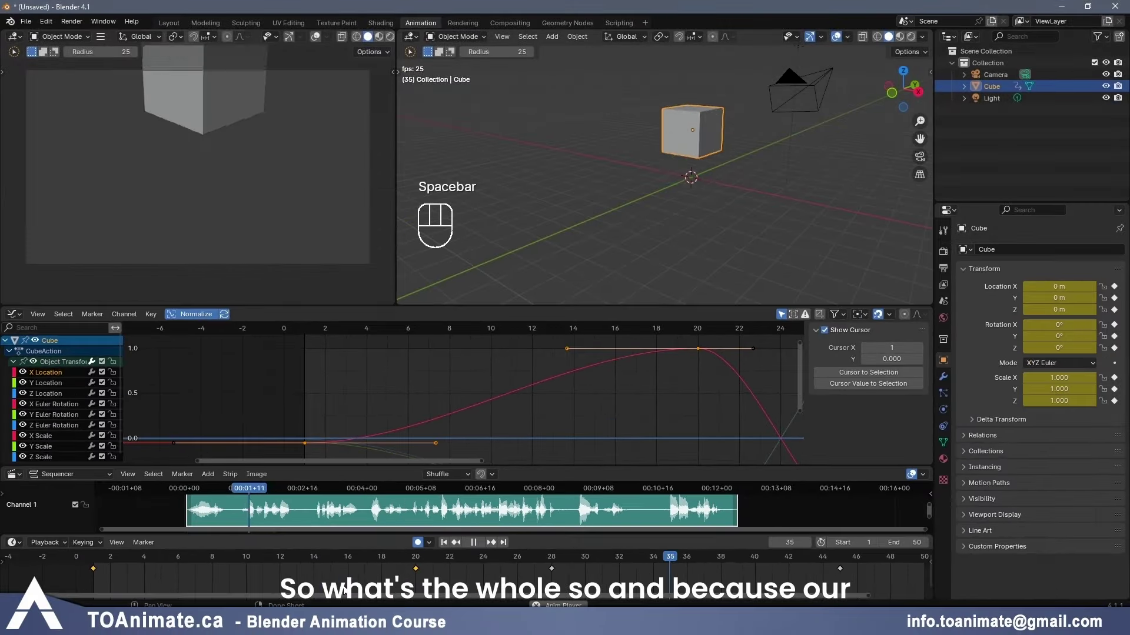
pyautogui.press('space')
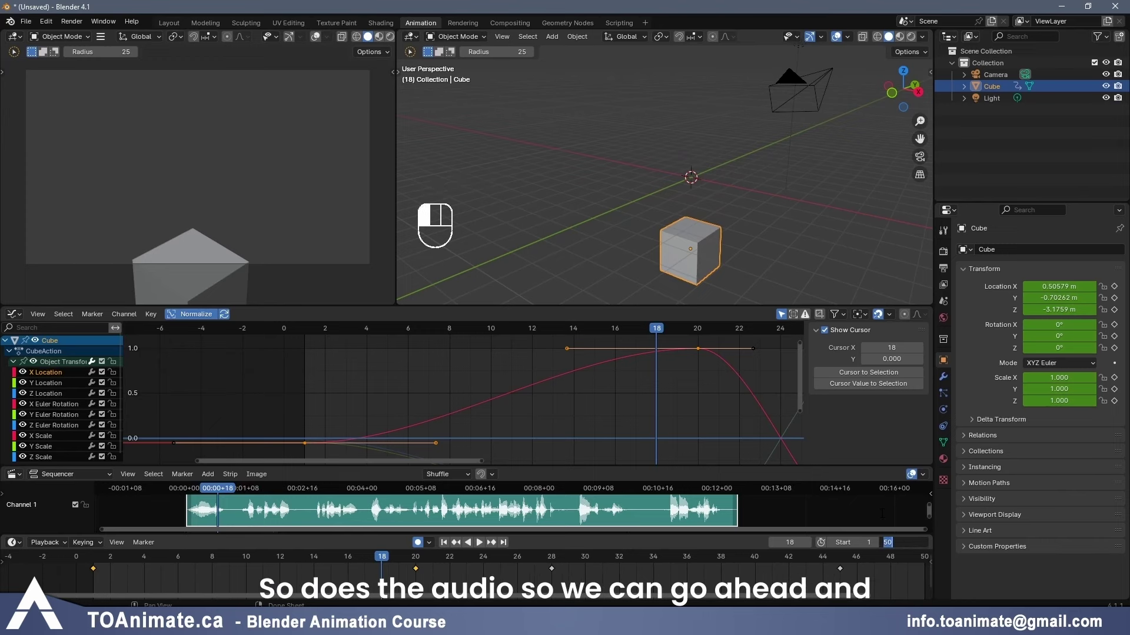
# - Set the scene's end frame to 350 and play the animation with the audio from the first frame
pyautogui.write('350')
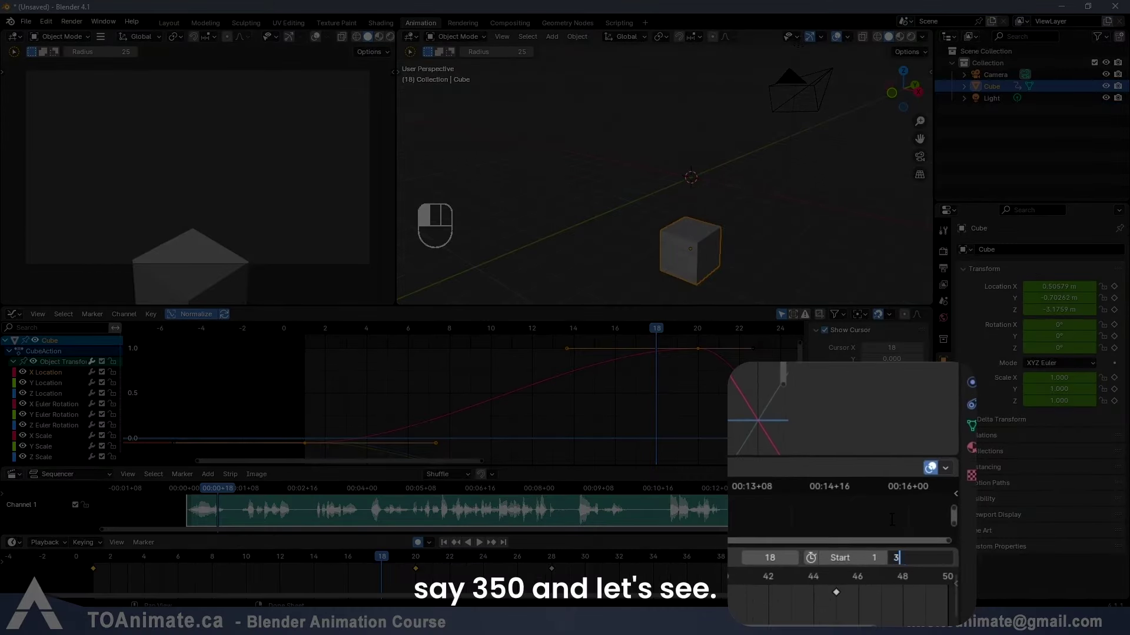
pyautogui.press('Return')
pyautogui.press('space')
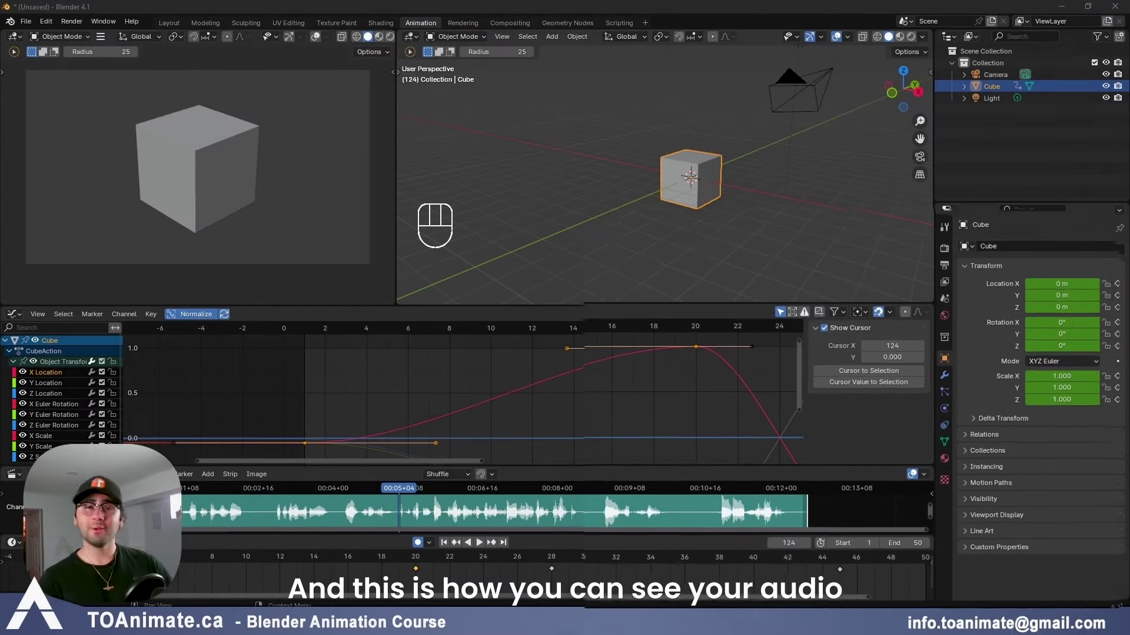
pyautogui.hotkey('shift', 'Left')
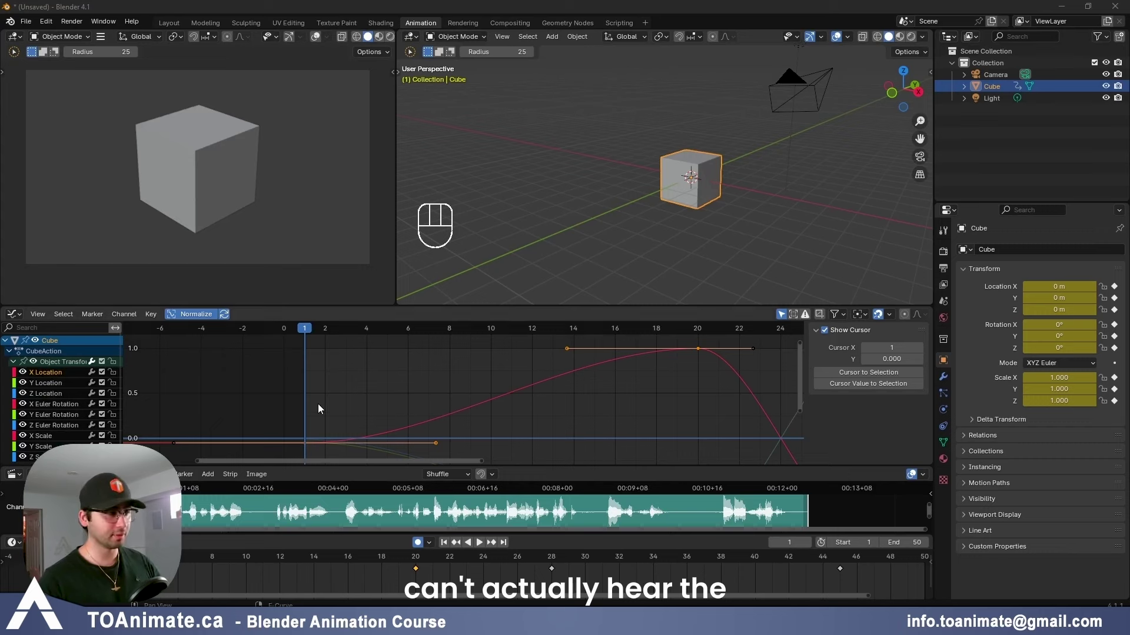
pyautogui.press('space')
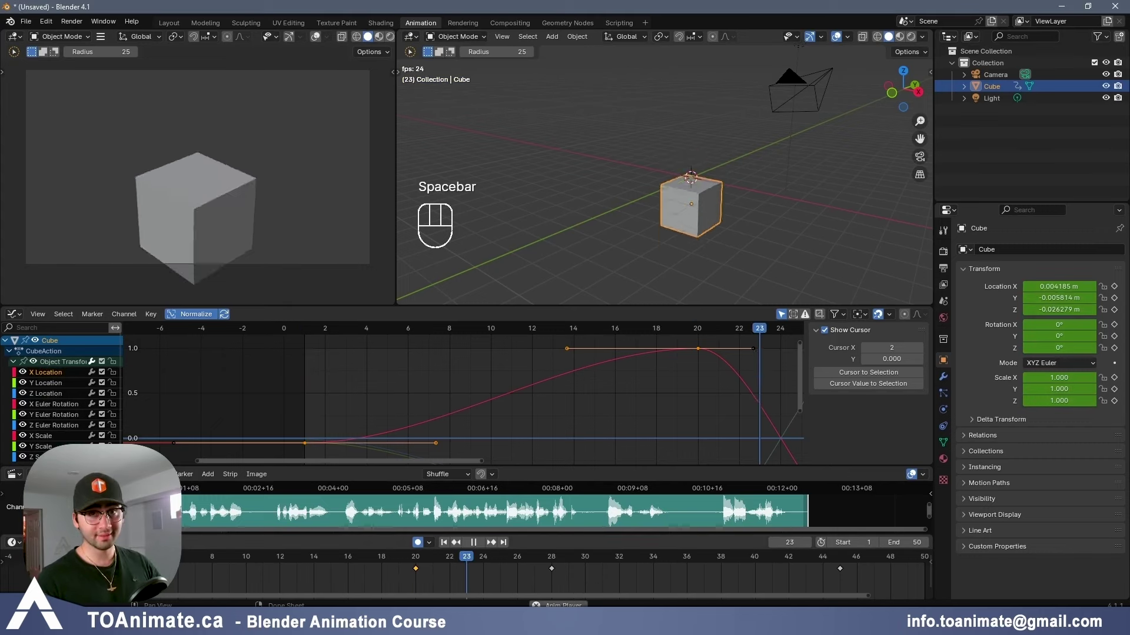
pyautogui.press('space')
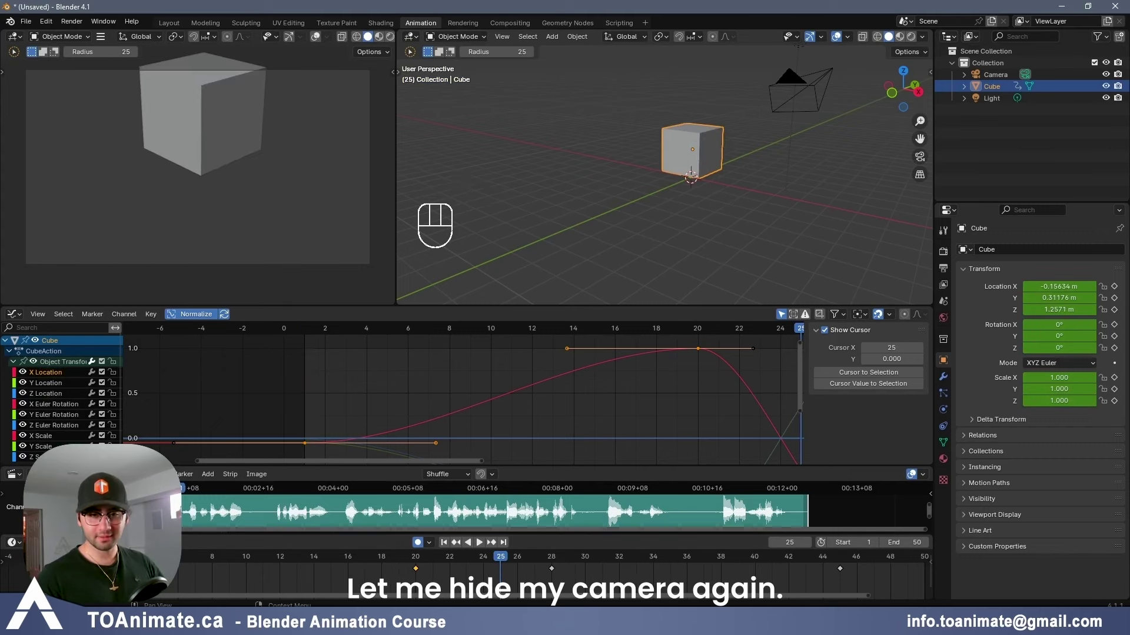
# - Enable audio scrubbing in the timeline's playback settings
pyautogui.click(90, 559)
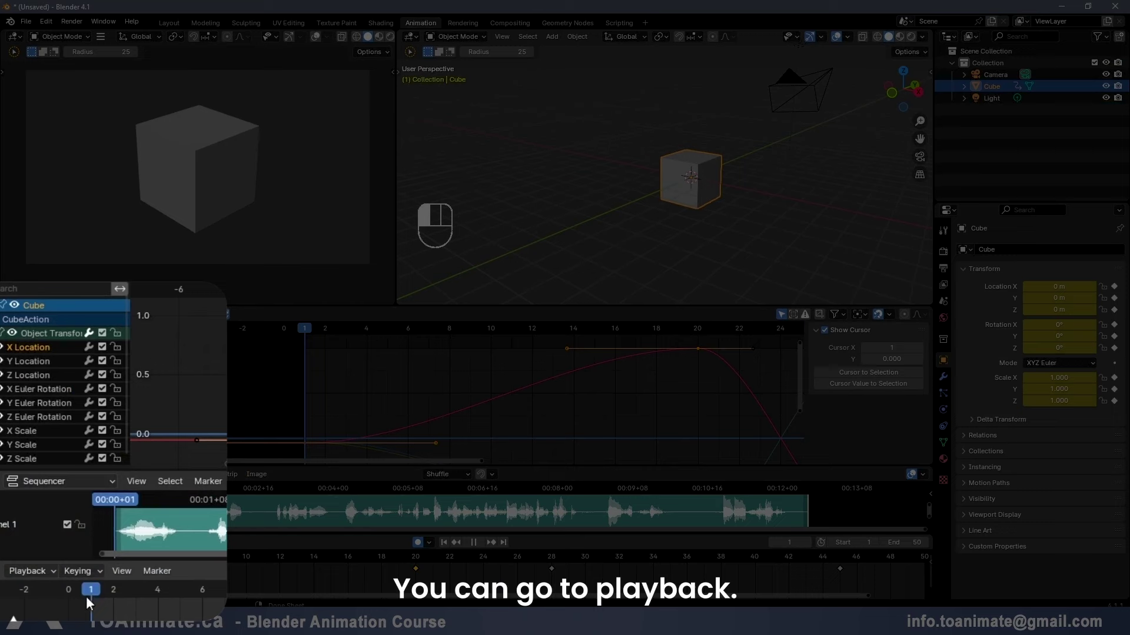
pyautogui.click(40, 570)
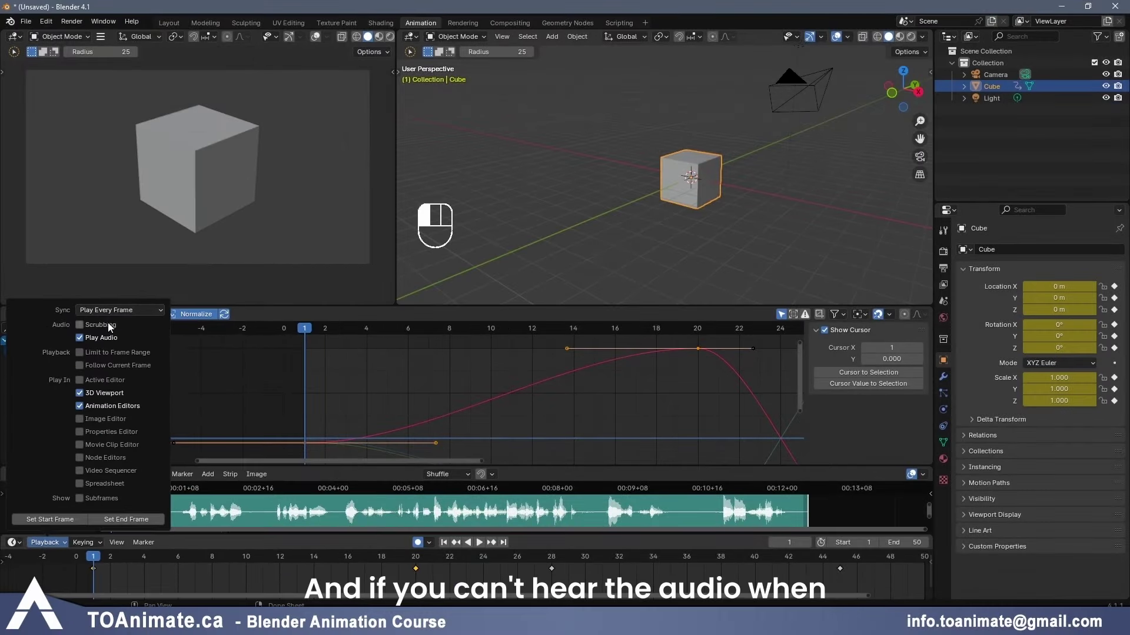
pyautogui.press('space')
pyautogui.moveTo(101, 560); pyautogui.dragTo(126, 569)
pyautogui.click(40, 544)
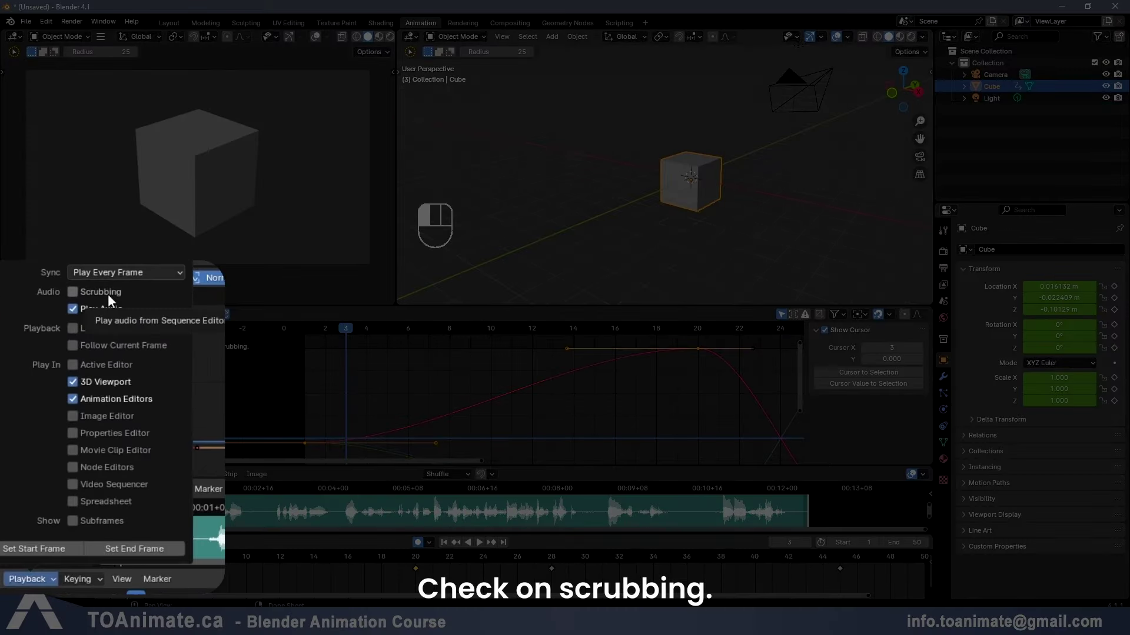
pyautogui.click(73, 293)
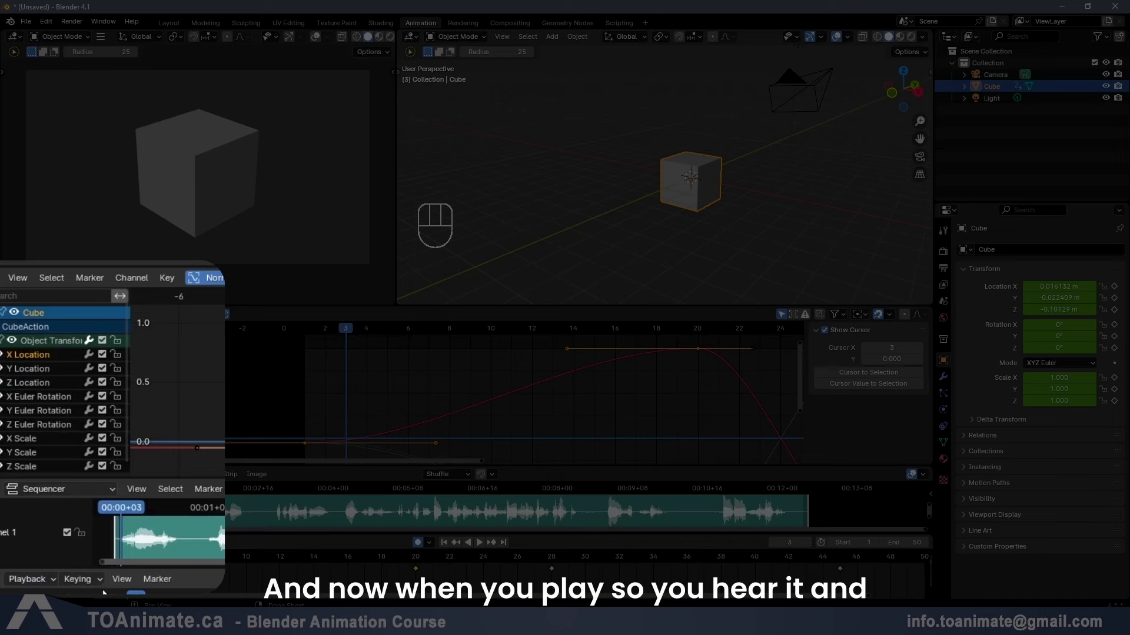
# - Play the animation and scrub through the timeline's first frames to check that the audio is heard
pyautogui.press('space')
pyautogui.press('space')
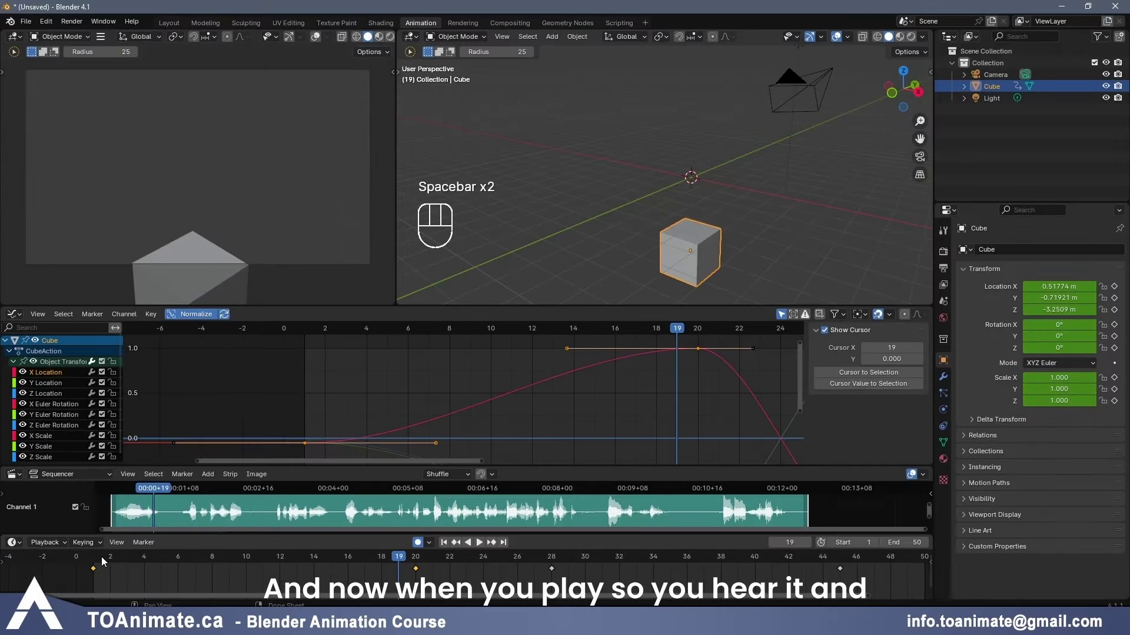
pyautogui.moveTo(102, 561); pyautogui.dragTo(179, 560)
pyautogui.press('space')
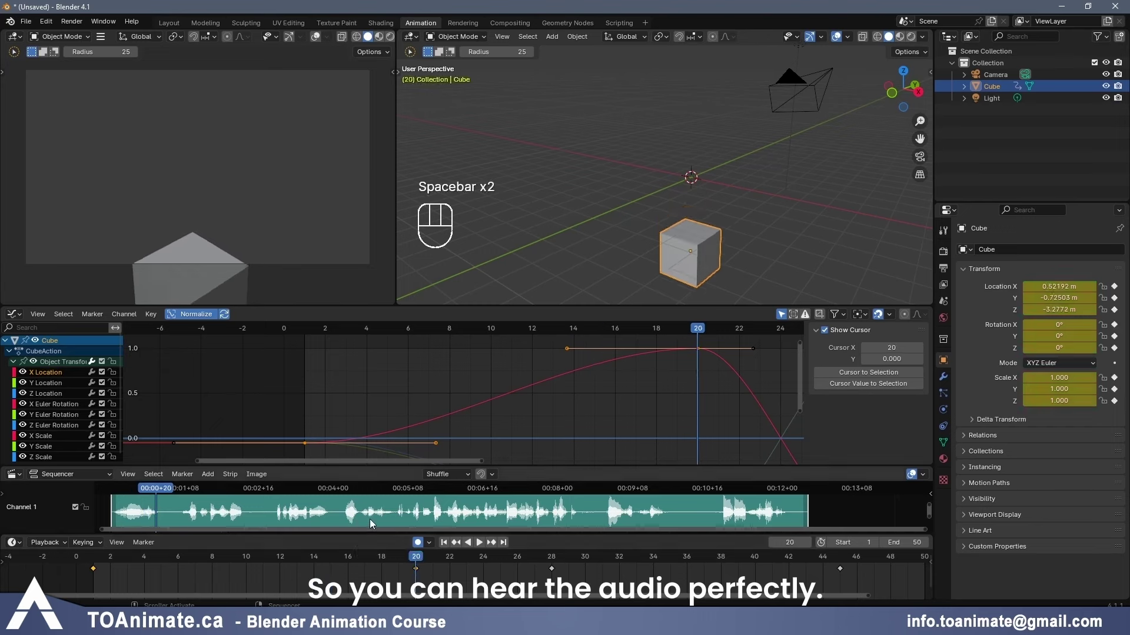
# - Change the playback sync mode to Sync to Audio
pyautogui.click(44, 542)
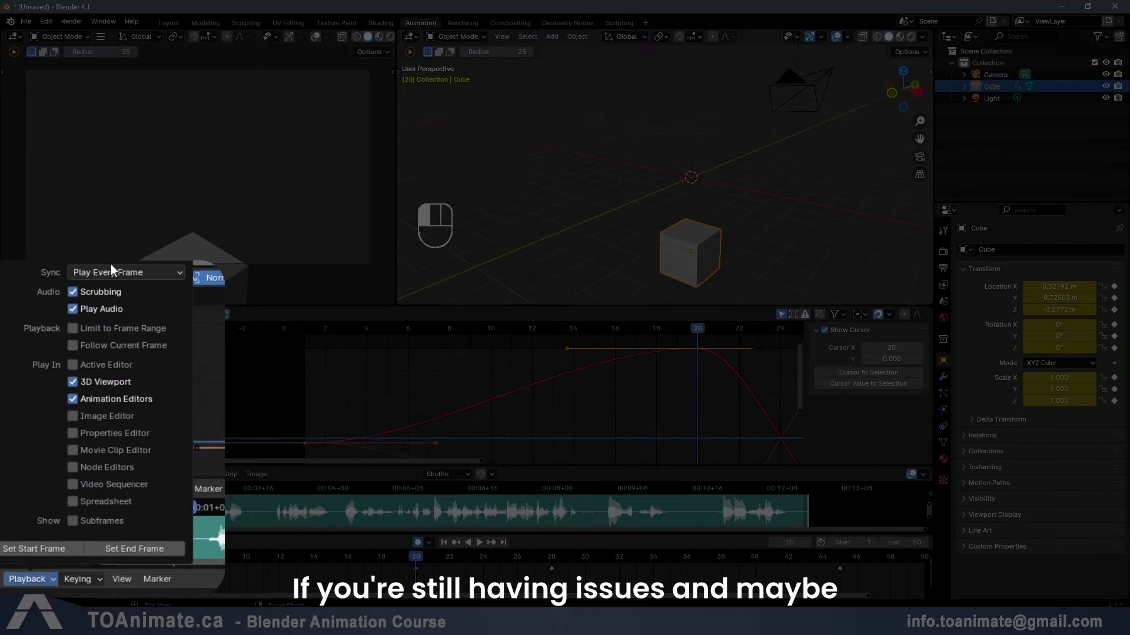
pyautogui.click(160, 268)
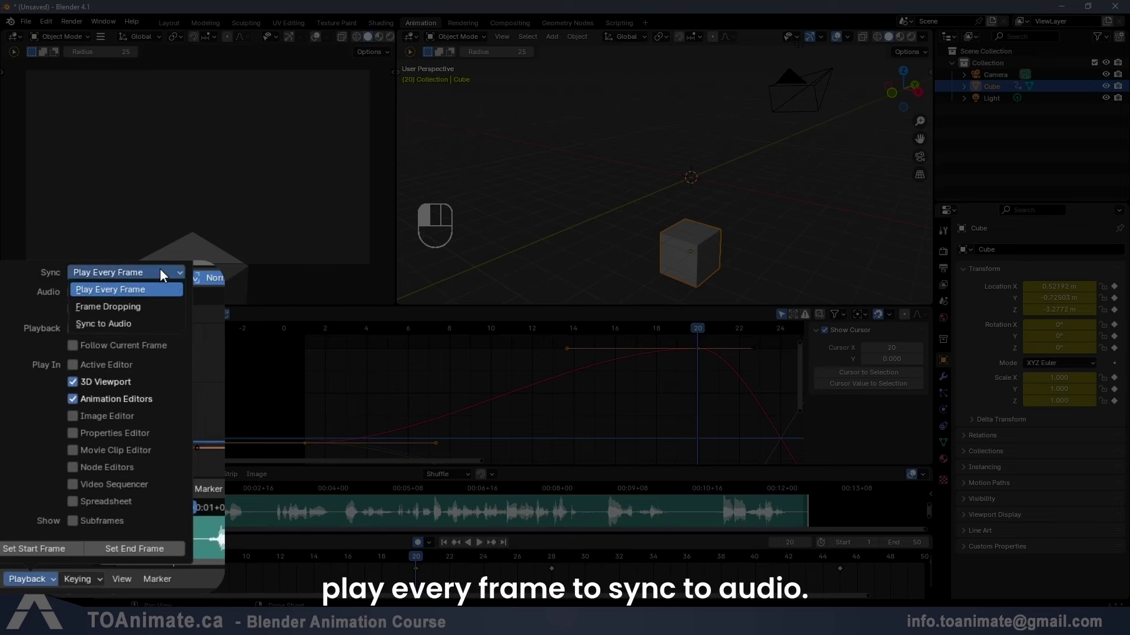
pyautogui.click(135, 323)
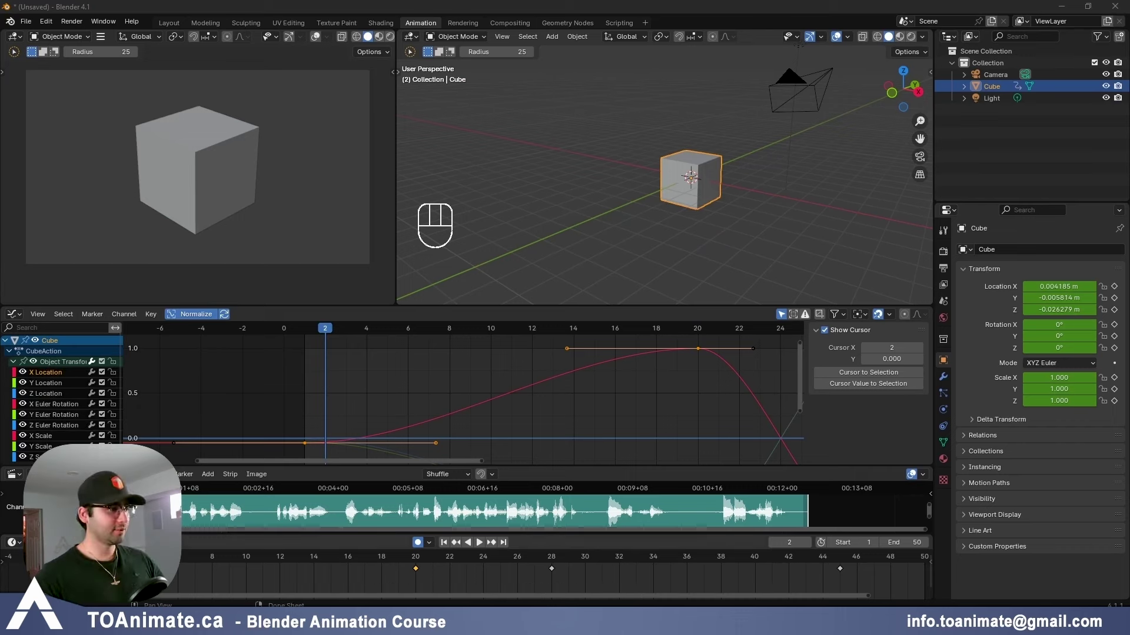
# - Play the animation and scrub across the timeline to check the synced audio, ending on frame 3
pyautogui.press('space')
pyautogui.press('space')
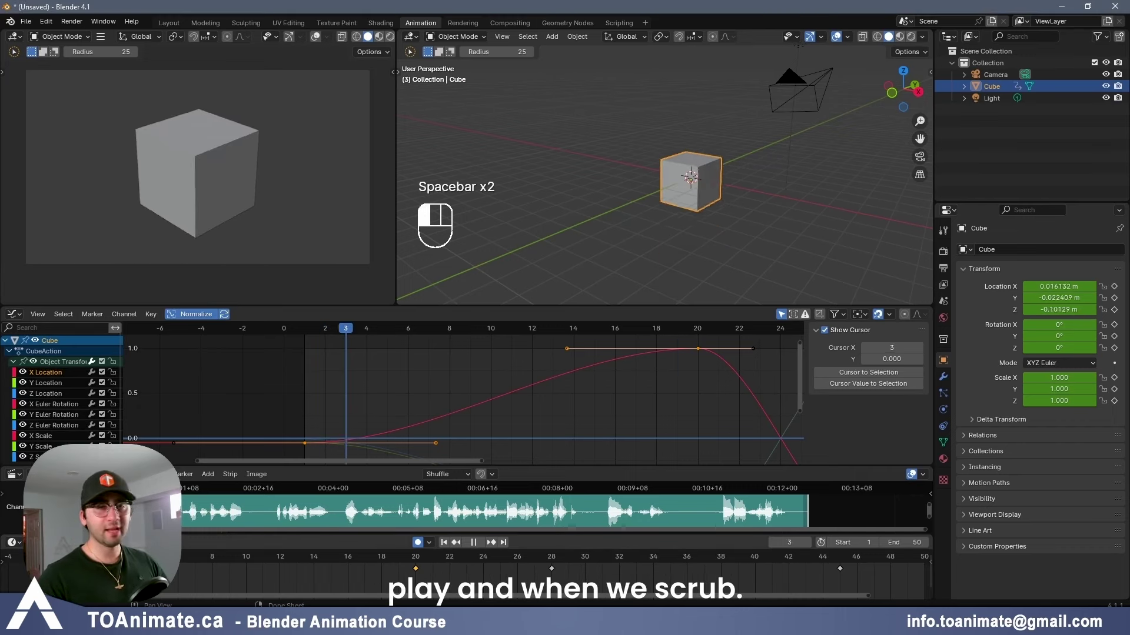
pyautogui.moveTo(330, 559); pyautogui.dragTo(686, 522)
pyautogui.press('space')
pyautogui.press('space')
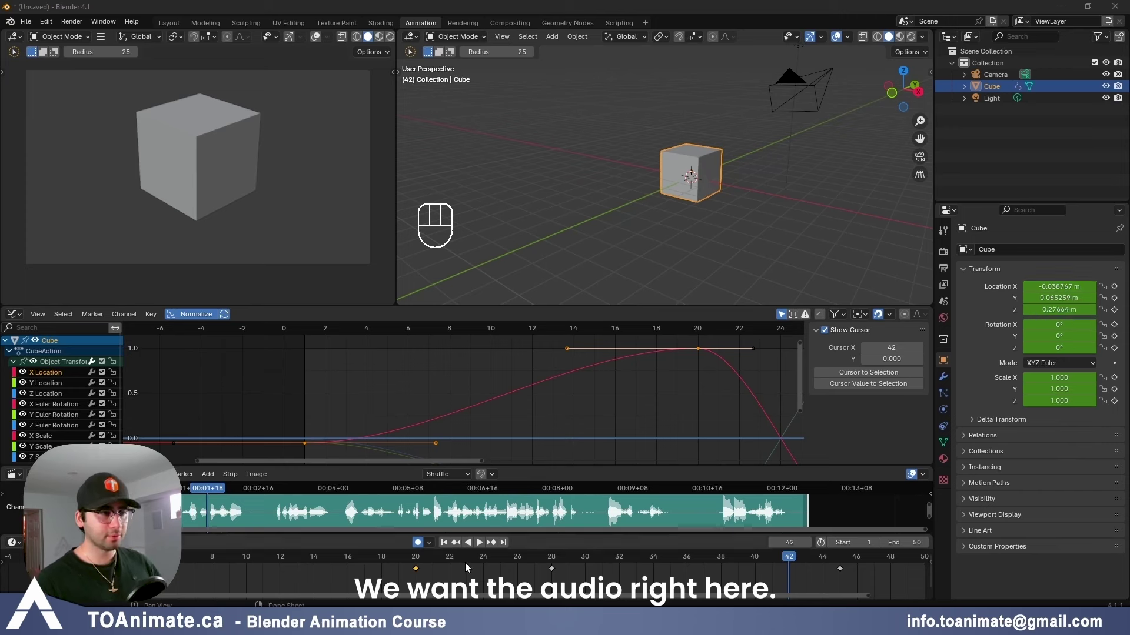
pyautogui.moveTo(170, 557); pyautogui.dragTo(584, 556)
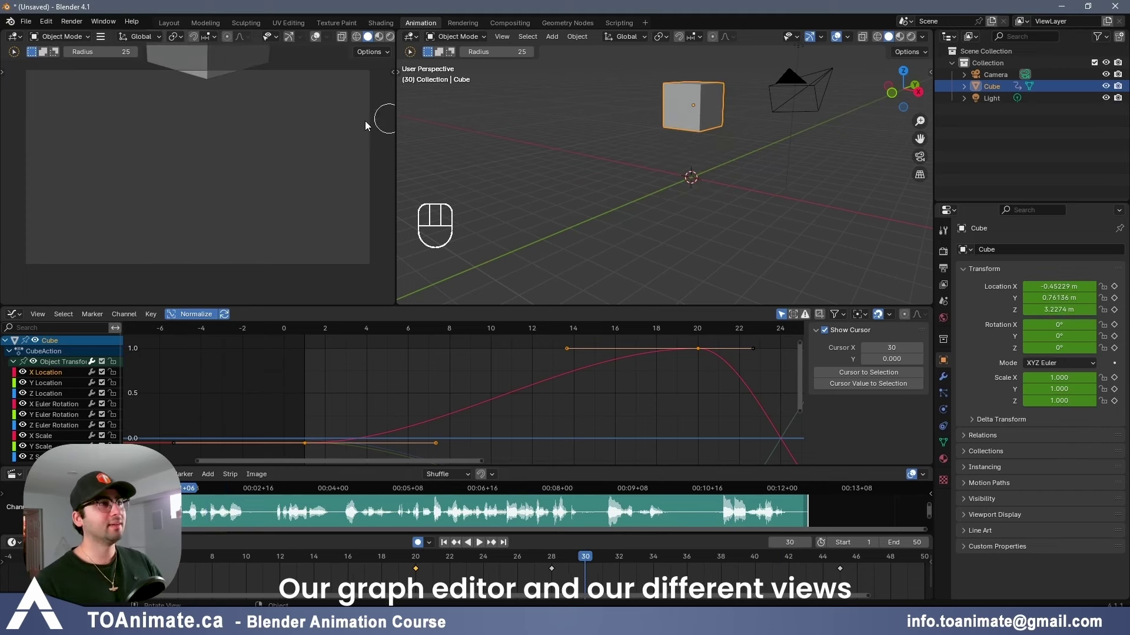
pyautogui.click(127, 556)
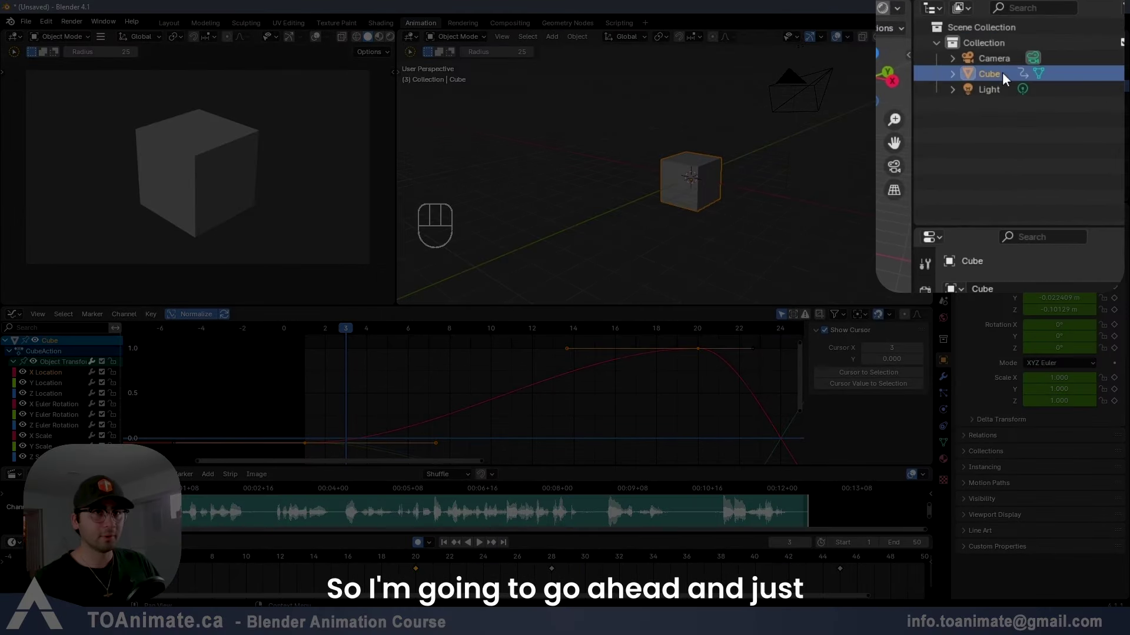
# - Delete the cube, the light and the sequencer's audio strip, keeping only the camera in the scene
pyautogui.press('Delete')
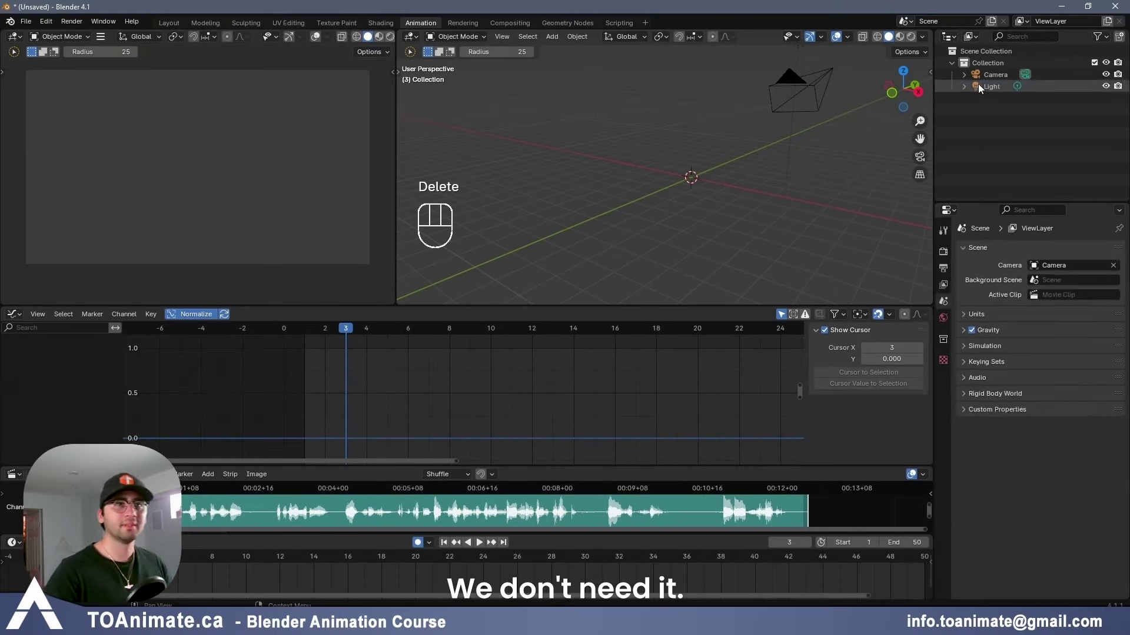
pyautogui.click(992, 86)
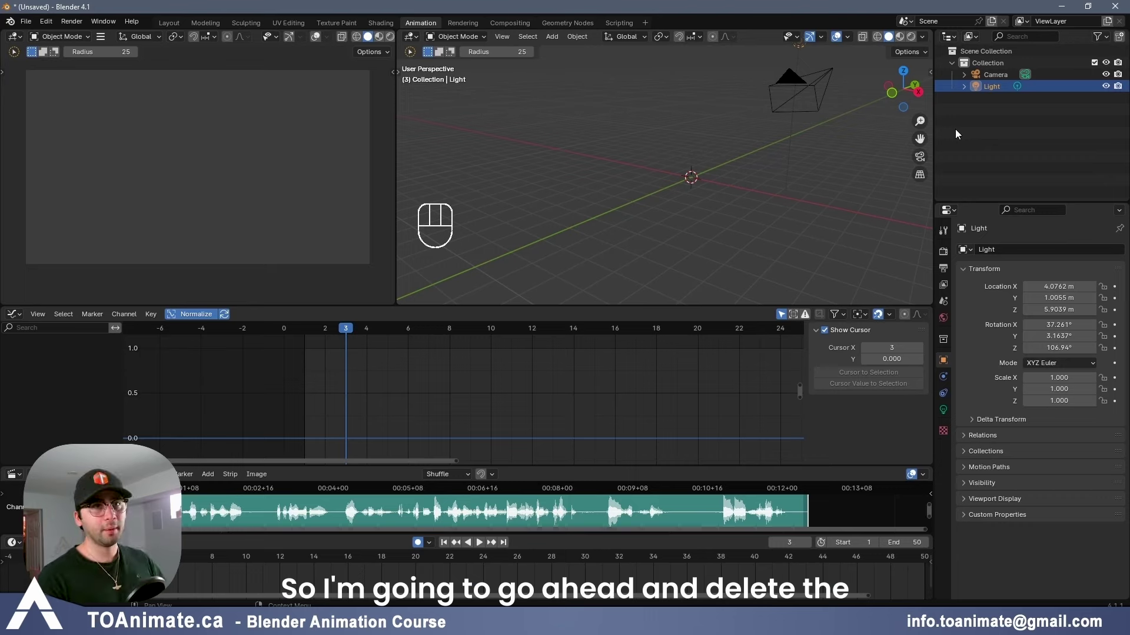
pyautogui.press('Delete')
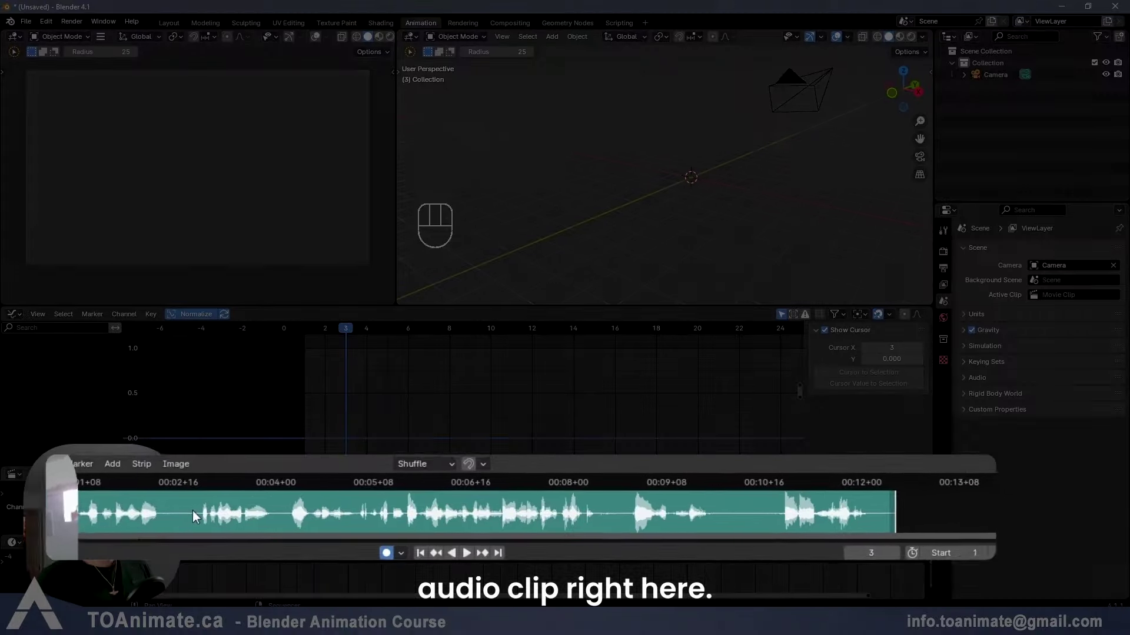
pyautogui.press('Delete')
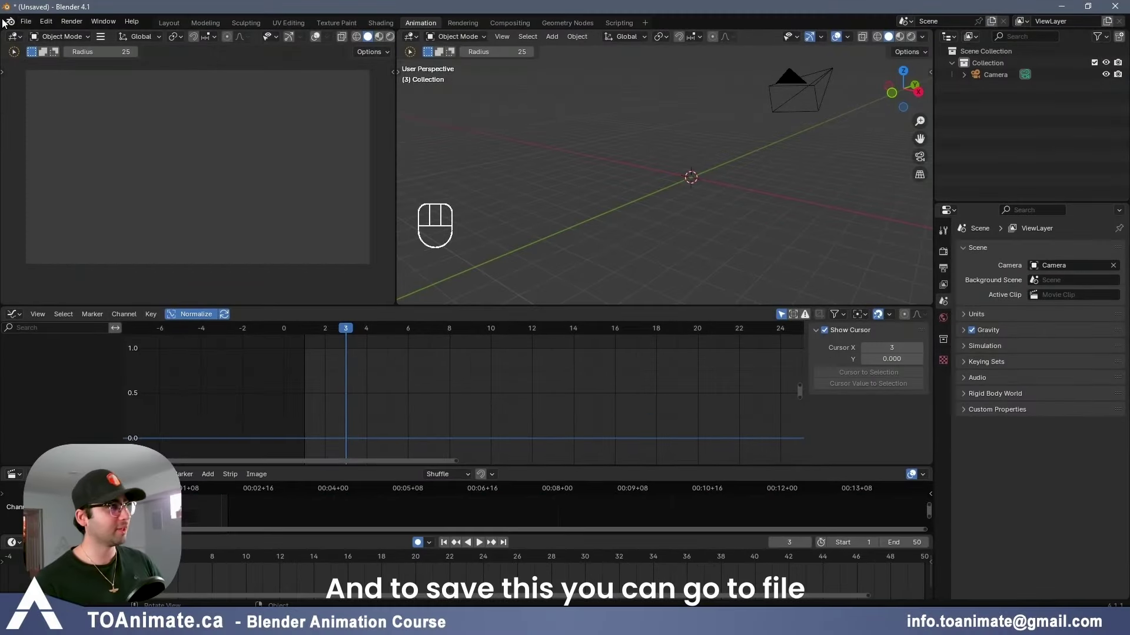
# - Save the current scene and layout as the default startup file
pyautogui.click(26, 22)
pyautogui.moveTo(106, 244)
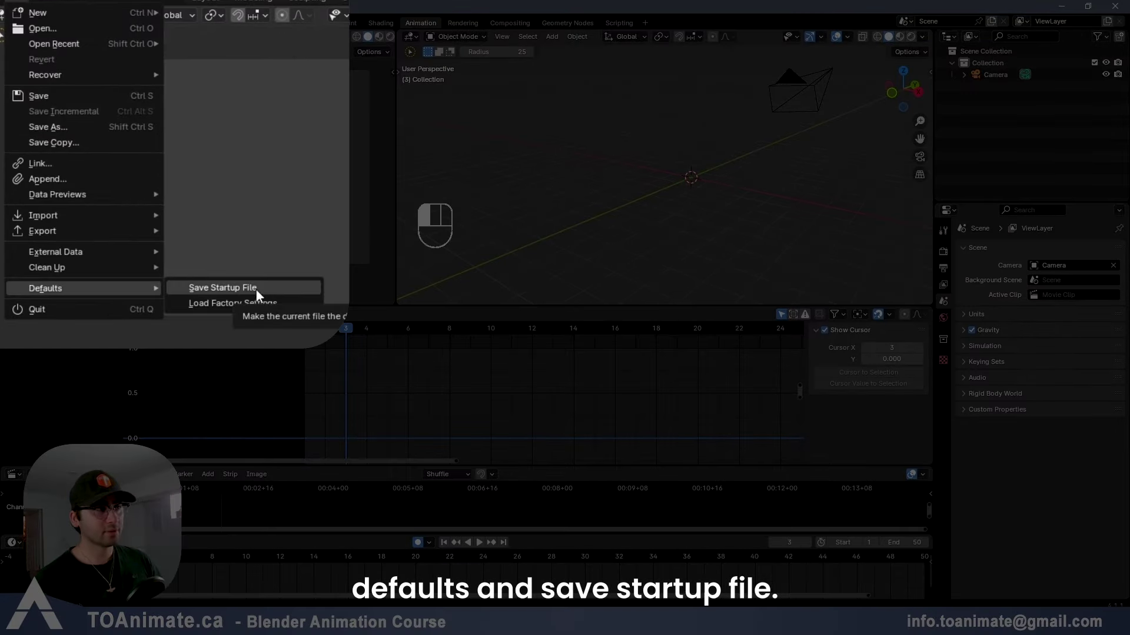
pyautogui.click(256, 288)
pyautogui.click(252, 289)
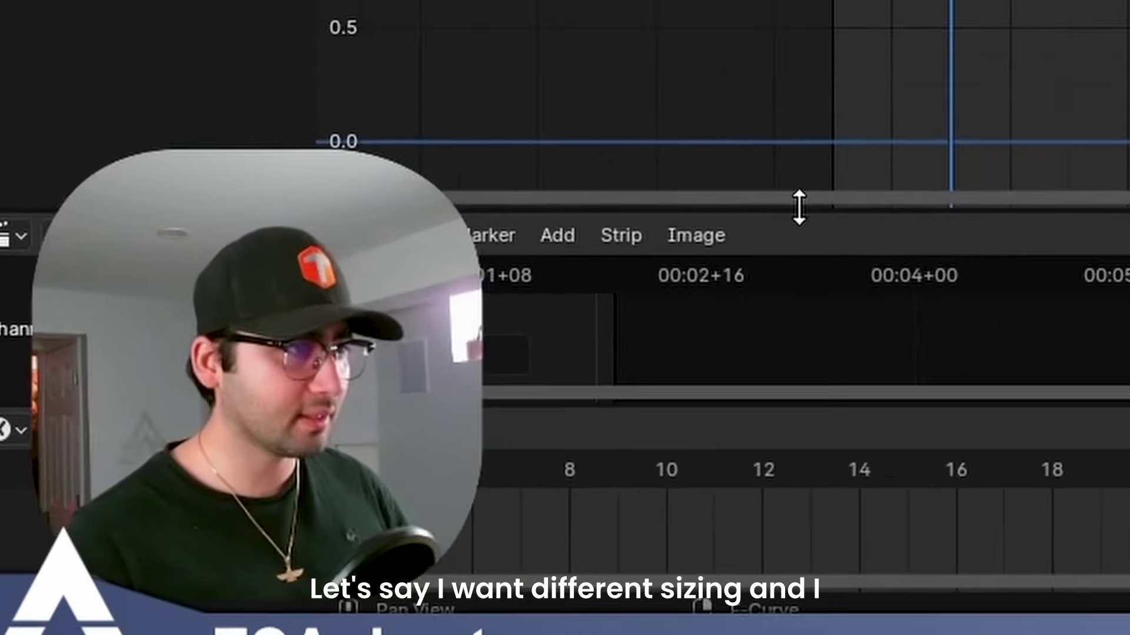
# - Resize the editor areas to give the viewports more height, and show the Render properties
pyautogui.moveTo(799, 207); pyautogui.dragTo(803, 243)
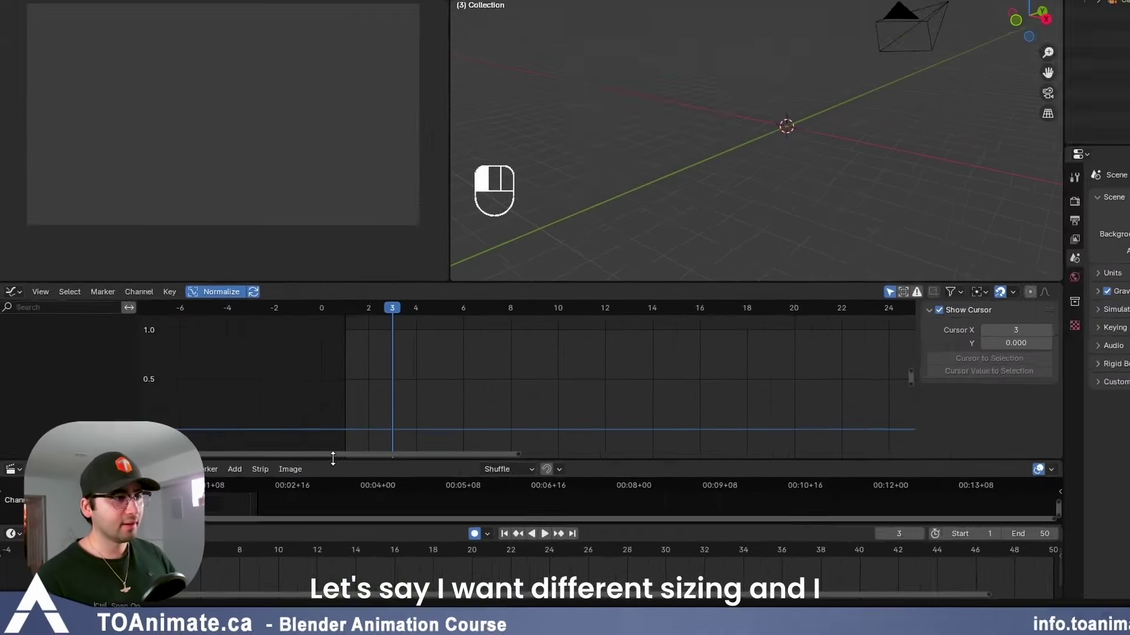
pyautogui.moveTo(756, 402); pyautogui.dragTo(765, 444)
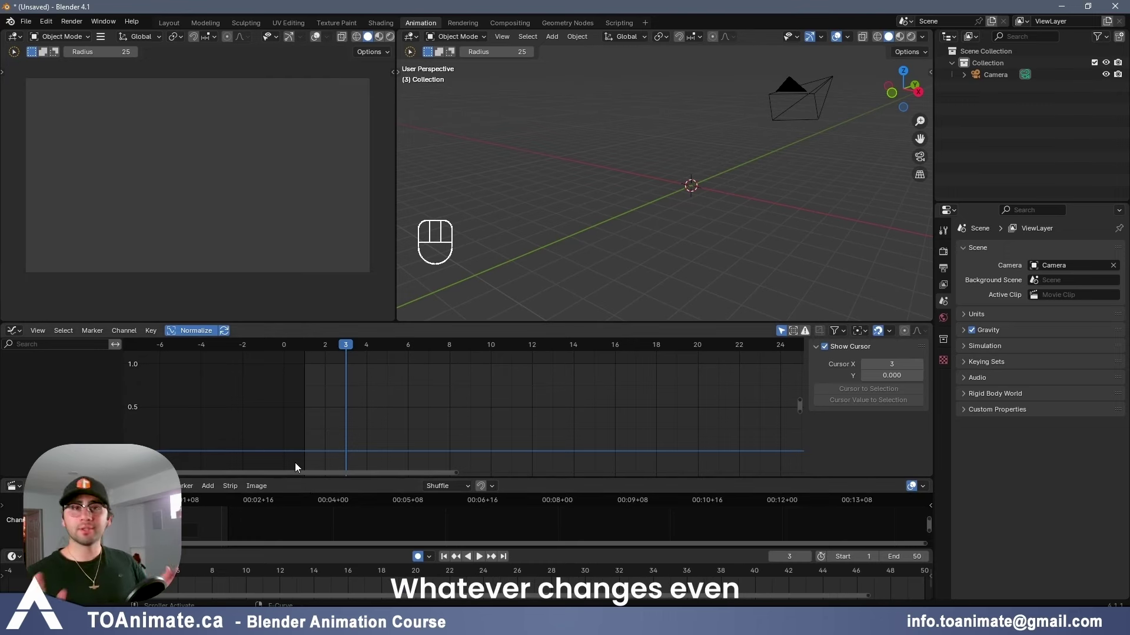
pyautogui.click(942, 251)
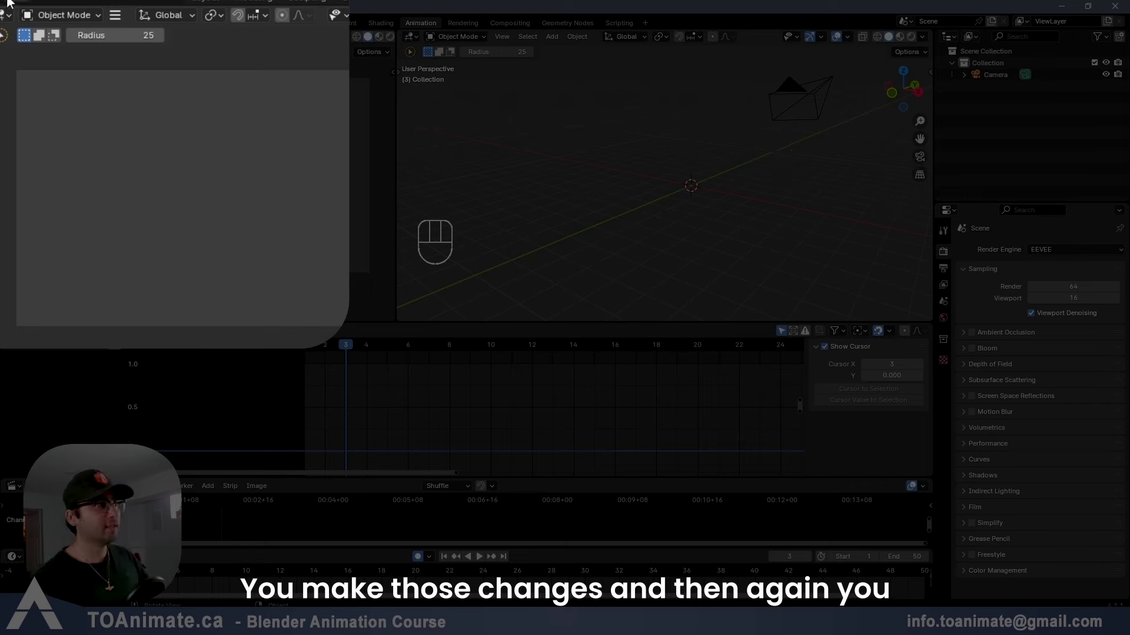
# - Save the startup file again with the changed area sizes
pyautogui.click(7, 3)
pyautogui.moveTo(61, 285)
pyautogui.click(222, 294)
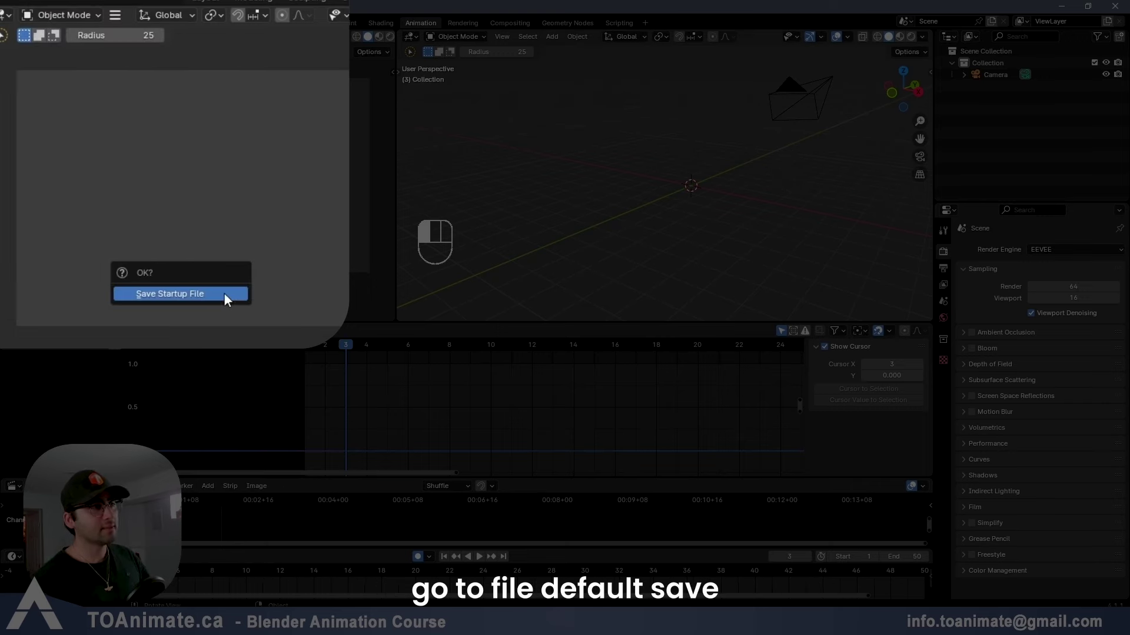
pyautogui.click(228, 294)
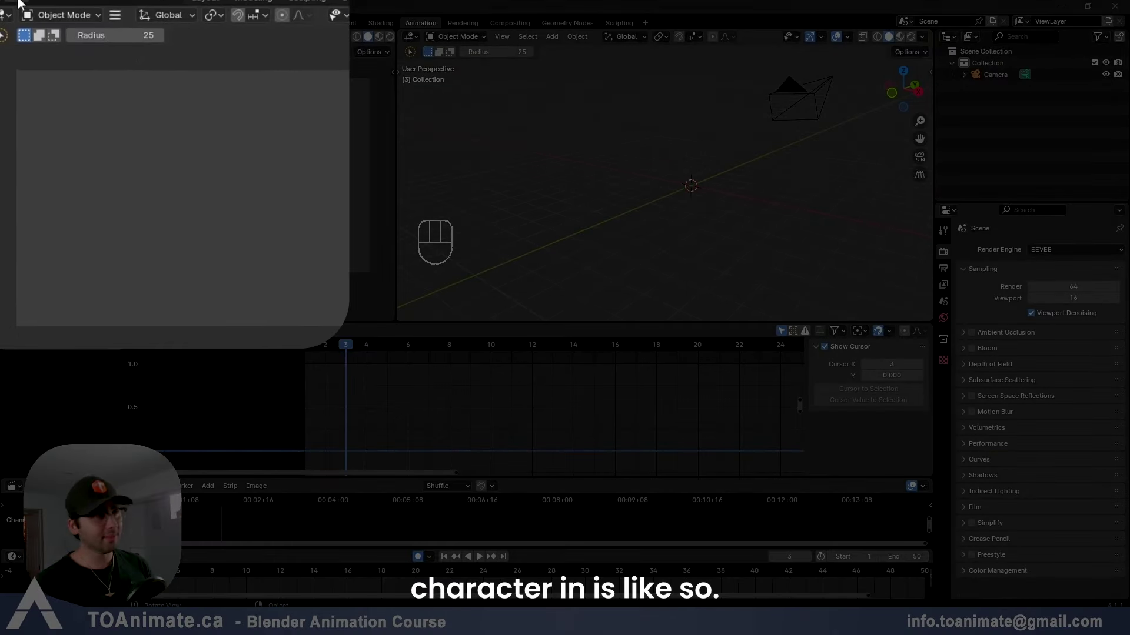
# - Link the TOAnimate-Robot collection from the TOAnimate-Robot_Rig.blend file into the scene
pyautogui.click(26, 22)
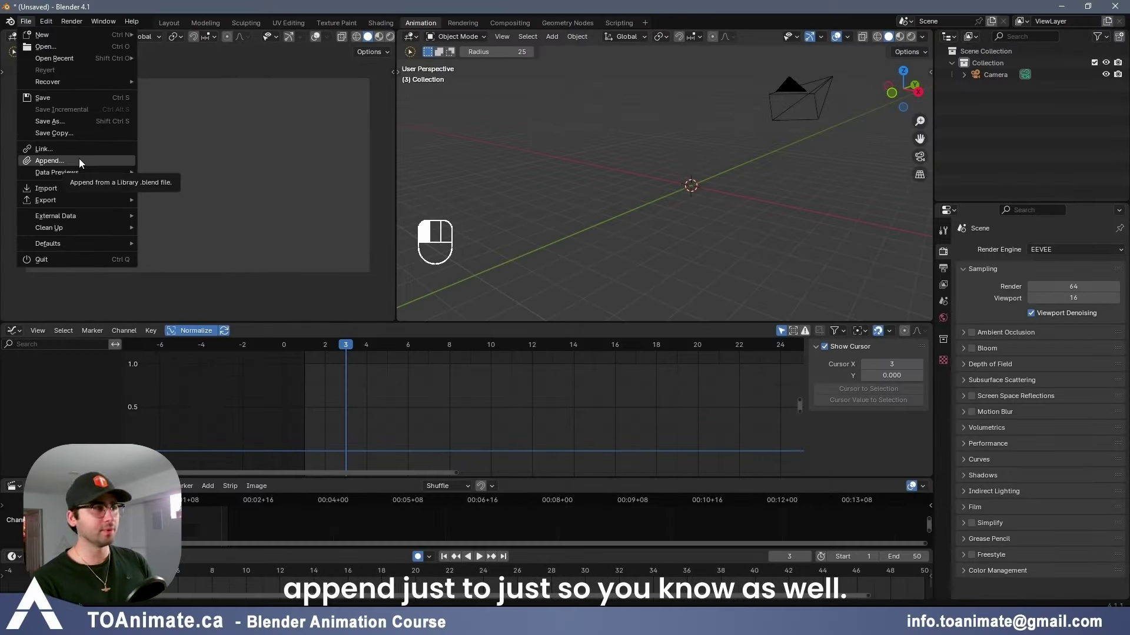
pyautogui.click(61, 149)
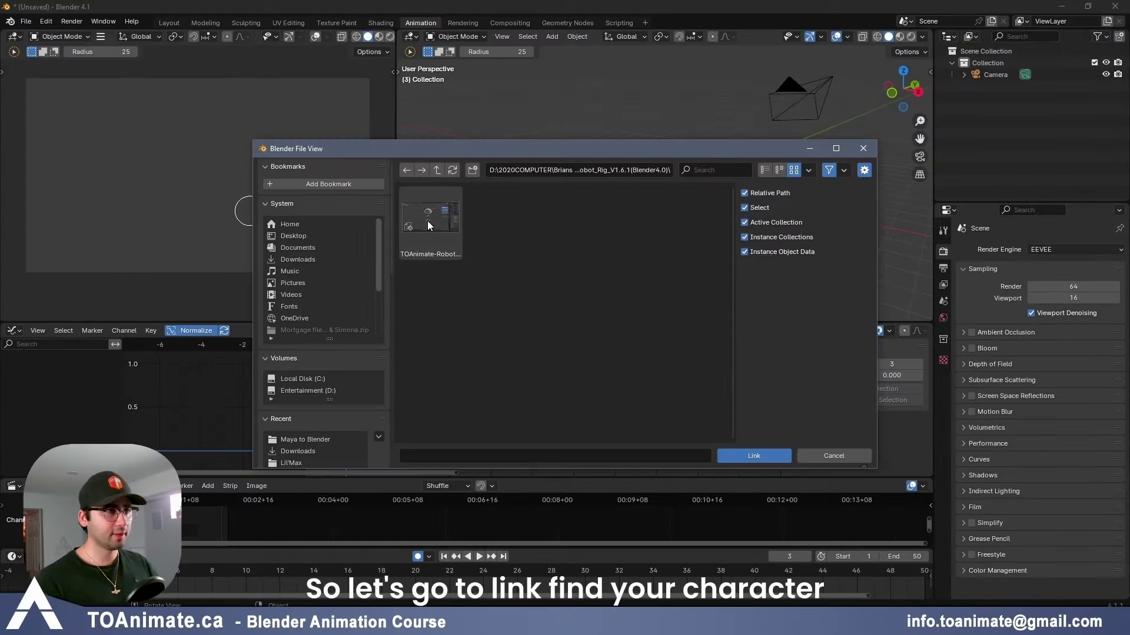
pyautogui.doubleClick(429, 220)
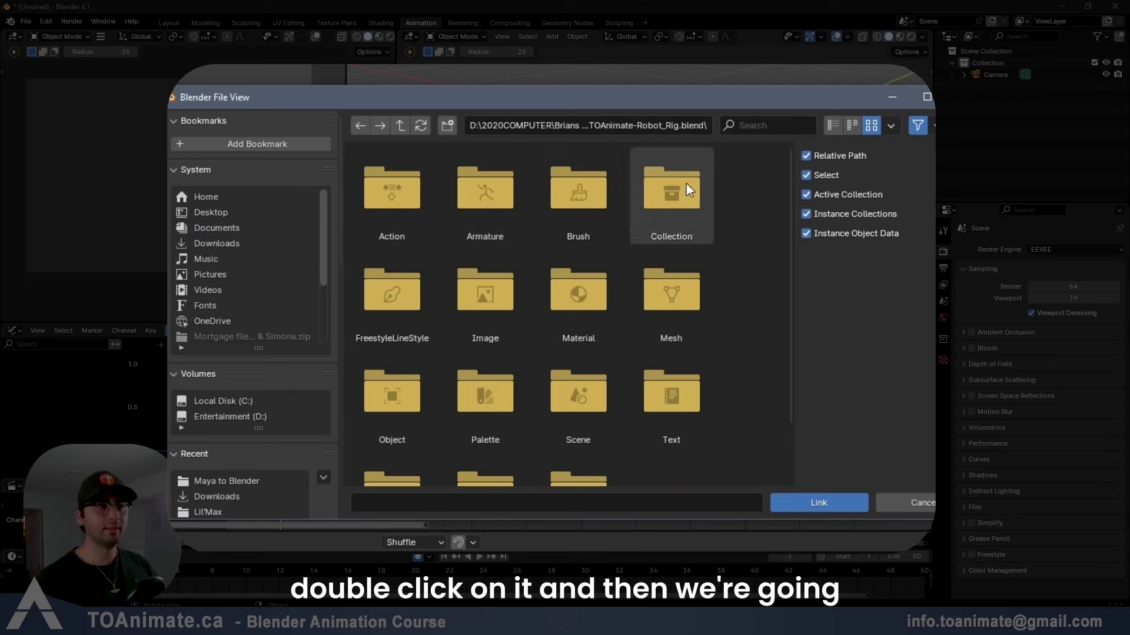
pyautogui.doubleClick(673, 189)
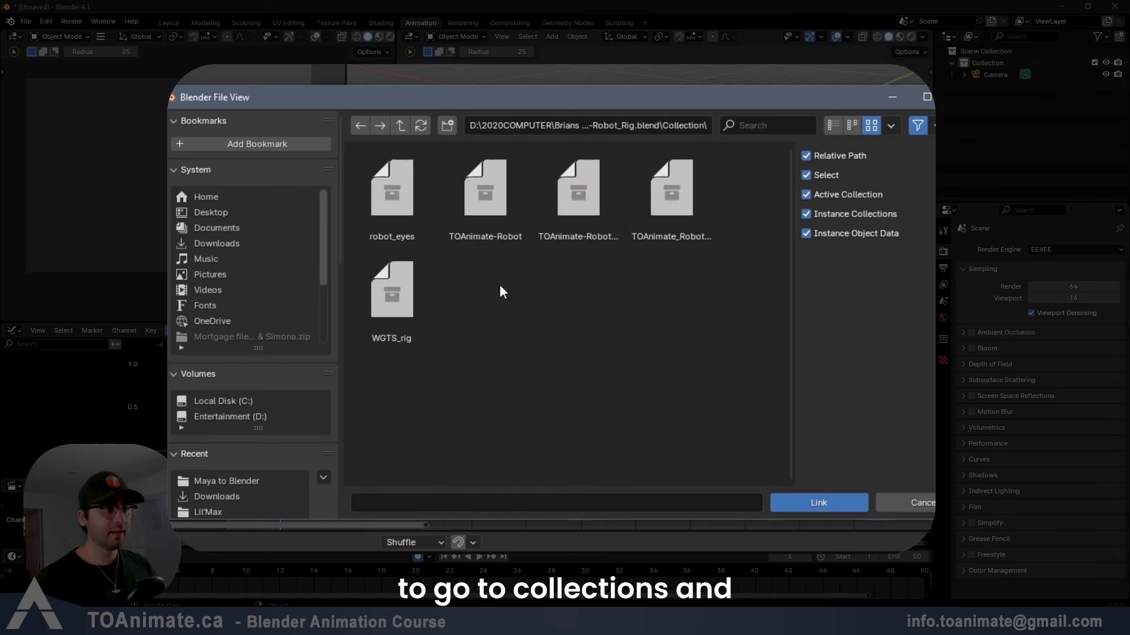
pyautogui.click(487, 207)
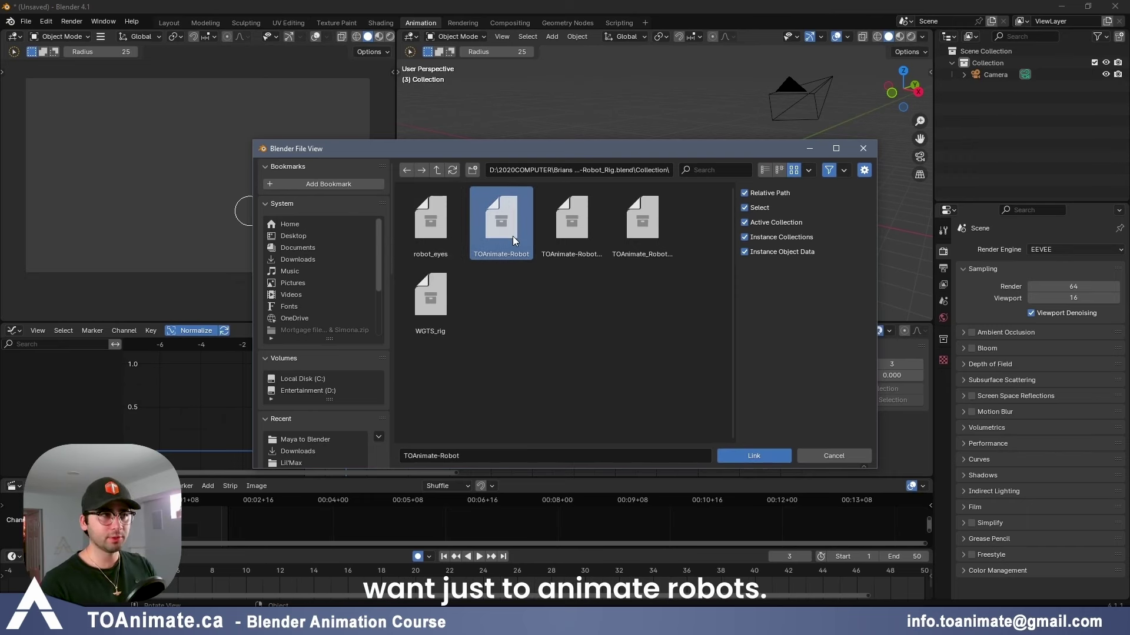
pyautogui.click(759, 455)
# - Make a library override of the linked TOAnimate-Robot character so its rig can be animated
pyautogui.keyDown('shift'); pyautogui.moveTo(693, 233); pyautogui.dragTo(656, 252, button='middle'); pyautogui.keyUp('shift')
pyautogui.scroll(5, 647, 223)
pyautogui.moveTo(644, 207); pyautogui.dragTo(691, 207, button='middle')
pyautogui.scroll(3, 691, 207)
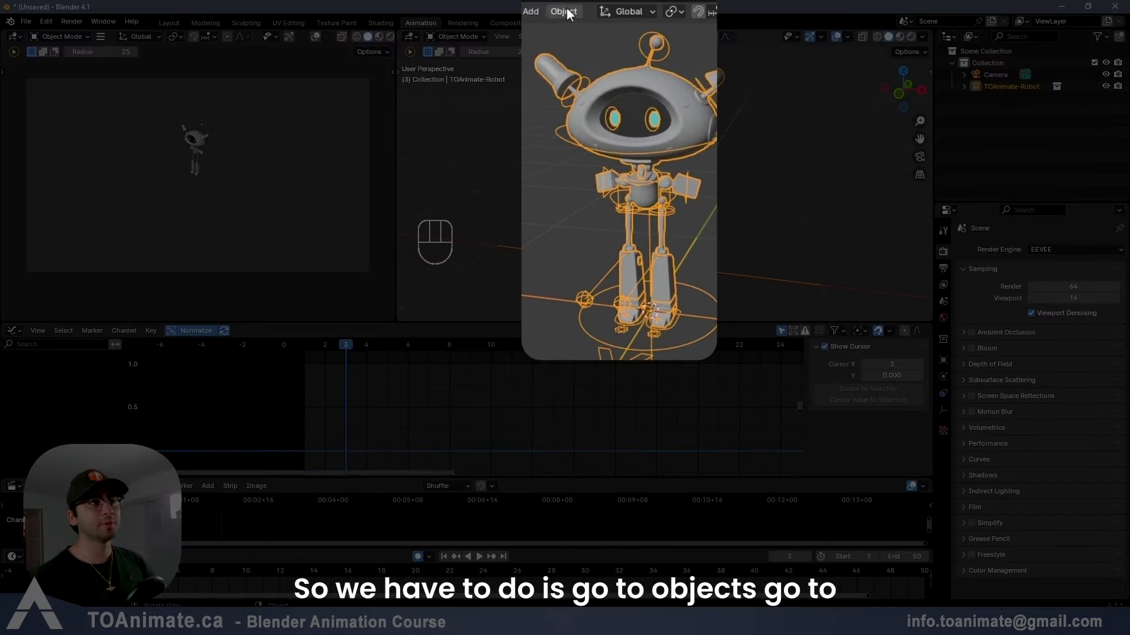
pyautogui.click(577, 37)
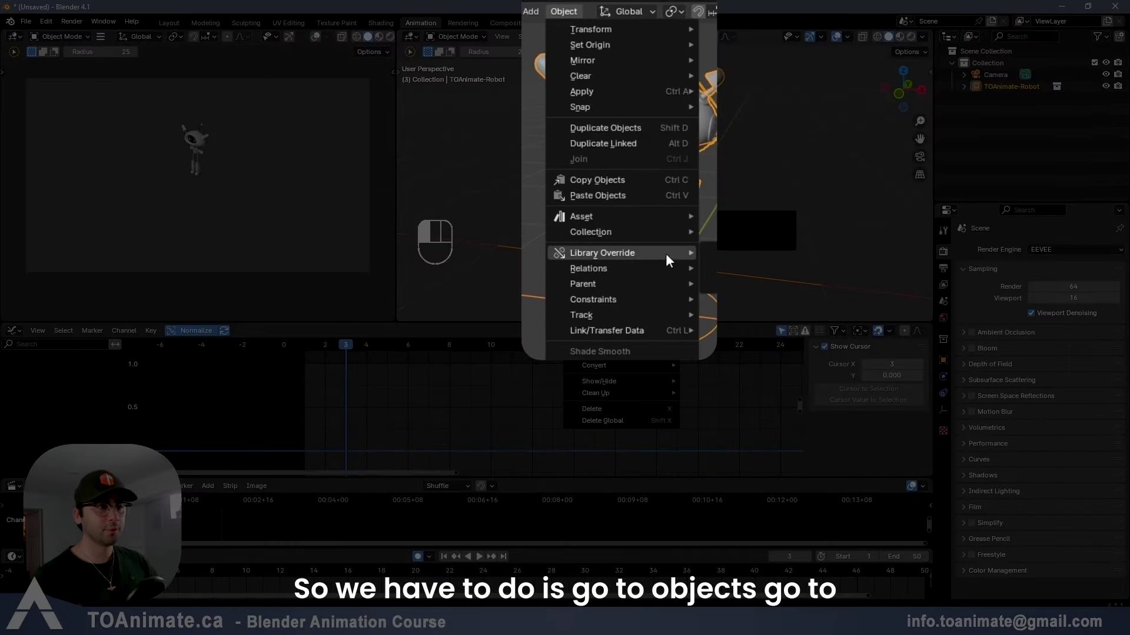
pyautogui.click(693, 252)
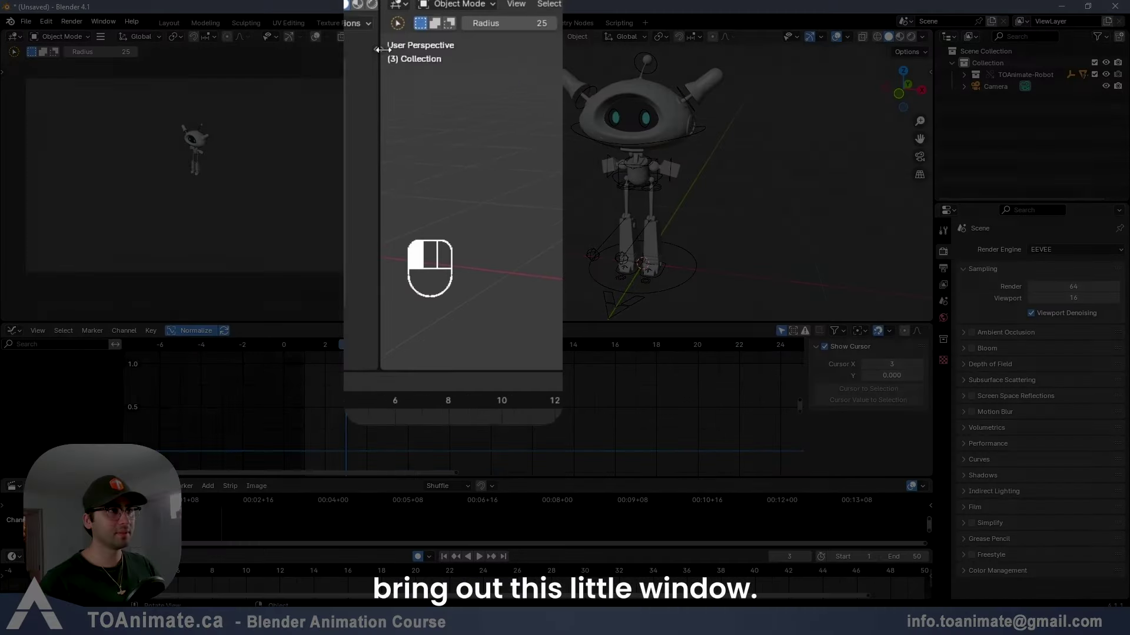
# - Show the 3D viewport's toolbar and switch the selection tool from Select Circle to Select Box
pyautogui.click(394, 71)
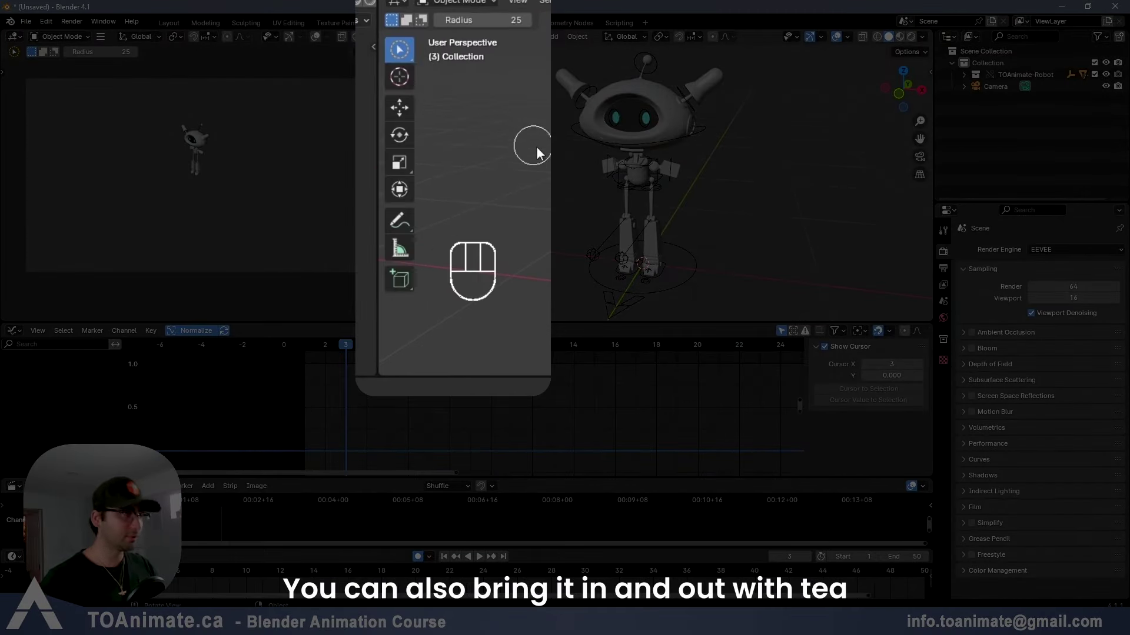
pyautogui.press('t')
pyautogui.press('t')
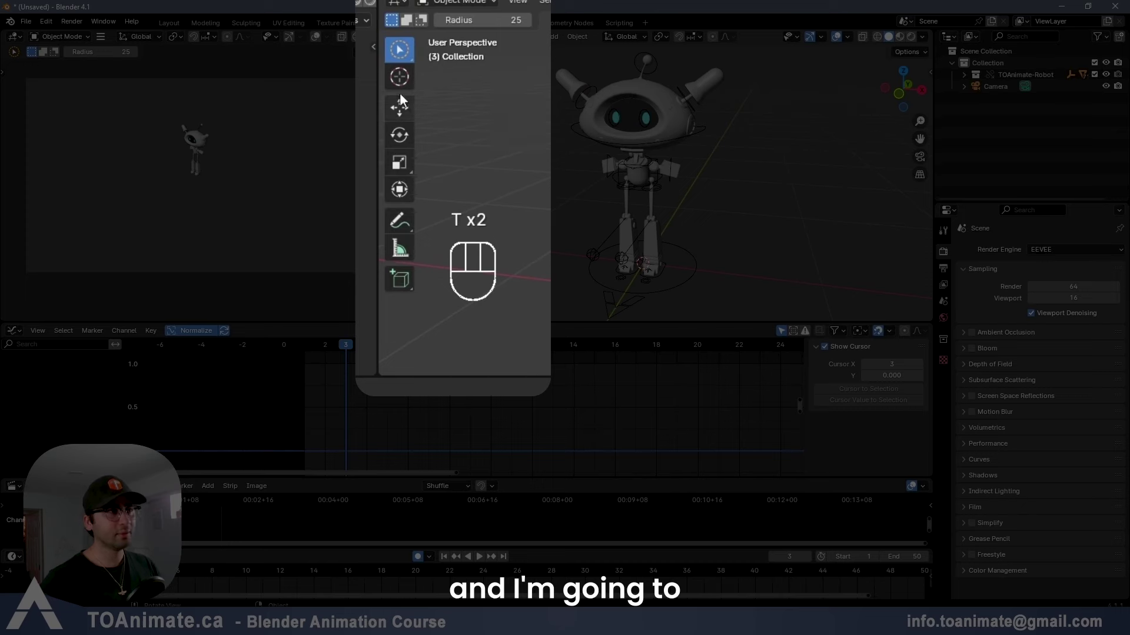
pyautogui.moveTo(400, 55); pyautogui.dragTo(468, 89)
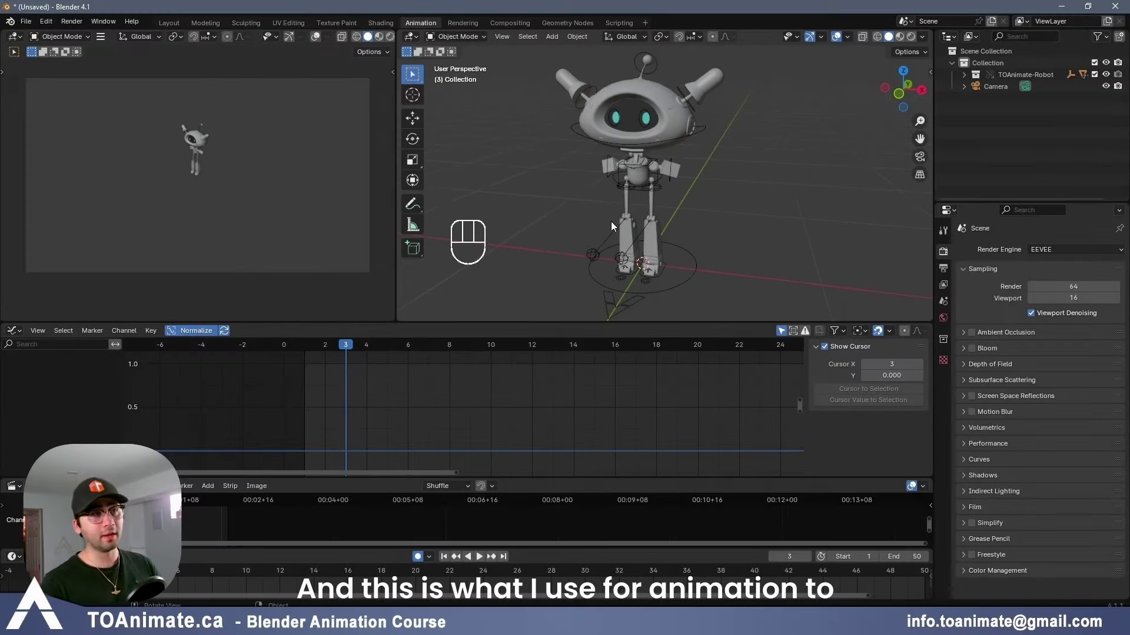
# - Box-select the robot's rig in the 3D viewport and clear the selection in empty space
pyautogui.moveTo(512, 125); pyautogui.dragTo(738, 266)
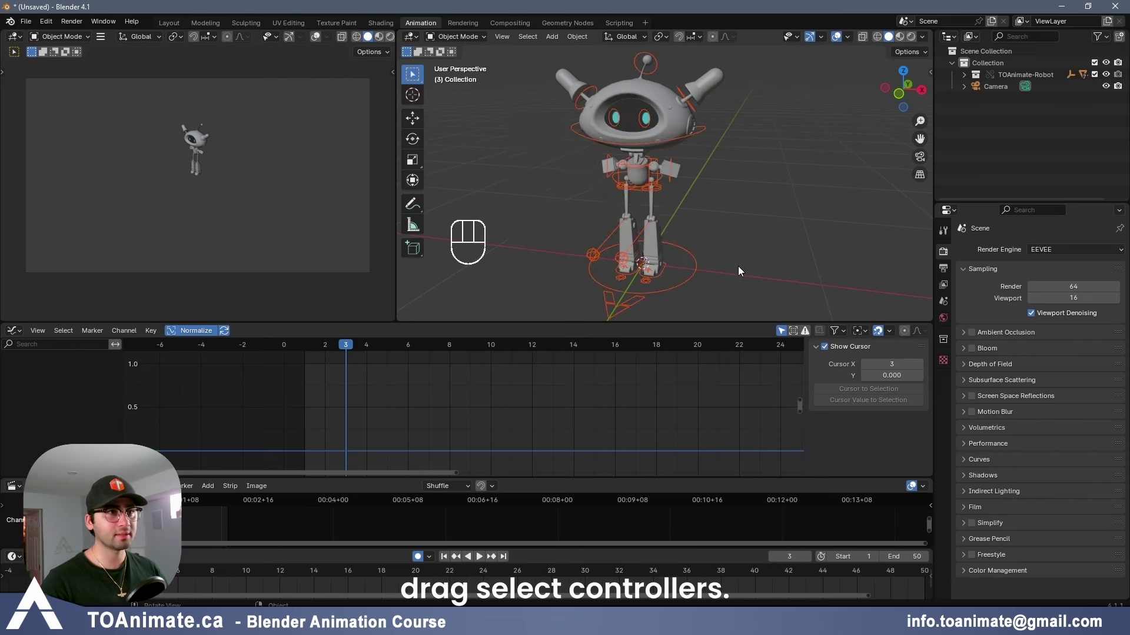
pyautogui.click(707, 157)
pyautogui.moveTo(570, 89); pyautogui.dragTo(722, 245)
pyautogui.click(722, 246)
# - Select the robot's armature, switch it to Pose Mode and pick an individual body controller
pyautogui.click(694, 254)
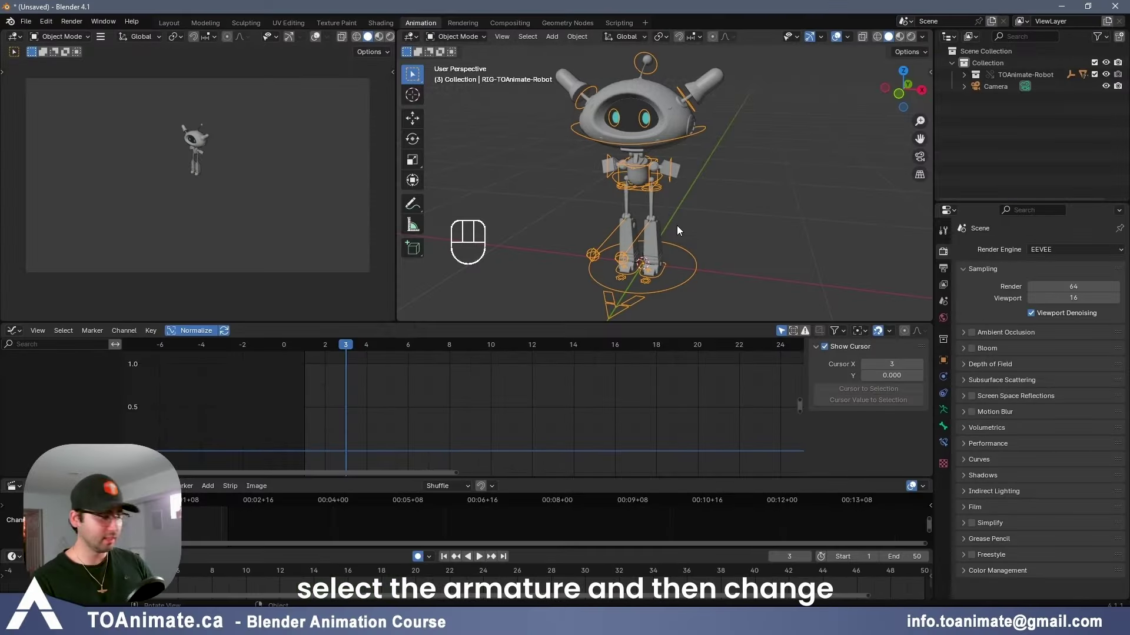
pyautogui.click(456, 36)
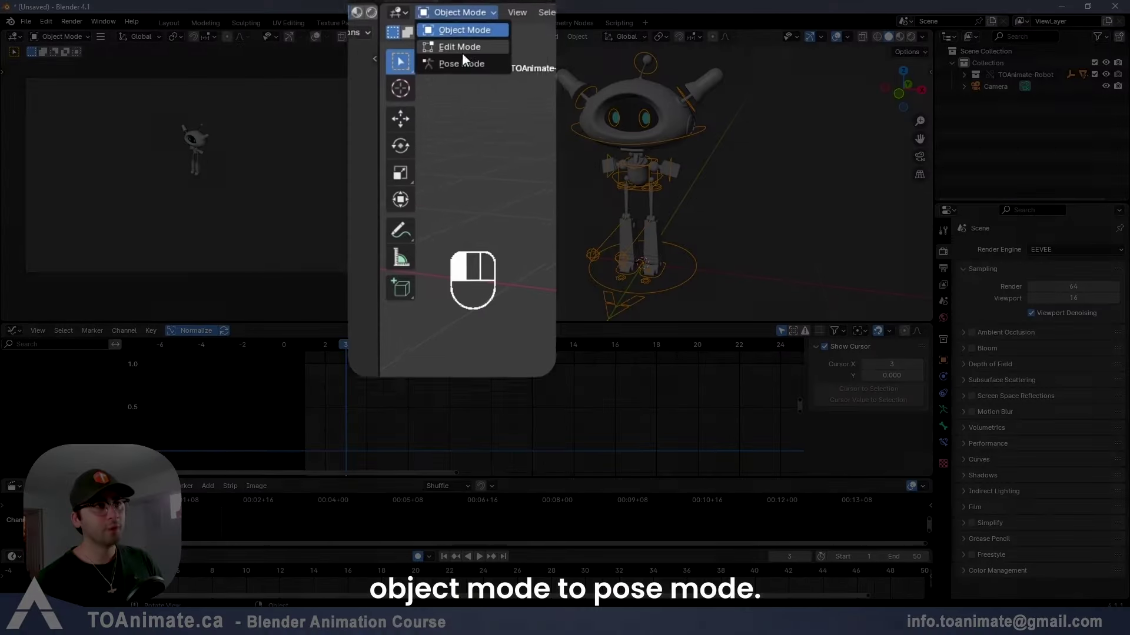
pyautogui.click(459, 74)
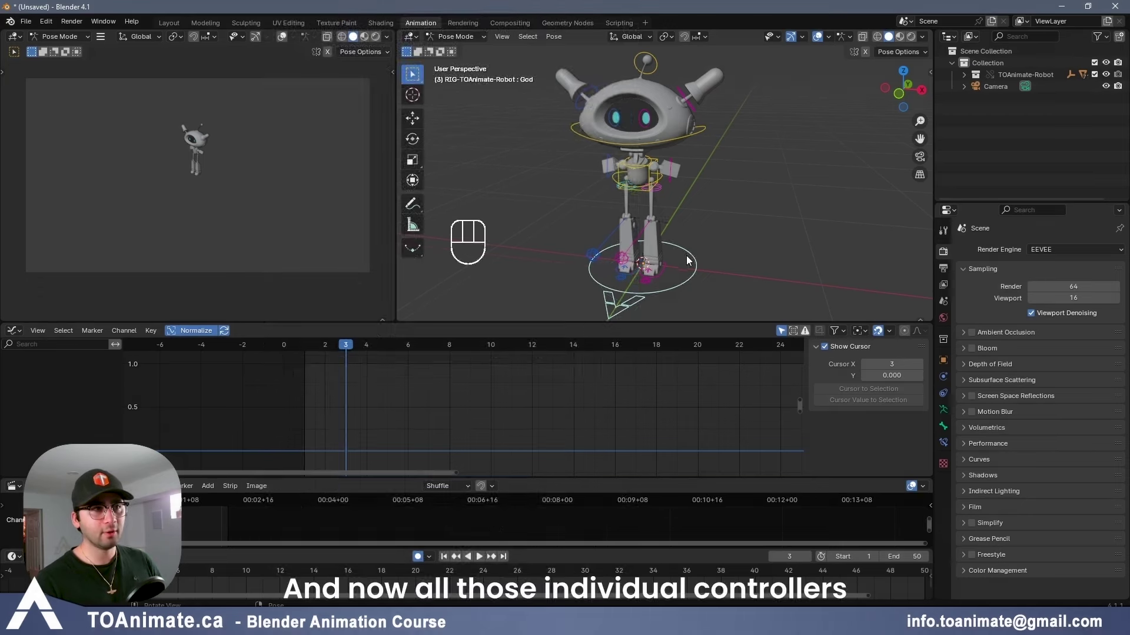
pyautogui.click(670, 167)
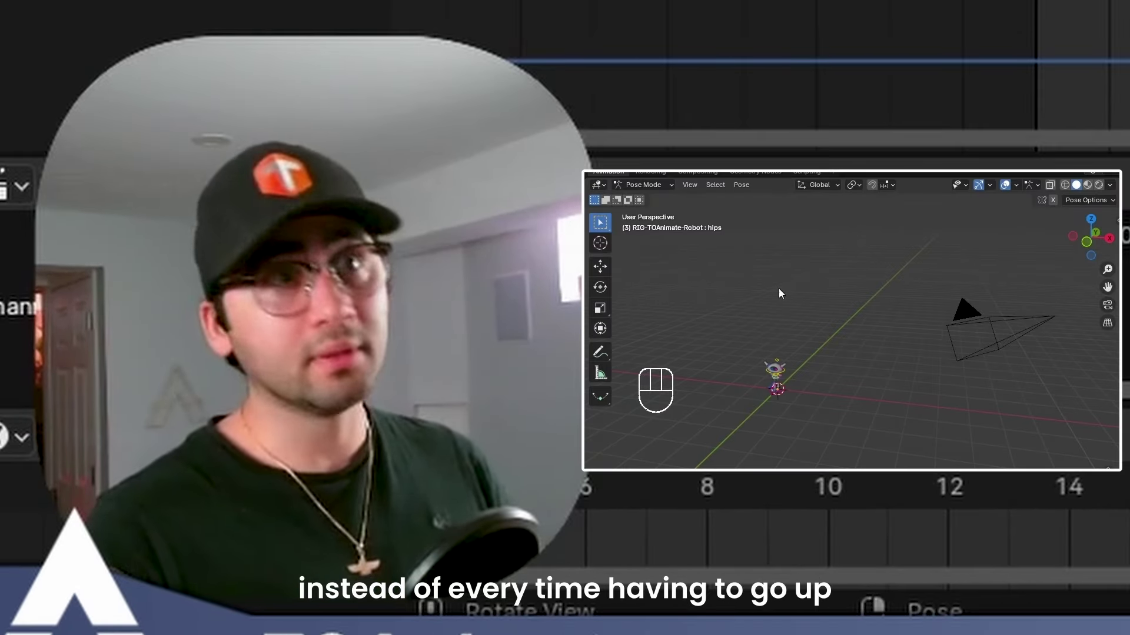
# - Switch to Object Mode to select the camera, and return the robot's armature to Pose Mode
pyautogui.click(643, 184)
pyautogui.click(646, 201)
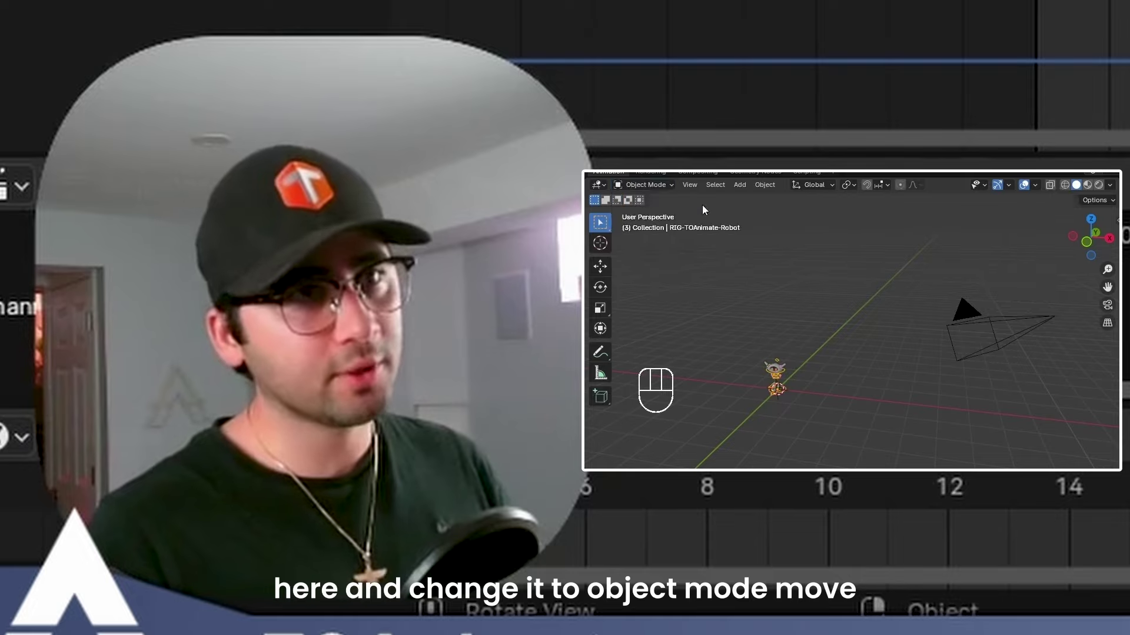
pyautogui.click(970, 303)
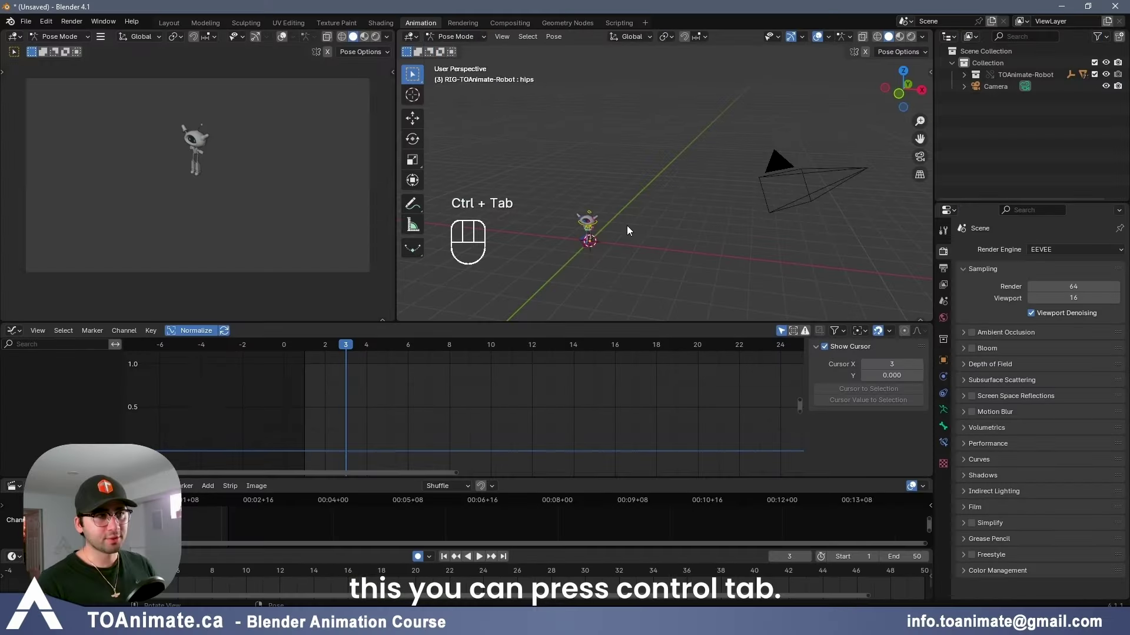
pyautogui.hotkey('ctrl', 'Tab')
pyautogui.hotkey('ctrl', 'Tab')
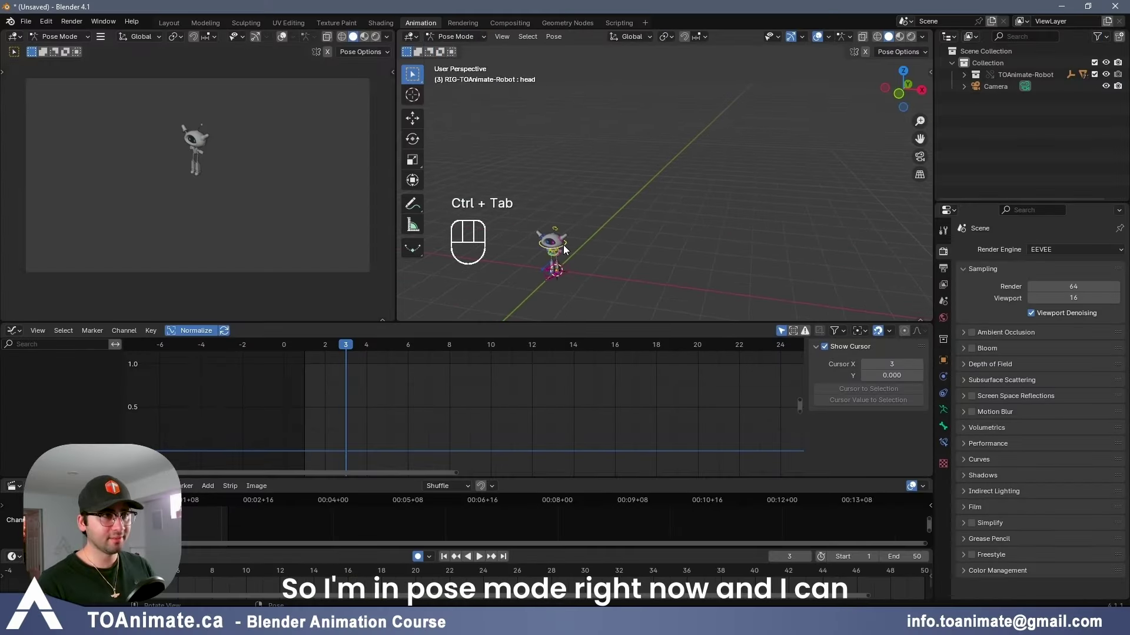
# - Select the camera in Object Mode and try moving it, cancelling the move and the mode choice
pyautogui.click(856, 148)
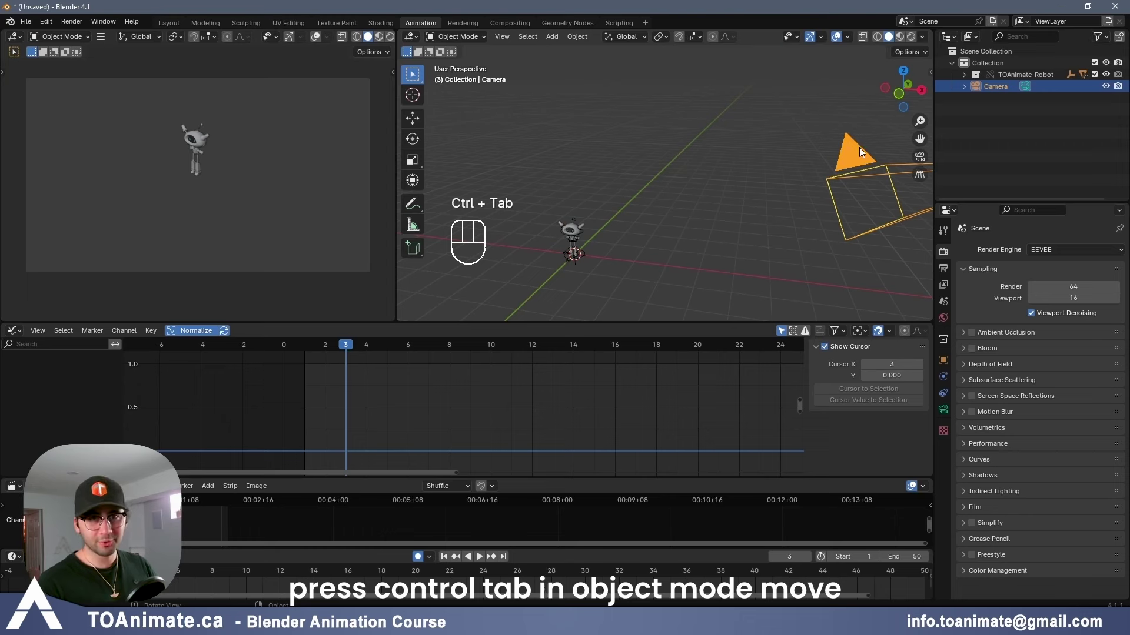
pyautogui.press('g')
pyautogui.rightClick(786, 135)
pyautogui.hotkey('ctrl', 'Tab')
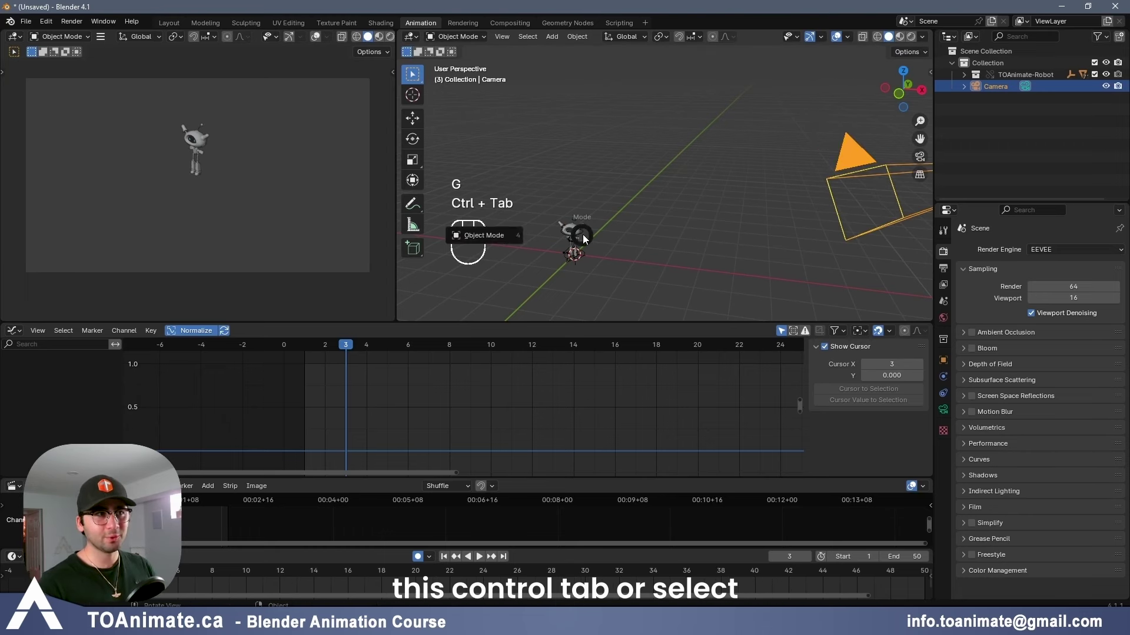
pyautogui.rightClick(582, 235)
# - Select the robot's armature, switch it back to Pose Mode and select the God root controller around its feet
pyautogui.click(579, 234)
pyautogui.hotkey('ctrl', 'Tab')
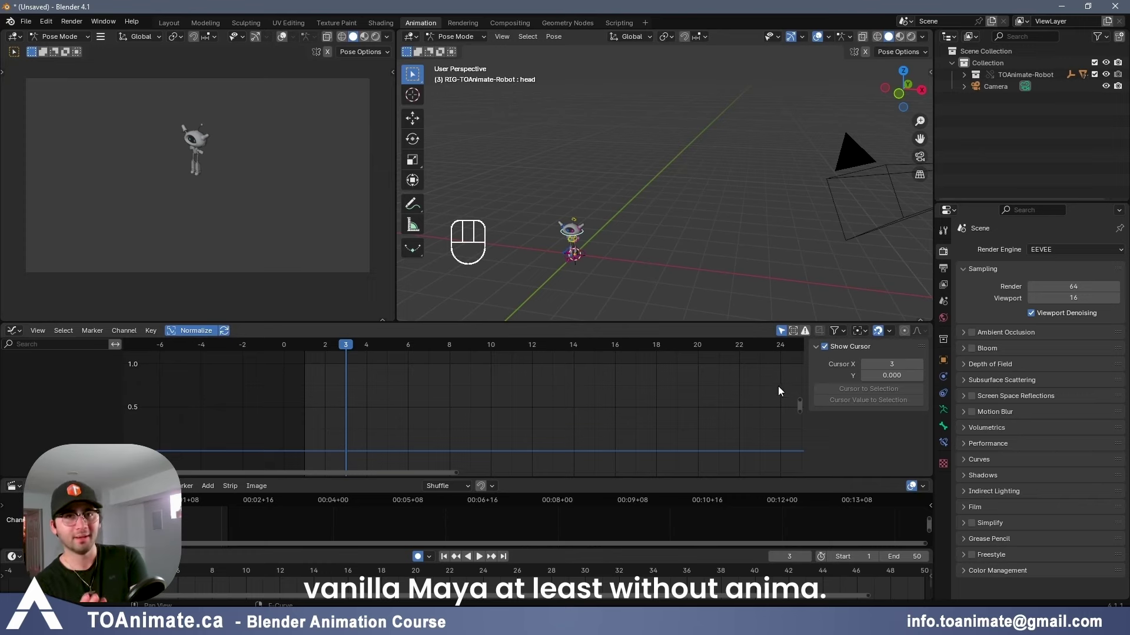
pyautogui.keyDown('shift'); pyautogui.moveTo(602, 279); pyautogui.dragTo(626, 228, button='middle'); pyautogui.keyUp('shift')
pyautogui.scroll(6, 626, 228)
pyautogui.keyDown('shift'); pyautogui.moveTo(579, 263); pyautogui.dragTo(636, 276, button='middle'); pyautogui.keyUp('shift')
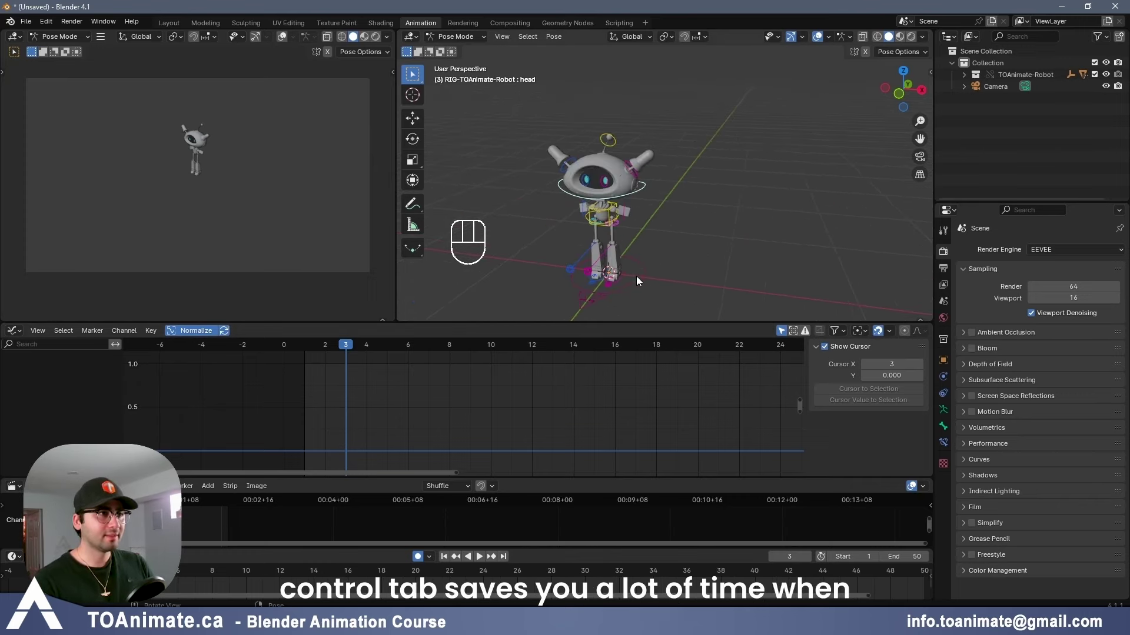
pyautogui.click(638, 277)
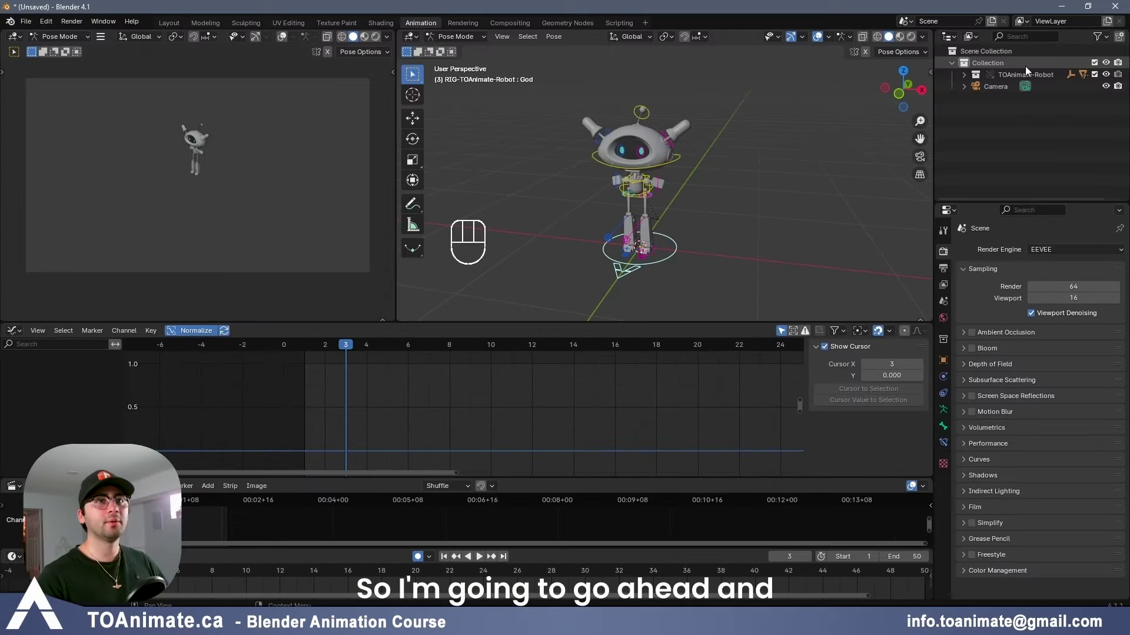
# - Delete the hierarchy of the linked TOAnimate-Robot collection from the scene
pyautogui.click(1025, 63)
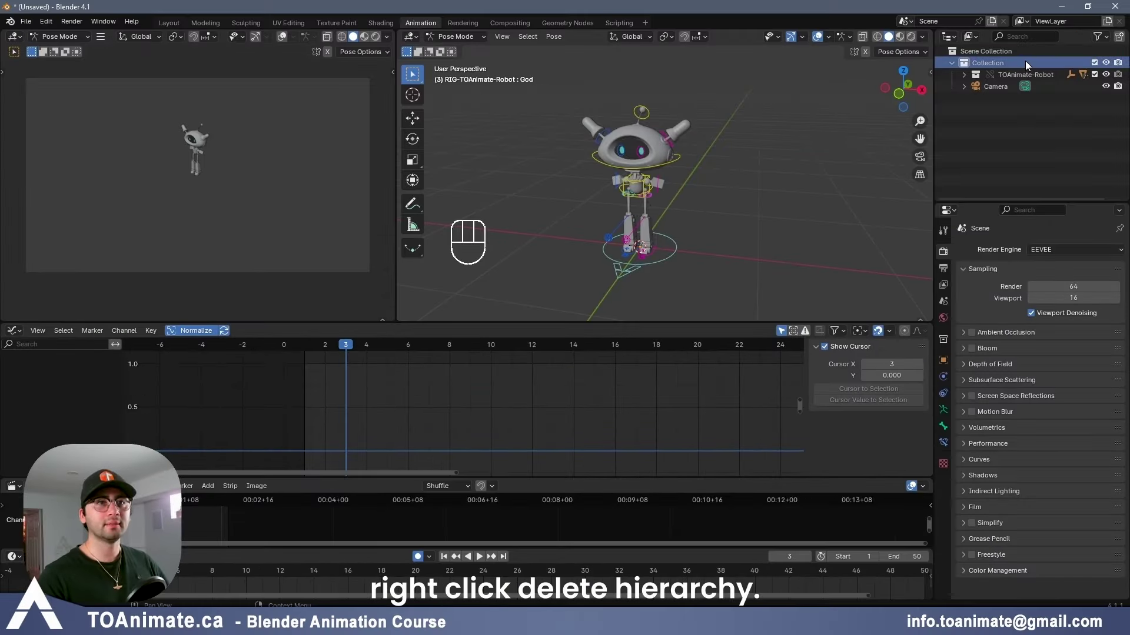
pyautogui.rightClick(1004, 75)
pyautogui.click(923, 150)
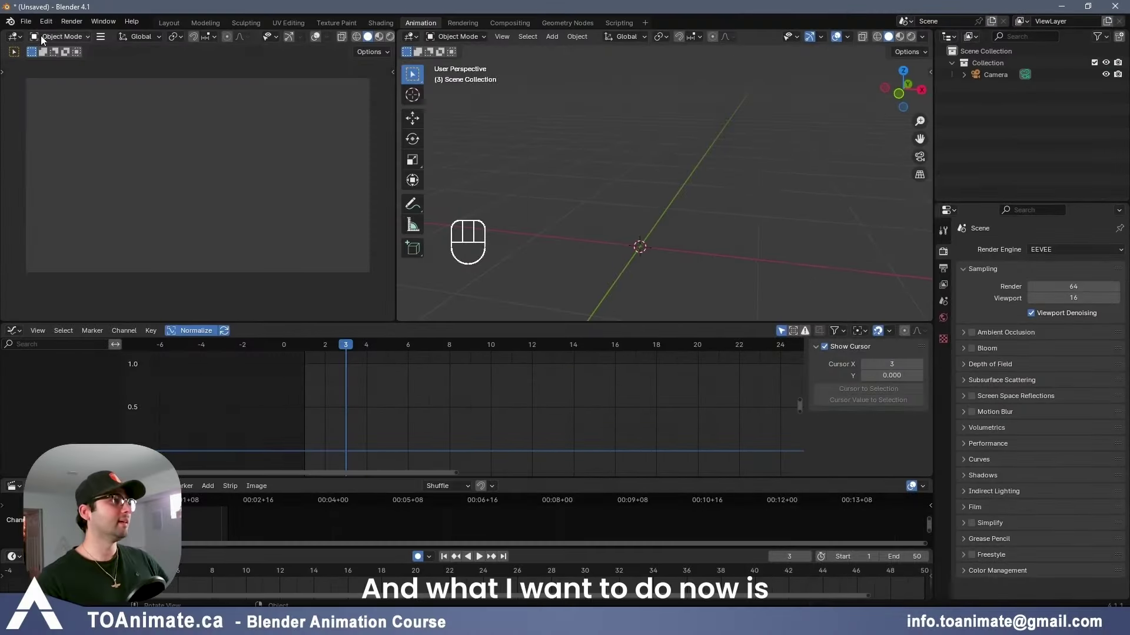
# - Append the TOAnimate-Robot collection from the TOAnimate-Robot_Rig.blend file
pyautogui.click(26, 21)
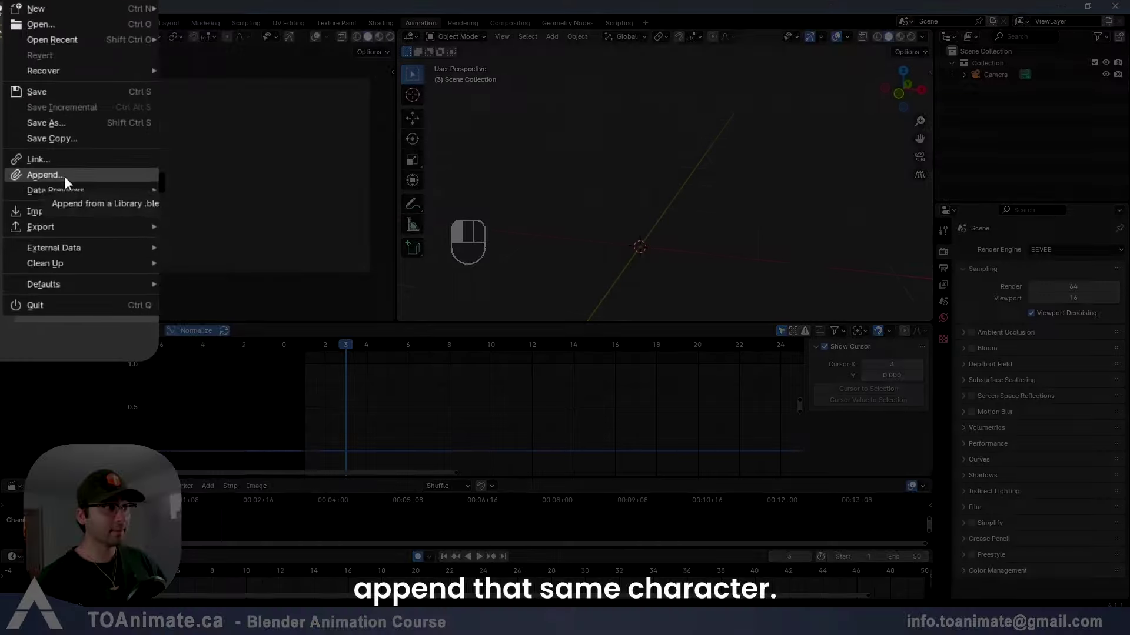
pyautogui.click(63, 167)
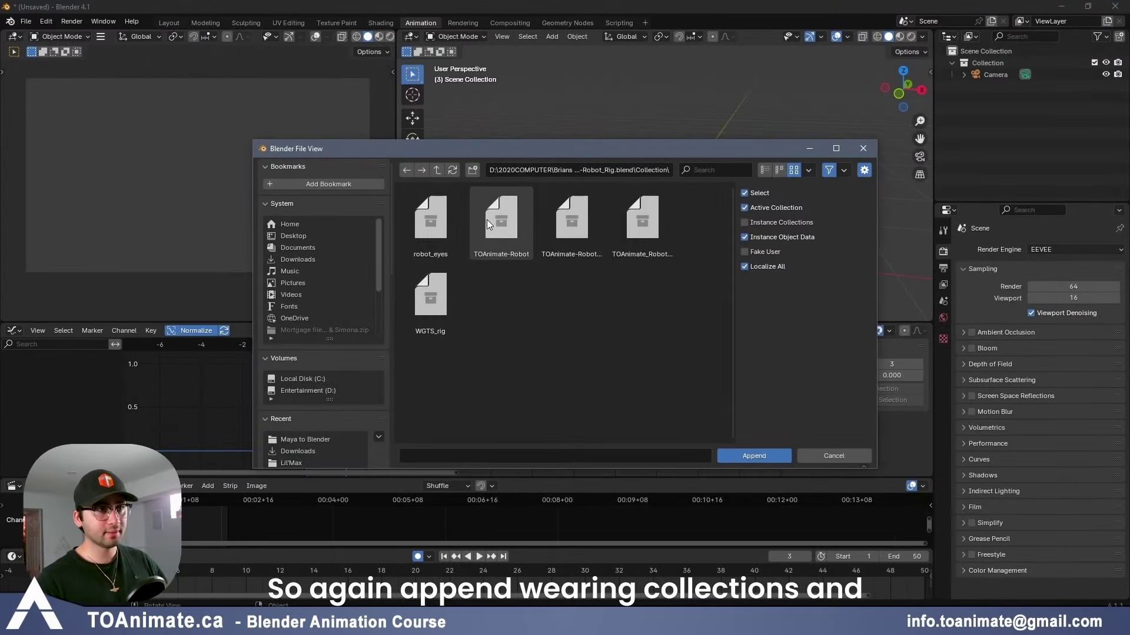
pyautogui.click(506, 228)
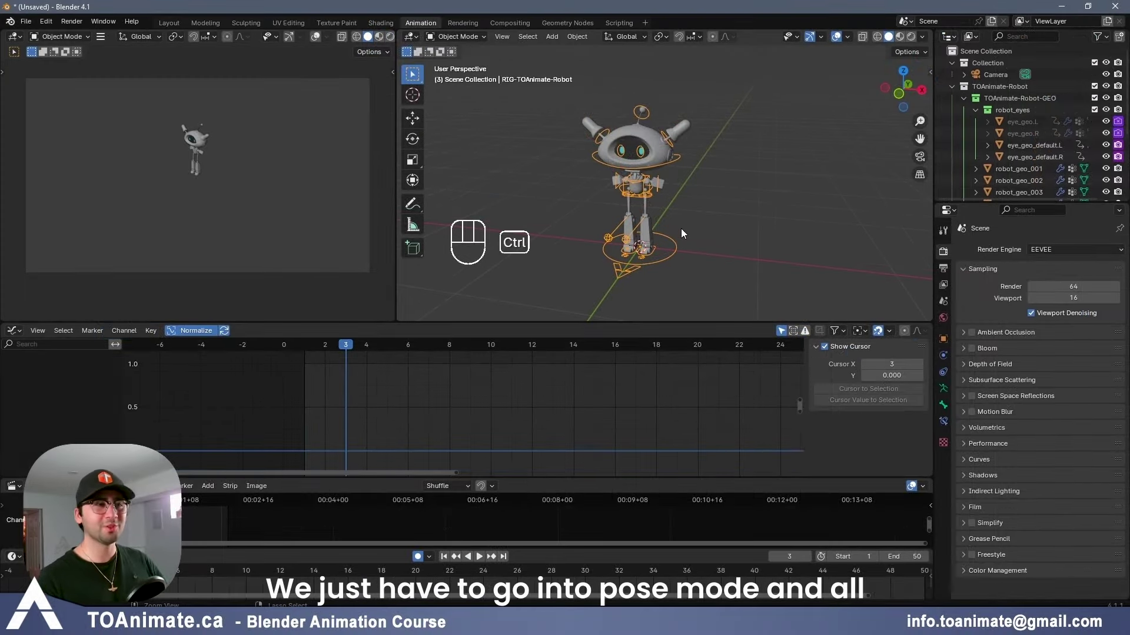
# - Put the appended robot's rig in Pose Mode and try moving its left foot controller, cancelling the move
pyautogui.hotkey('ctrl', 'Tab')
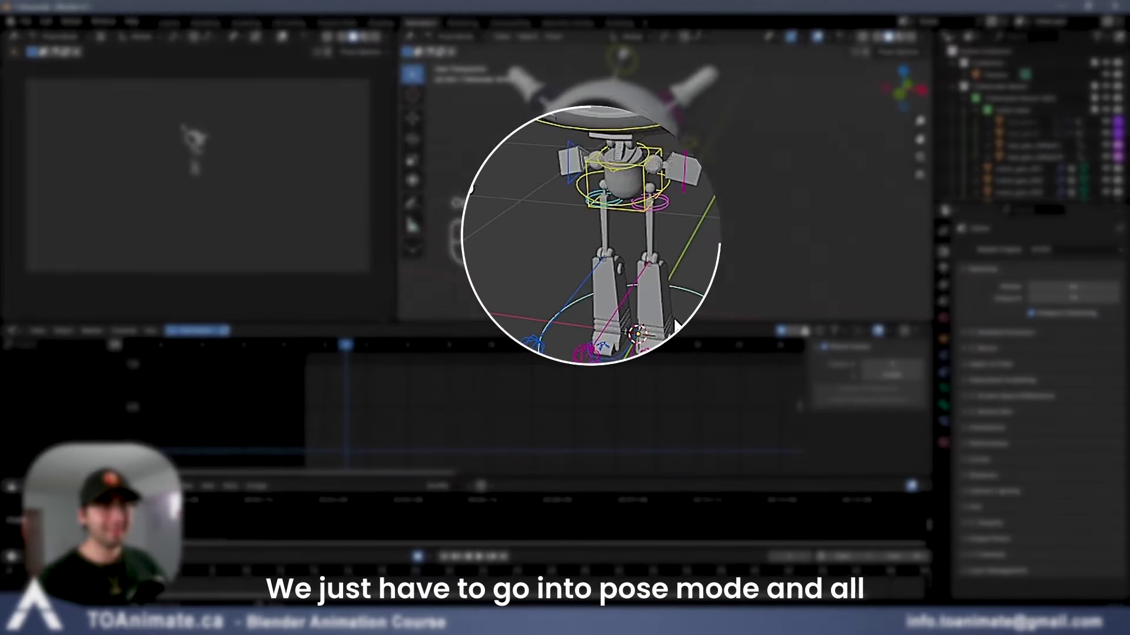
pyautogui.moveTo(674, 320); pyautogui.dragTo(624, 299, button='middle')
pyautogui.press('g')
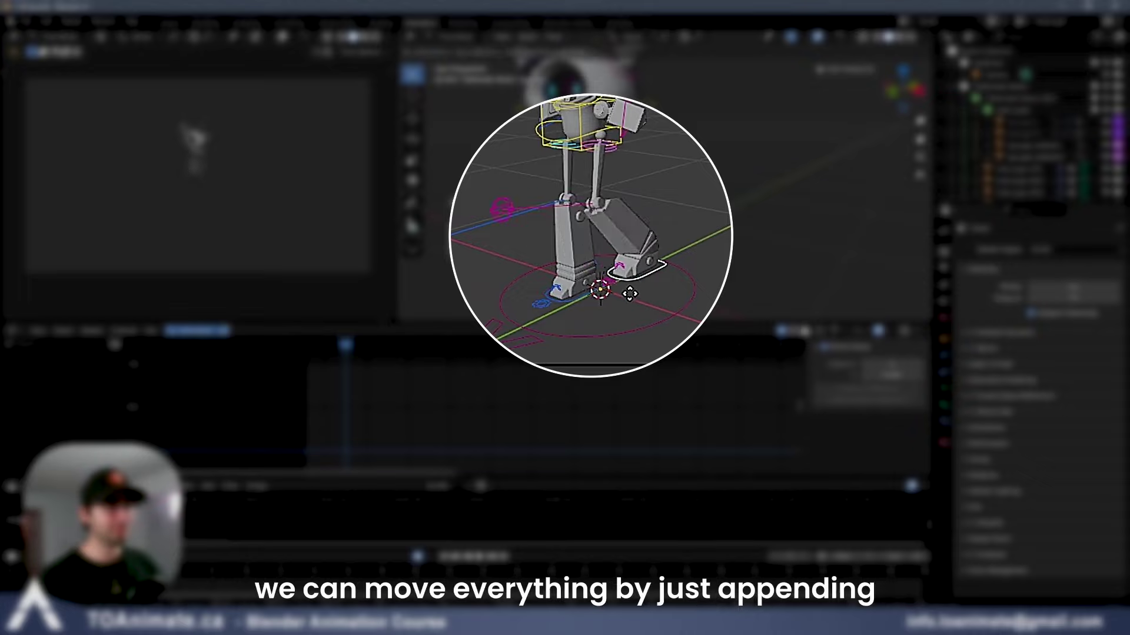
pyautogui.rightClick(615, 272)
pyautogui.moveTo(634, 184); pyautogui.dragTo(696, 211, button='middle')
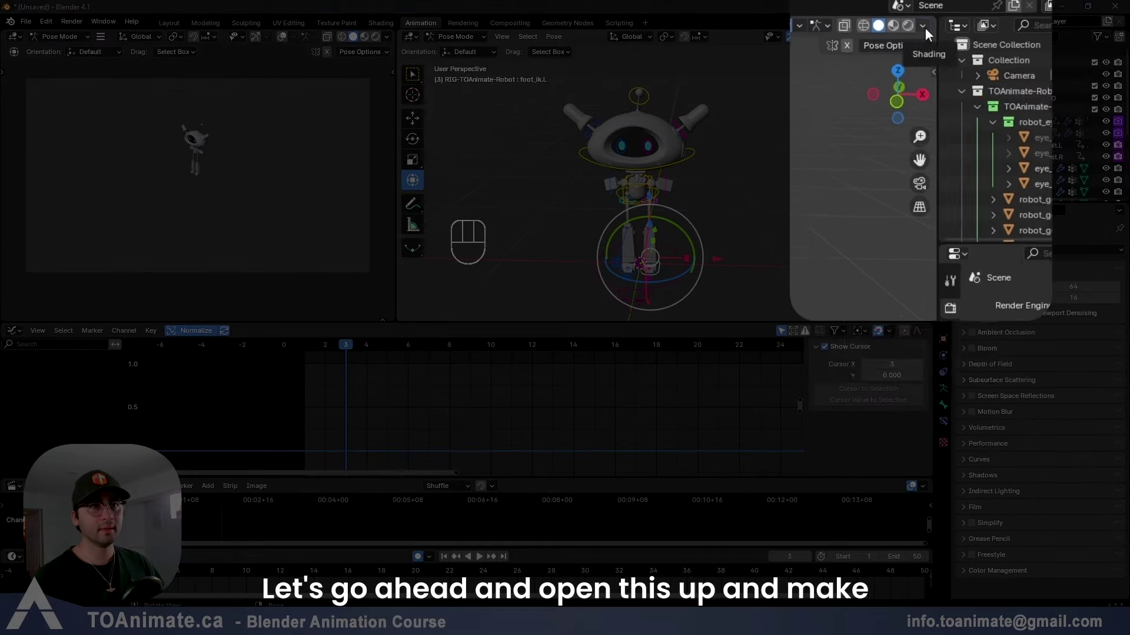
# - Set the main 3D viewport's solid shading color to Texture
pyautogui.click(922, 37)
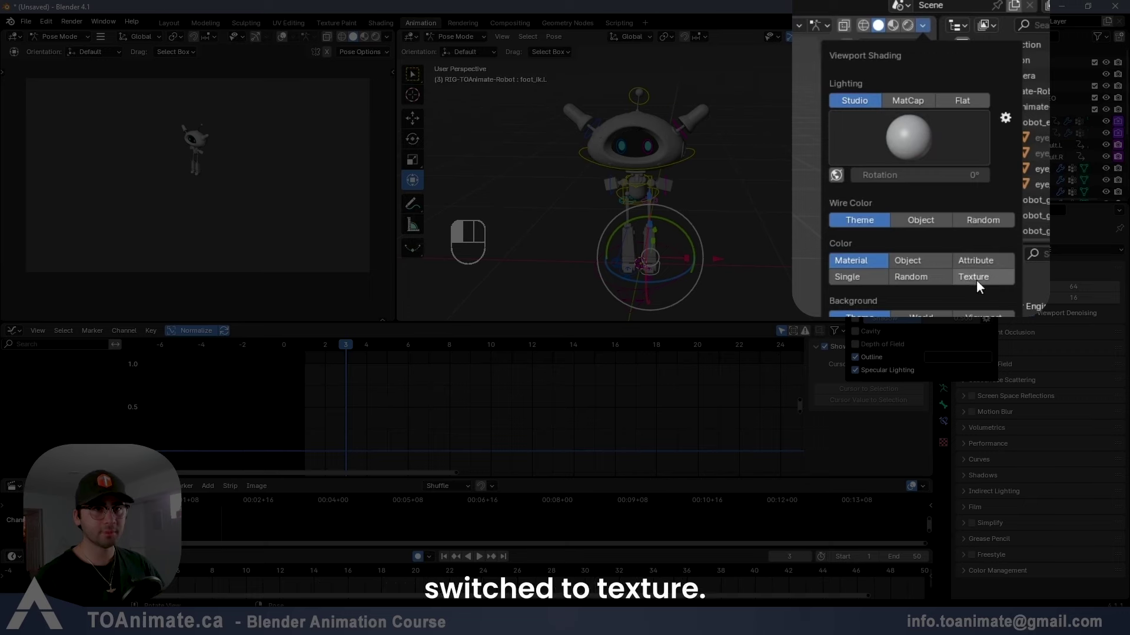
pyautogui.click(965, 233)
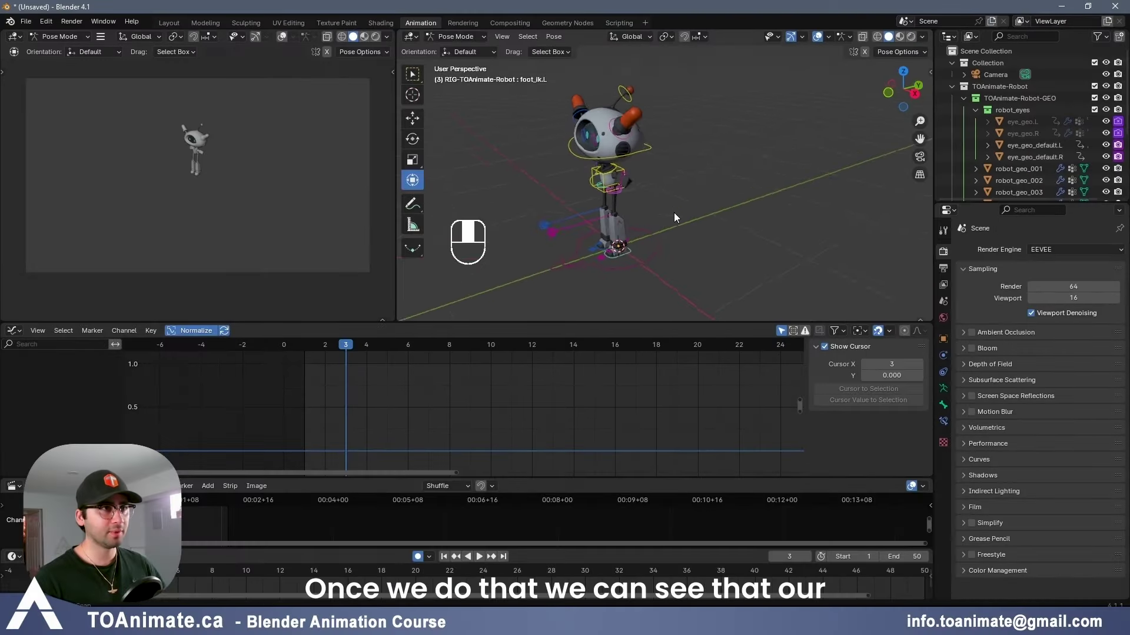
pyautogui.moveTo(713, 213); pyautogui.dragTo(762, 208, button='middle')
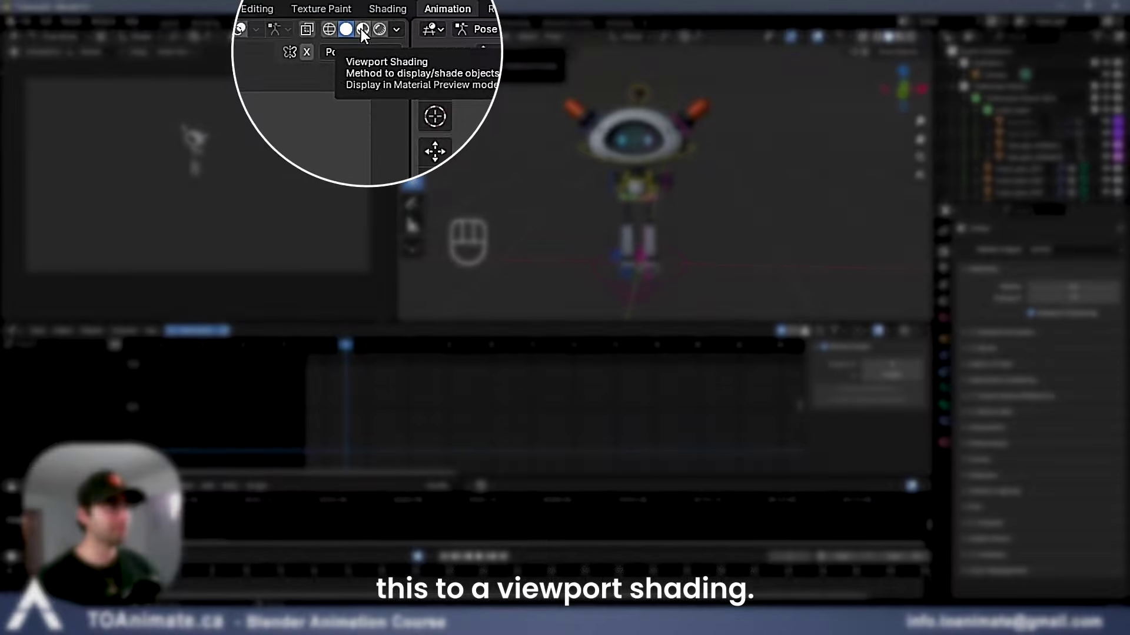
# - Switch the camera viewport to Material Preview shading
pyautogui.click(364, 37)
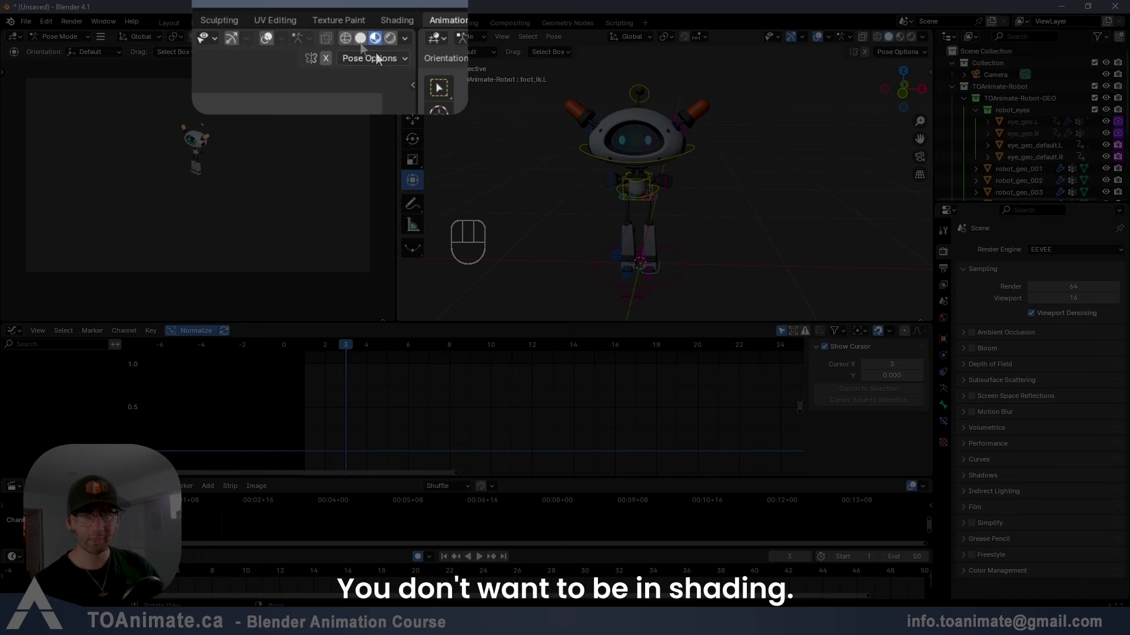
pyautogui.click(353, 37)
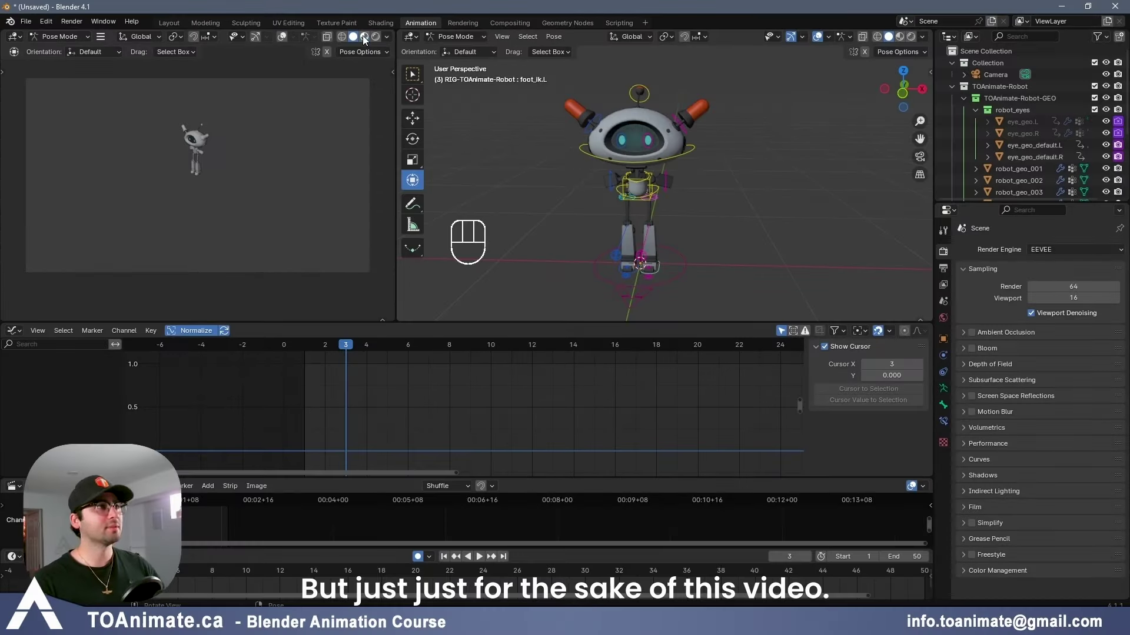
pyautogui.click(363, 37)
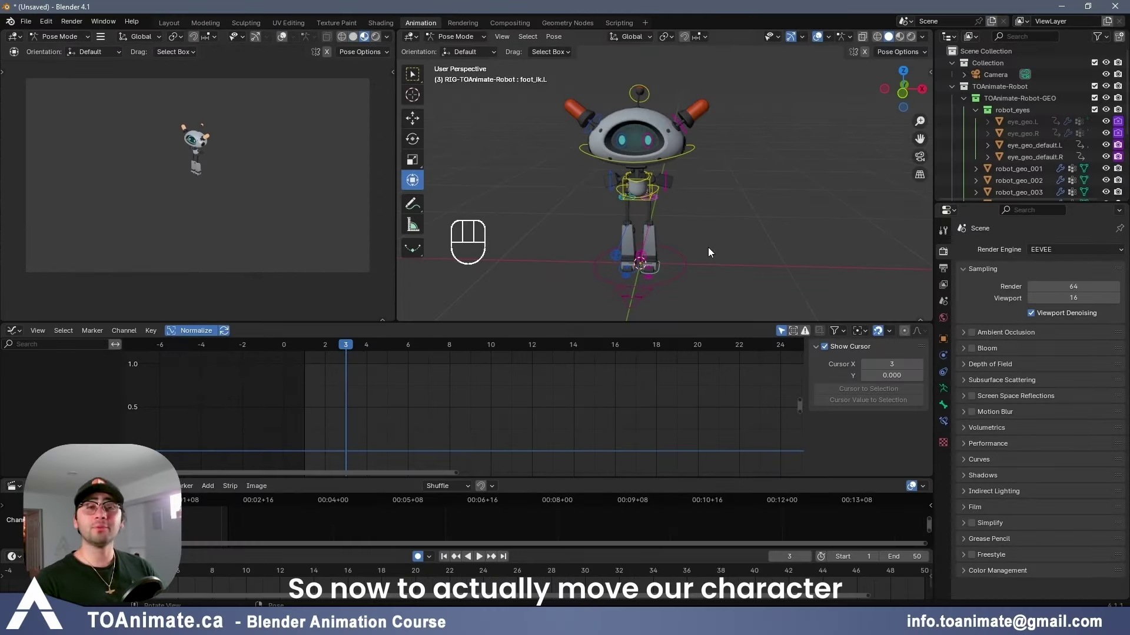
# - Try grabbing the left foot's foot_ik.L controller and moving it freely, cancelling the move
pyautogui.moveTo(703, 261); pyautogui.dragTo(681, 267, button='middle')
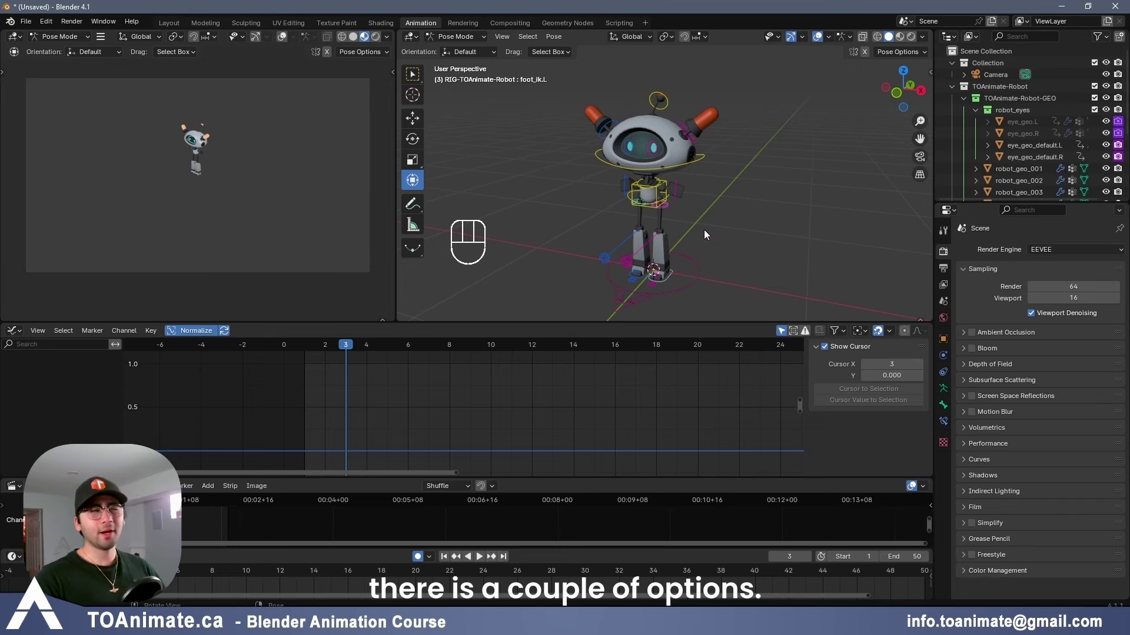
pyautogui.moveTo(665, 228); pyautogui.dragTo(644, 228, button='middle')
pyautogui.keyDown('shift'); pyautogui.moveTo(646, 228); pyautogui.dragTo(700, 167, button='middle'); pyautogui.keyUp('shift')
pyautogui.scroll(2, 708, 215)
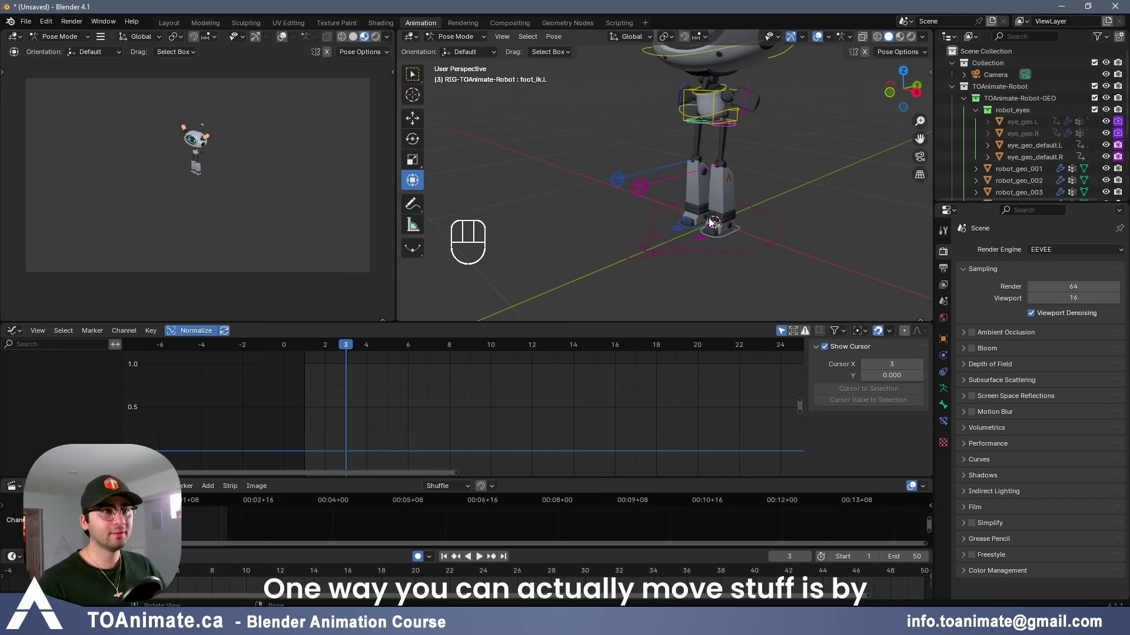
pyautogui.keyDown('shift'); pyautogui.moveTo(765, 223); pyautogui.dragTo(715, 281, button='middle'); pyautogui.keyUp('shift')
pyautogui.keyDown('shift'); pyautogui.moveTo(715, 282); pyautogui.dragTo(712, 262, button='middle'); pyautogui.keyUp('shift')
pyautogui.click(711, 260)
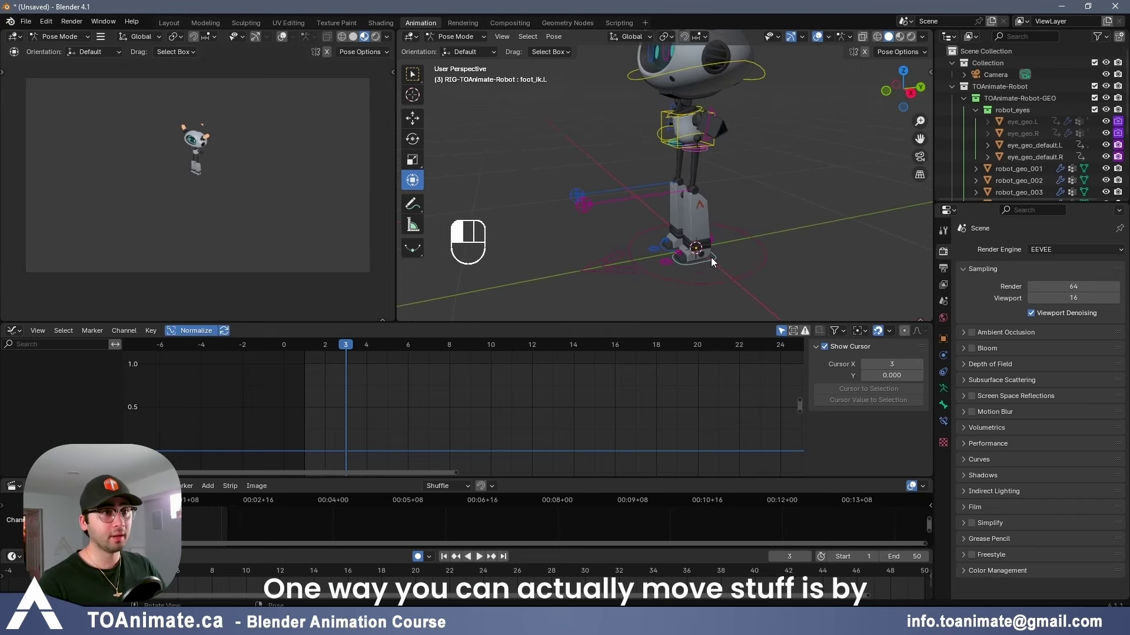
pyautogui.press('g')
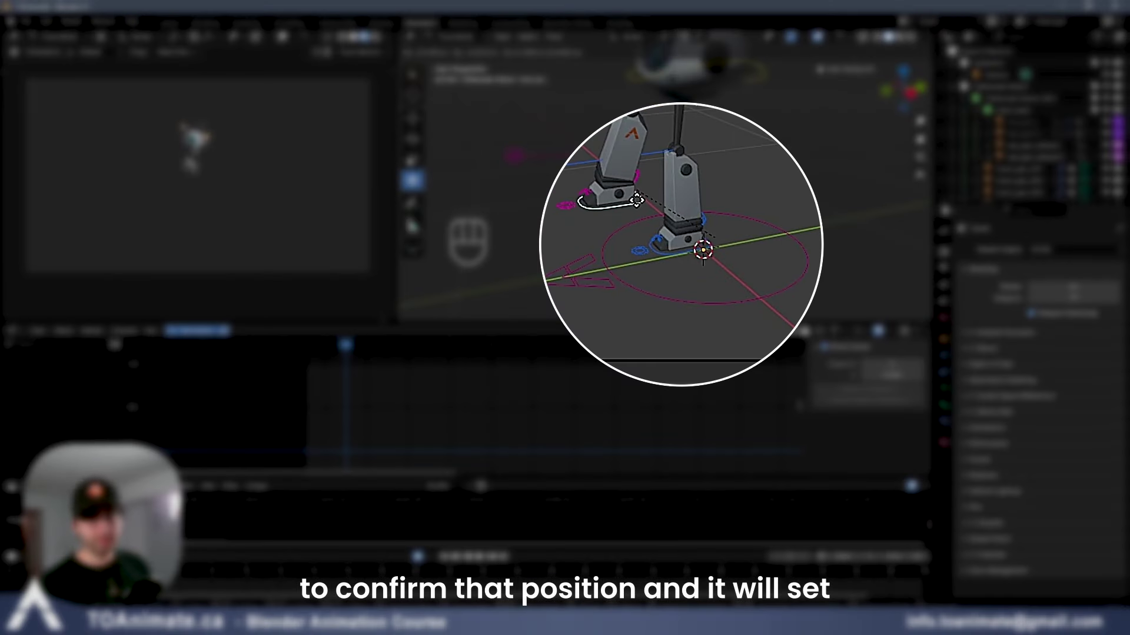
pyautogui.rightClick(637, 200)
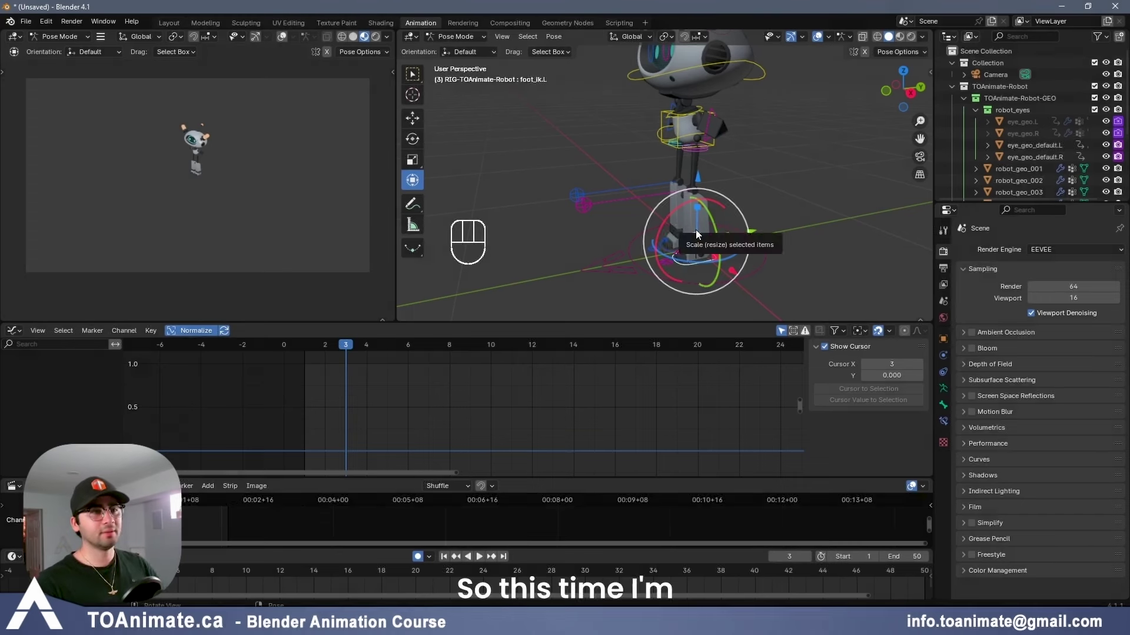
# - Move the foot_ik.L controller up and forward on frame 3 with auto keying, and undo that move
pyautogui.press('g')
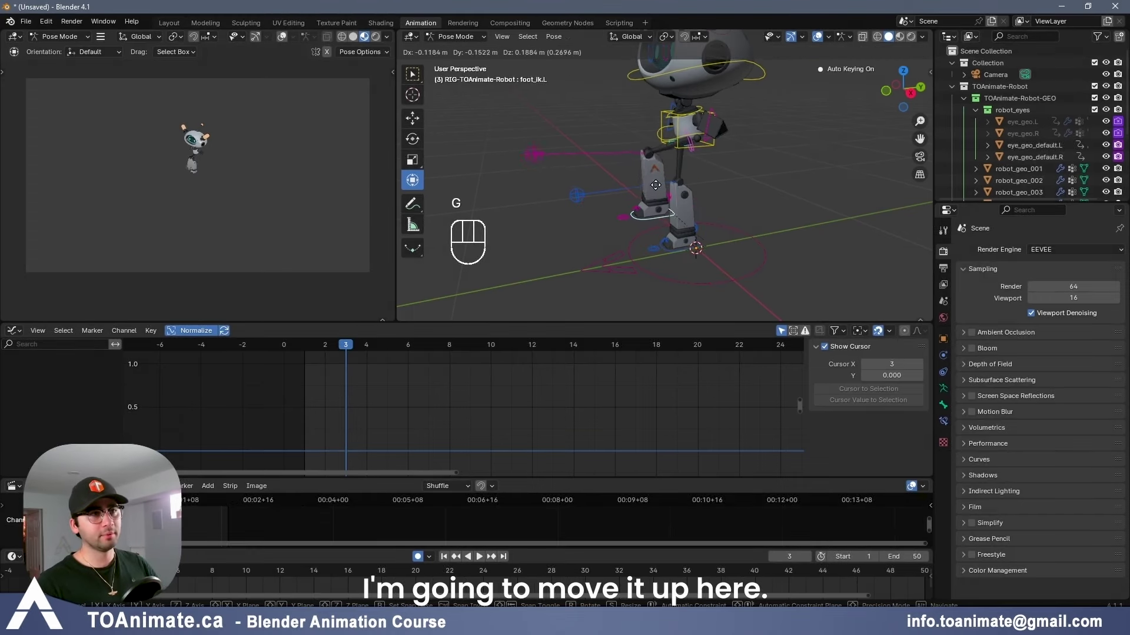
pyautogui.click(649, 194)
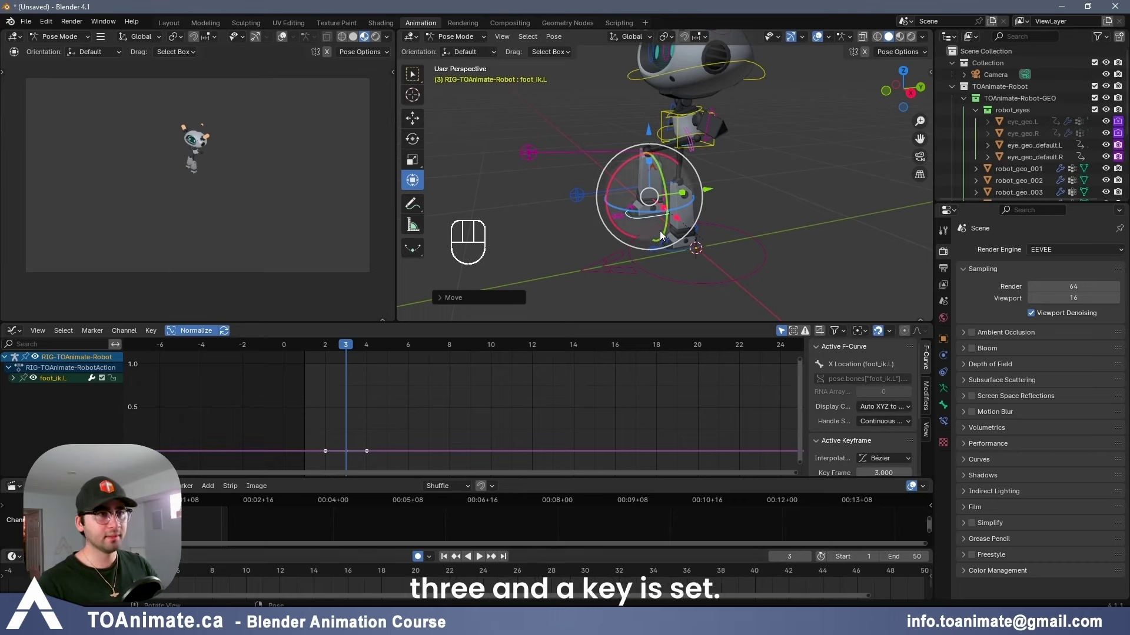
pyautogui.moveTo(653, 236); pyautogui.dragTo(772, 244, button='middle')
pyautogui.hotkey('ctrl', 'z')
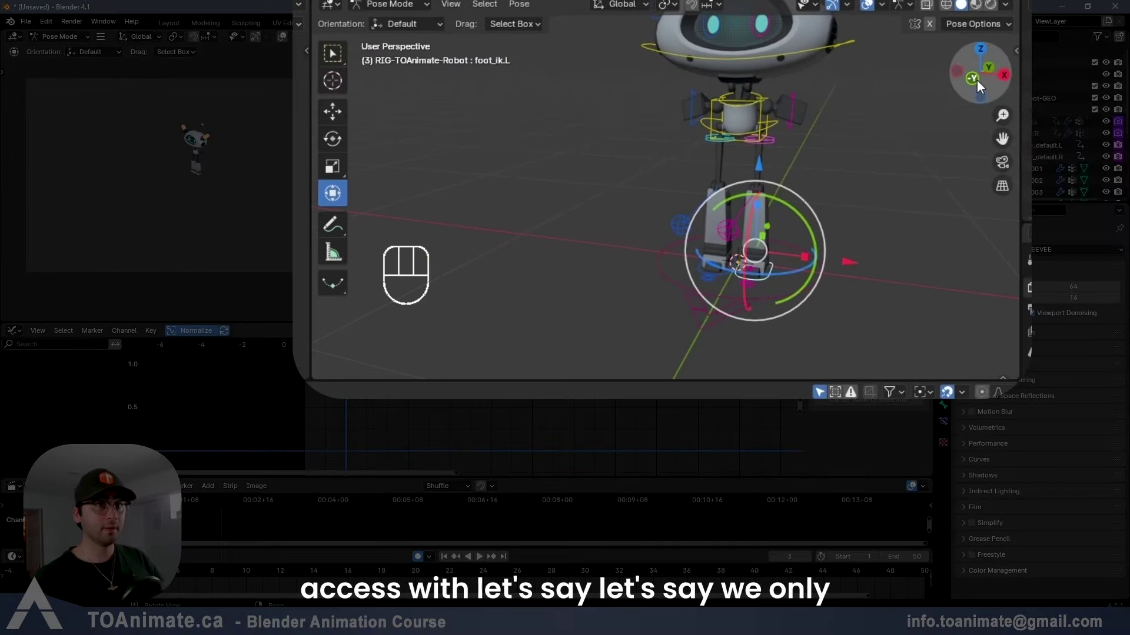
# - Try moving the foot_ik.L controller along only the Y axis and along only the X axis, cancelling both moves
pyautogui.moveTo(976, 79); pyautogui.dragTo(758, 208)
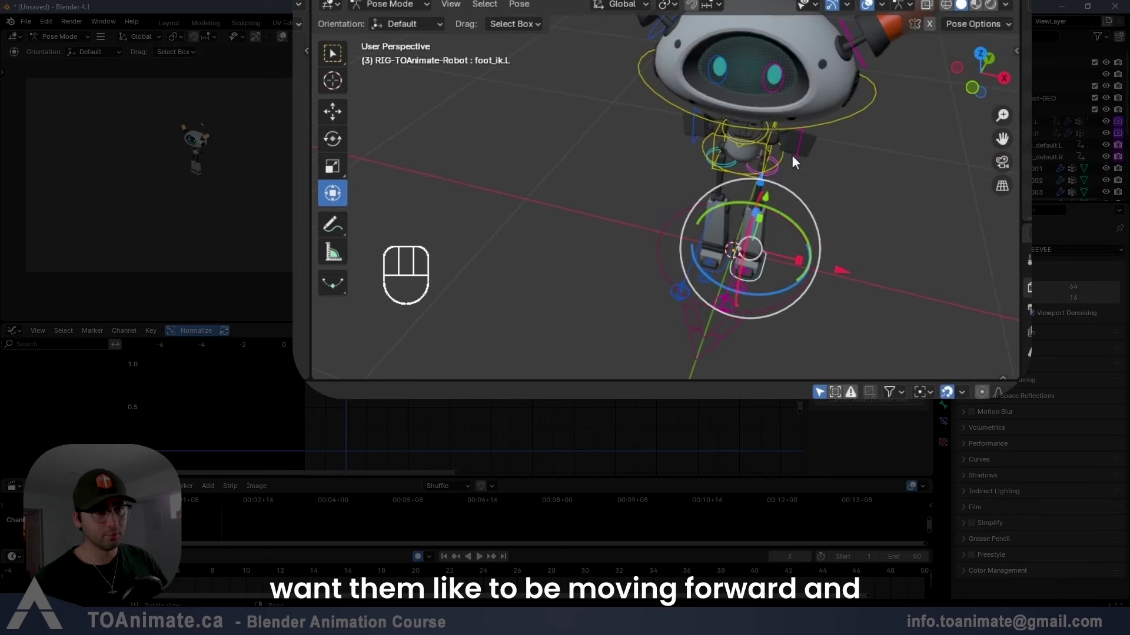
pyautogui.moveTo(704, 316); pyautogui.dragTo(716, 224, button='middle')
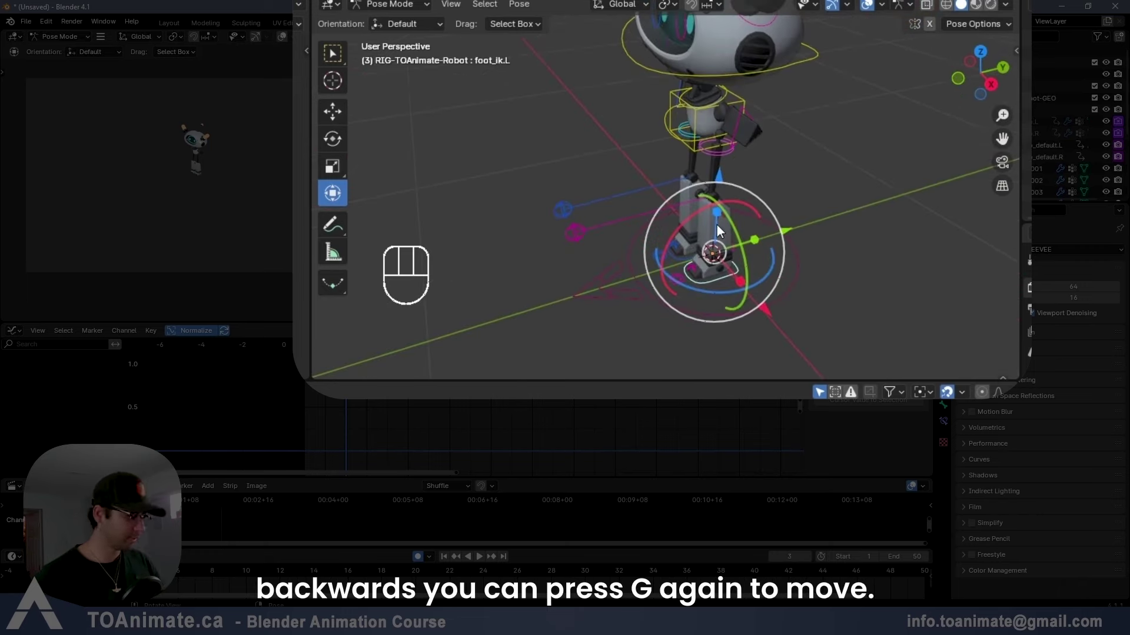
pyautogui.press('g')
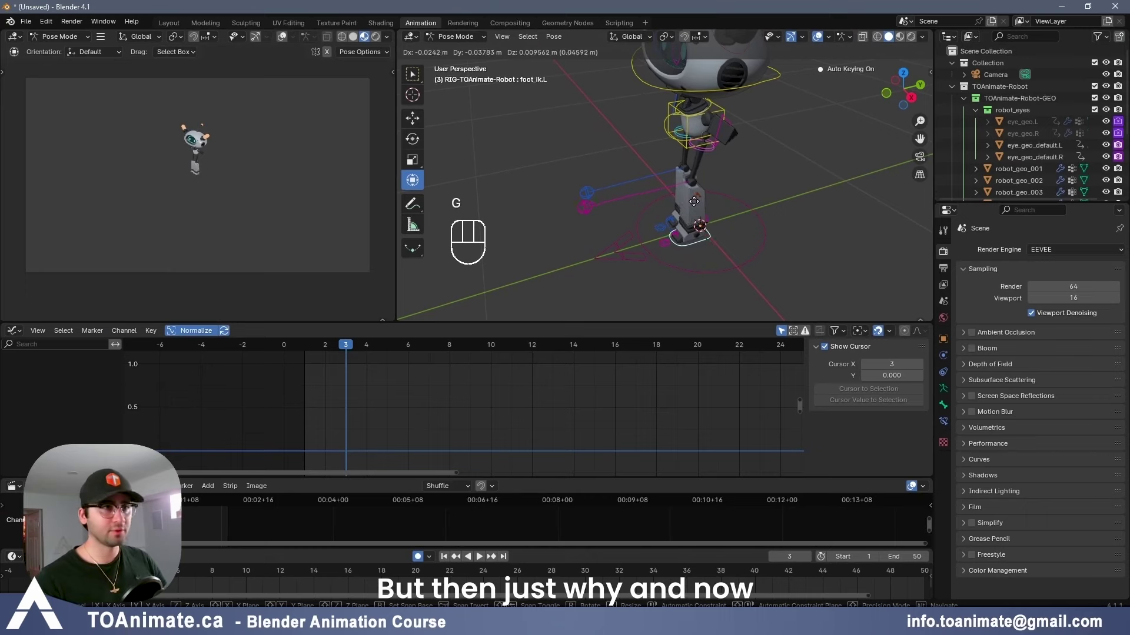
pyautogui.press('y')
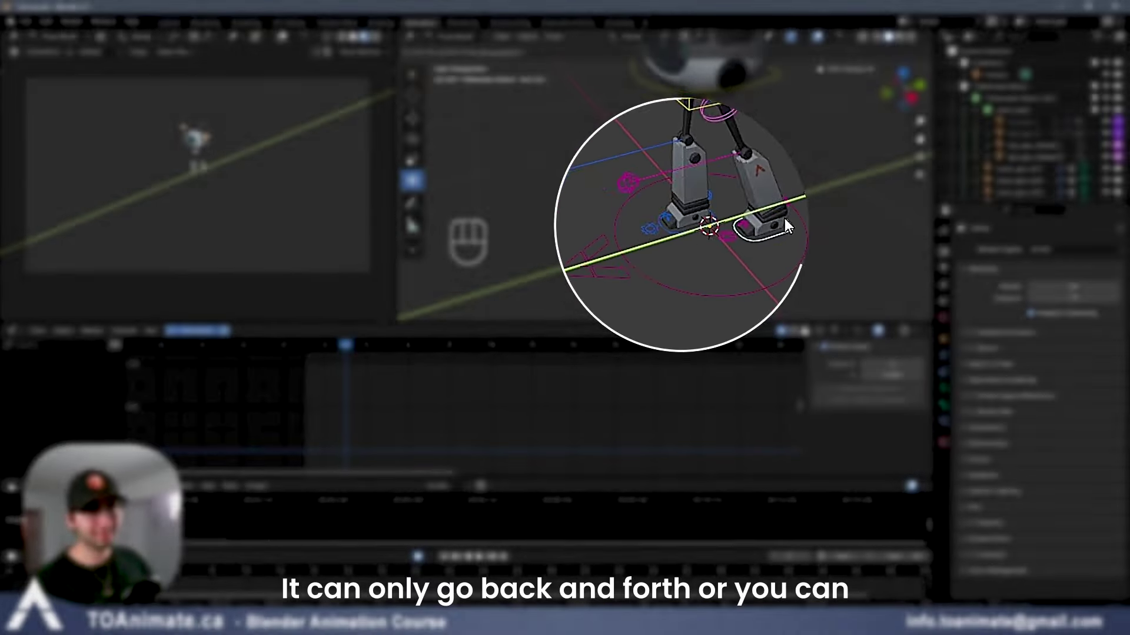
pyautogui.rightClick(752, 221)
pyautogui.press('g')
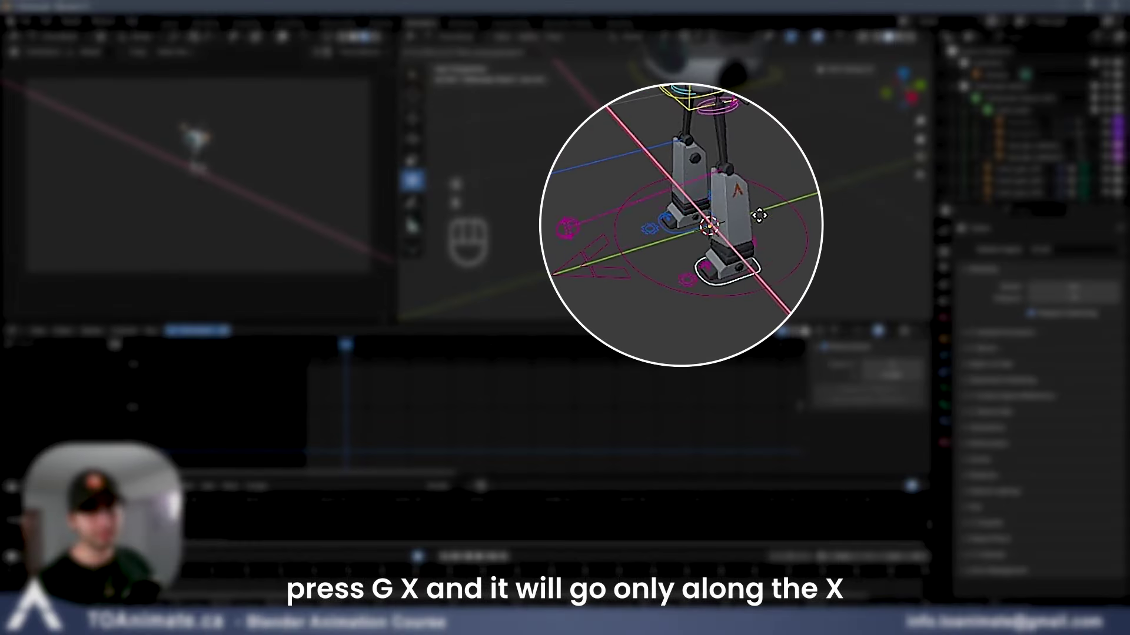
pyautogui.rightClick(734, 237)
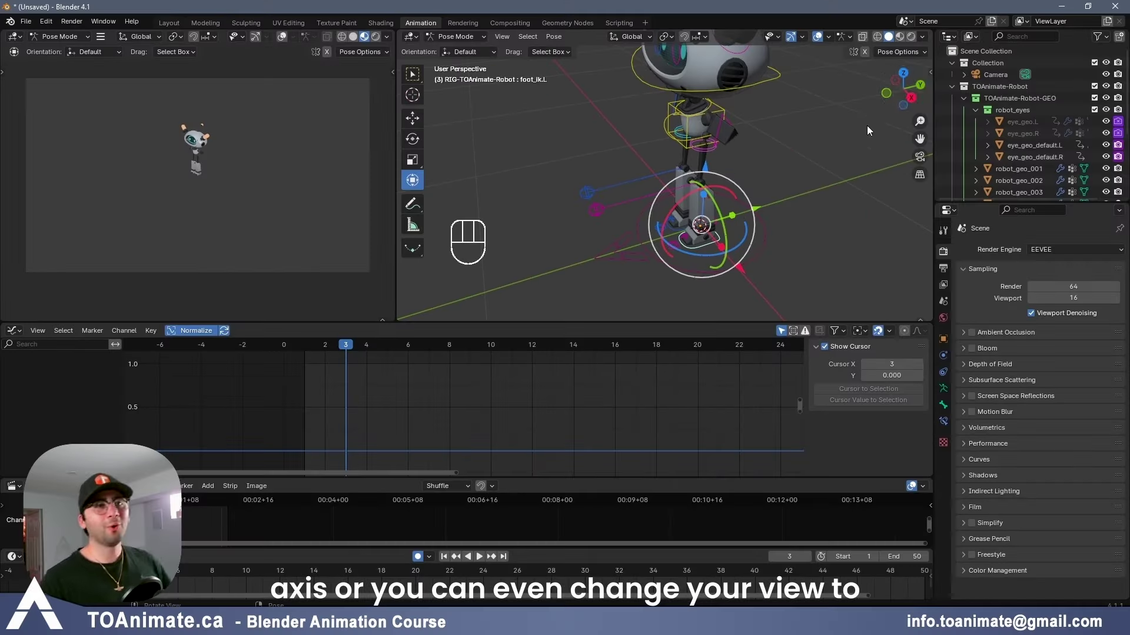
# - Move the foot_ik.L controller about 0.2 m forward and 0.17 m up from an axis-aligned side view
pyautogui.click(912, 97)
pyautogui.keyDown('shift'); pyautogui.moveTo(725, 129); pyautogui.dragTo(747, 139, button='middle'); pyautogui.keyUp('shift')
pyautogui.press('g')
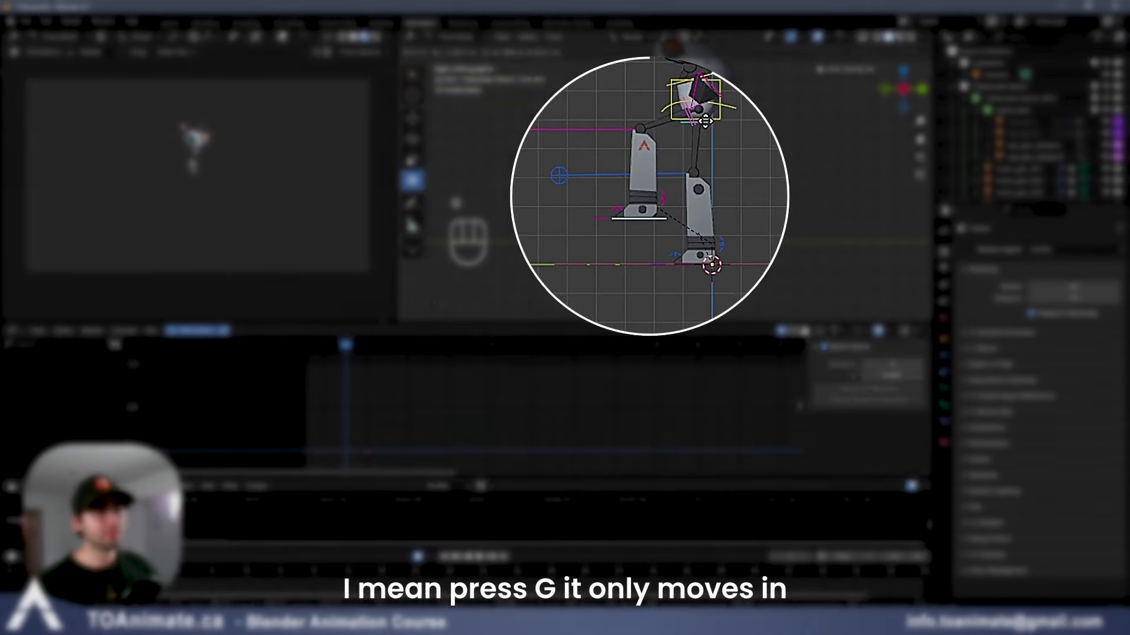
pyautogui.click(695, 155)
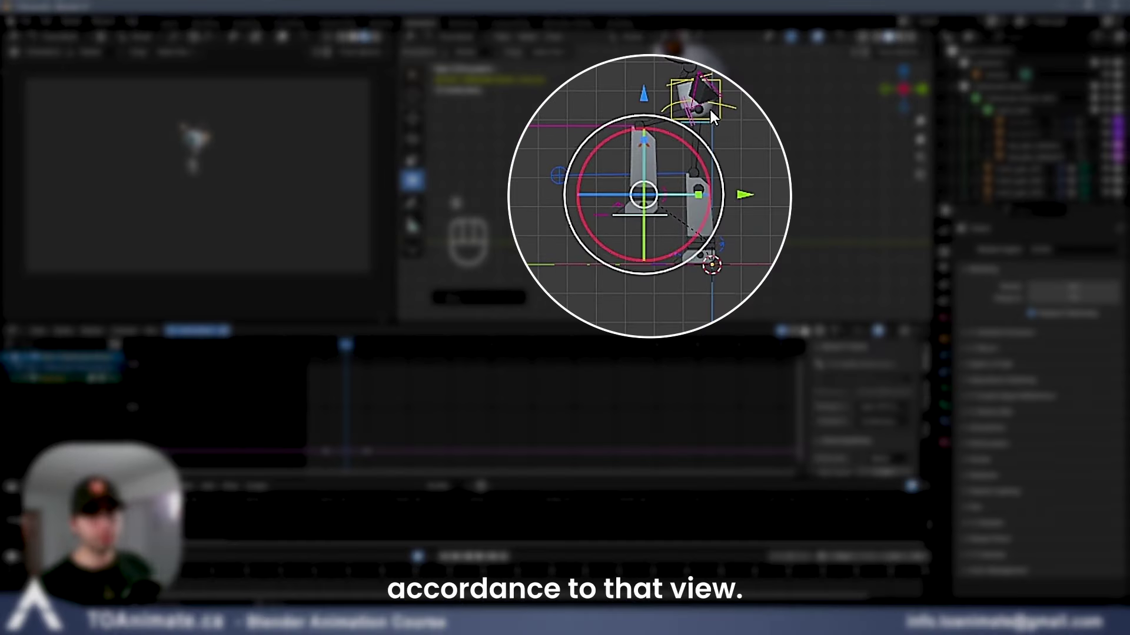
pyautogui.moveTo(736, 110); pyautogui.dragTo(778, 193, button='middle')
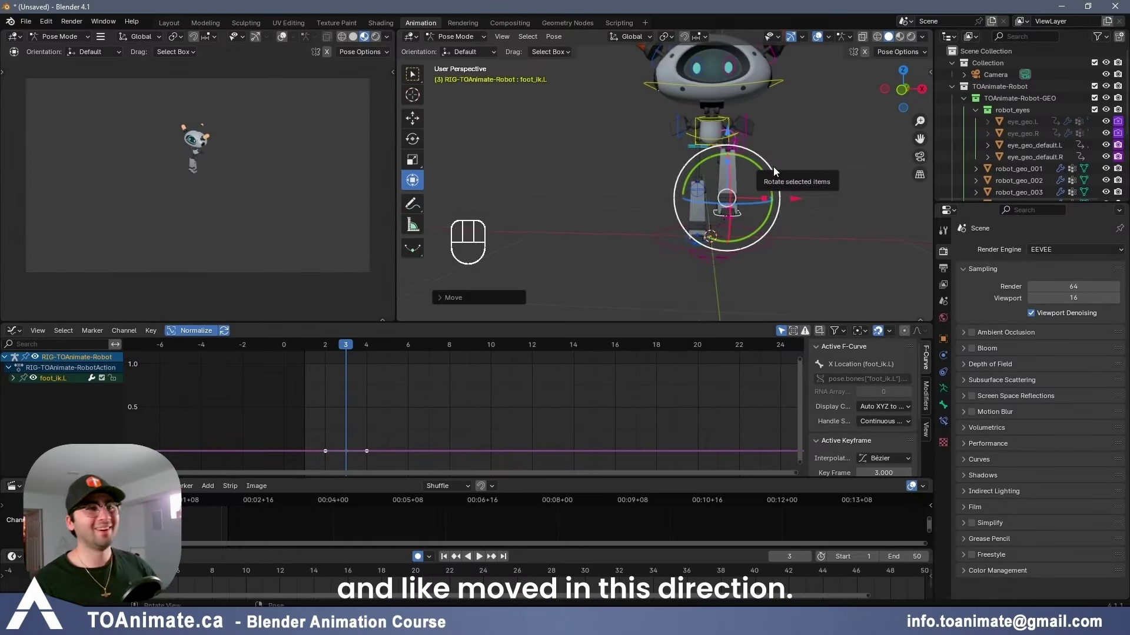
pyautogui.moveTo(773, 167); pyautogui.dragTo(608, 154, button='middle')
pyautogui.keyDown('shift'); pyautogui.moveTo(718, 192); pyautogui.dragTo(764, 196, button='middle'); pyautogui.keyUp('shift')
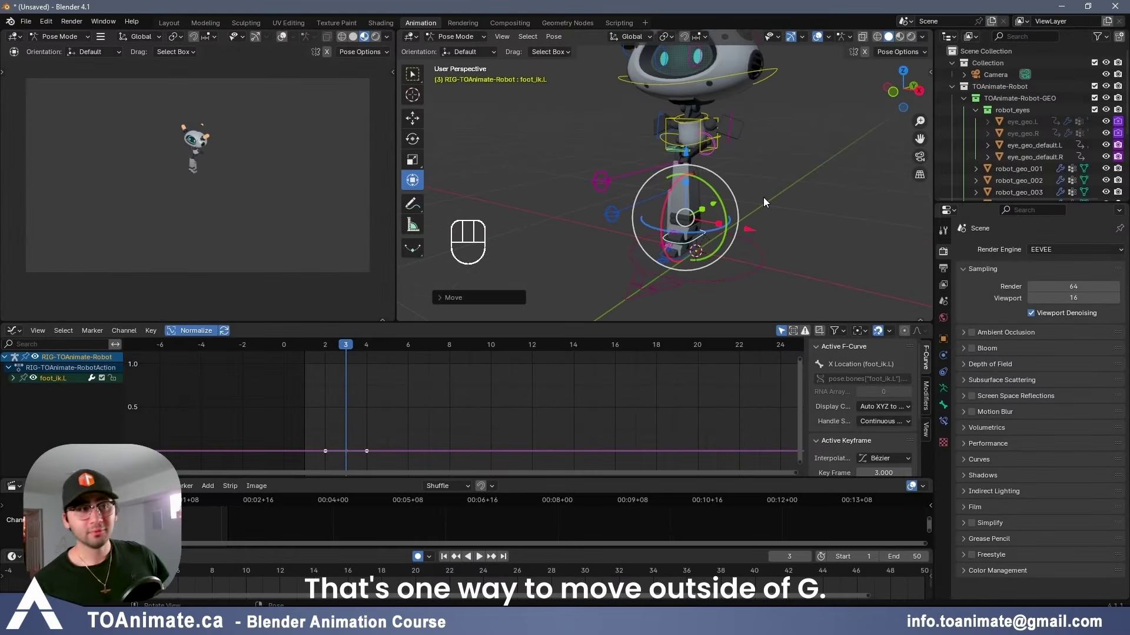
# - Try rotating the foot_ik.L controller from different view angles and scaling it, cancelling the transforms
pyautogui.press('r')
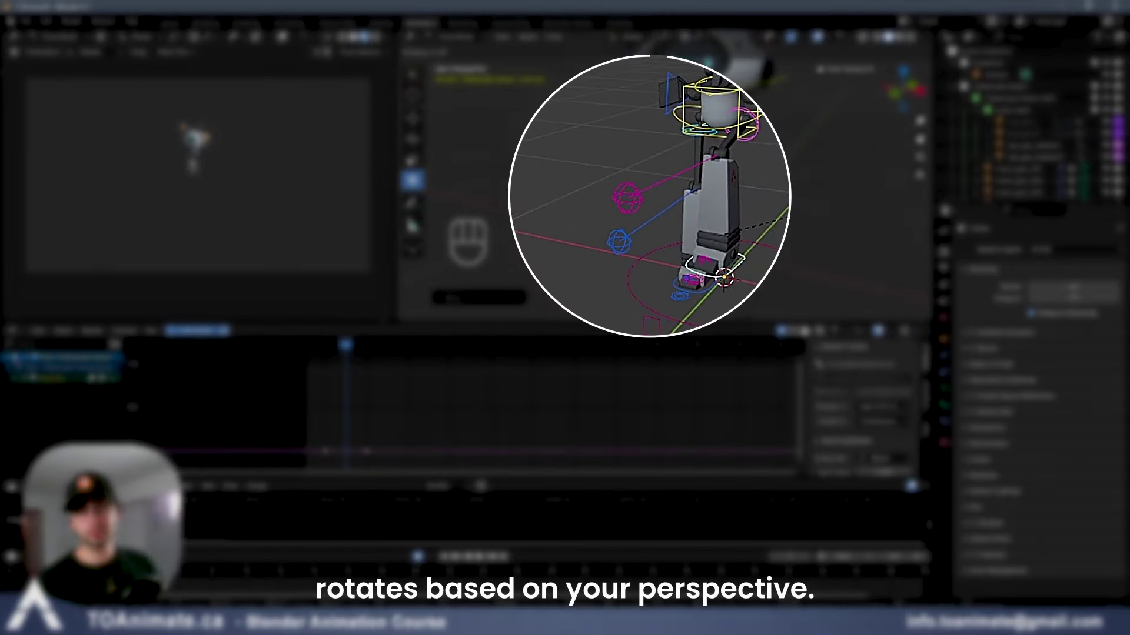
pyautogui.rightClick(771, 207)
pyautogui.moveTo(780, 206)
pyautogui.mouseDown(button='middle')
pyautogui.moveTo(706, 199)
pyautogui.moveTo(782, 195)
pyautogui.moveTo(769, 194)
pyautogui.mouseUp(button='middle')
pyautogui.press('r')
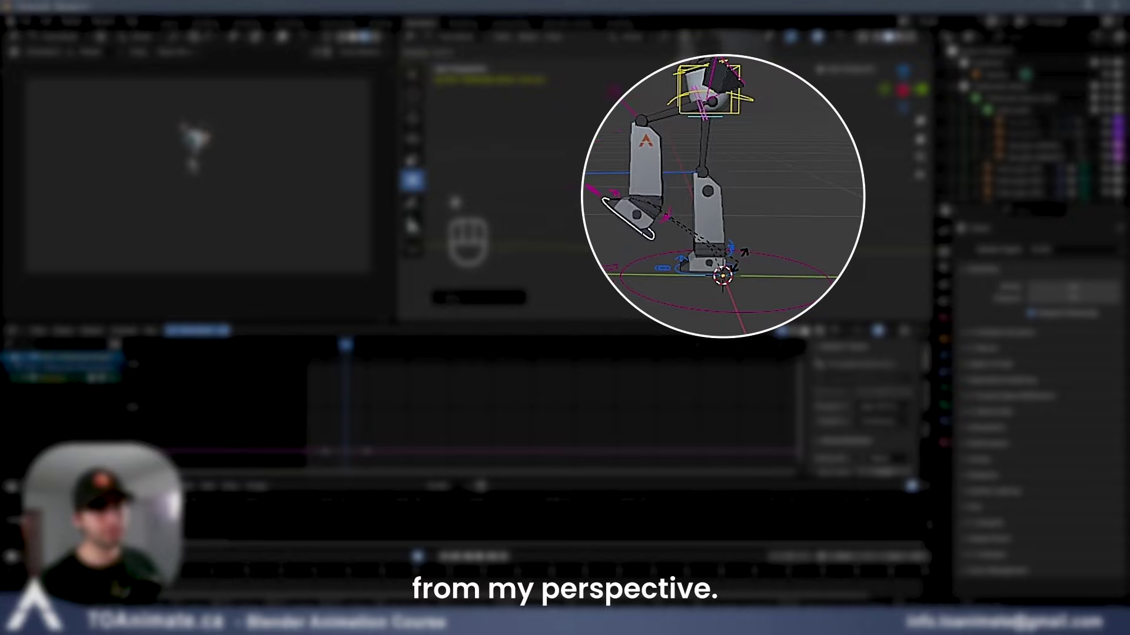
pyautogui.press('s')
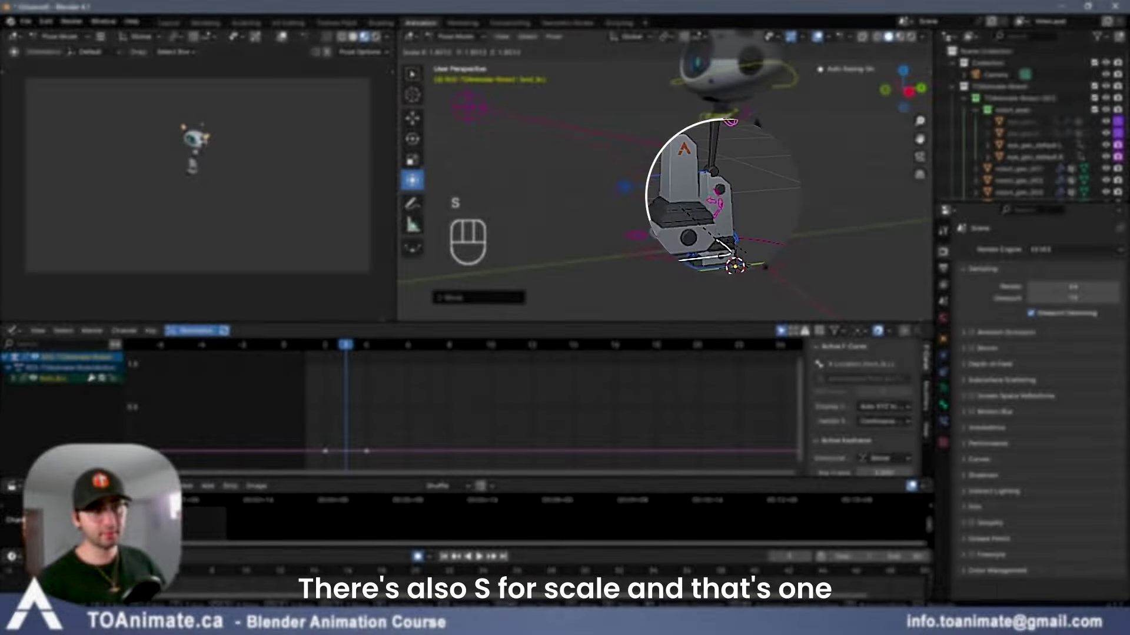
pyautogui.rightClick(755, 260)
pyautogui.moveTo(742, 254); pyautogui.dragTo(761, 261, button='middle')
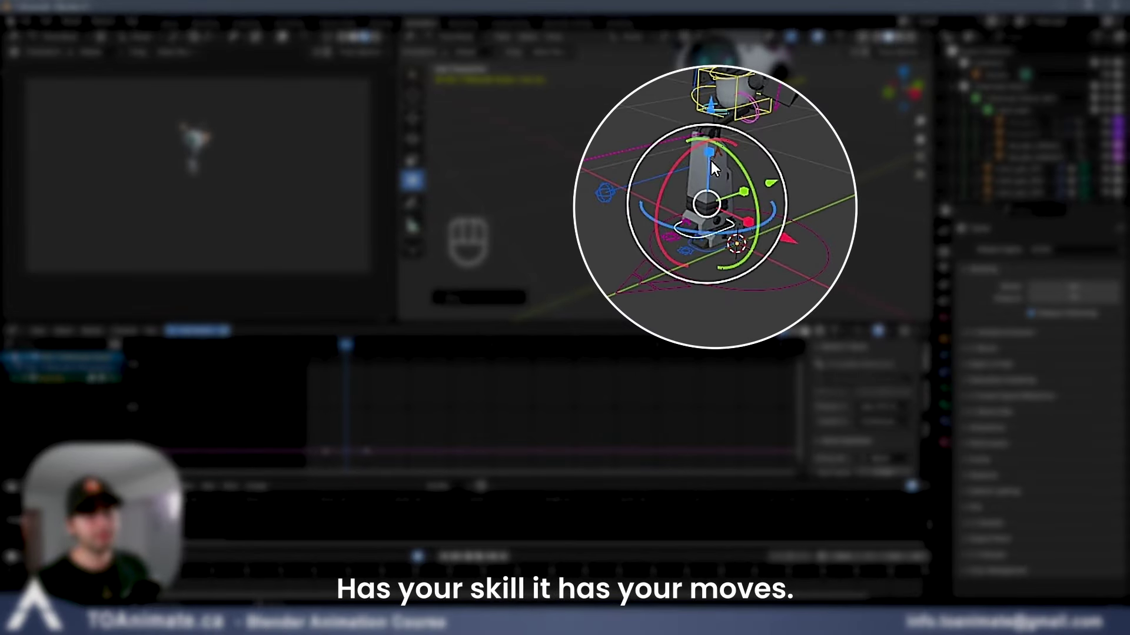
# - Try the Transform gizmo's handles on foot_ik.L and open the Transform tool's context options
pyautogui.moveTo(709, 153); pyautogui.dragTo(765, 184)
pyautogui.moveTo(705, 210); pyautogui.dragTo(707, 275)
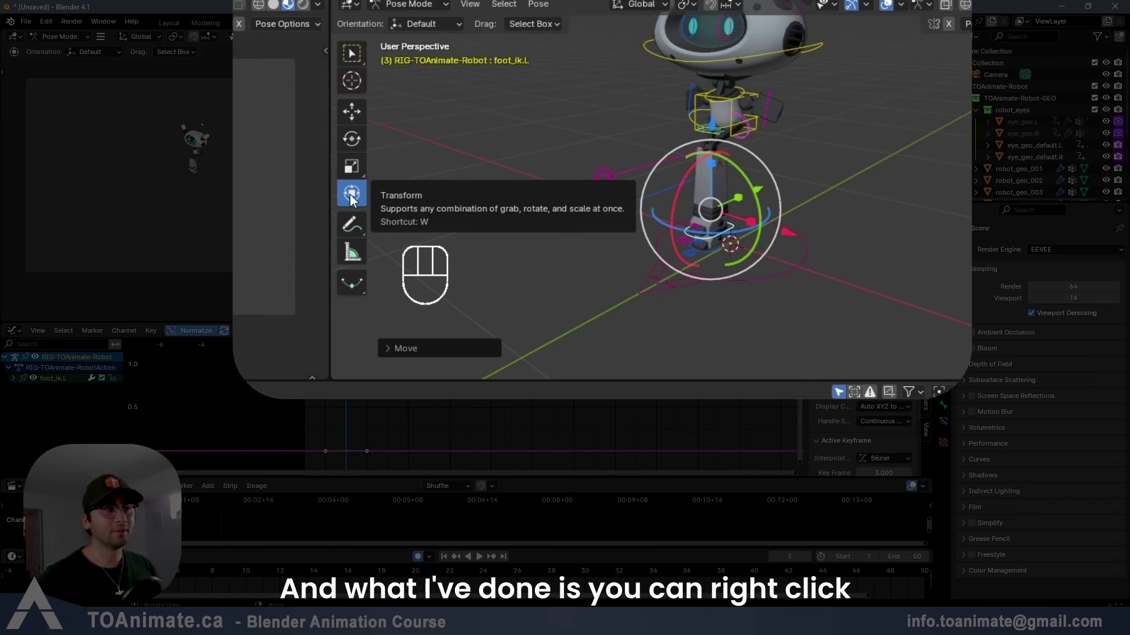
pyautogui.rightClick(350, 193)
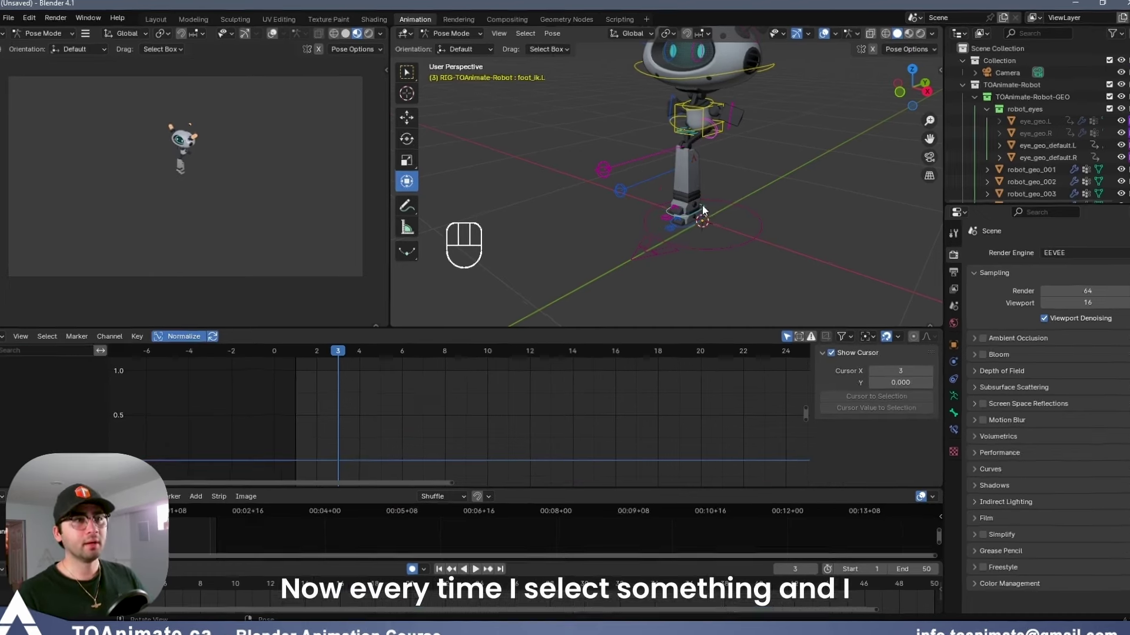
# - Switch to the Select Box tool and reactivate the Transform tool to bring back the gizmo on foot_ik.L
pyautogui.press('w')
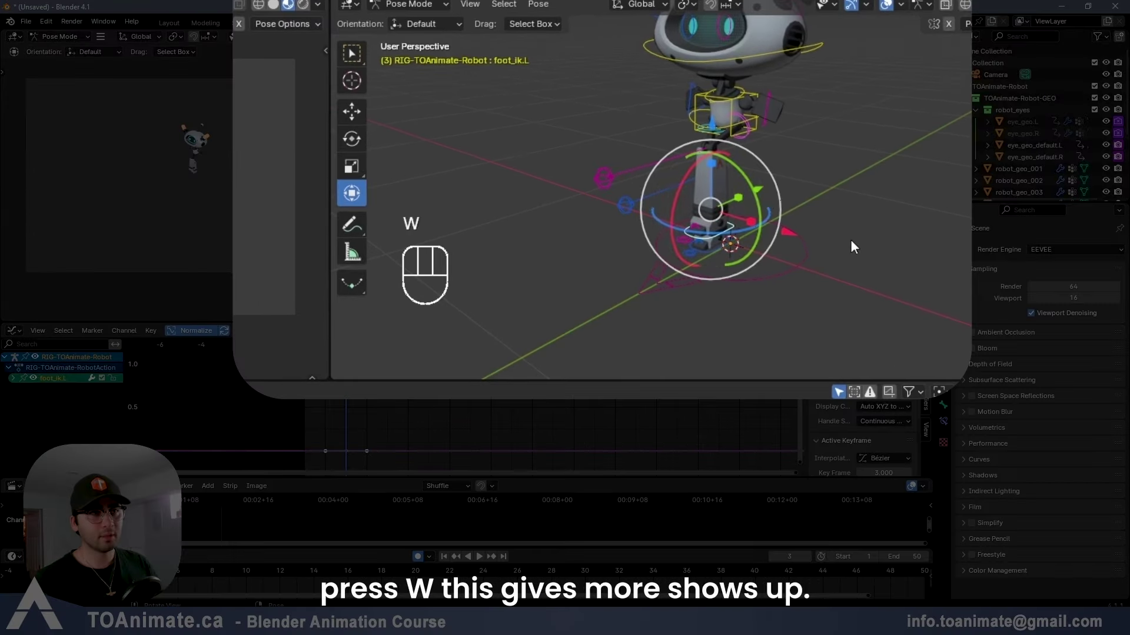
pyautogui.click(355, 63)
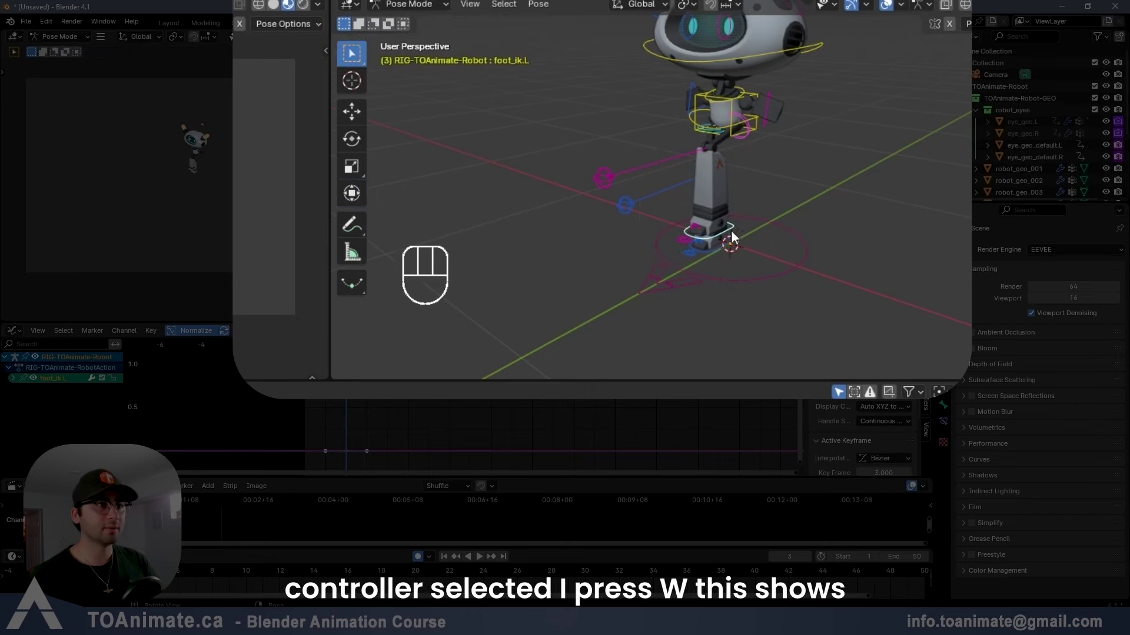
pyautogui.moveTo(731, 231); pyautogui.dragTo(782, 185, button='middle')
pyautogui.keyDown('shift'); pyautogui.moveTo(783, 185); pyautogui.dragTo(795, 235, button='middle'); pyautogui.keyUp('shift')
pyautogui.scroll(2, 795, 236)
pyautogui.moveTo(794, 235); pyautogui.dragTo(728, 293, button='middle')
pyautogui.press('w')
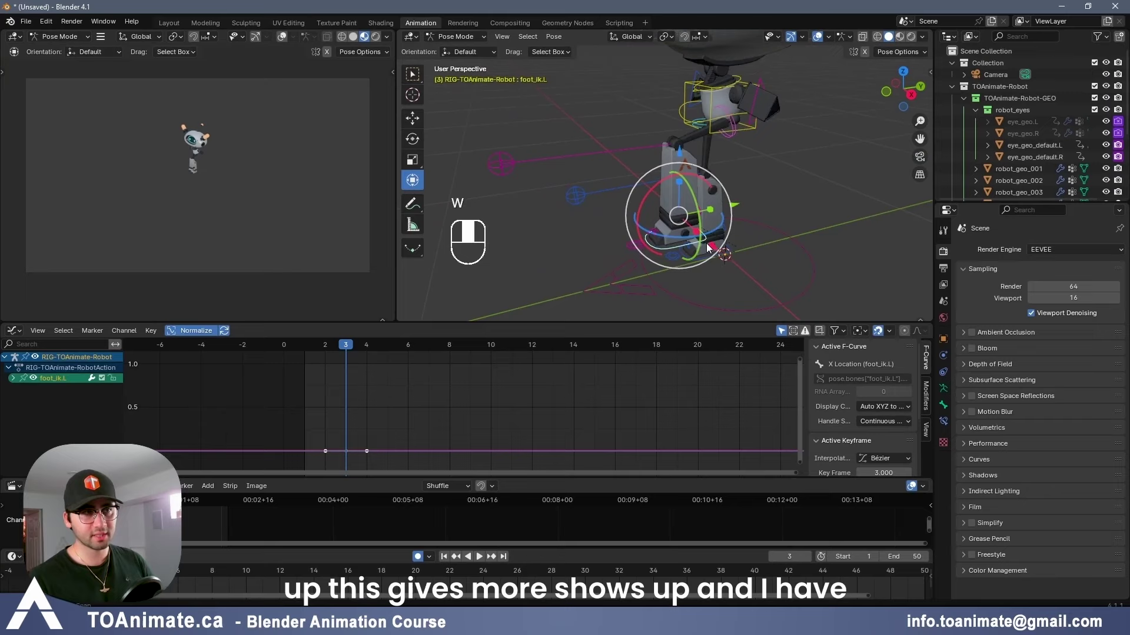
# - Try moving foot_ik.L freely with the gizmo's centre and toggle the main viewport's gizmo display
pyautogui.moveTo(708, 248); pyautogui.dragTo(693, 240, button='middle')
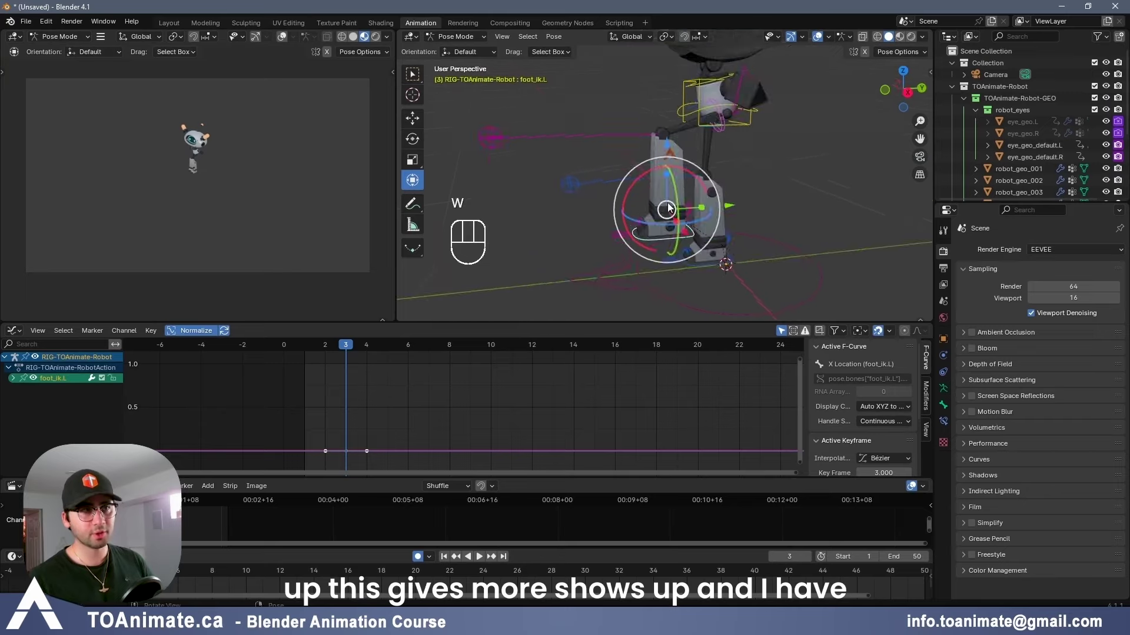
pyautogui.moveTo(667, 209)
pyautogui.mouseDown()
pyautogui.moveTo(741, 247)
pyautogui.moveTo(699, 207)
pyautogui.moveTo(678, 216)
pyautogui.mouseUp()
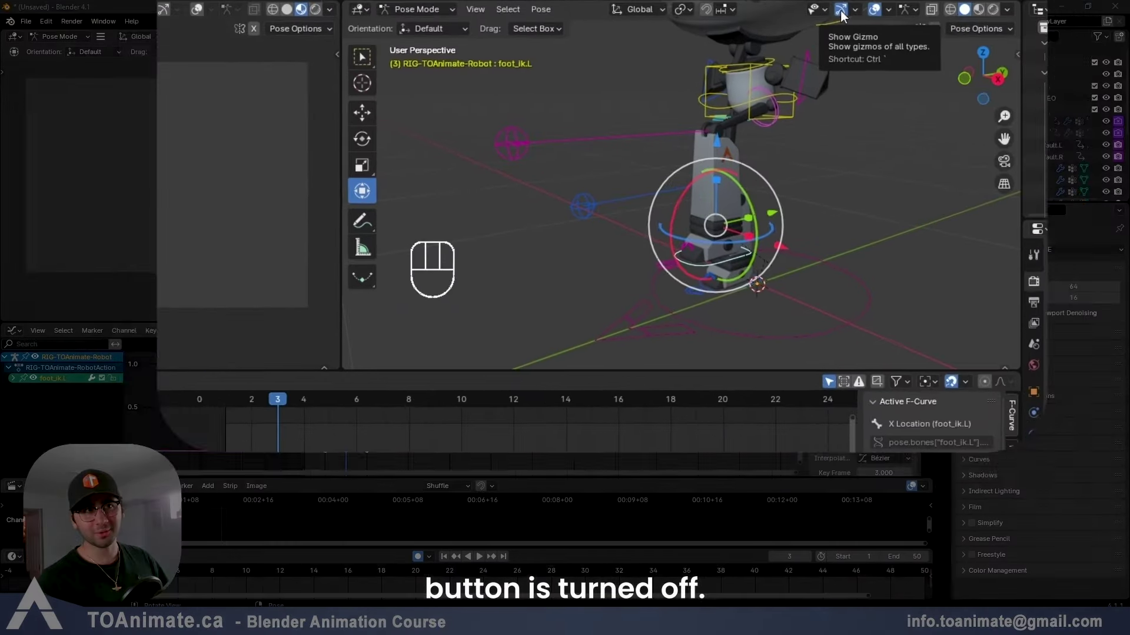
pyautogui.click(795, 39)
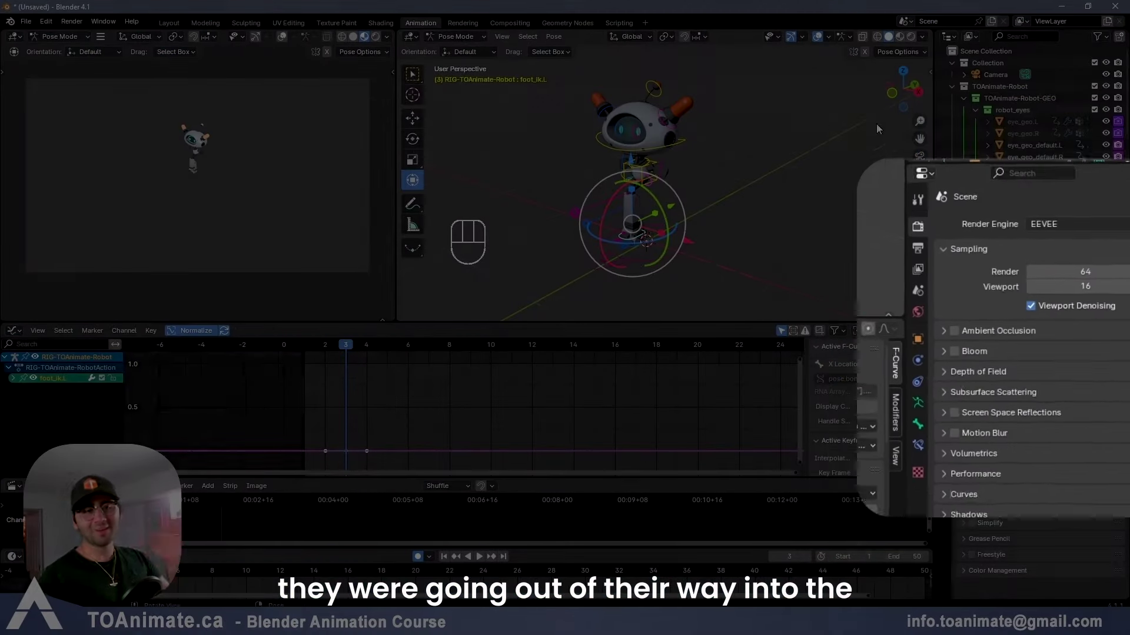
# - Examine foot_ik.L's transform values in the bone properties and return to the active tool settings
pyautogui.click(916, 402)
pyautogui.click(915, 425)
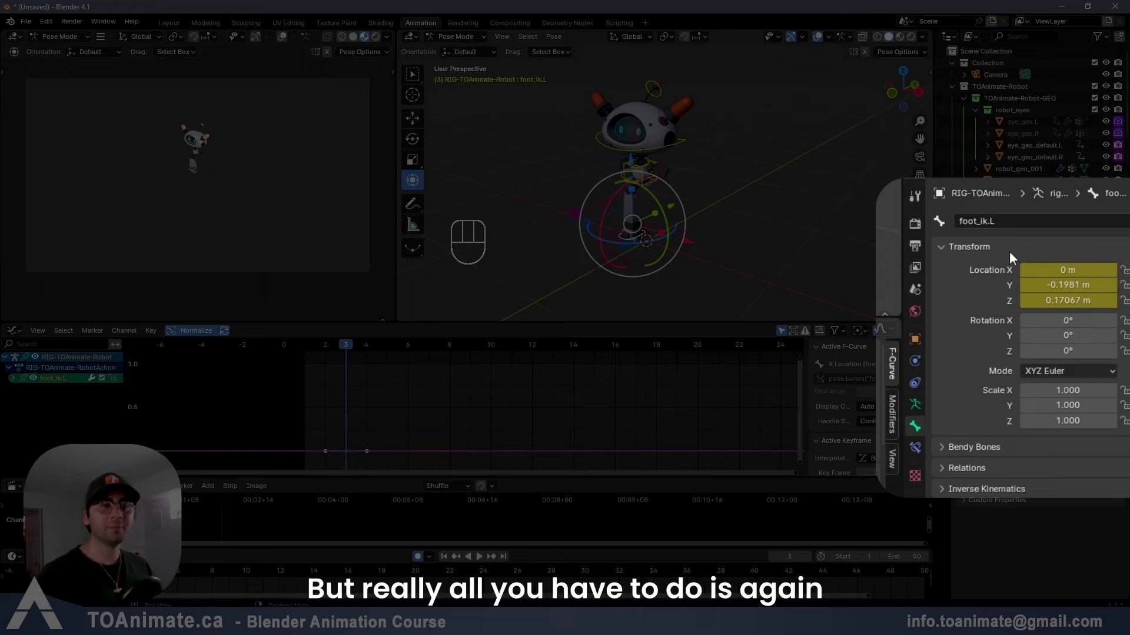
pyautogui.click(915, 196)
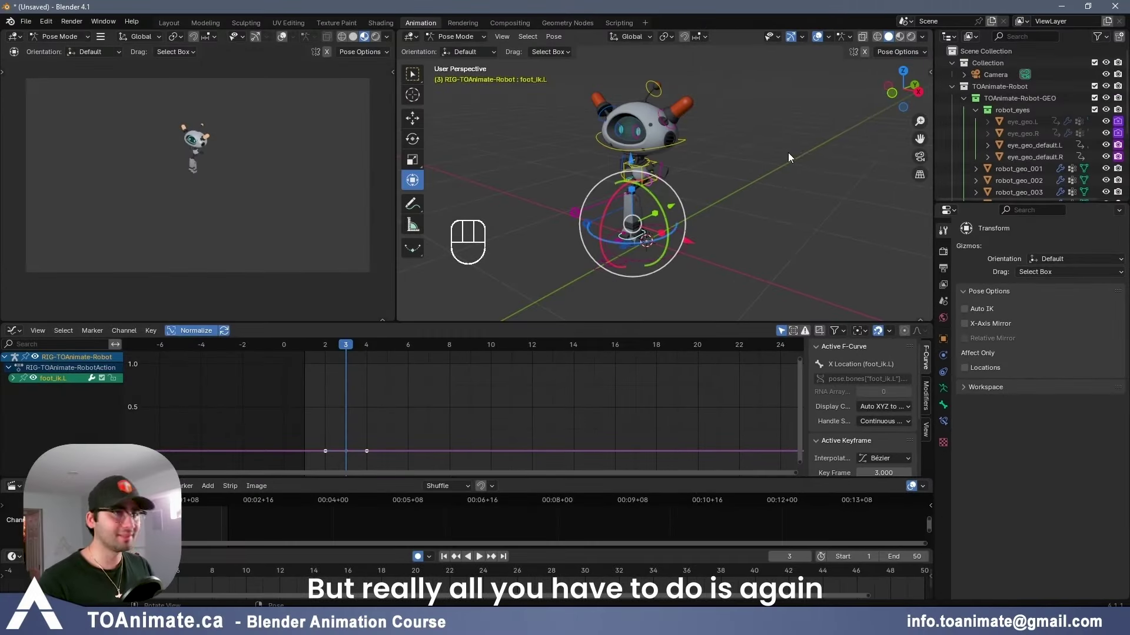
# - Hide and restore the main viewport's toolbar, and show its sidebar with foot_ik.L's Item transform values
pyautogui.press('t')
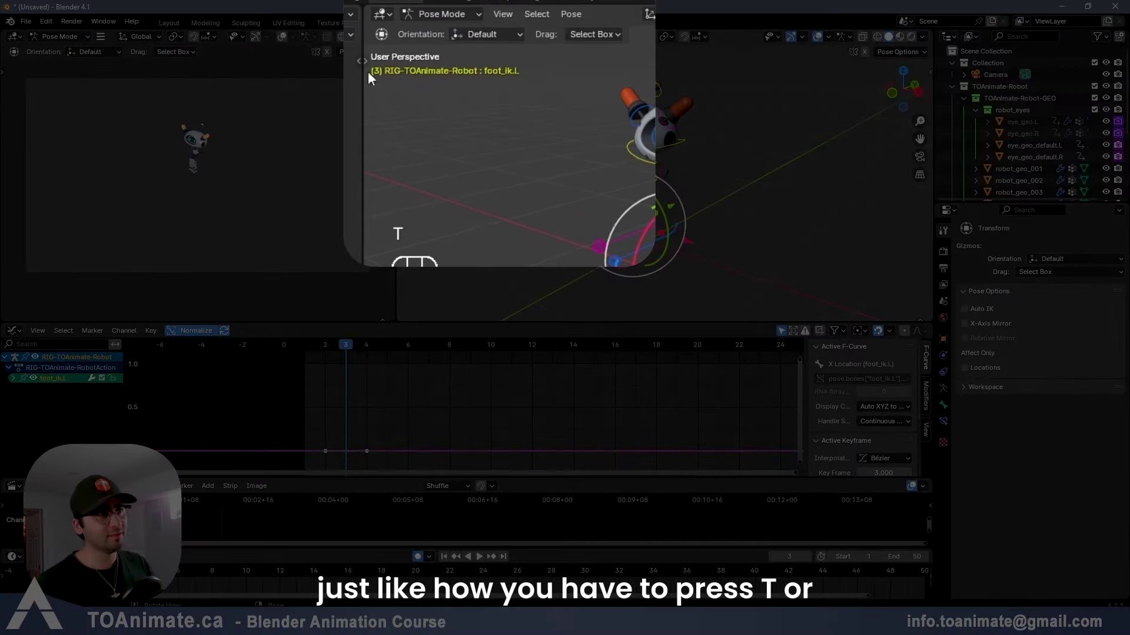
pyautogui.click(367, 61)
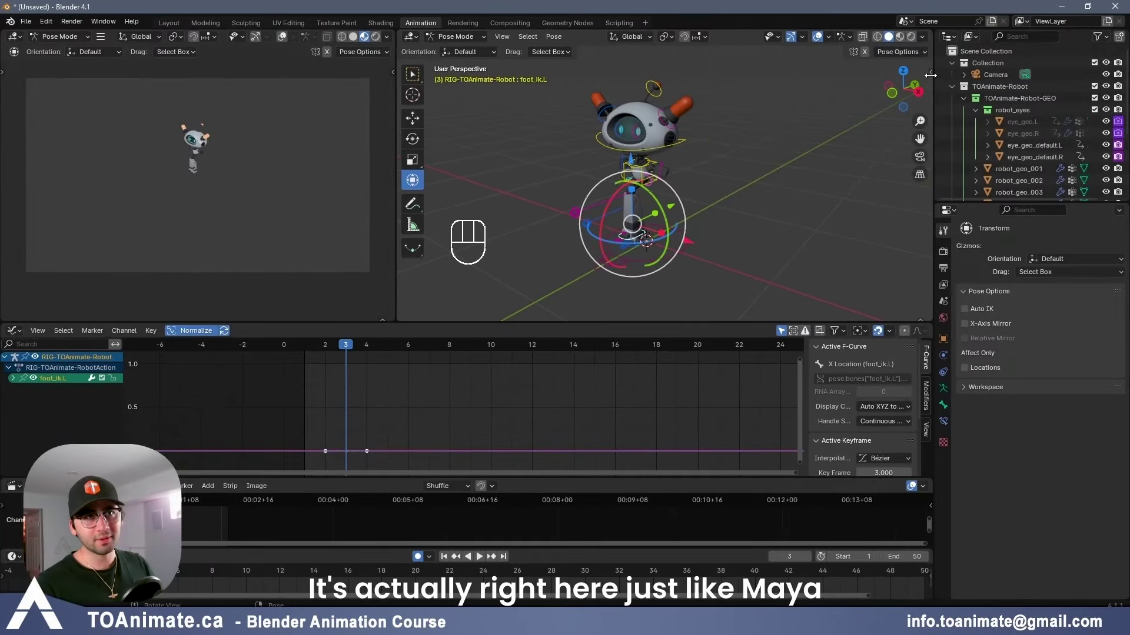
pyautogui.click(930, 74)
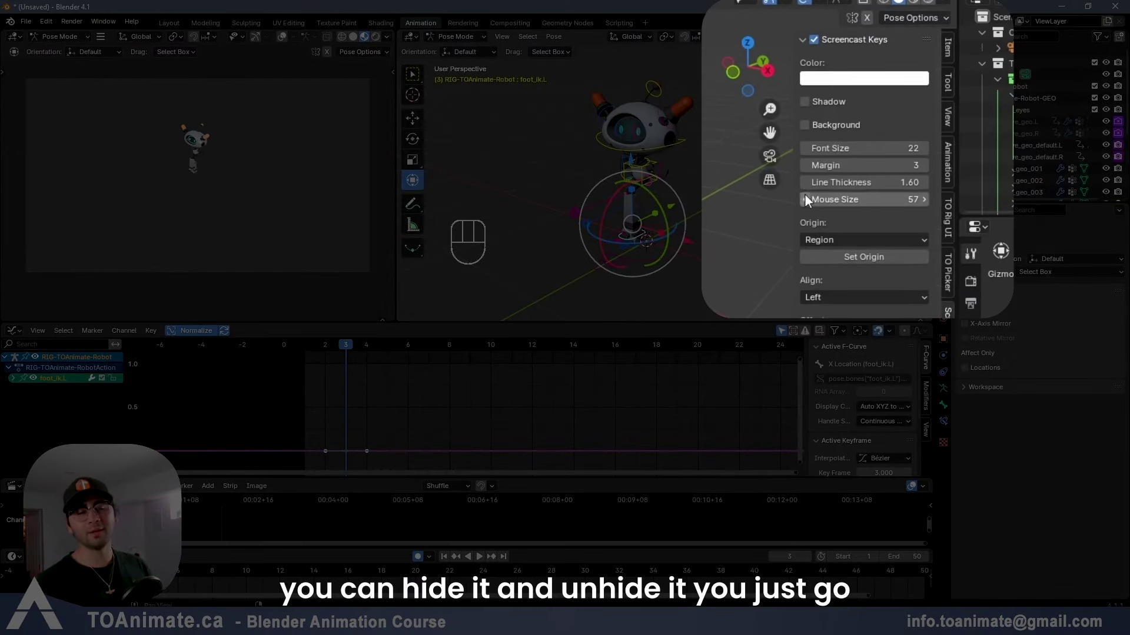
pyautogui.click(949, 47)
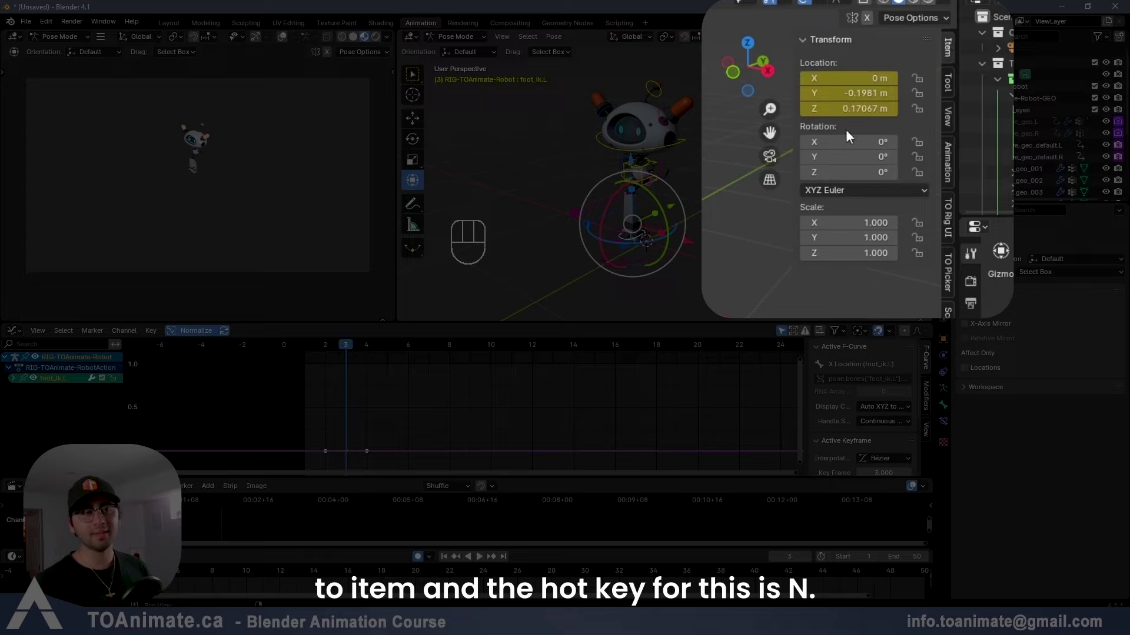
pyautogui.press('n')
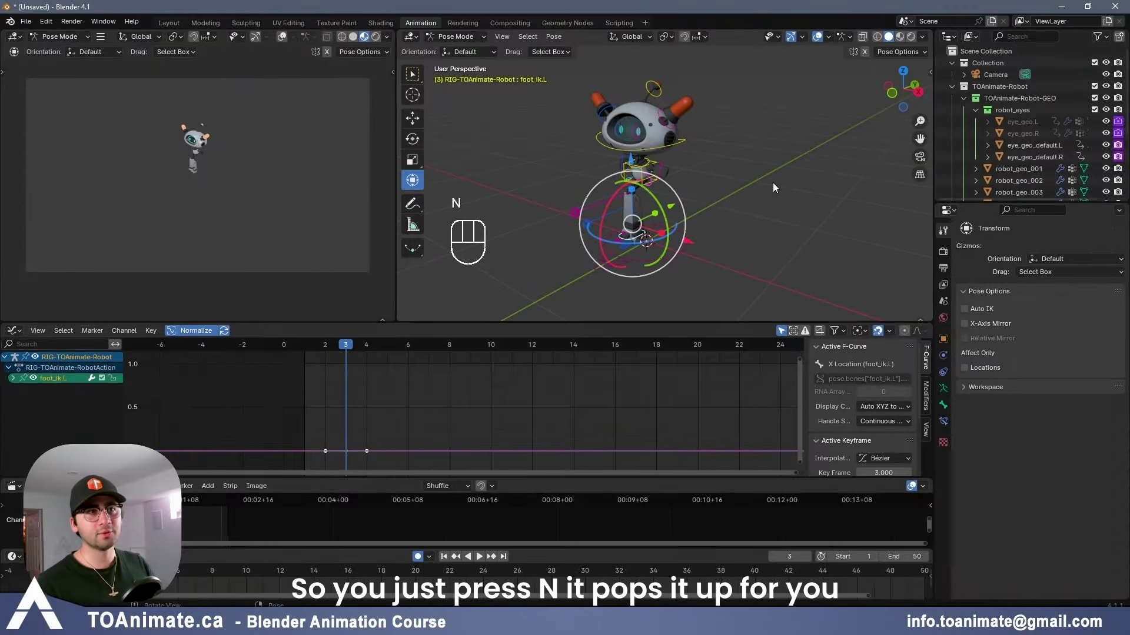
pyautogui.press('n')
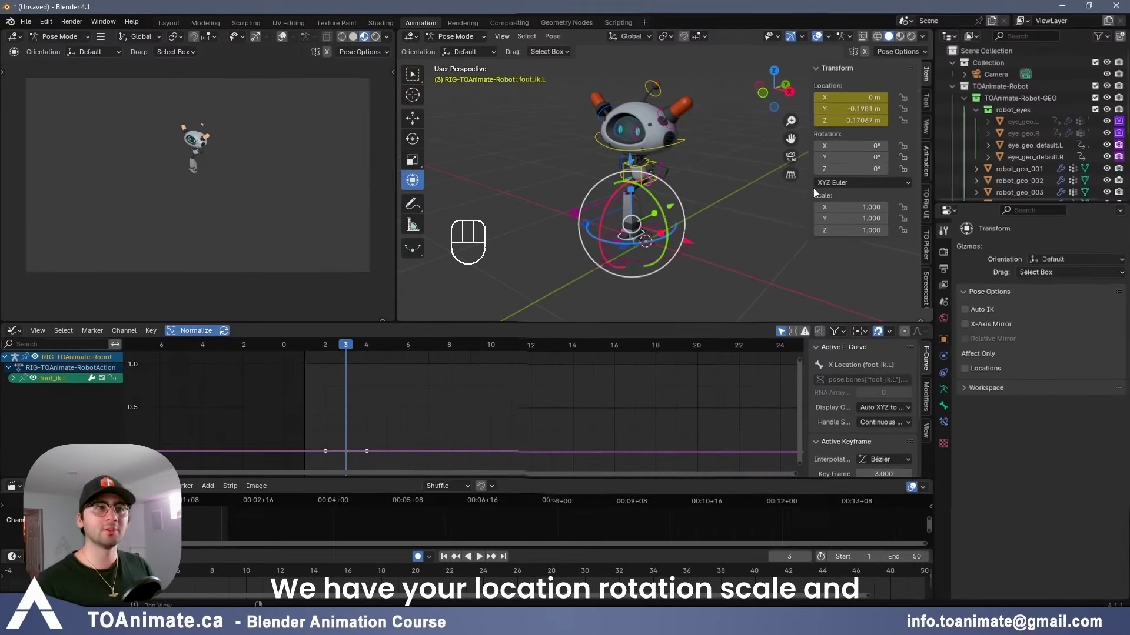
# - Examine the custom properties of the torso, God and head controllers, adjusting the sidebar width to read them
pyautogui.scroll(2, 652, 185)
pyautogui.click(653, 184)
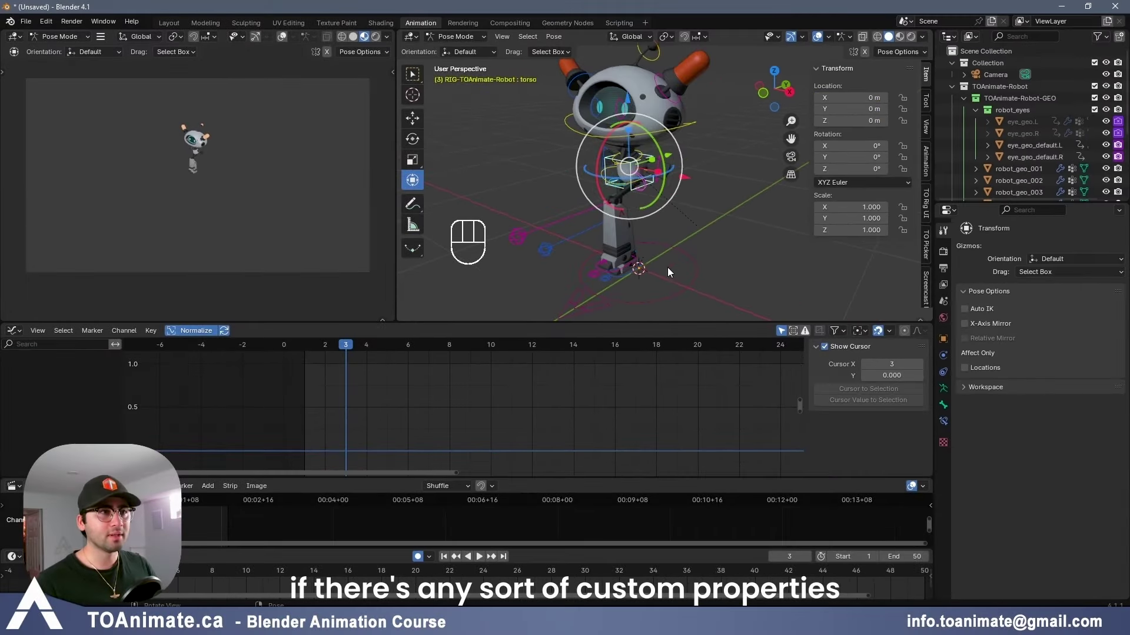
pyautogui.click(684, 266)
pyautogui.click(821, 252)
pyautogui.moveTo(809, 259); pyautogui.dragTo(757, 260)
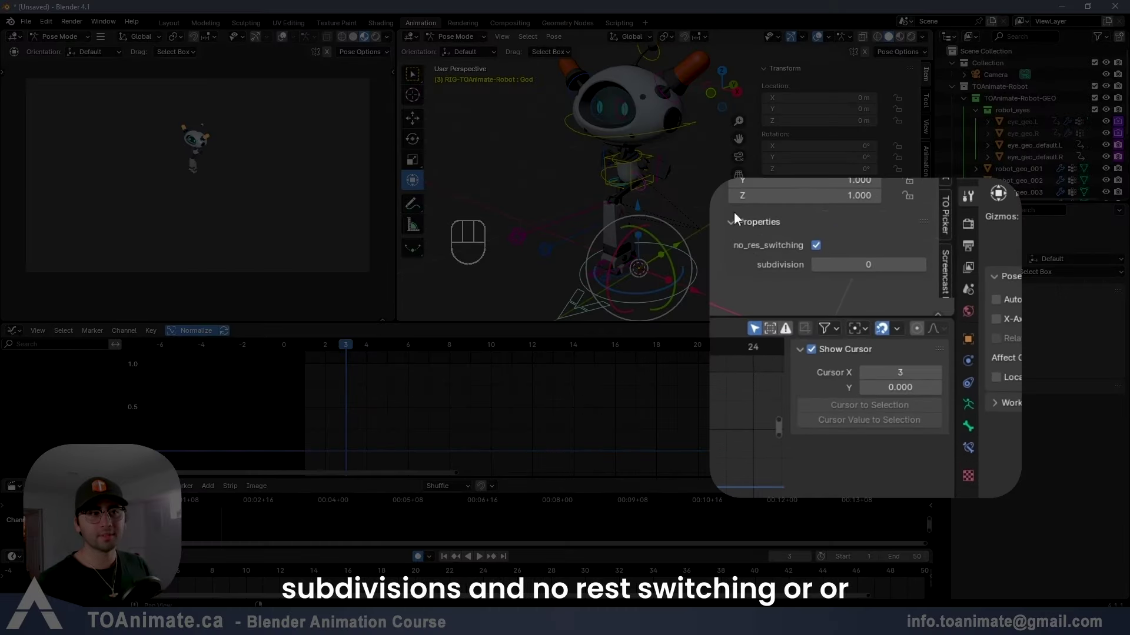
pyautogui.moveTo(723, 197); pyautogui.dragTo(769, 198)
pyautogui.click(627, 188)
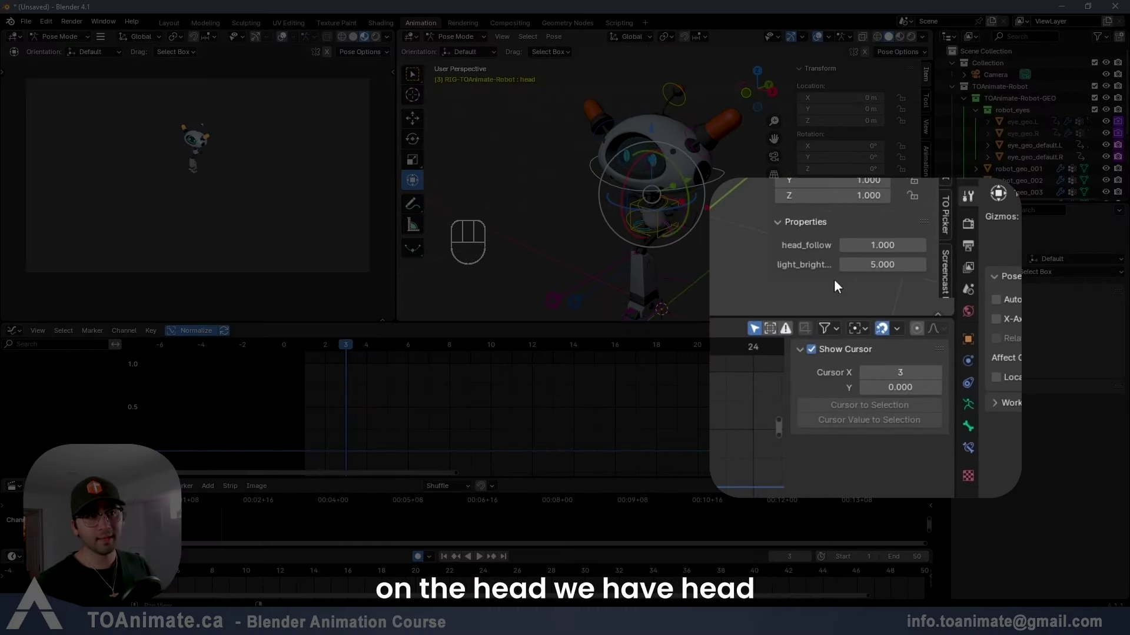
pyautogui.moveTo(768, 258); pyautogui.dragTo(781, 283)
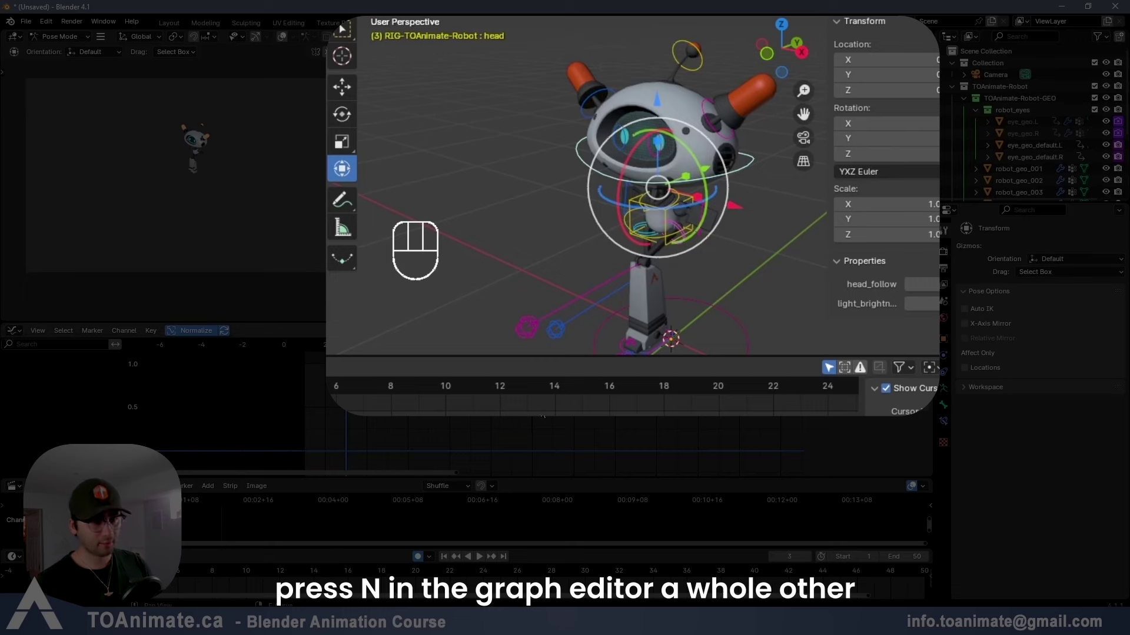
# - Toggle the Graph Editor's sidebar off and on again
pyautogui.press('n')
pyautogui.press('n')
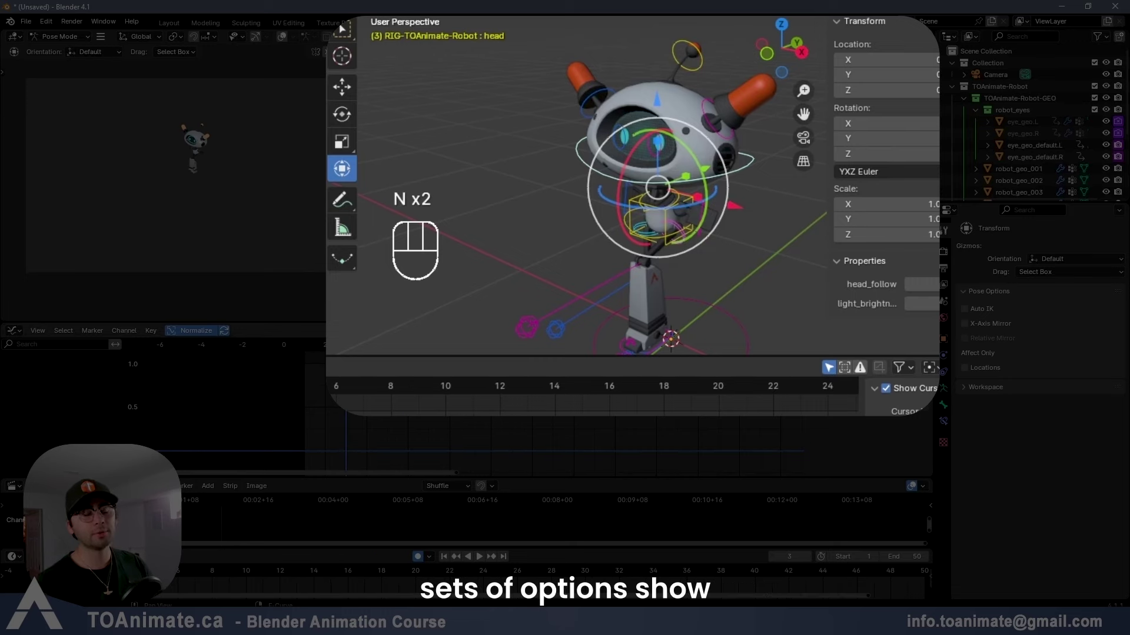
# - Show the sidebar in the camera viewport and hide it again
pyautogui.press('n')
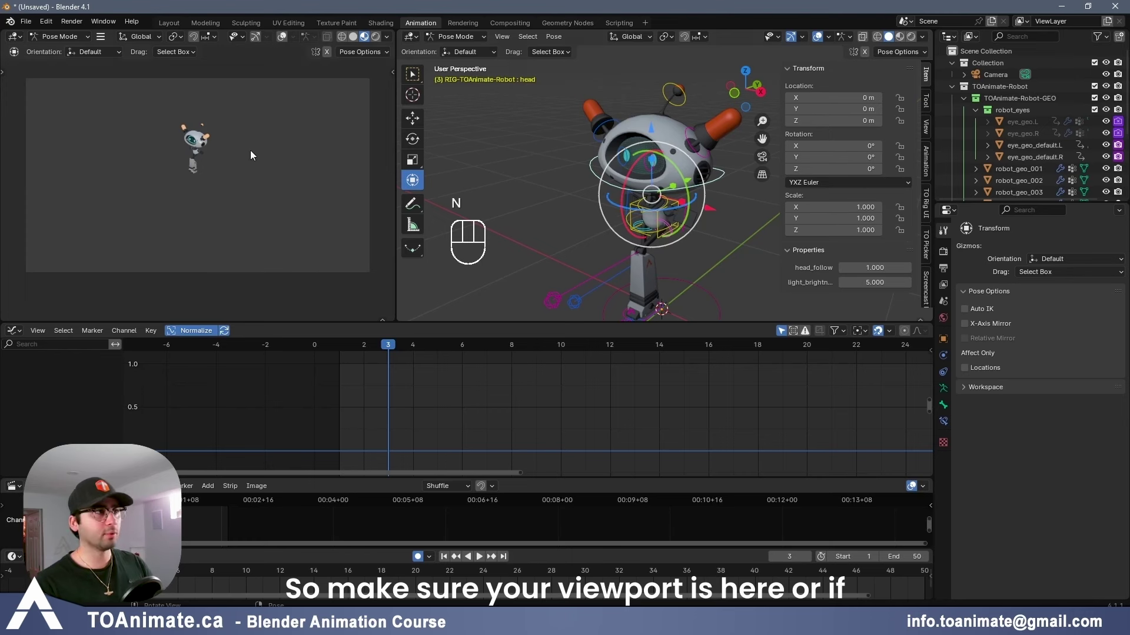
pyautogui.press('n')
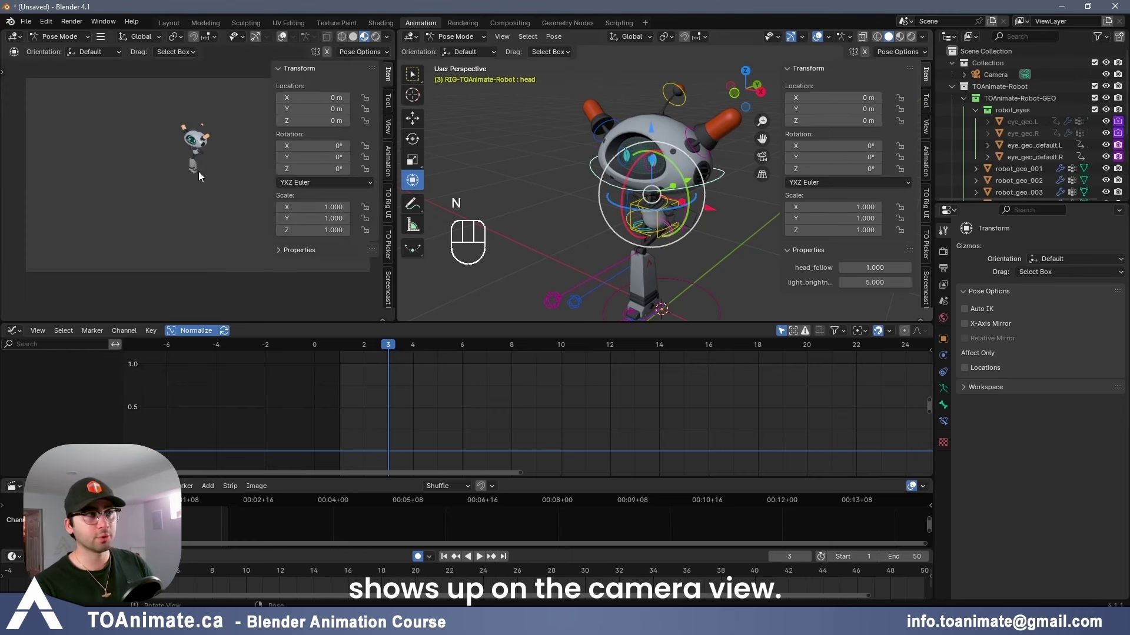
pyautogui.press('n')
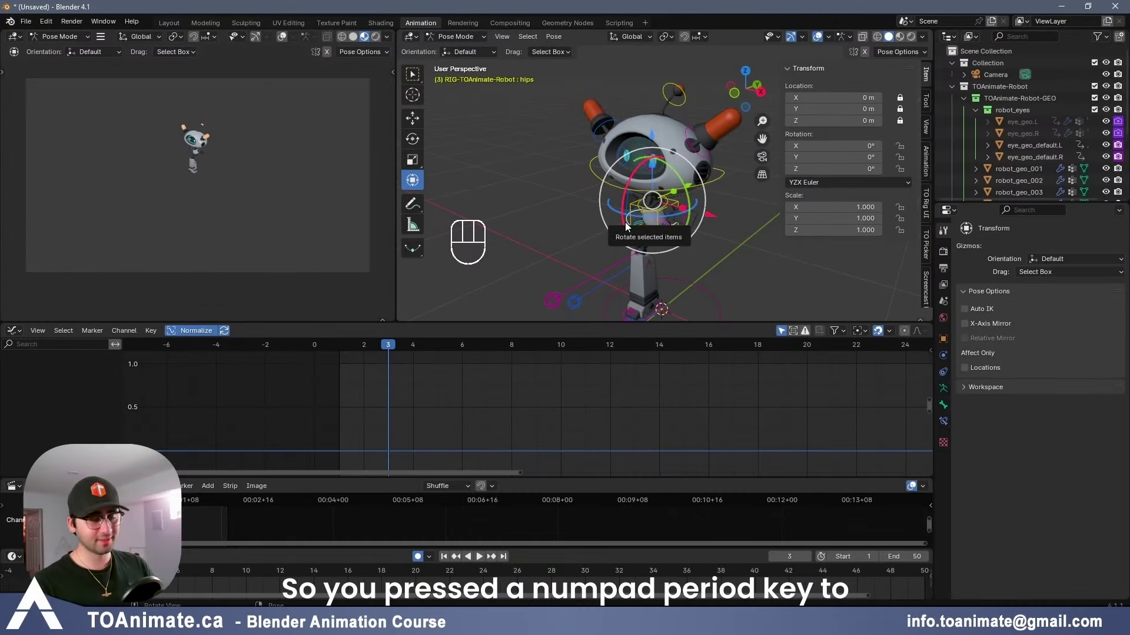
# - Focus the main viewport on the hips controller, locate it in the Outliner, and return to a full view of the robot
pyautogui.press('KP_Decimal')
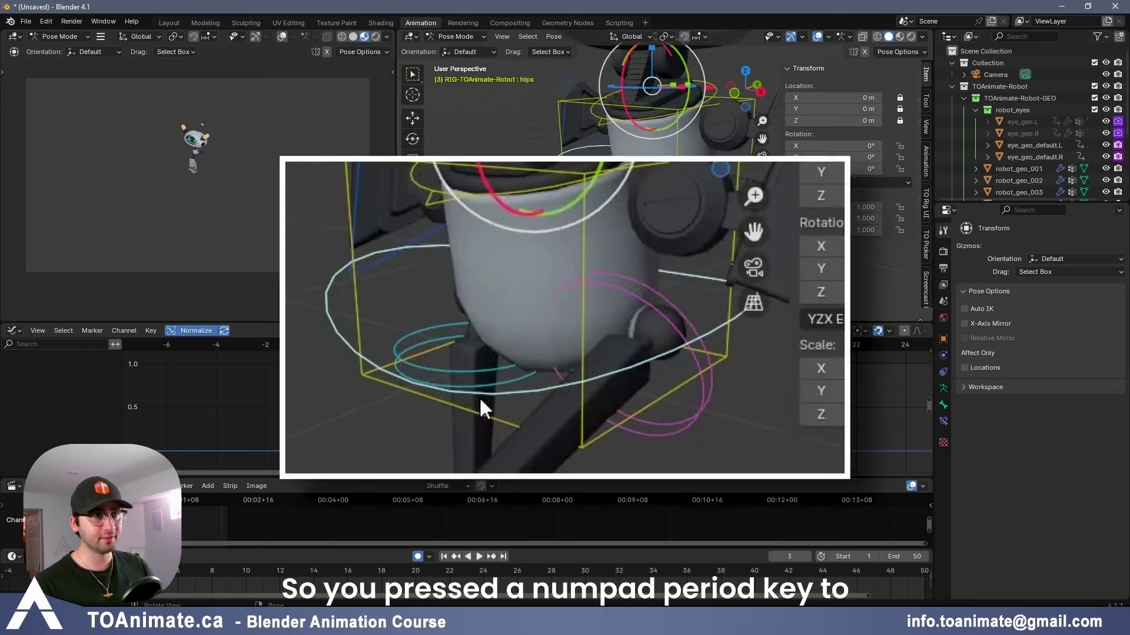
pyautogui.moveTo(642, 207)
pyautogui.mouseDown(button='middle')
pyautogui.moveTo(682, 194)
pyautogui.moveTo(640, 201)
pyautogui.mouseUp(button='middle')
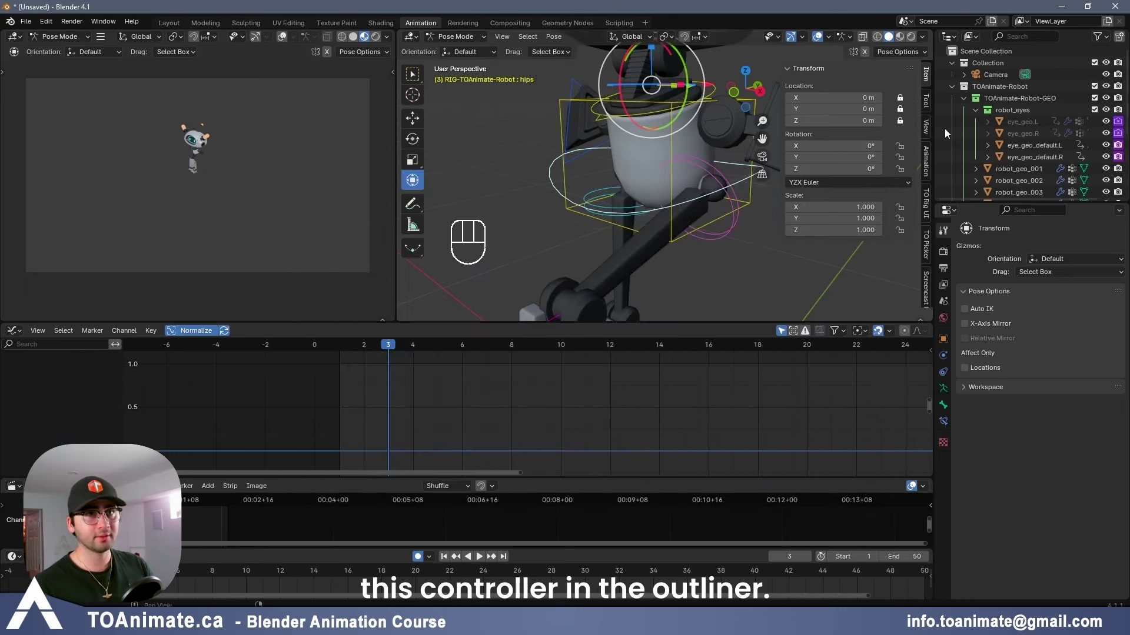
pyautogui.press('KP_Decimal')
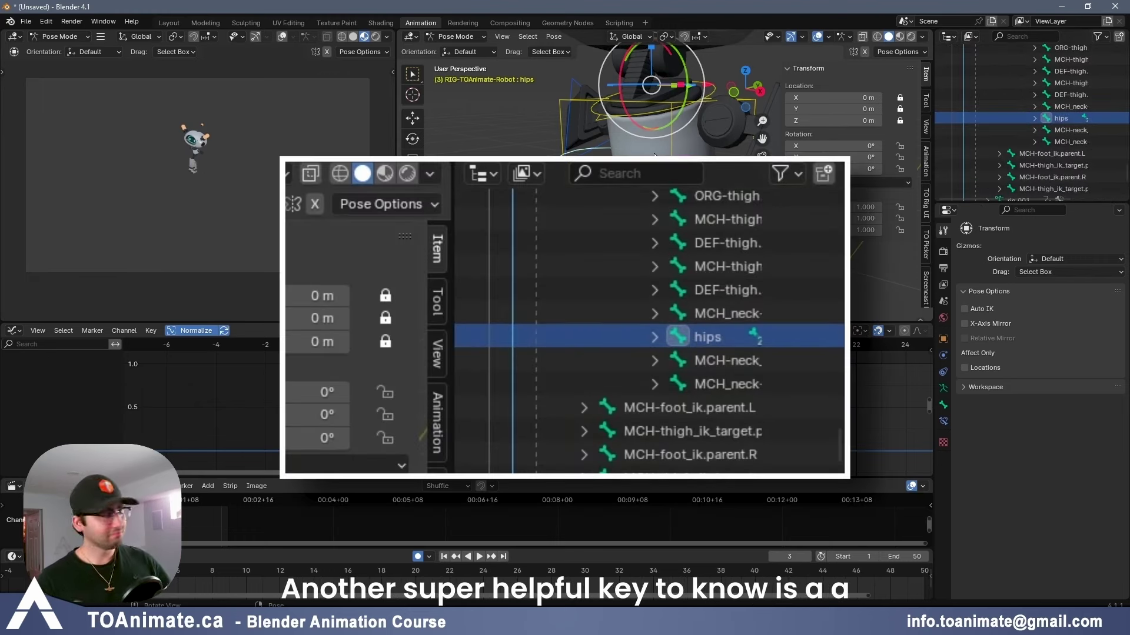
pyautogui.keyDown('shift'); pyautogui.moveTo(654, 155); pyautogui.dragTo(683, 186, button='middle'); pyautogui.keyUp('shift')
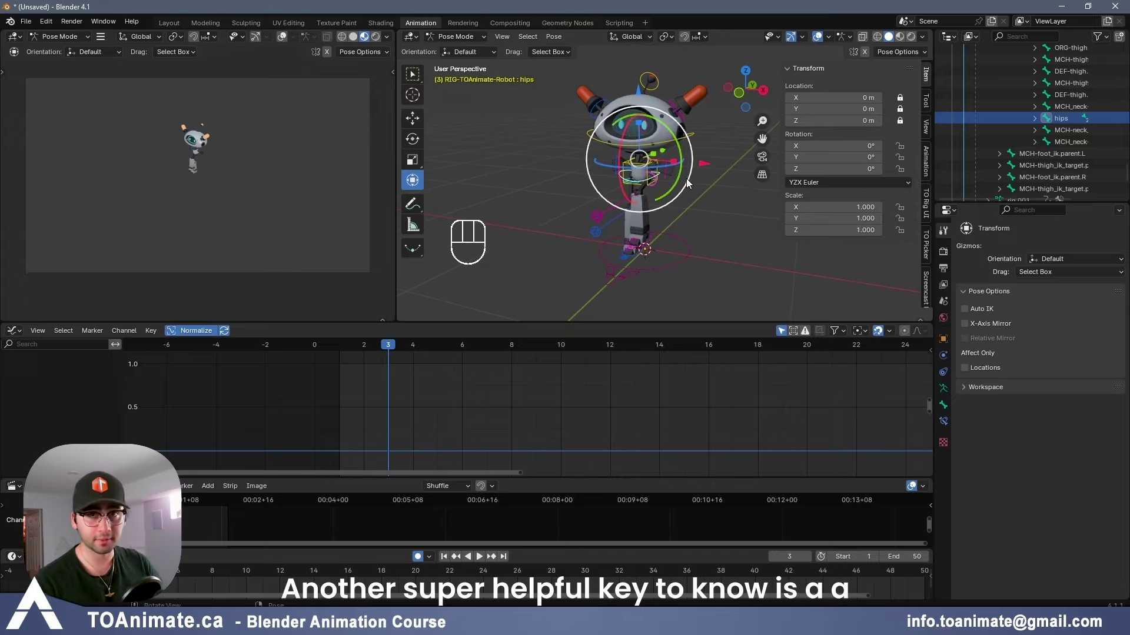
# - Keyframe all the robot's controllers at frame 1, and expand the head controller's animation channels
pyautogui.press('a')
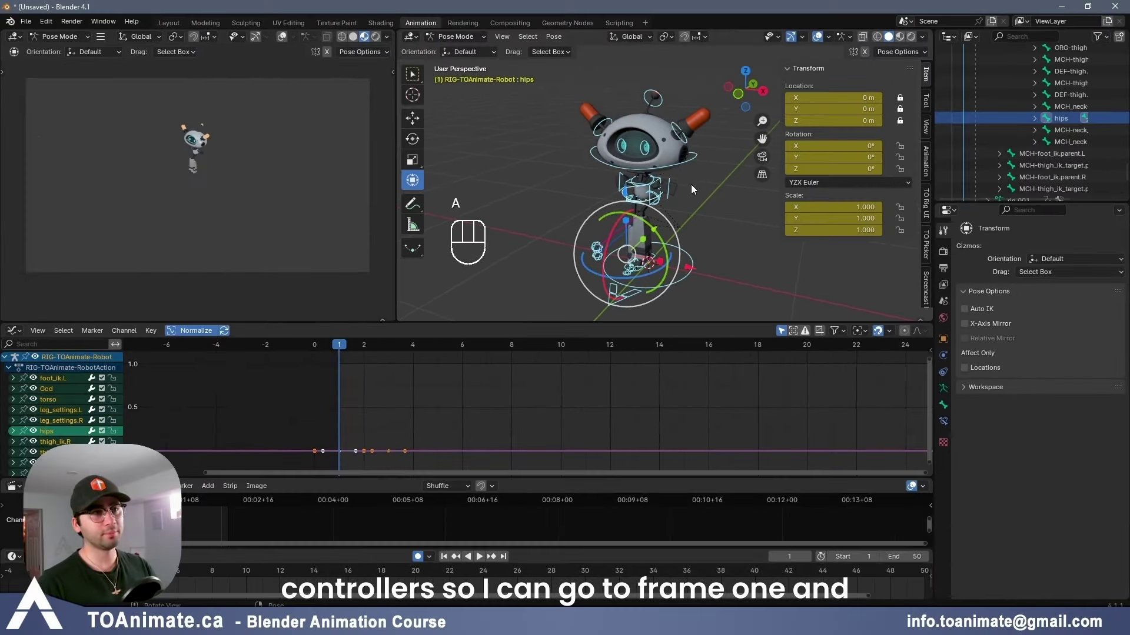
pyautogui.press('i')
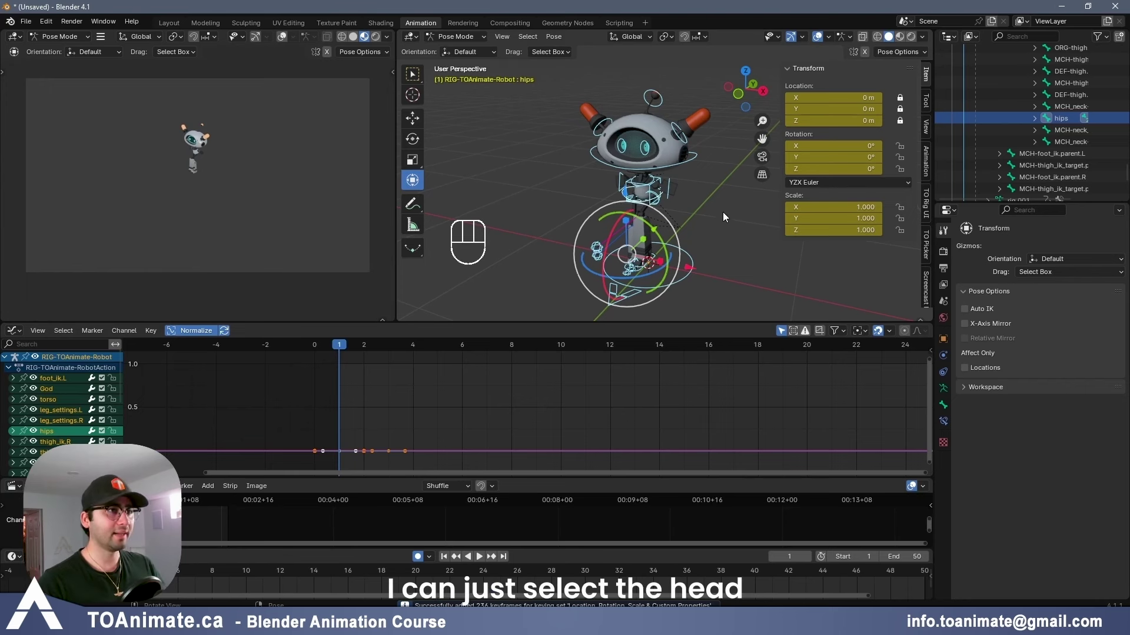
pyautogui.click(703, 185)
pyautogui.click(693, 159)
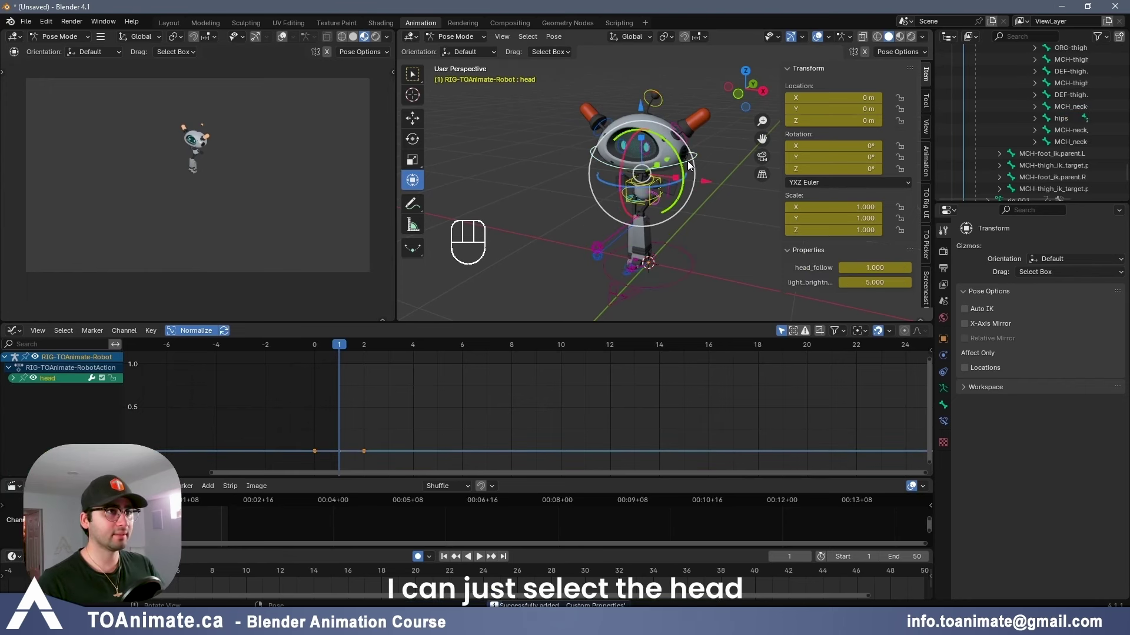
pyautogui.click(11, 381)
# - At frame 3, lower the robot's torso toward its front and reposition a foot controller to bend the legs
pyautogui.press('a')
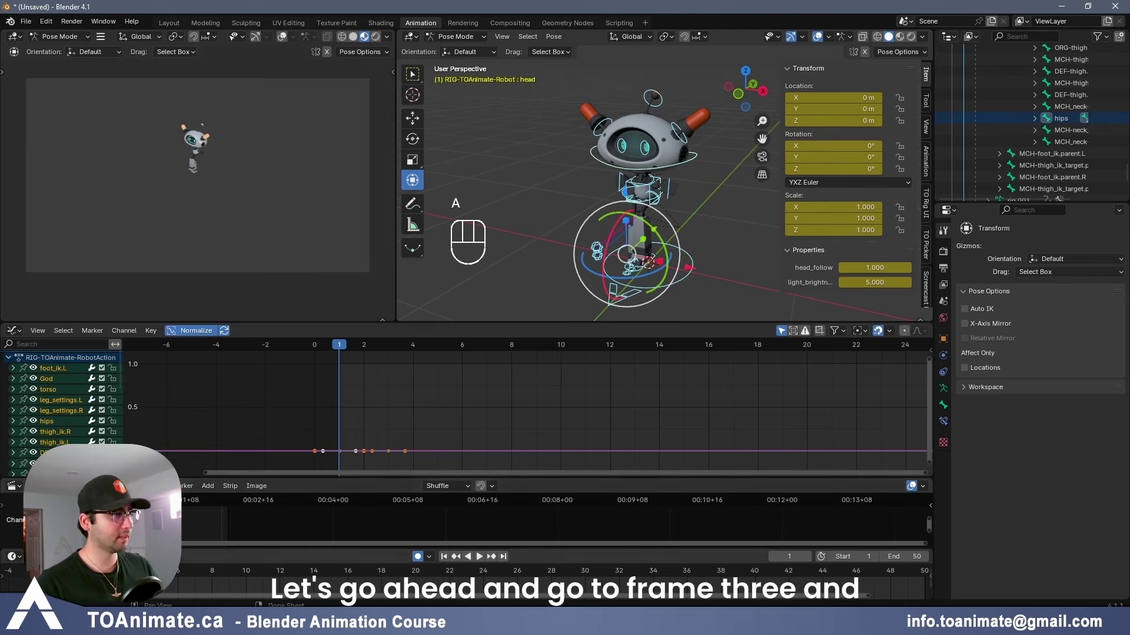
pyautogui.click(389, 345)
pyautogui.moveTo(569, 263); pyautogui.dragTo(495, 233, button='middle')
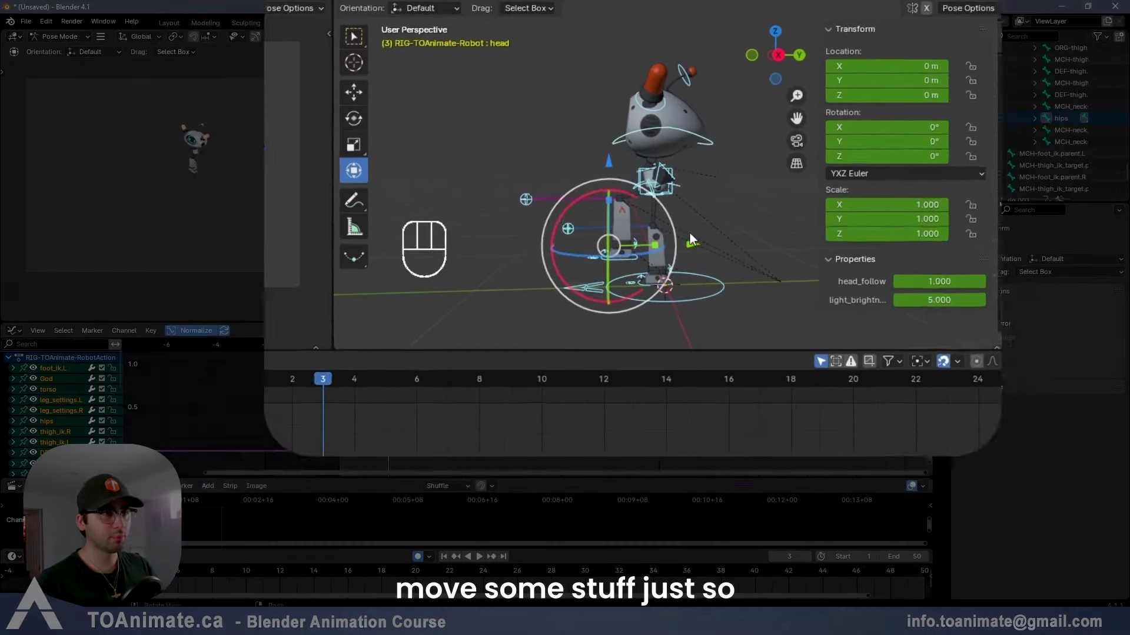
pyautogui.scroll(2, 682, 190)
pyautogui.click(683, 190)
pyautogui.click(686, 195)
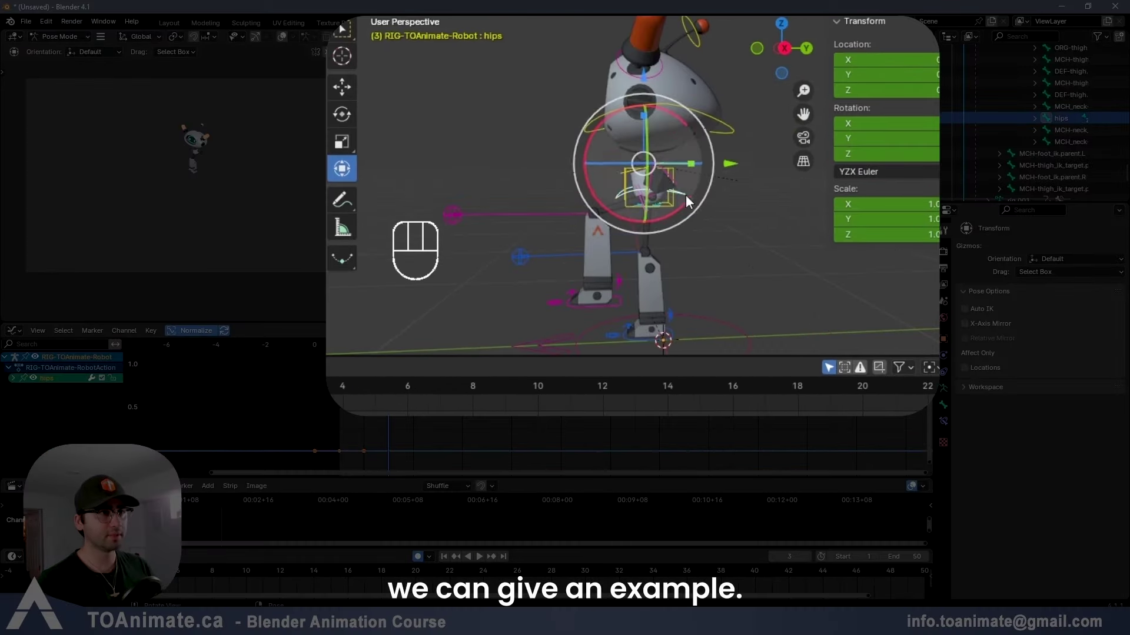
pyautogui.keyDown('shift'); pyautogui.moveTo(686, 196); pyautogui.dragTo(712, 151, button='middle'); pyautogui.keyUp('shift')
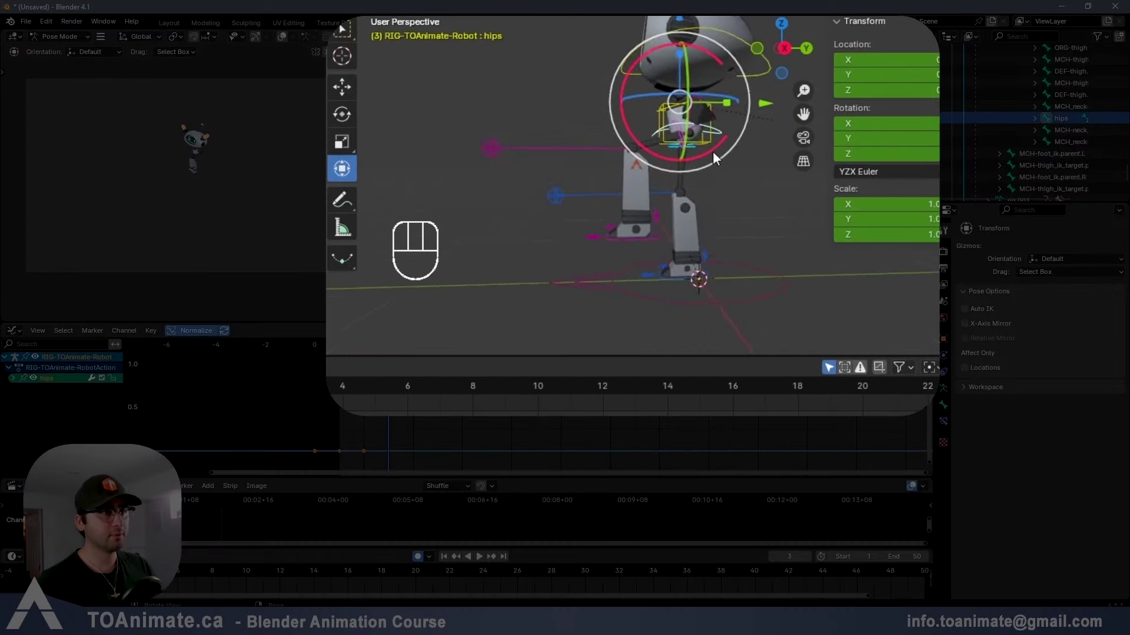
pyautogui.click(663, 123)
pyautogui.moveTo(681, 112); pyautogui.dragTo(651, 144)
pyautogui.click(647, 238)
pyautogui.press('g')
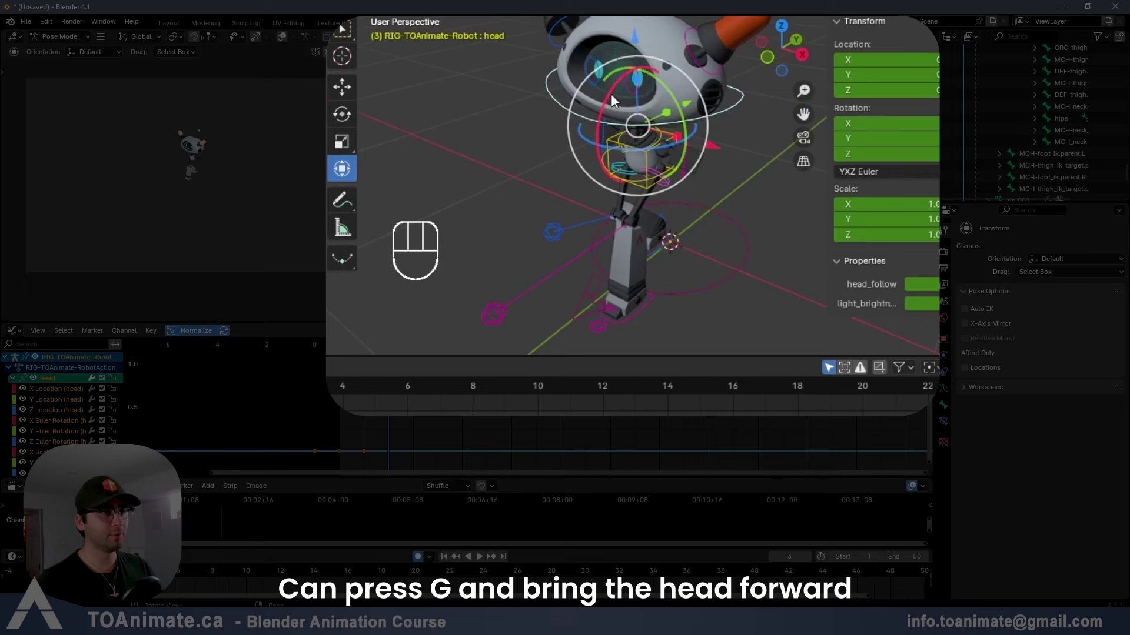
# - Tilt the head controller forward to about 34° on X and keyframe all controllers at frame 3
pyautogui.moveTo(612, 105); pyautogui.dragTo(608, 128)
pyautogui.press('a')
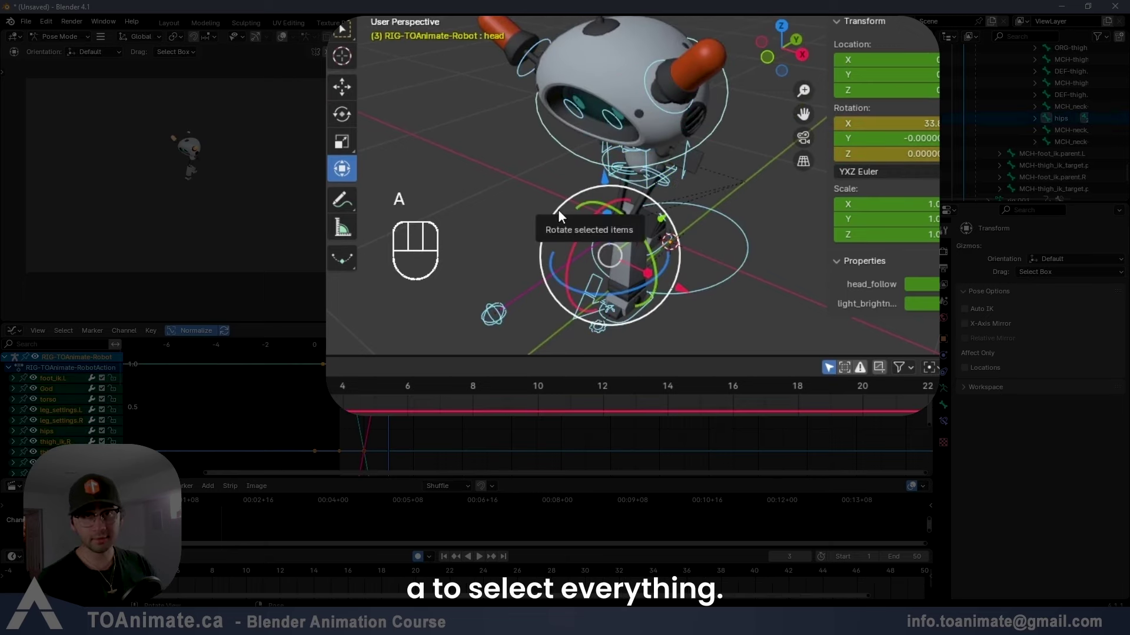
pyautogui.press('i')
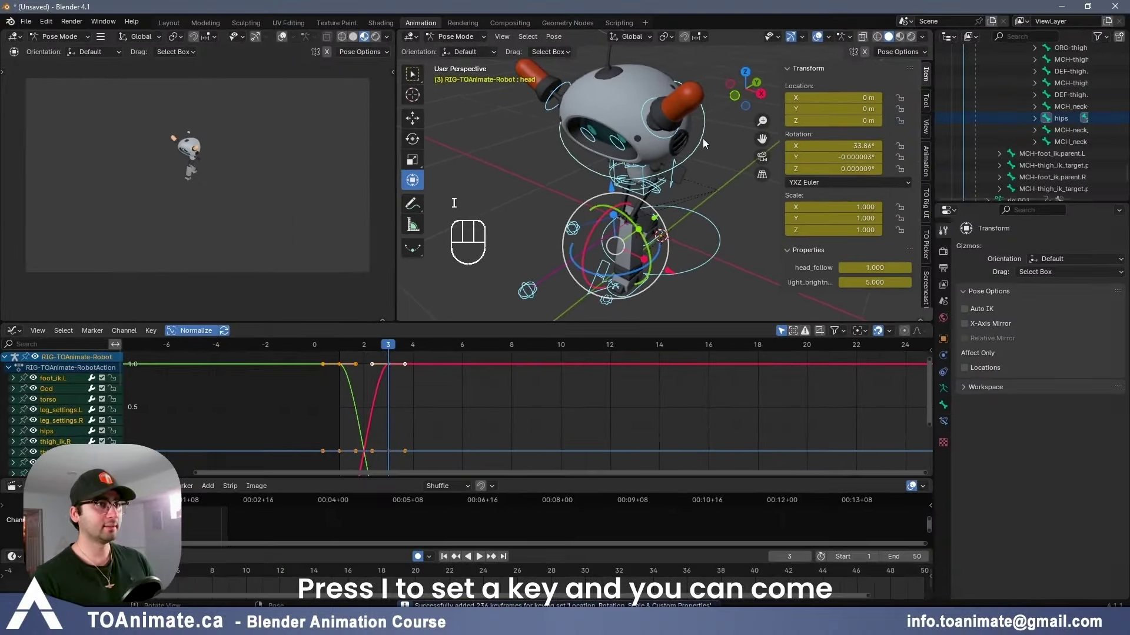
# - Isolate the head's Z Euler Rotation curve in the Graph Editor and frame all of its keys
pyautogui.click(703, 141)
pyautogui.click(49, 389)
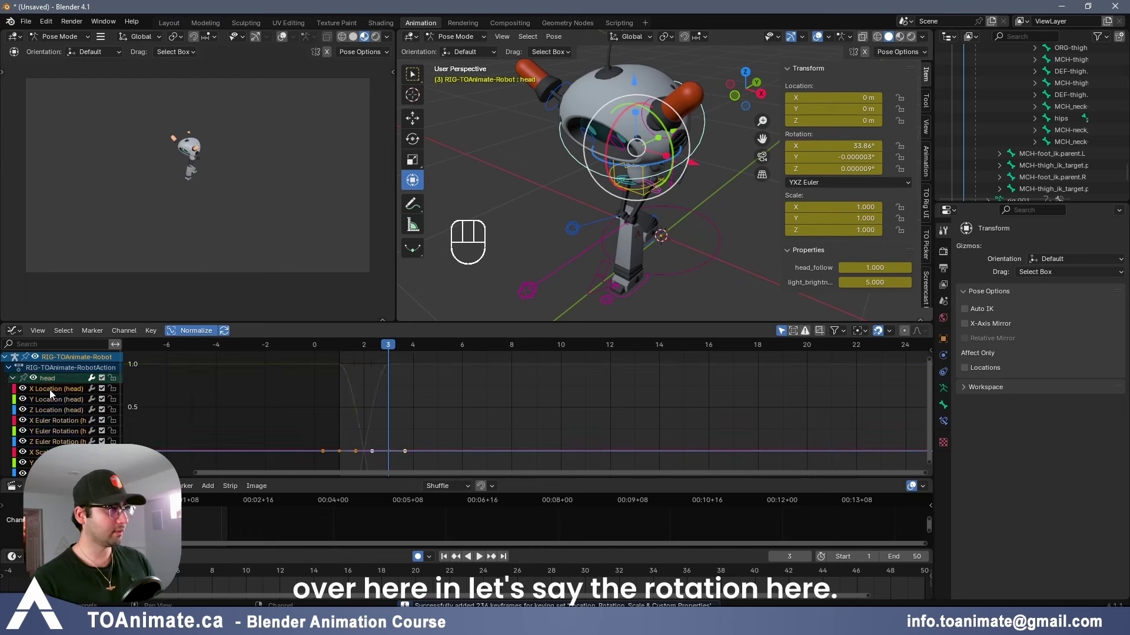
pyautogui.click(57, 408)
pyautogui.click(54, 444)
pyautogui.moveTo(620, 222); pyautogui.dragTo(518, 304, button='middle')
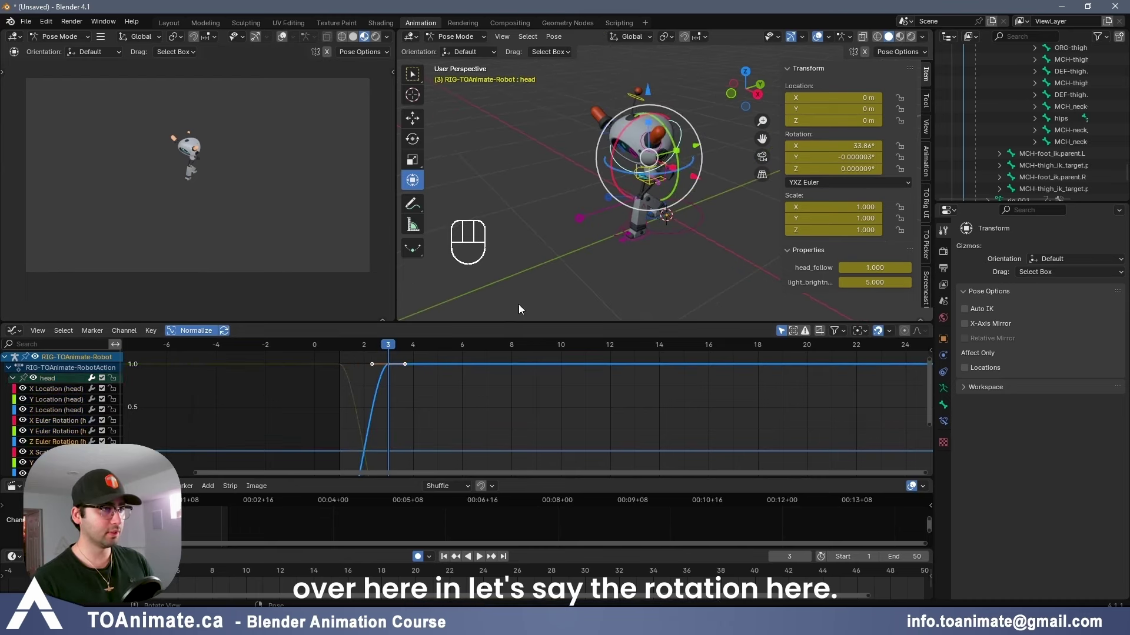
pyautogui.scroll(2, 412, 394)
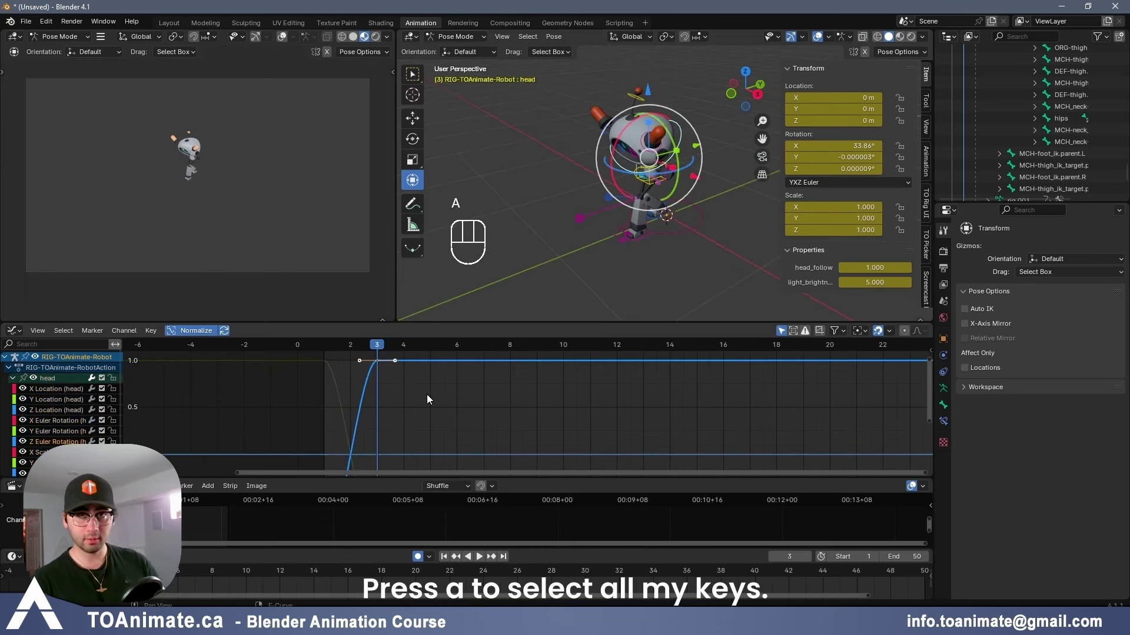
pyautogui.press('KP_Decimal')
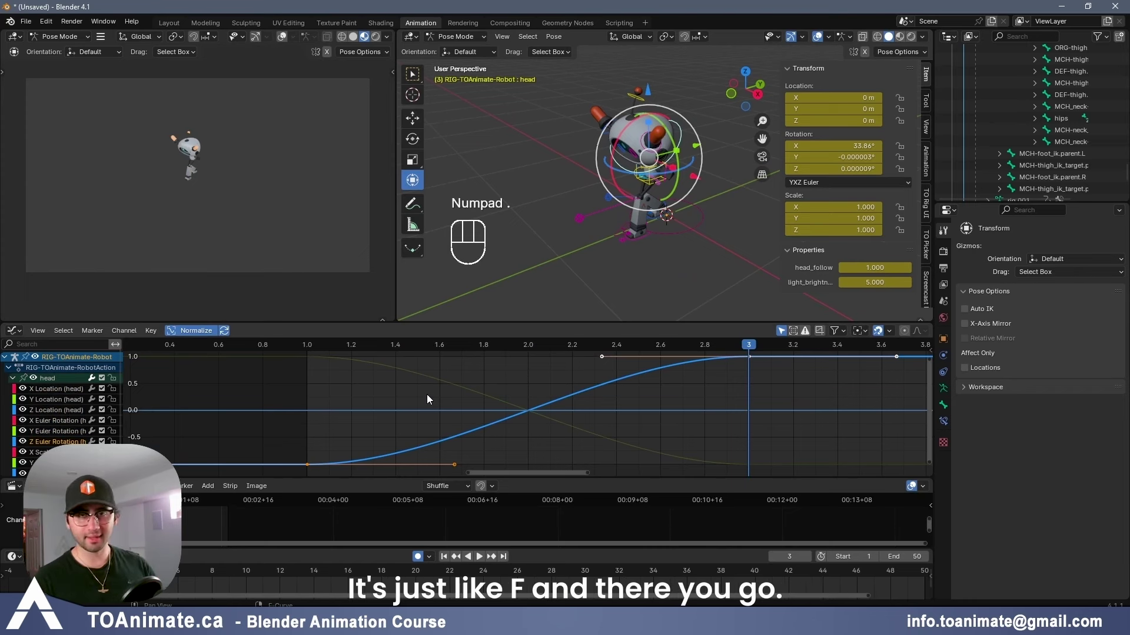
pyautogui.scroll(-2, 429, 396)
# - Select all keys in the Timeline and frame them, leaving a wider frame range in view
pyautogui.click(150, 584)
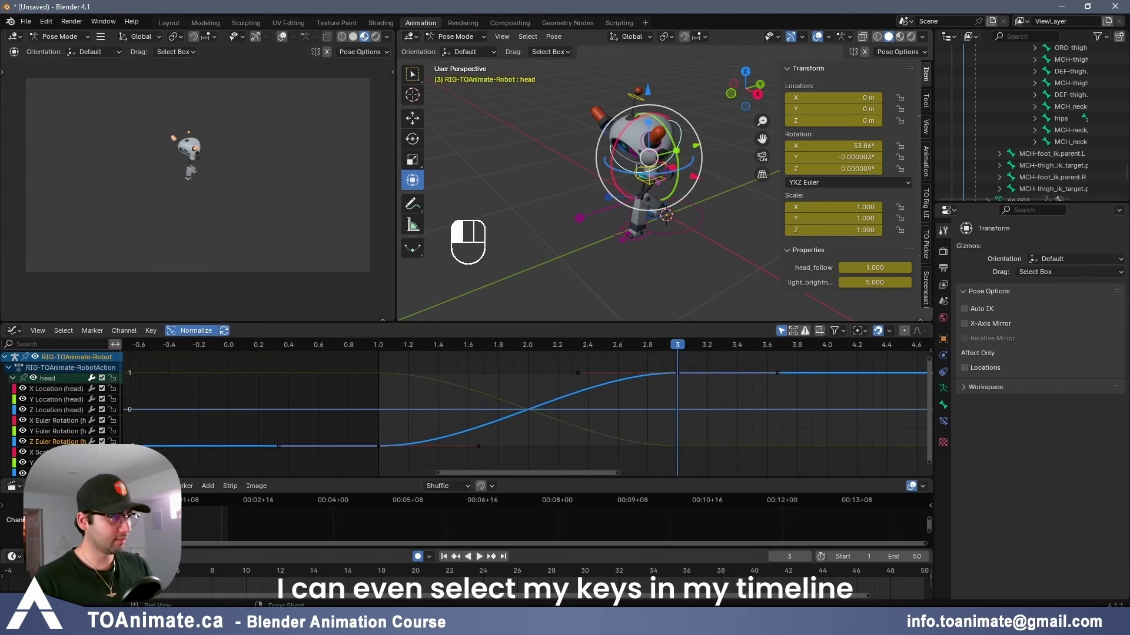
pyautogui.press('KP_Decimal')
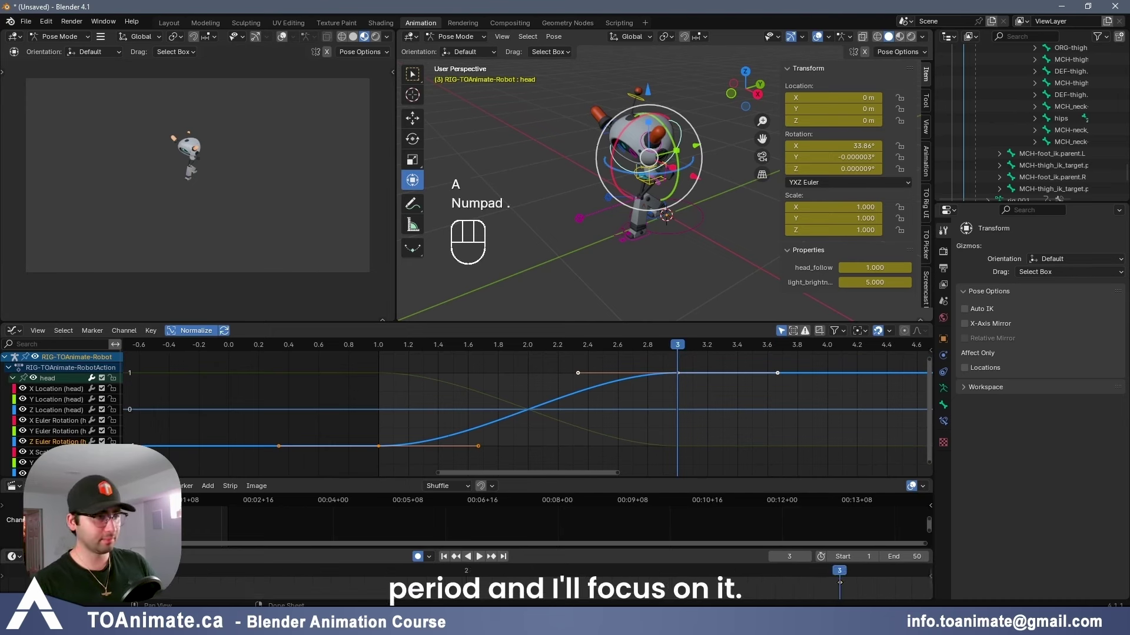
pyautogui.keyDown('ctrl'); pyautogui.moveTo(218, 591); pyautogui.dragTo(179, 587, button='middle'); pyautogui.keyUp('ctrl')
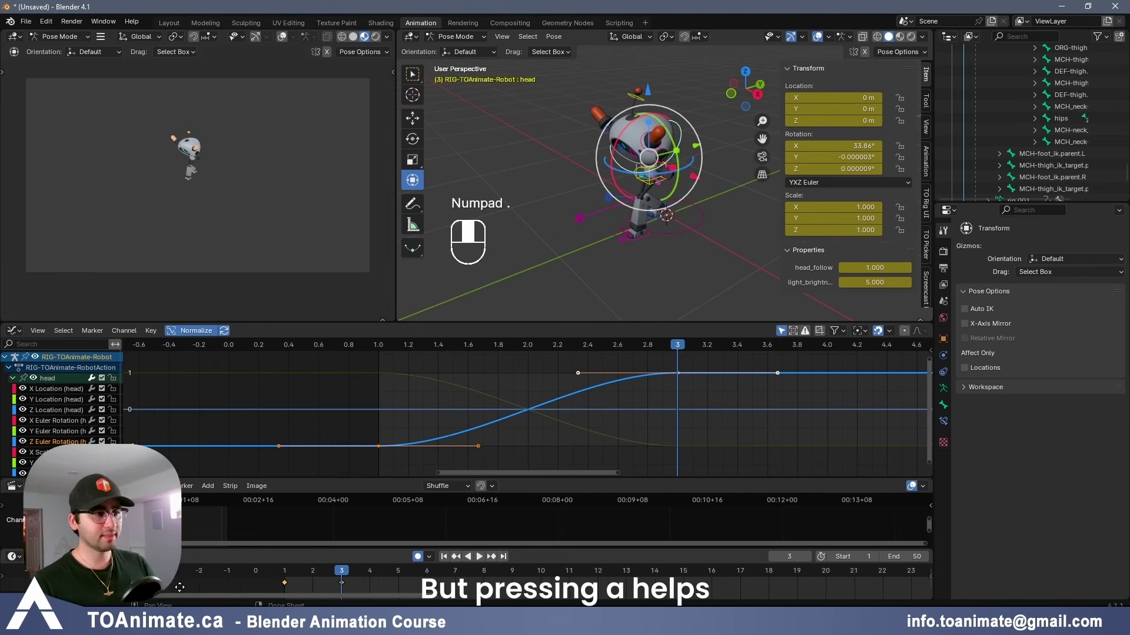
# - Select everything in the Graph Editor's curves, its channel list, and the main viewport's controllers
pyautogui.click(547, 409)
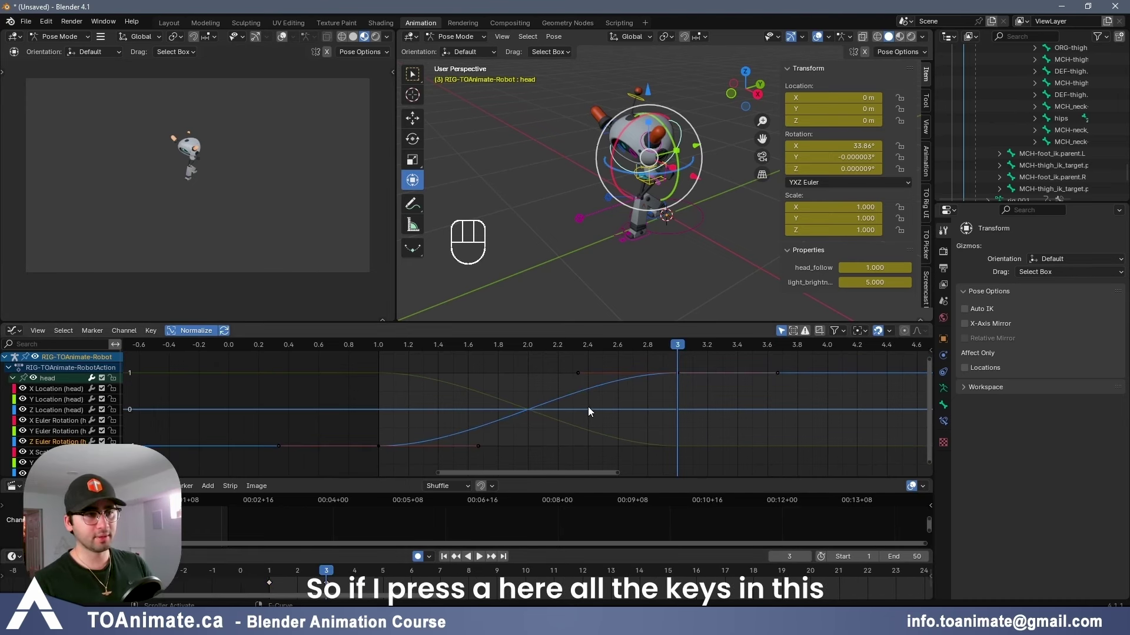
pyautogui.press('a')
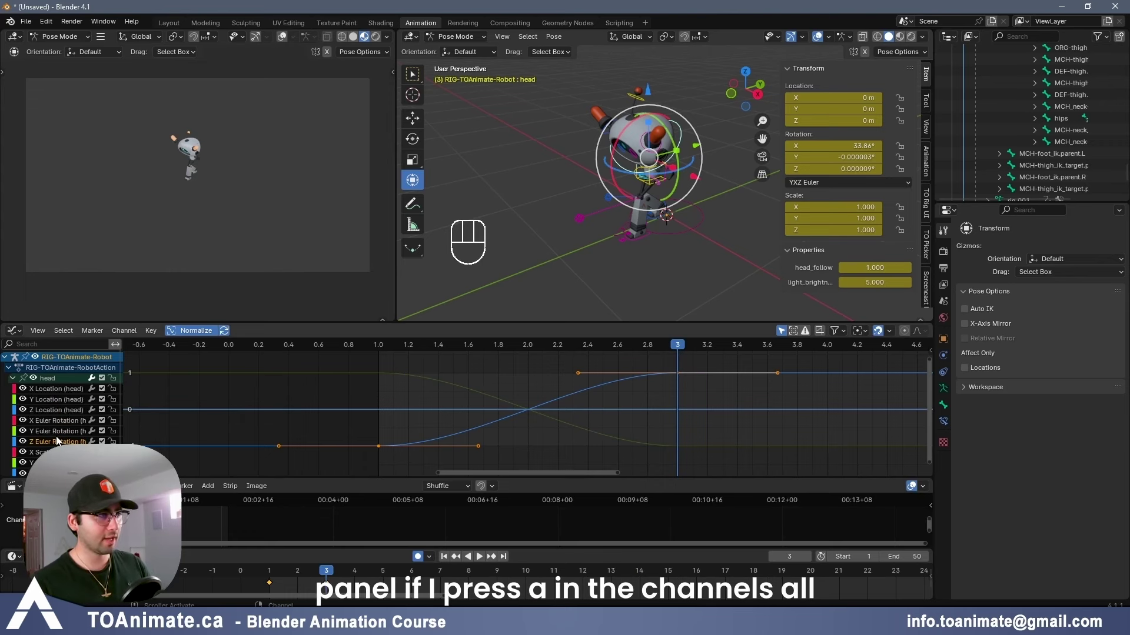
pyautogui.press('a')
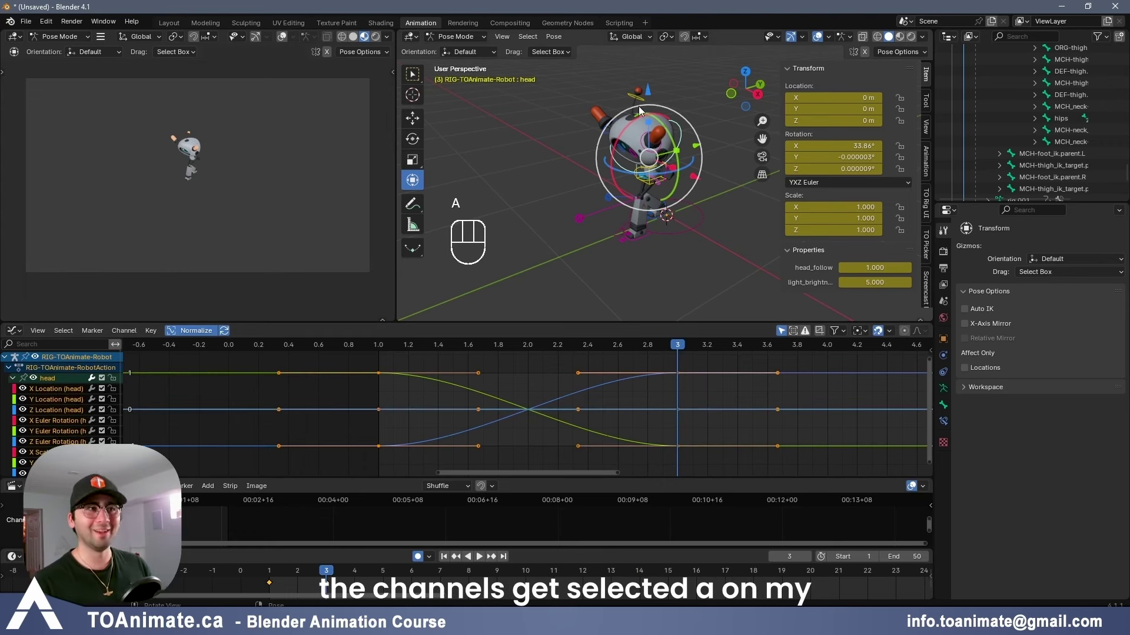
pyautogui.press('a')
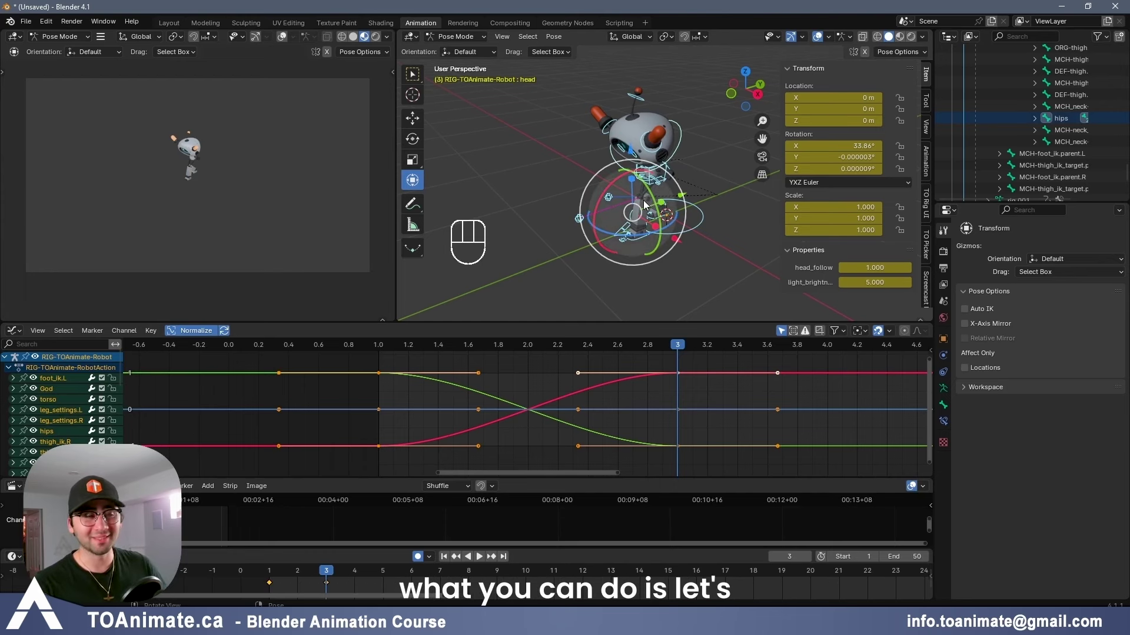
# - View the robot from the side and move the frame 3 keys to frame 10 in the Timeline
pyautogui.moveTo(644, 200); pyautogui.dragTo(721, 199, button='middle')
pyautogui.click(297, 576)
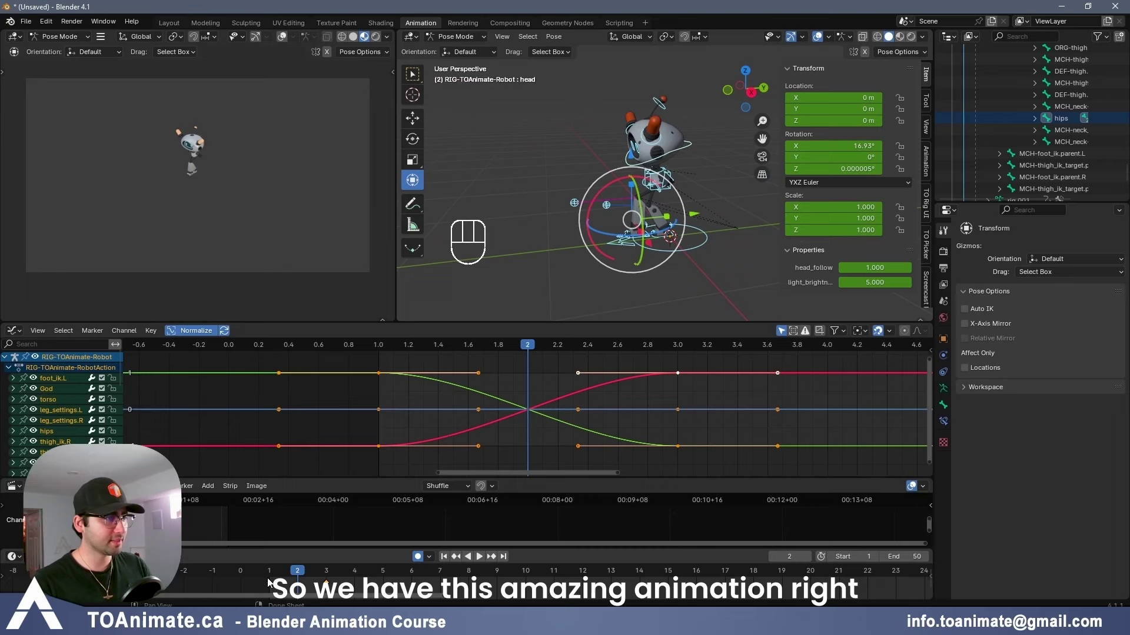
pyautogui.moveTo(269, 574); pyautogui.dragTo(298, 572)
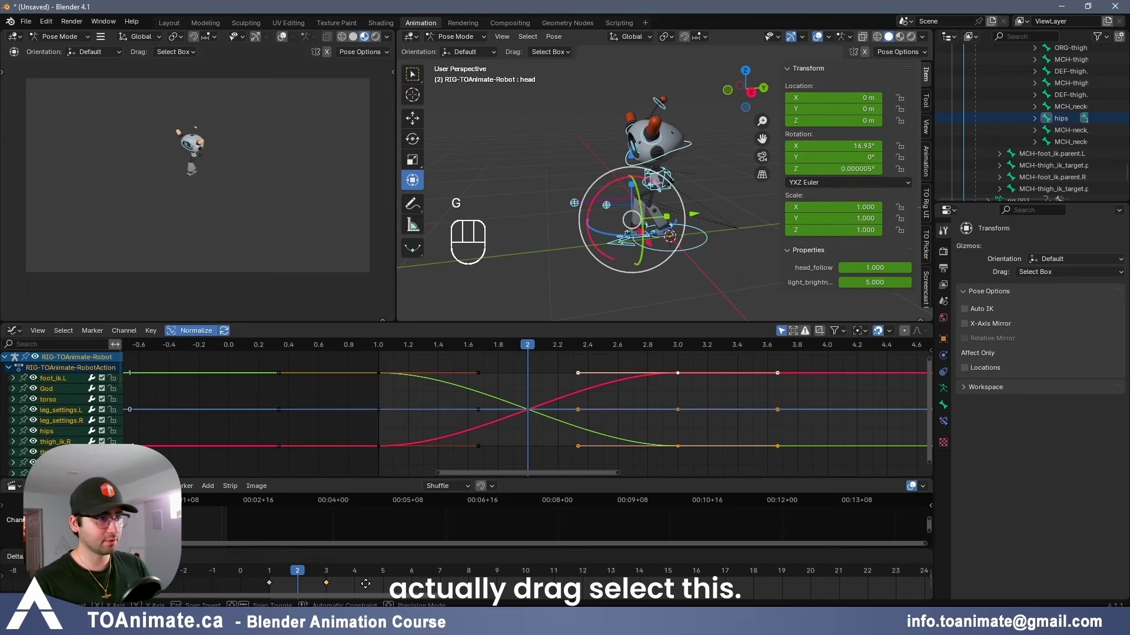
pyautogui.press('g')
pyautogui.click(535, 591)
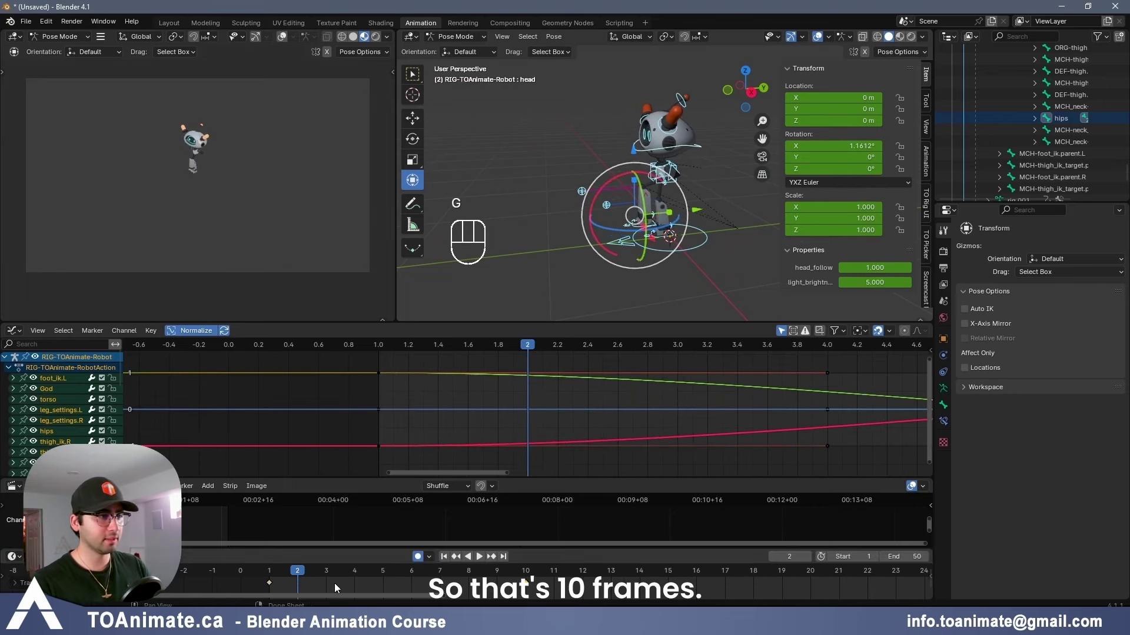
# - Play back the robot's animation and stop it
pyautogui.press('space')
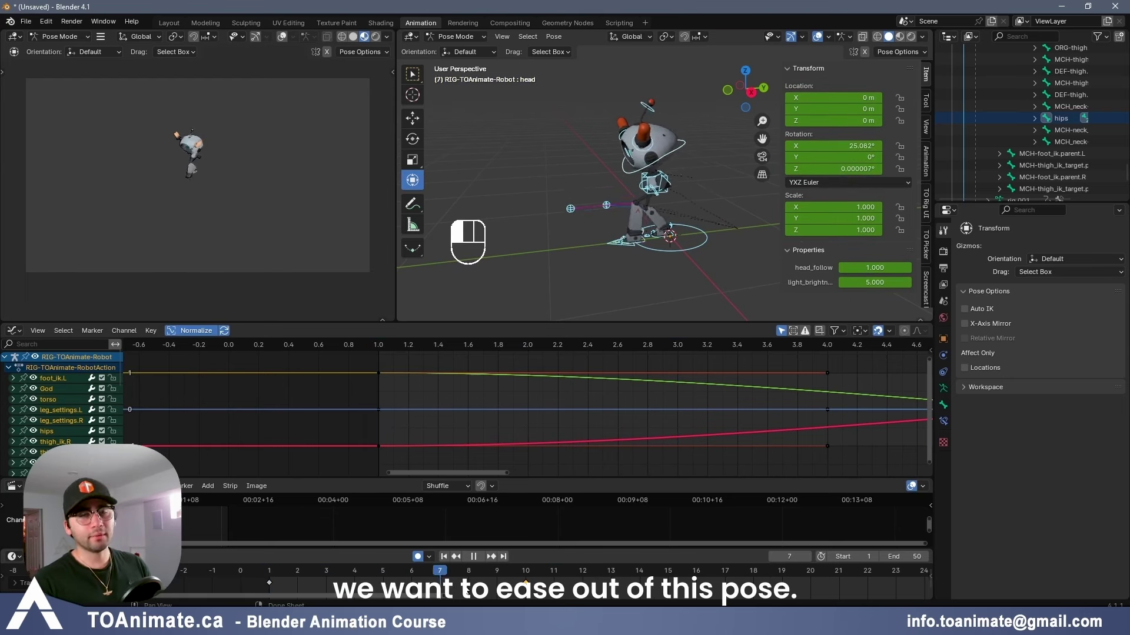
pyautogui.press('space')
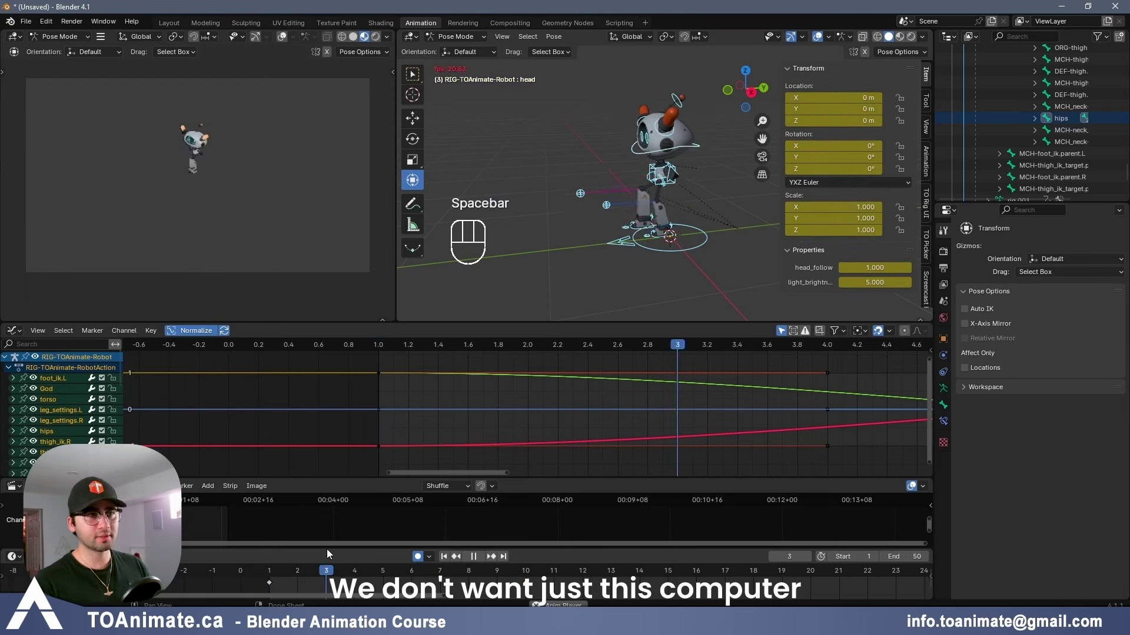
pyautogui.press('space')
# - At frame 5, create a breakdown pose for all controllers that strongly favours the frame 1 pose
pyautogui.moveTo(297, 574); pyautogui.dragTo(323, 576)
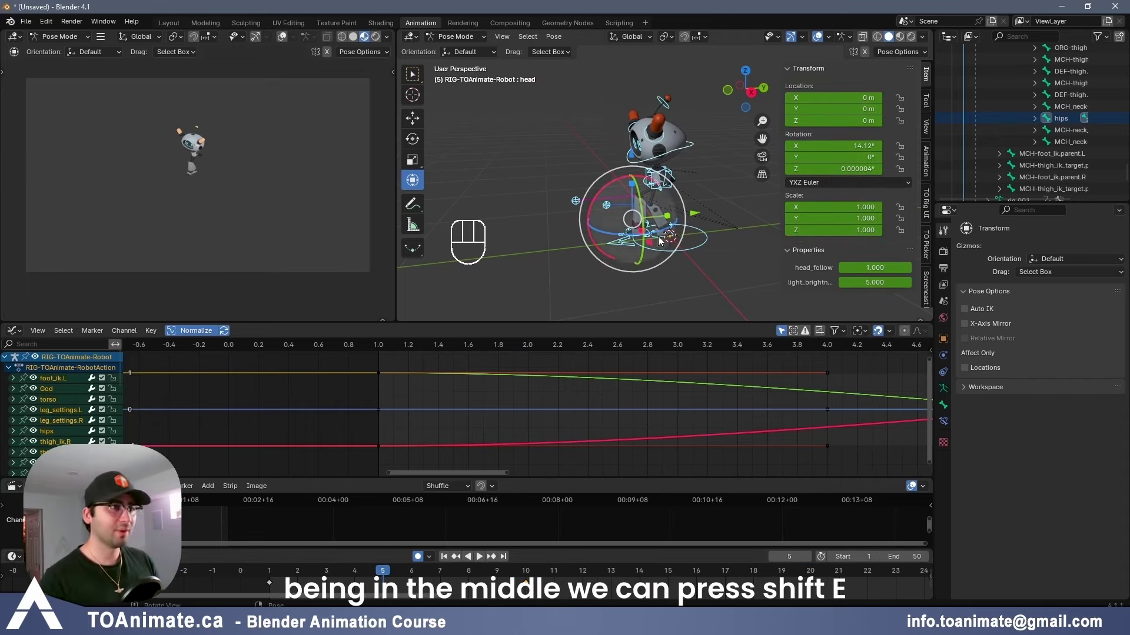
pyautogui.hotkey('shift', 'e')
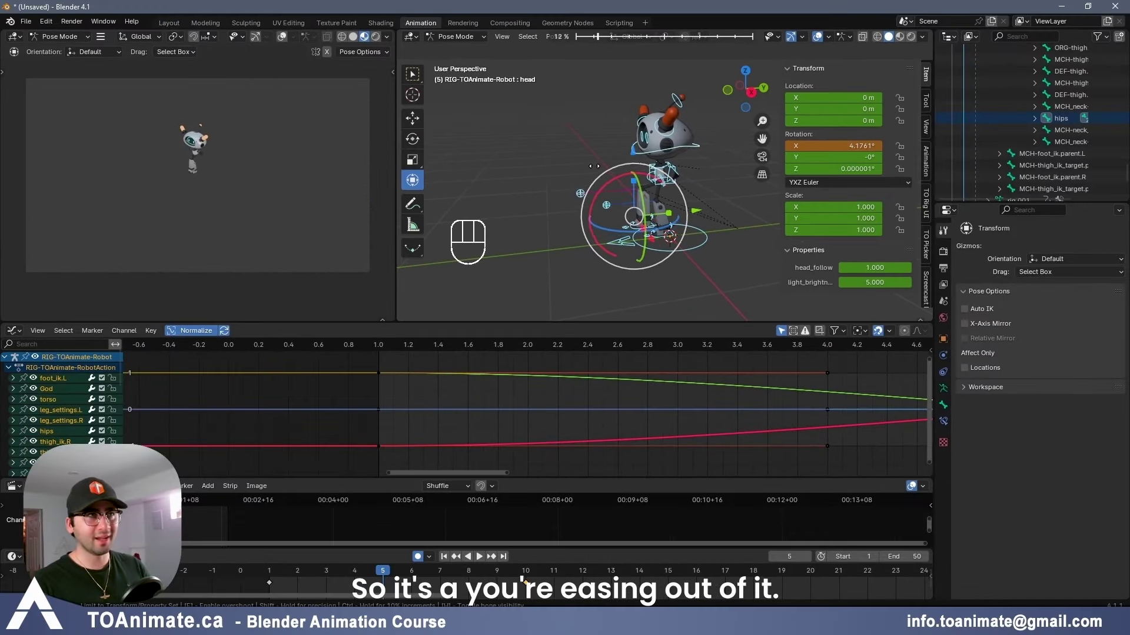
pyautogui.click(596, 166)
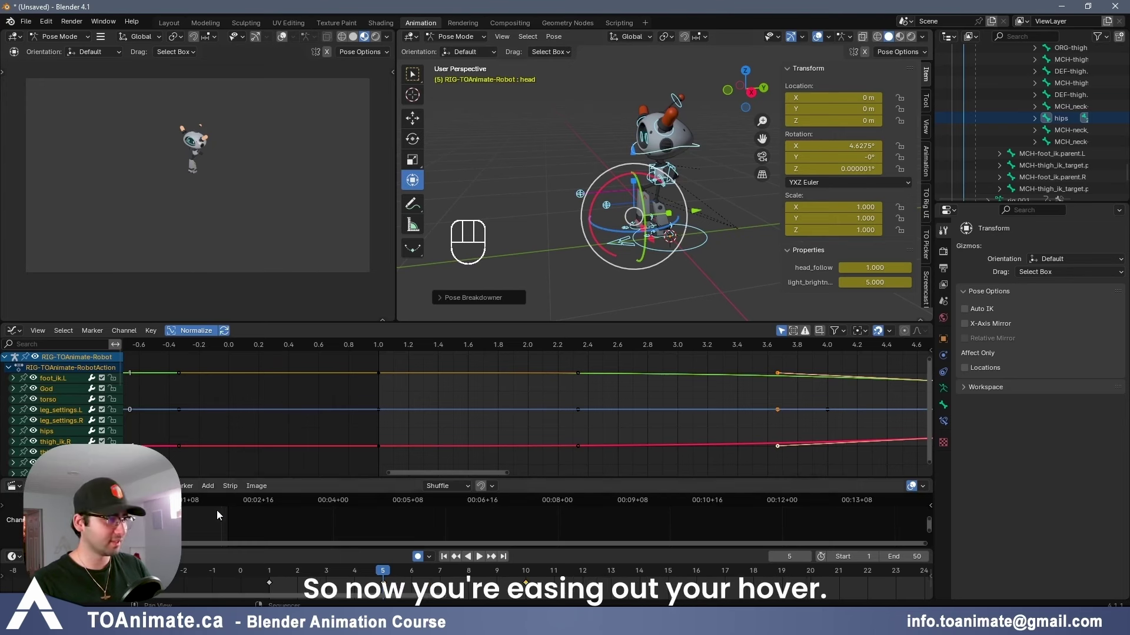
# - Play back and scrub the robot's animation up to frame 10 to review the ease out of the first pose
pyautogui.press('space')
pyautogui.press('space')
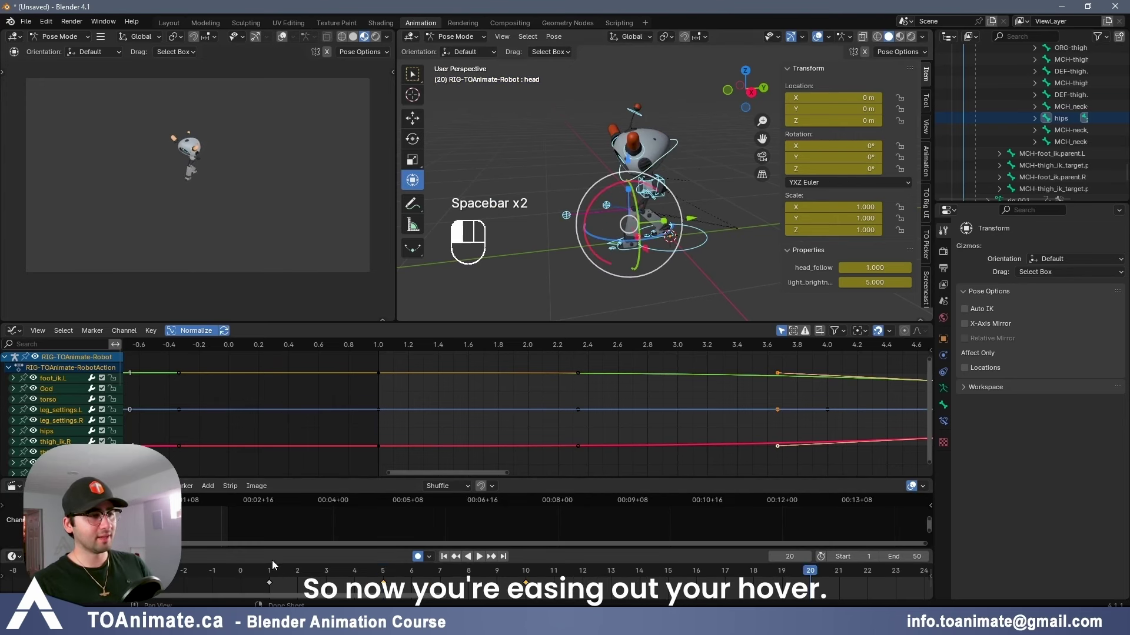
pyautogui.moveTo(272, 570); pyautogui.dragTo(559, 554)
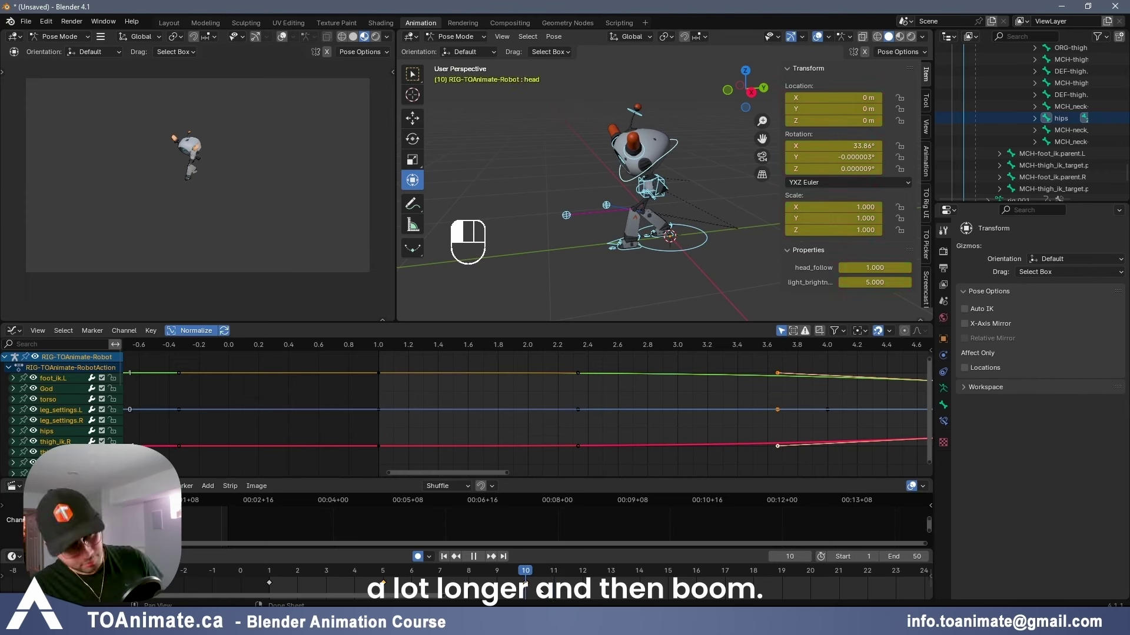
pyautogui.press('space')
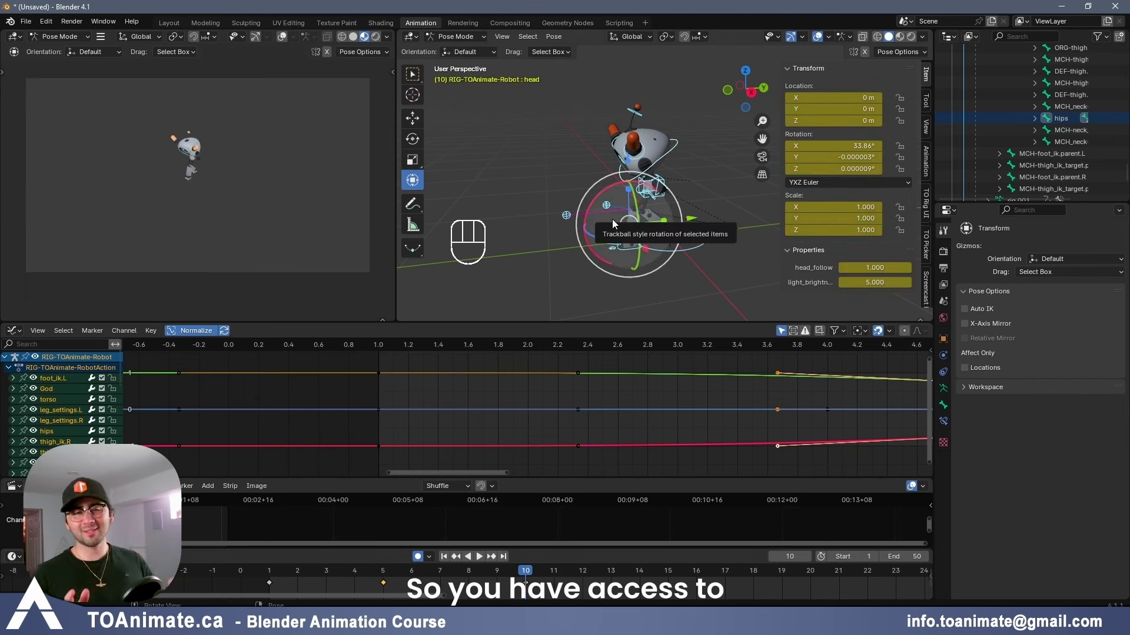
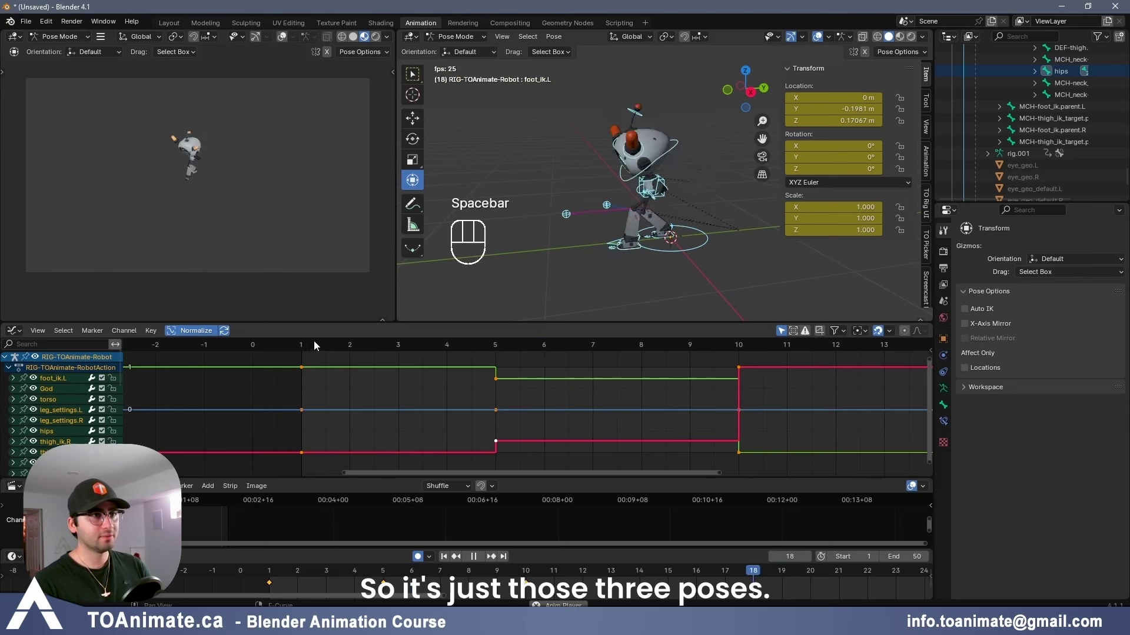
# - Review the stepped three-pose animation from frame 1 and bring up the keyframe interpolation options
pyautogui.press('space')
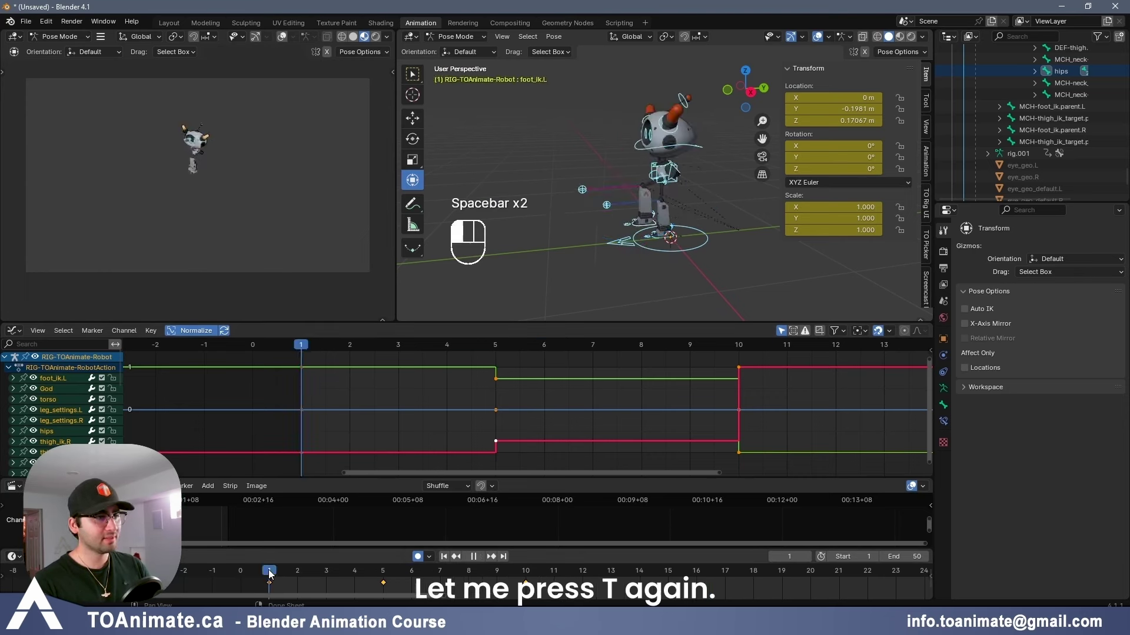
pyautogui.press('t')
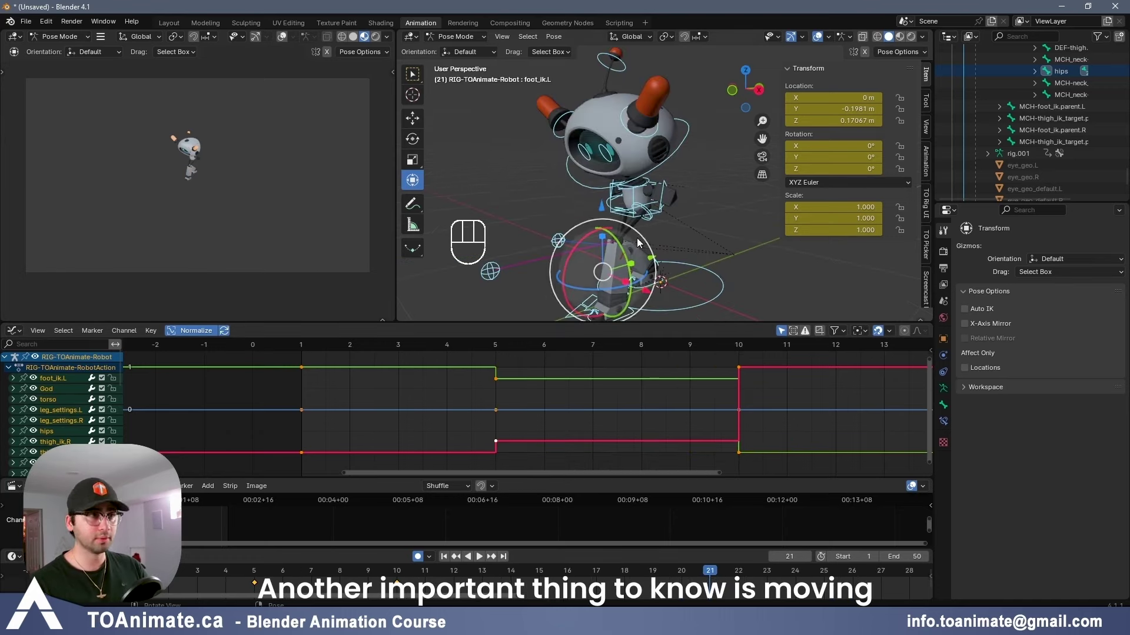
# - Check the transform orientation options and try moving the left foot controller along the global X axis
pyautogui.moveTo(637, 238); pyautogui.dragTo(652, 237, button='middle')
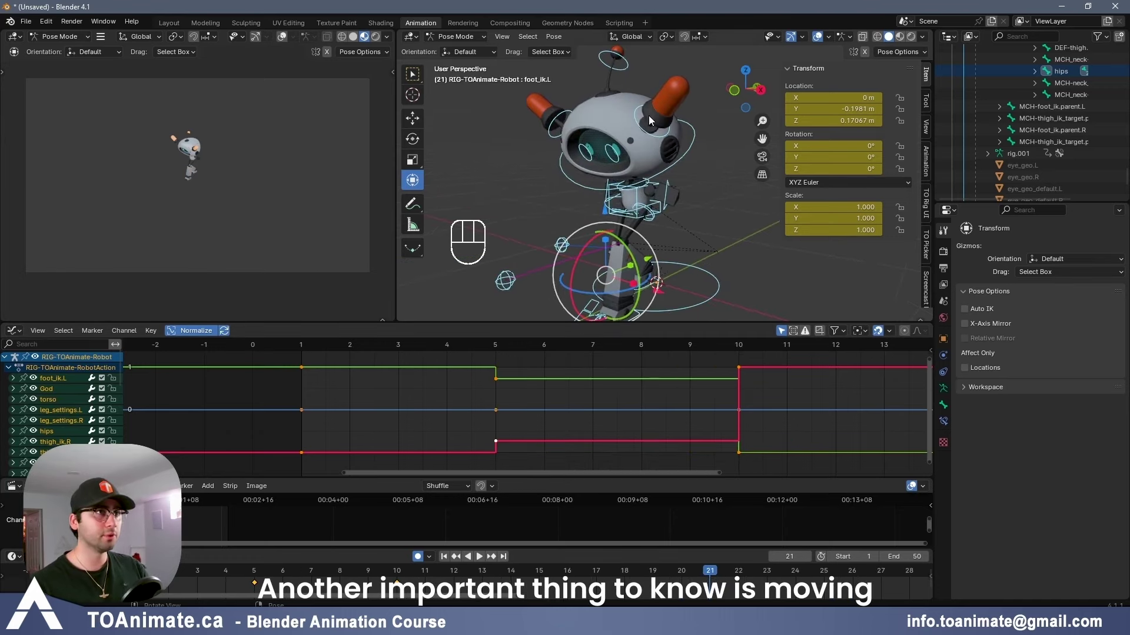
pyautogui.keyDown('shift'); pyautogui.moveTo(648, 116); pyautogui.dragTo(665, 90, button='middle'); pyautogui.keyUp('shift')
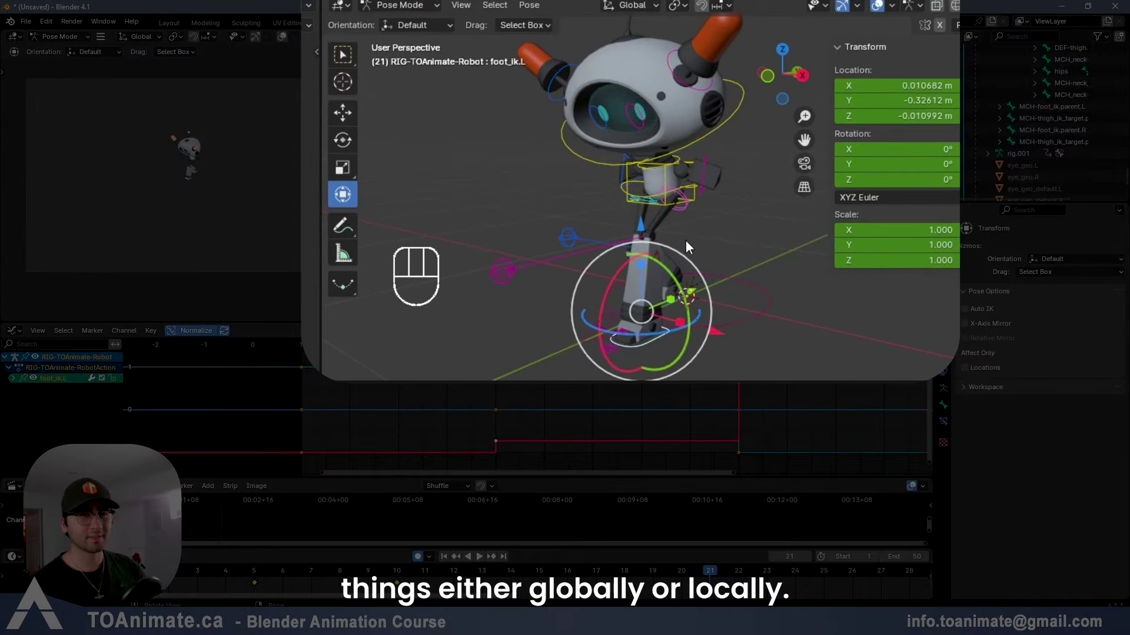
pyautogui.click(627, 8)
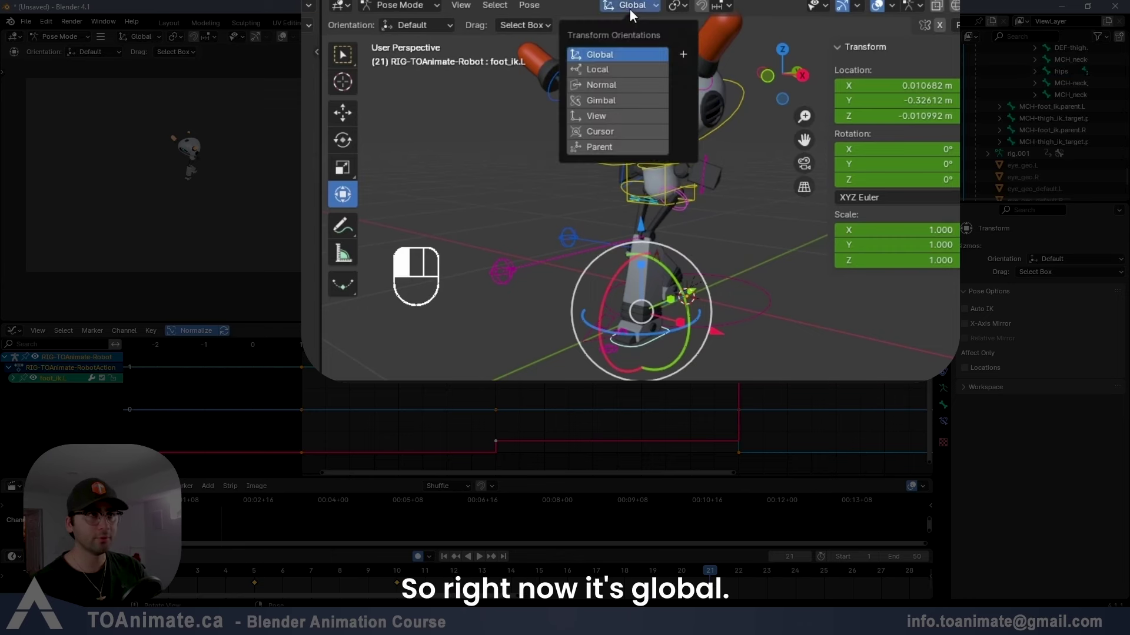
pyautogui.moveTo(676, 265); pyautogui.dragTo(718, 353, button='middle')
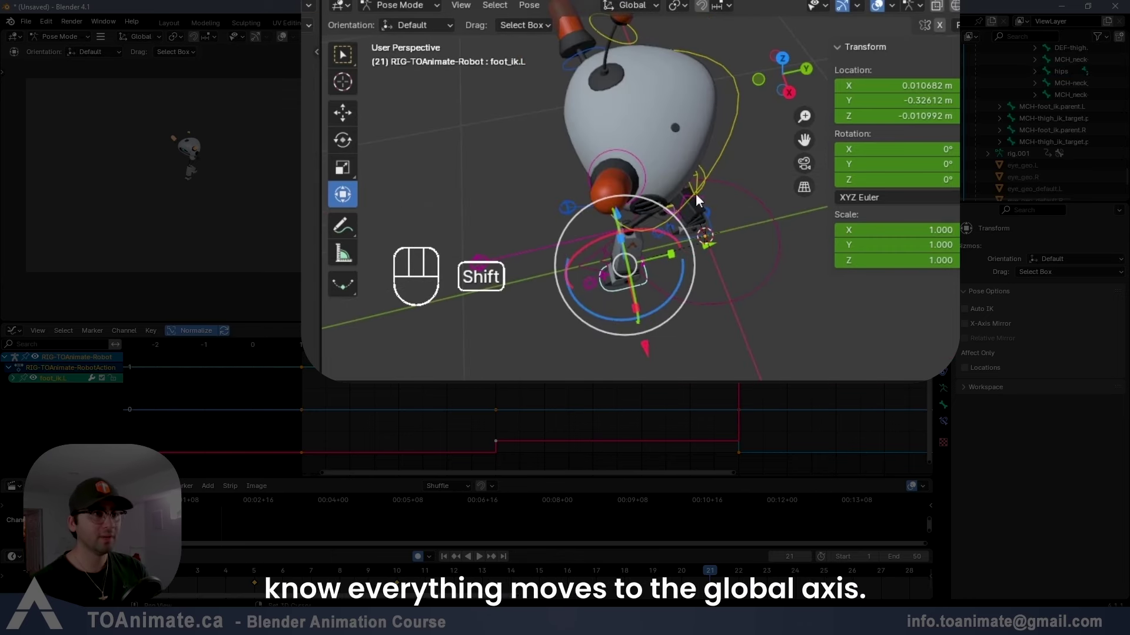
pyautogui.moveTo(696, 193); pyautogui.dragTo(768, 203, button='middle')
pyautogui.moveTo(768, 203); pyautogui.dragTo(795, 214)
pyautogui.moveTo(630, 250); pyautogui.dragTo(643, 258)
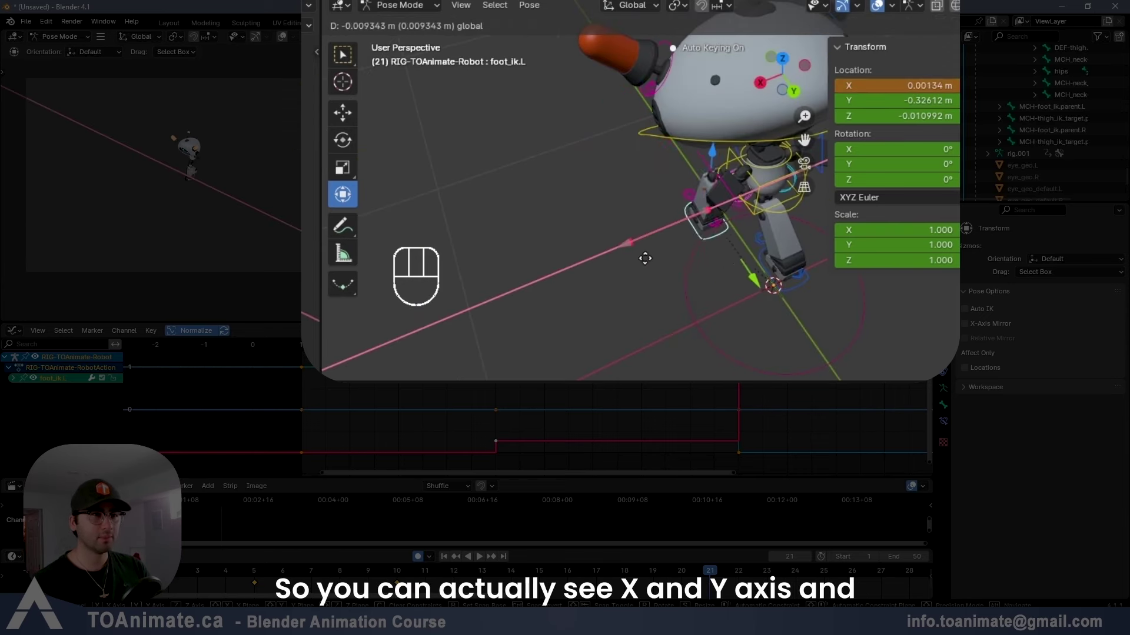
pyautogui.rightClick(642, 256)
# - Set the main viewport's transform orientation to Local
pyautogui.moveTo(556, 238); pyautogui.dragTo(601, 227, button='middle')
pyautogui.scroll(2, 637, 214)
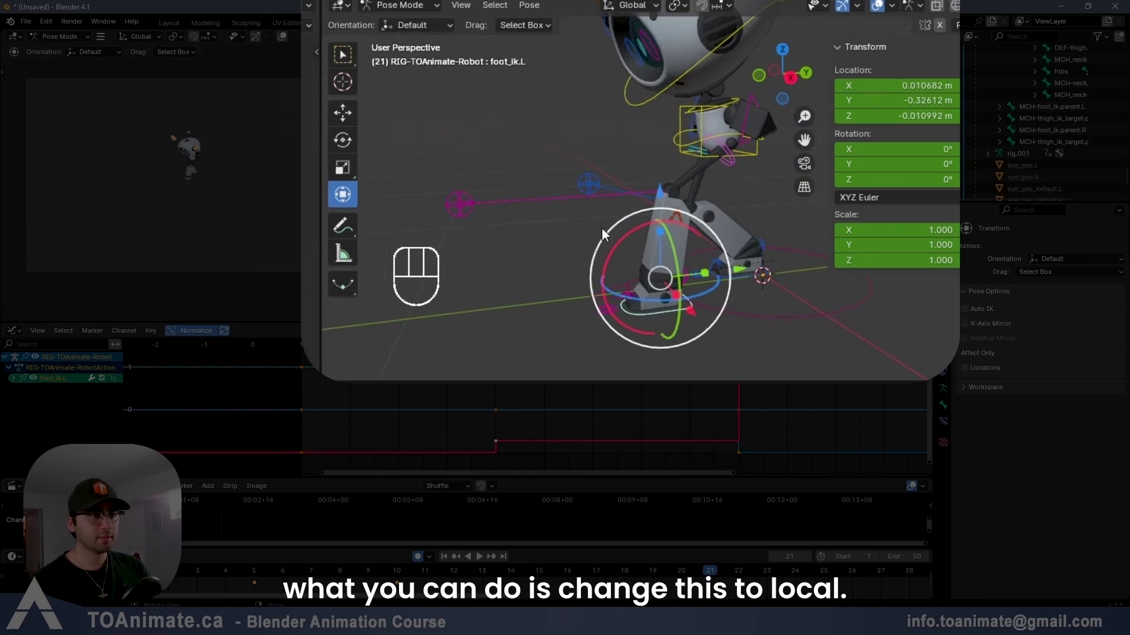
pyautogui.click(630, 5)
pyautogui.click(615, 71)
pyautogui.moveTo(615, 70); pyautogui.dragTo(721, 277, button='middle')
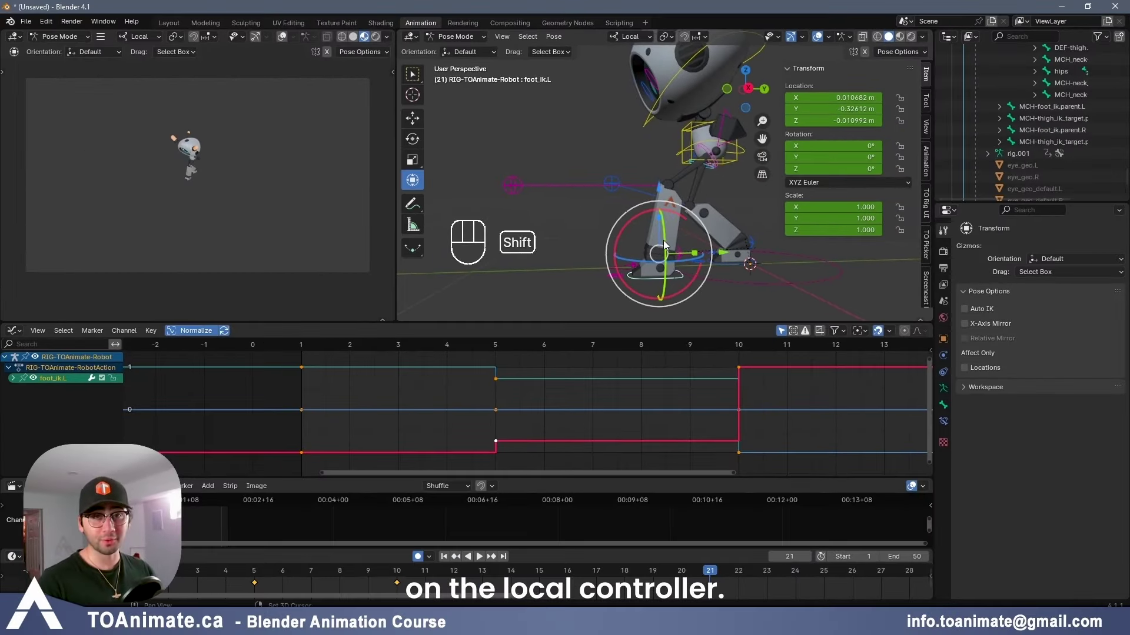
# - Raise the left foot controller along local Z to about 0.099 m and rotate it about 48° on X
pyautogui.keyDown('shift'); pyautogui.moveTo(699, 192); pyautogui.dragTo(641, 180, button='middle'); pyautogui.keyUp('shift')
pyautogui.moveTo(639, 179); pyautogui.dragTo(638, 145)
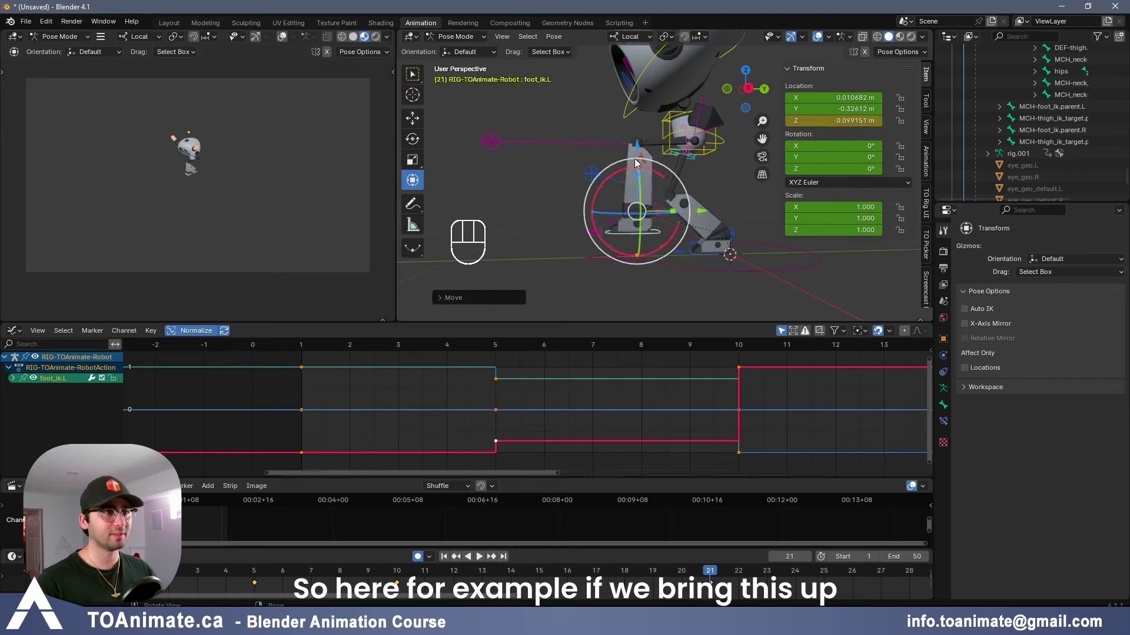
pyautogui.moveTo(602, 185); pyautogui.dragTo(603, 217)
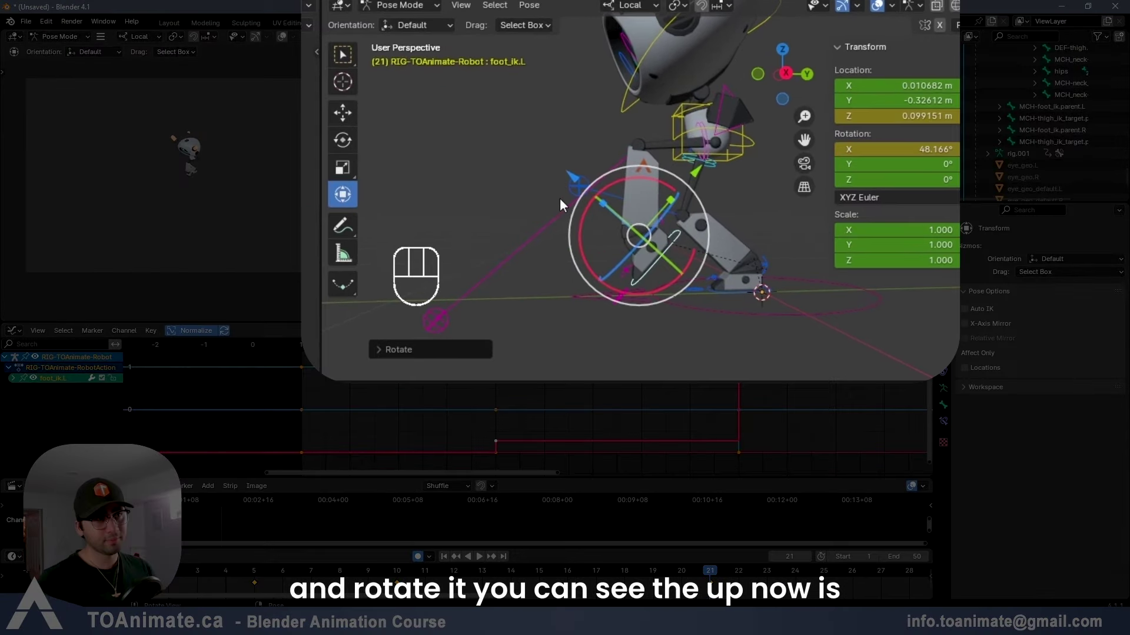
# - Slide the tilted left foot controller slightly along its local Z axis and bring up the transform orientation options
pyautogui.press('g')
pyautogui.press('z')
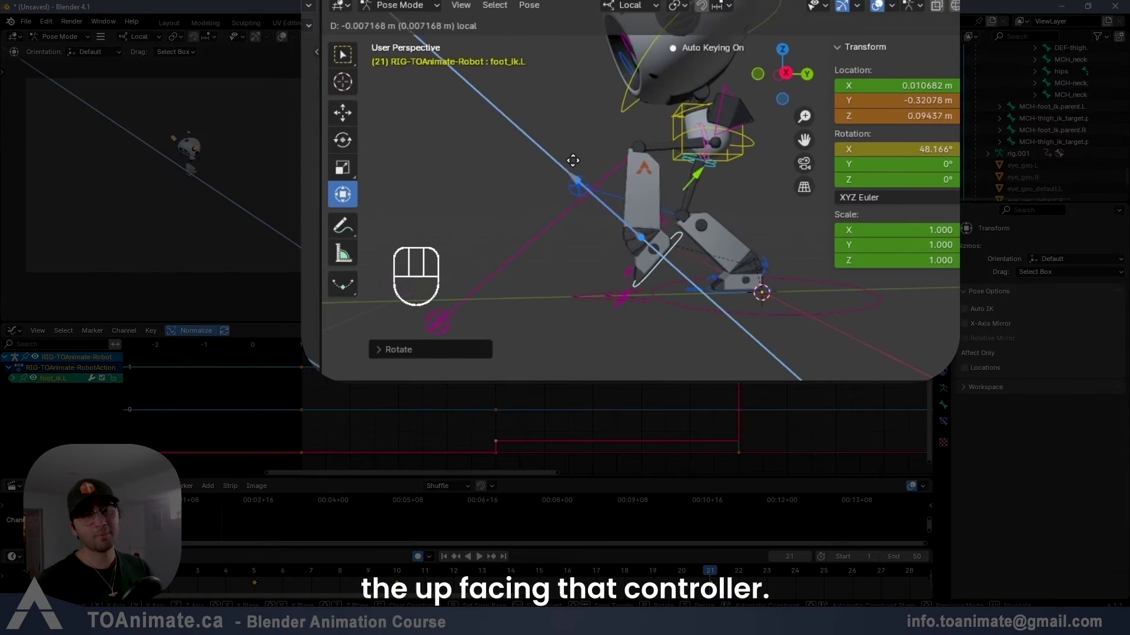
pyautogui.click(573, 164)
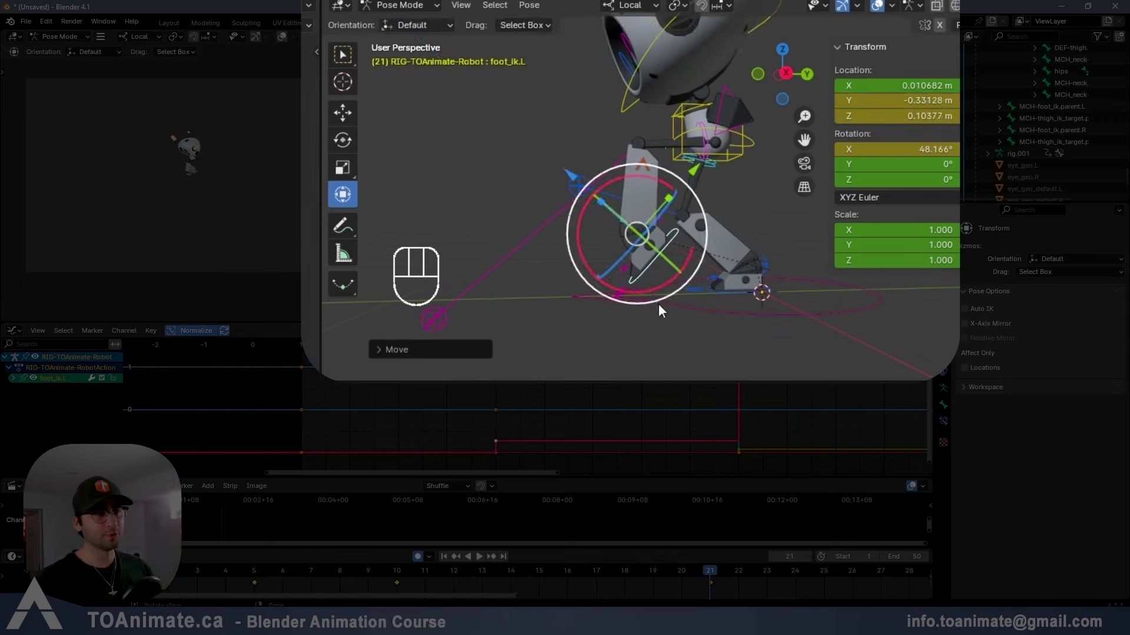
pyautogui.click(642, 8)
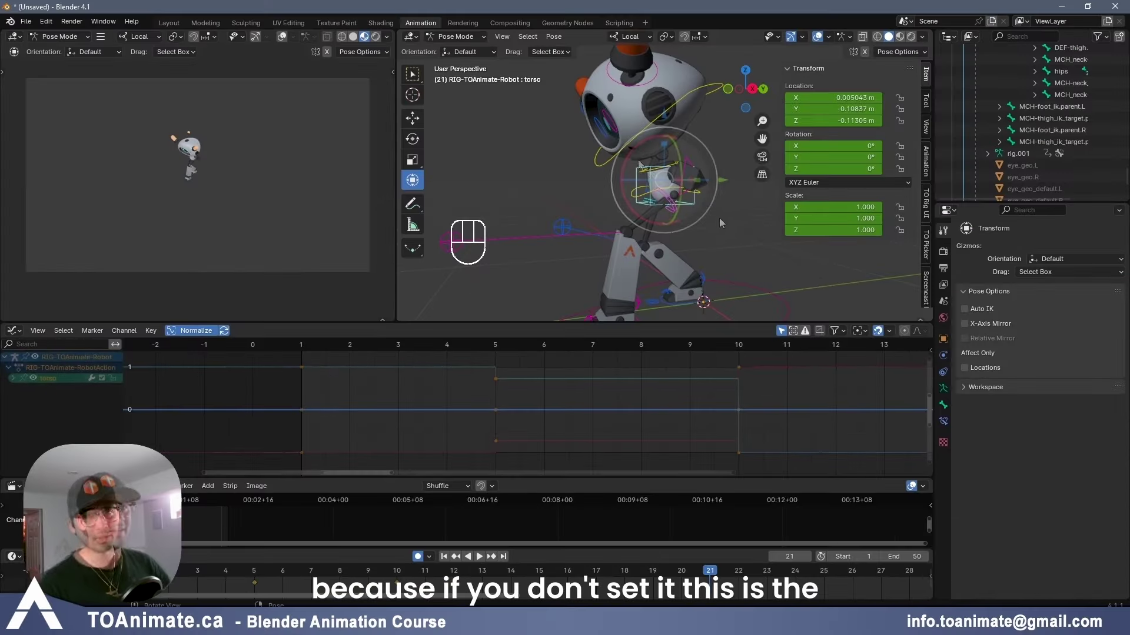
# - Select the torso, neck_swivel and head controllers together, with the head as the active one
pyautogui.moveTo(719, 222); pyautogui.dragTo(654, 185, button='middle')
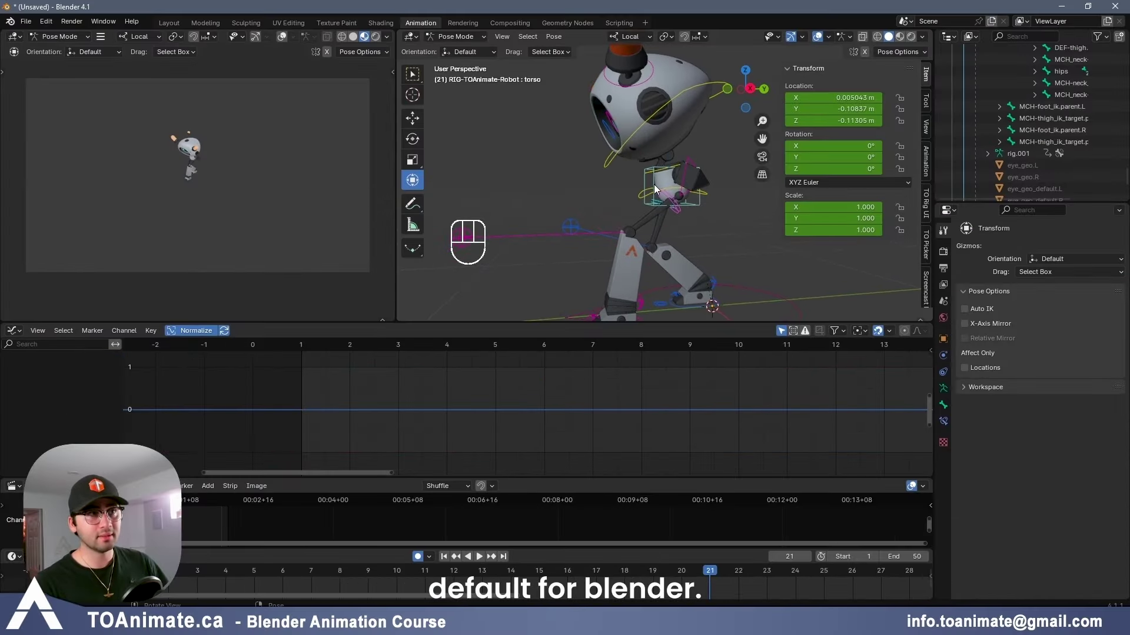
pyautogui.click(659, 183)
pyautogui.hotkey('ctrl', 'z')
pyautogui.hotkey('ctrl', 'z')
pyautogui.click(638, 156)
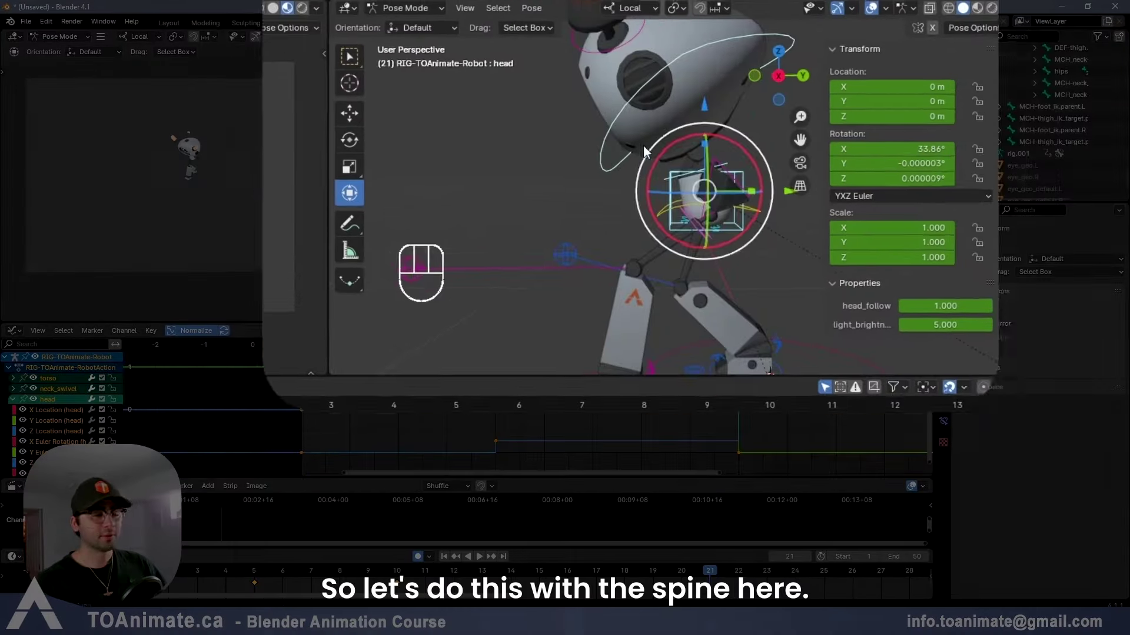
# - Try rotating the selected torso, neck and head controllers about the local X axis
pyautogui.moveTo(628, 142)
pyautogui.mouseDown(button='middle')
pyautogui.moveTo(657, 136)
pyautogui.moveTo(626, 135)
pyautogui.mouseUp(button='middle')
pyautogui.press('r')
pyautogui.press('x')
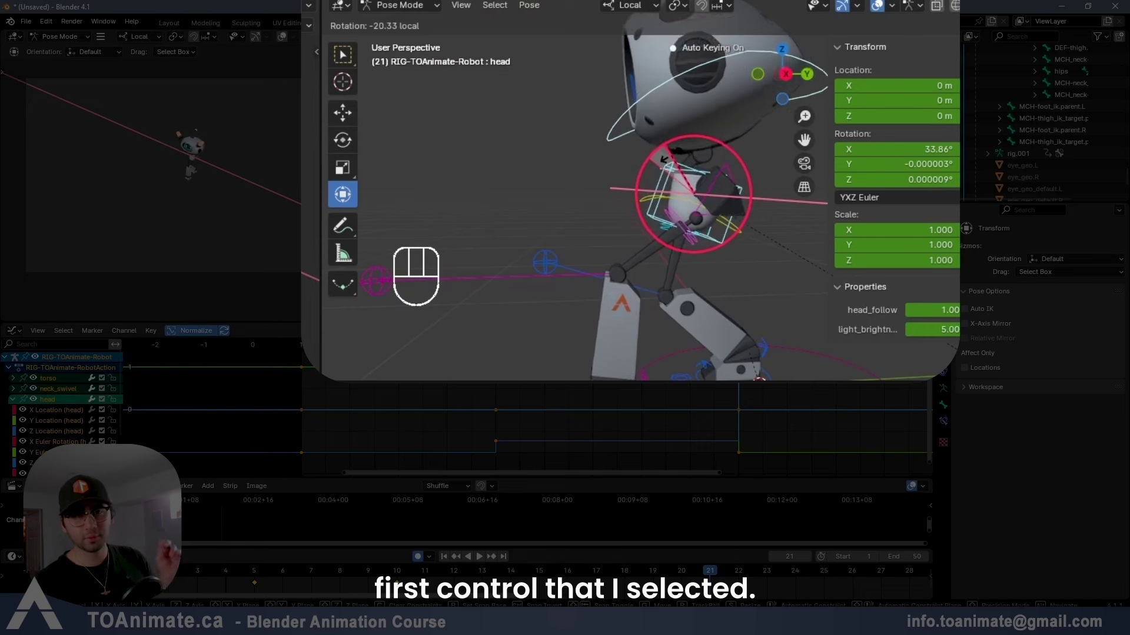
pyautogui.rightClick(658, 147)
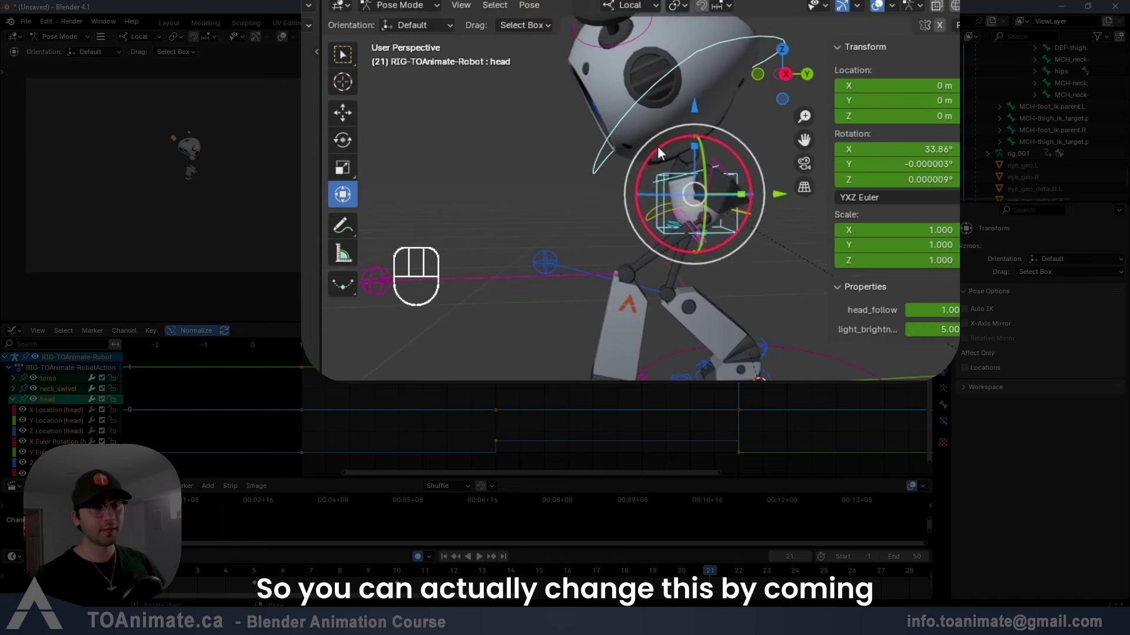
# - Set the transform pivot point to Individual Origins
pyautogui.keyDown('shift'); pyautogui.moveTo(646, 143); pyautogui.dragTo(644, 165, button='middle'); pyautogui.keyUp('shift')
pyautogui.click(679, 5)
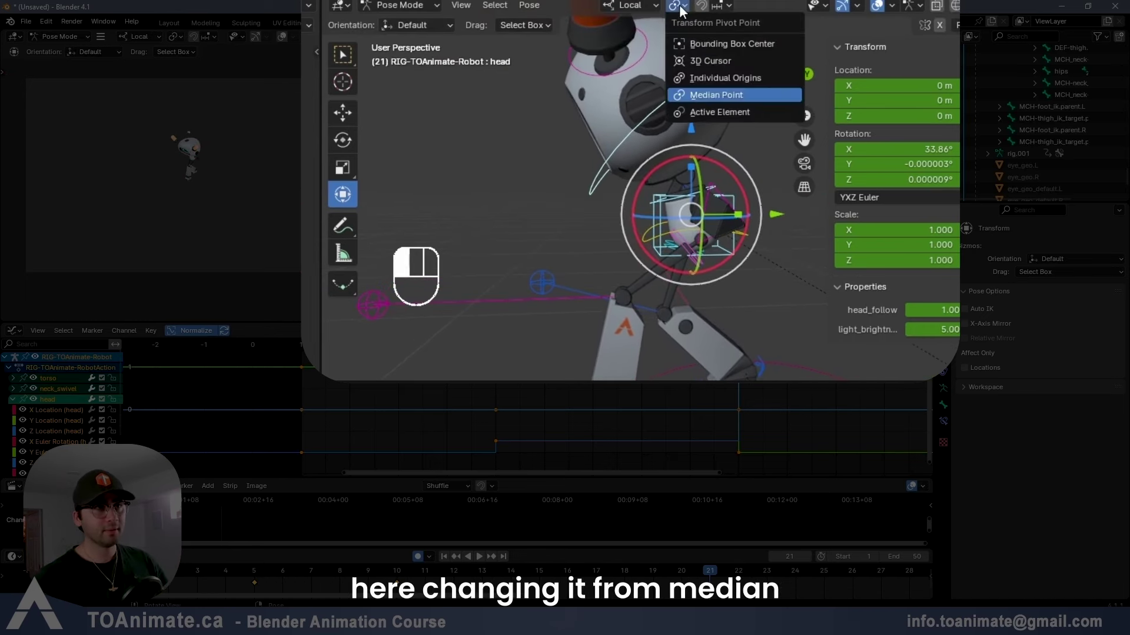
pyautogui.click(722, 80)
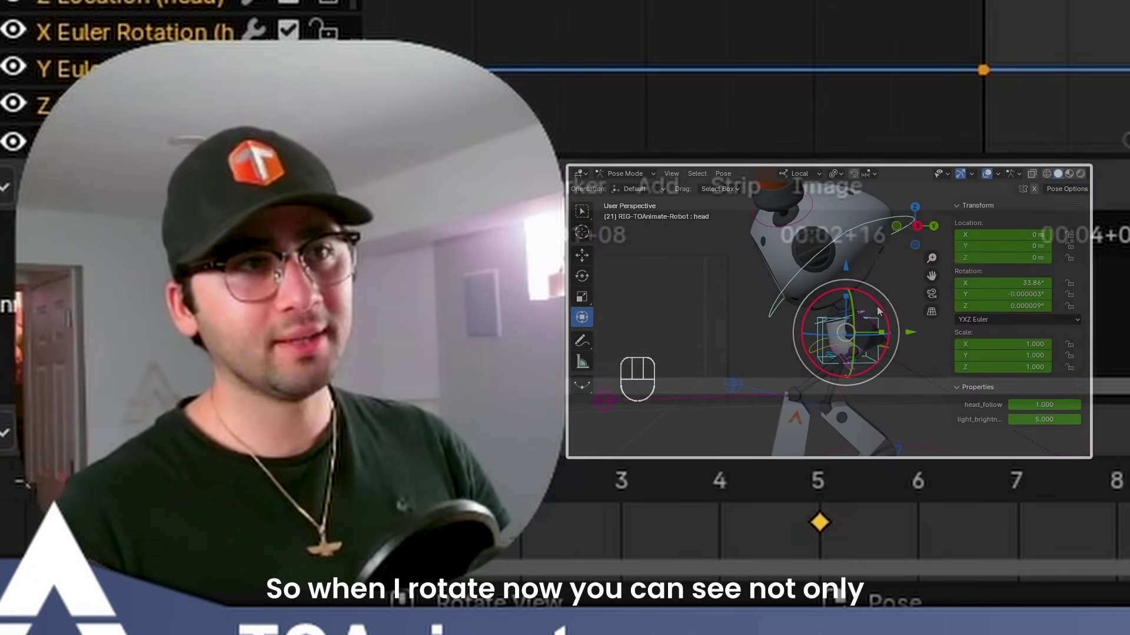
# - Try rotating the torso, neck and head controllers about their individual origins, and undo the rotation
pyautogui.moveTo(880, 306); pyautogui.dragTo(866, 299)
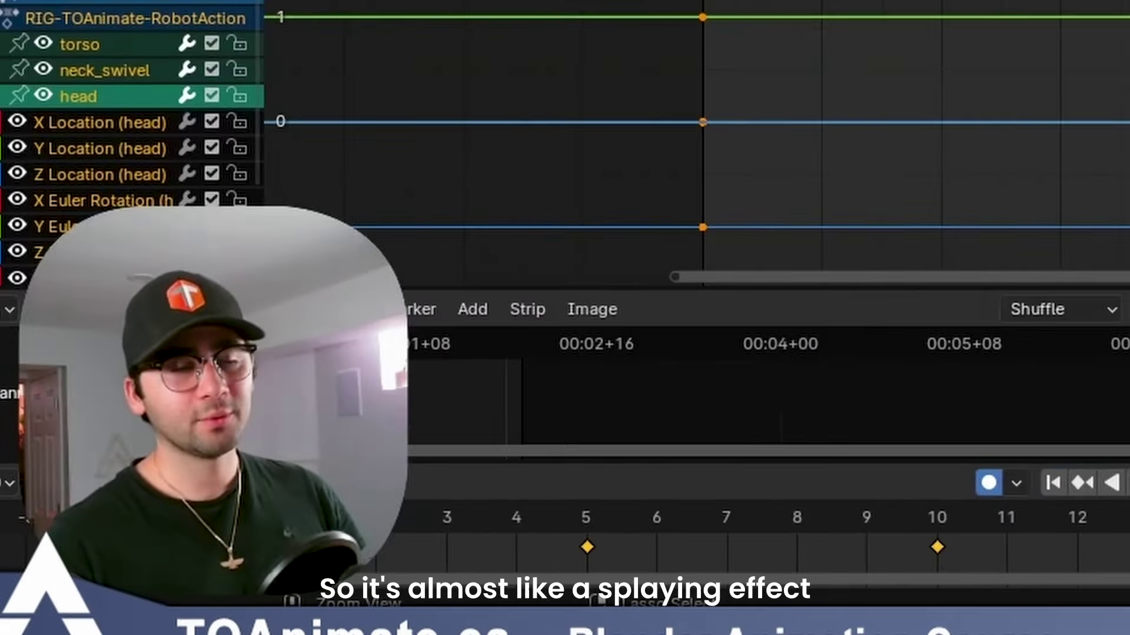
pyautogui.hotkey('ctrl', 'z')
pyautogui.hotkey('ctrl', 'z')
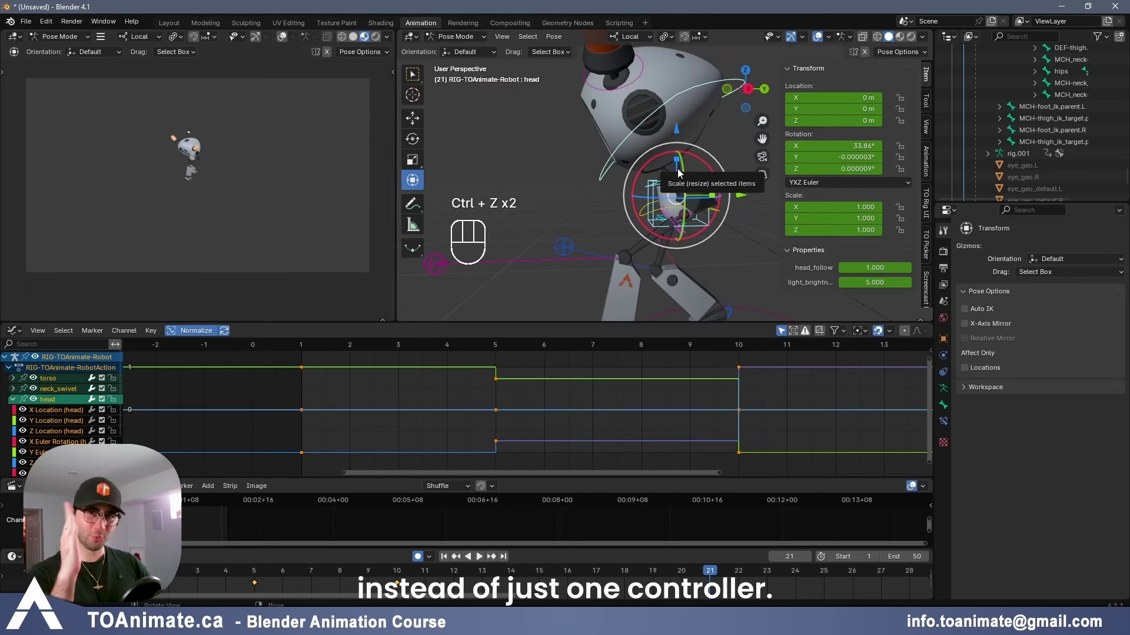
# - Select all of the robot's controllers and insert keyframes for them at frames 1, 5 and 10
pyautogui.moveTo(603, 205); pyautogui.dragTo(633, 198, button='middle')
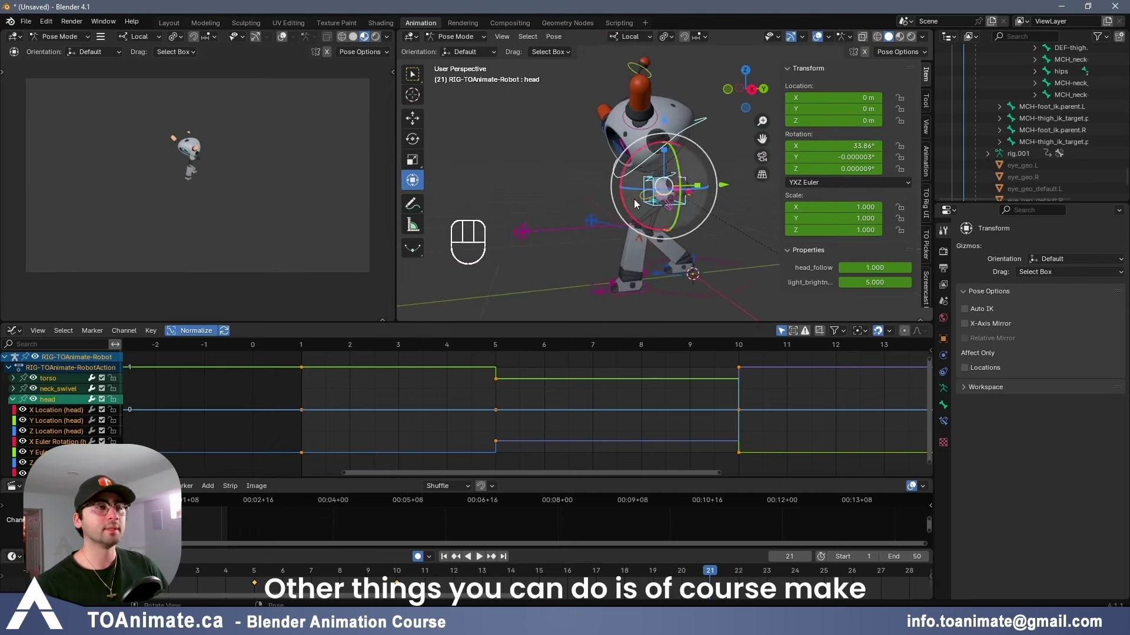
pyautogui.press('a')
pyautogui.hotkey('shift', 'Left')
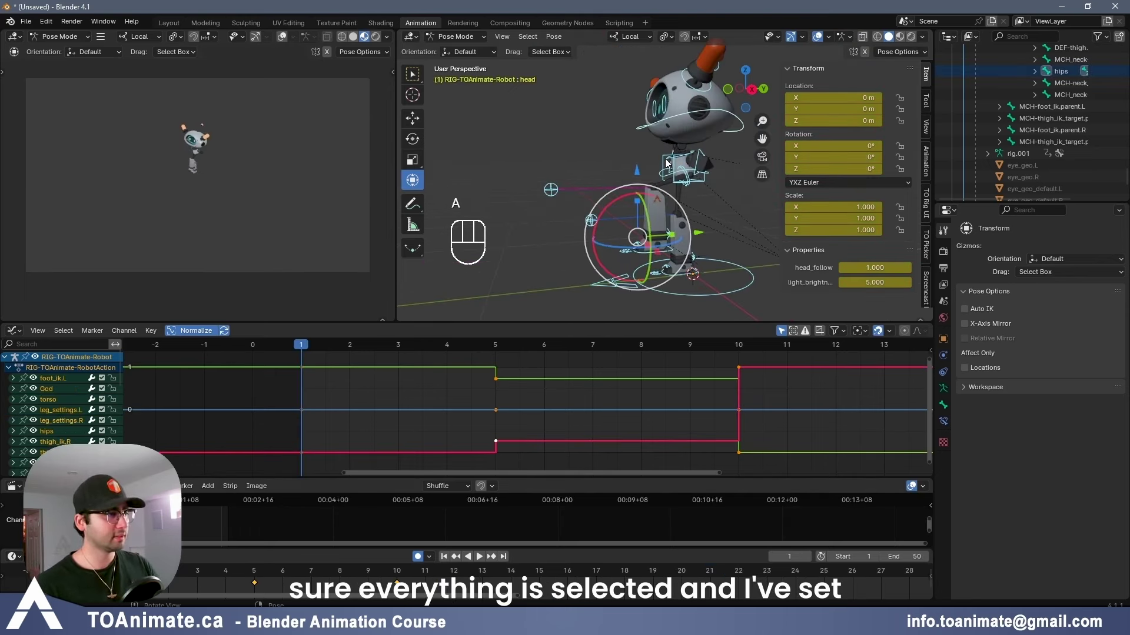
pyautogui.press('i')
pyautogui.click(254, 570)
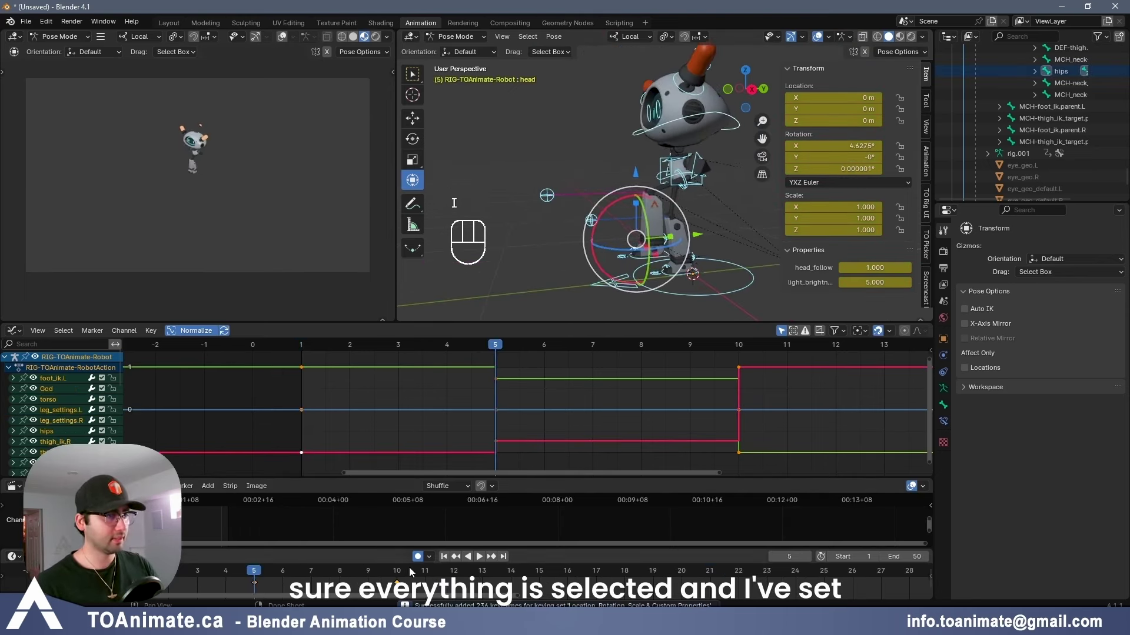
pyautogui.press('i')
pyautogui.press('i')
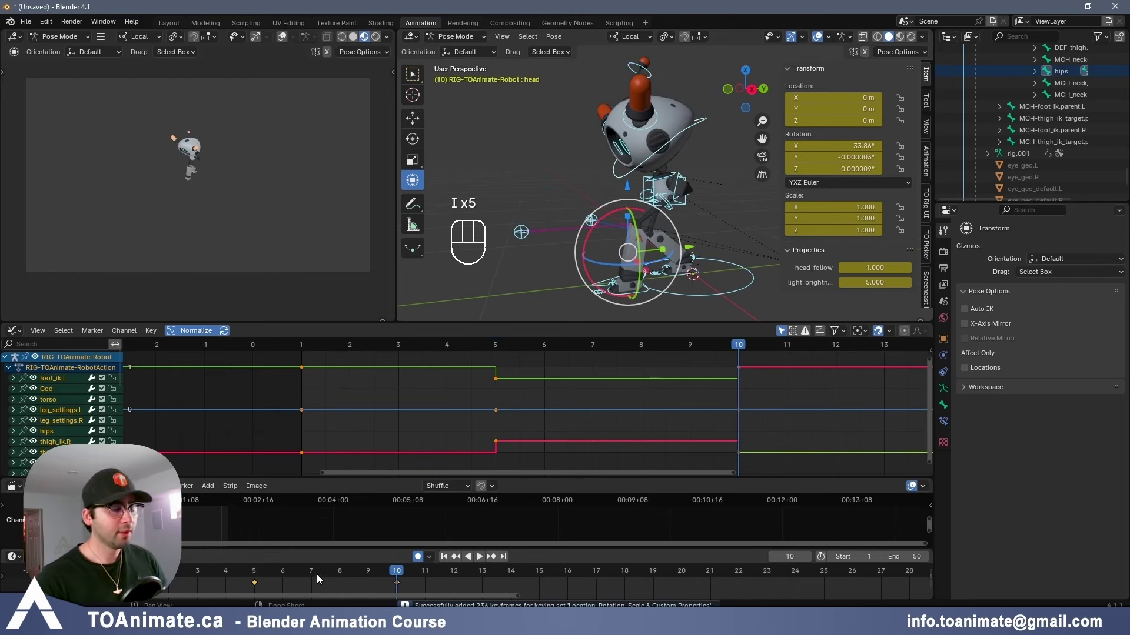
# - Try pasting a copy of the robot's frame 5 keys at frame 14, and delete the pasted keys
pyautogui.click(282, 580)
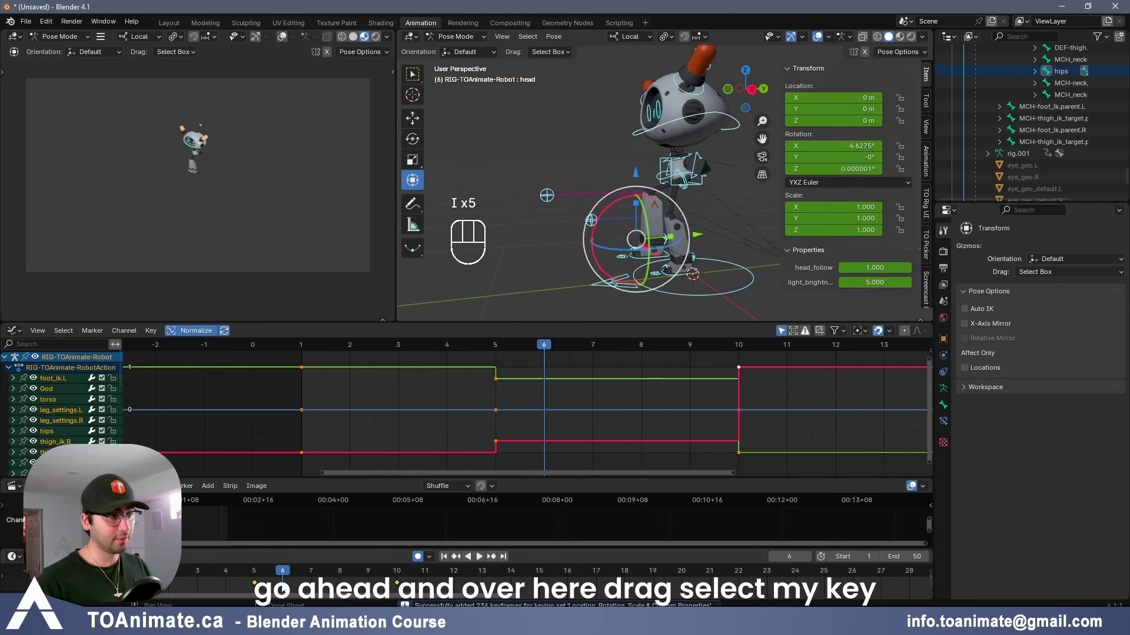
pyautogui.click(253, 574)
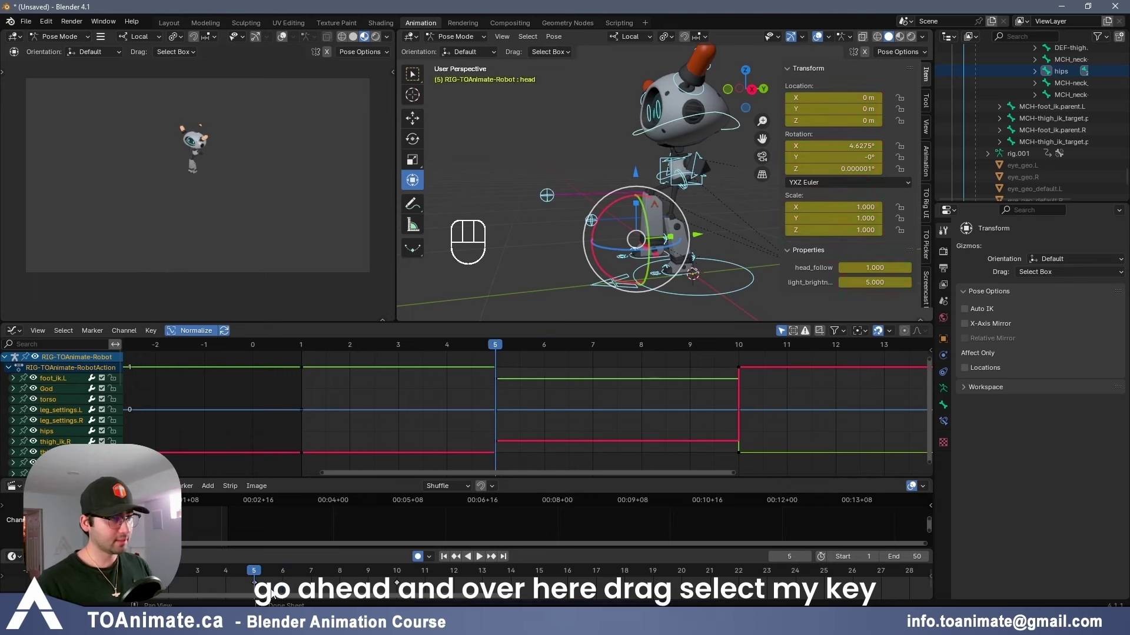
pyautogui.moveTo(242, 582); pyautogui.dragTo(249, 580)
pyautogui.moveTo(462, 581); pyautogui.dragTo(508, 574)
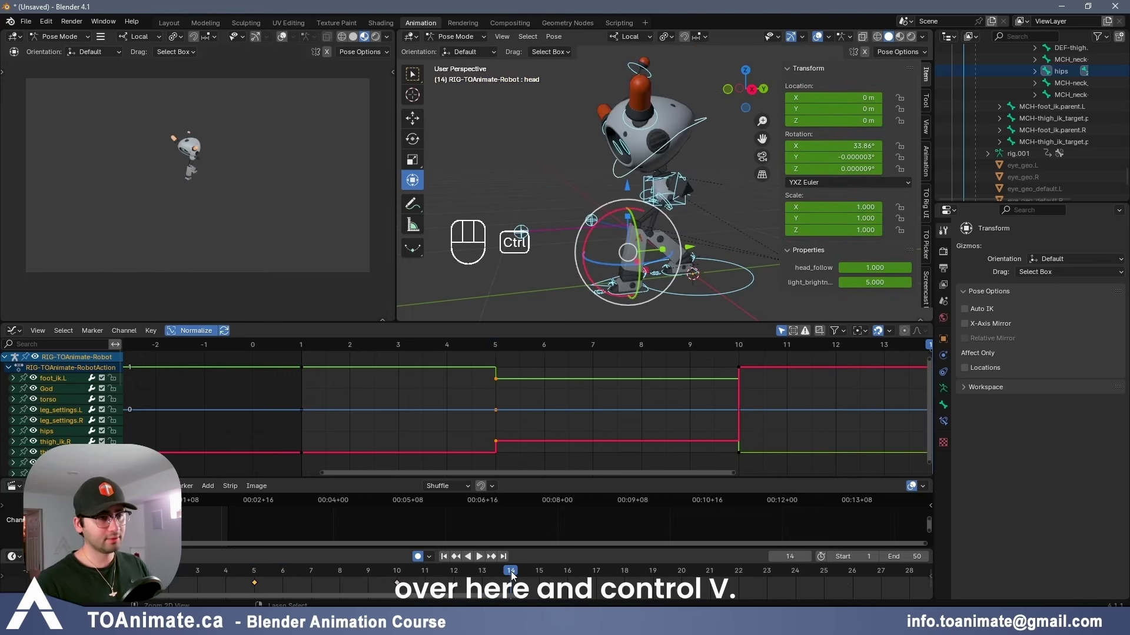
pyautogui.hotkey('ctrl', 'v')
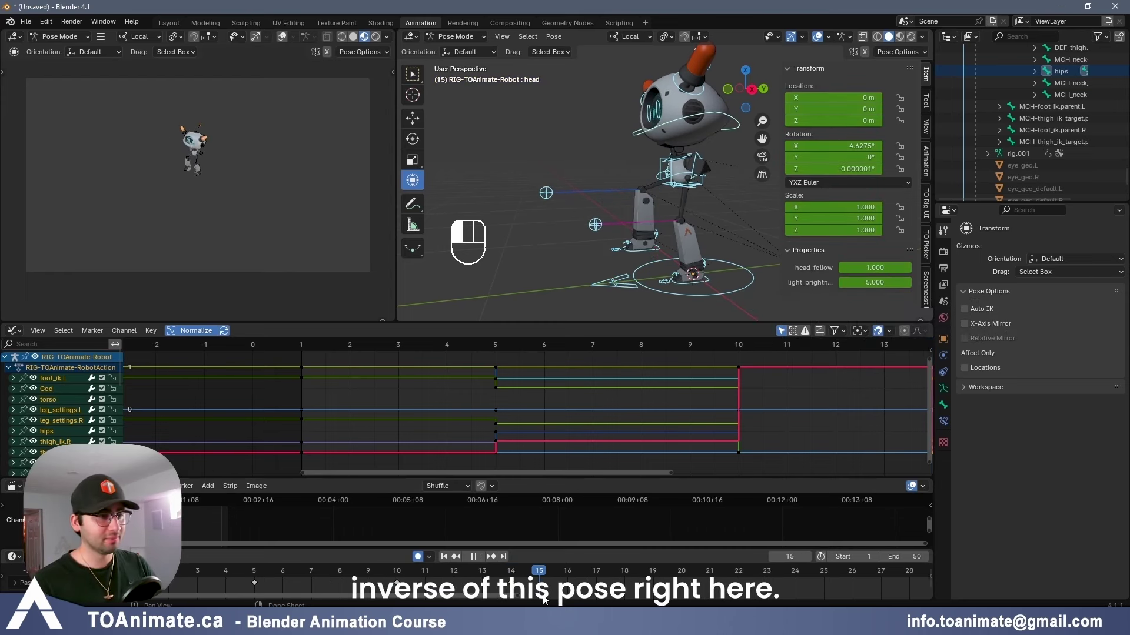
pyautogui.click(256, 580)
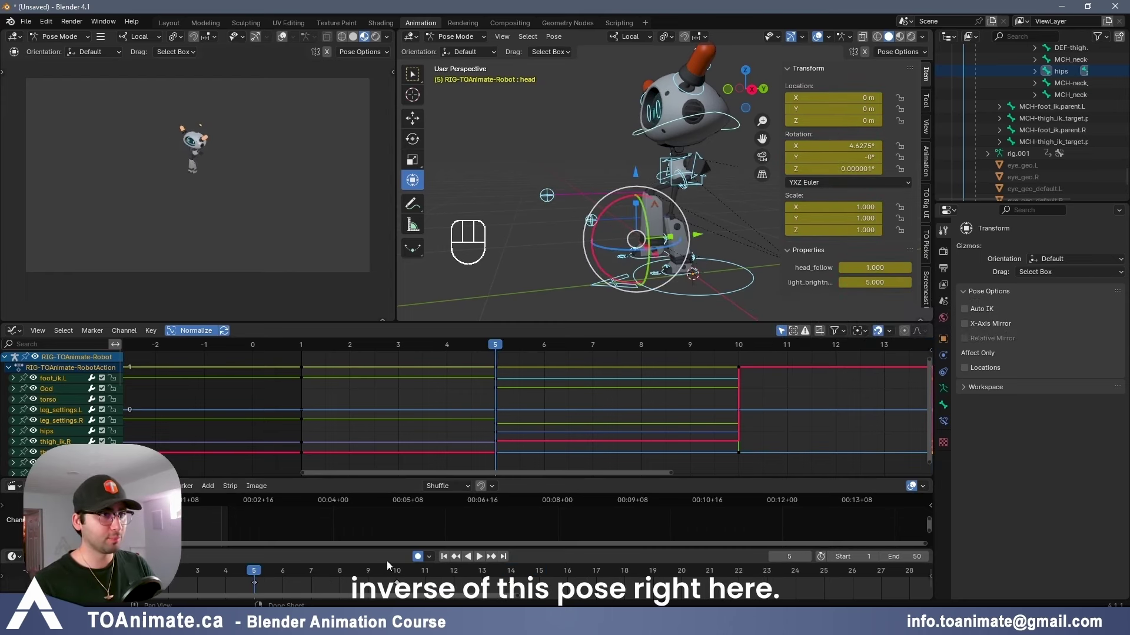
pyautogui.click(509, 574)
pyautogui.press('Delete')
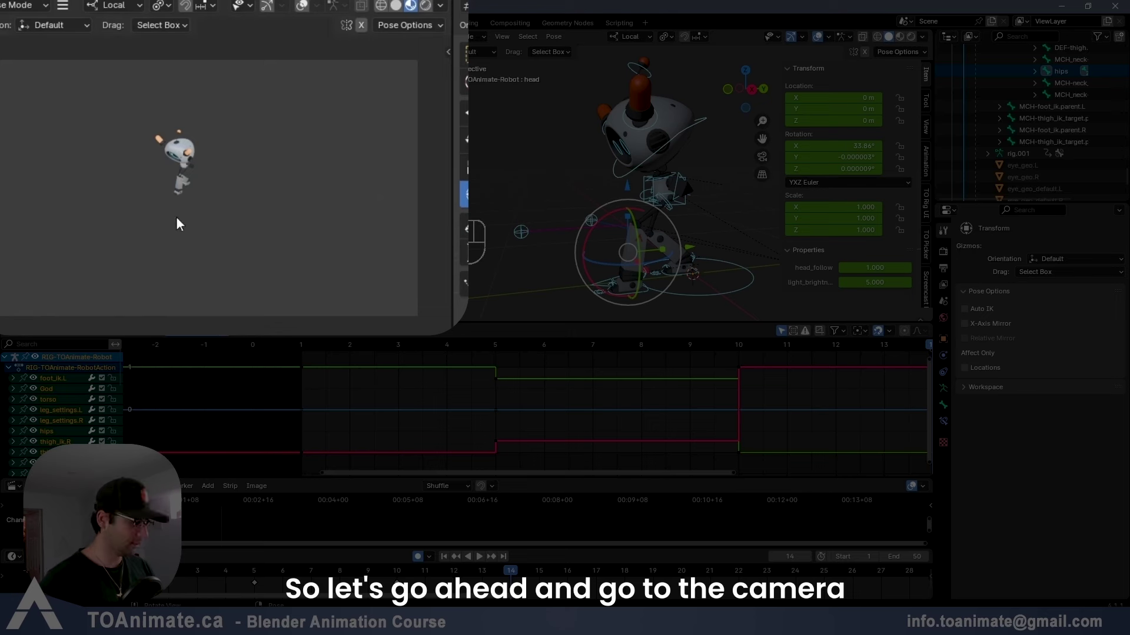
# - Lock the camera to the view in the camera viewport's View Lock settings
pyautogui.press('n')
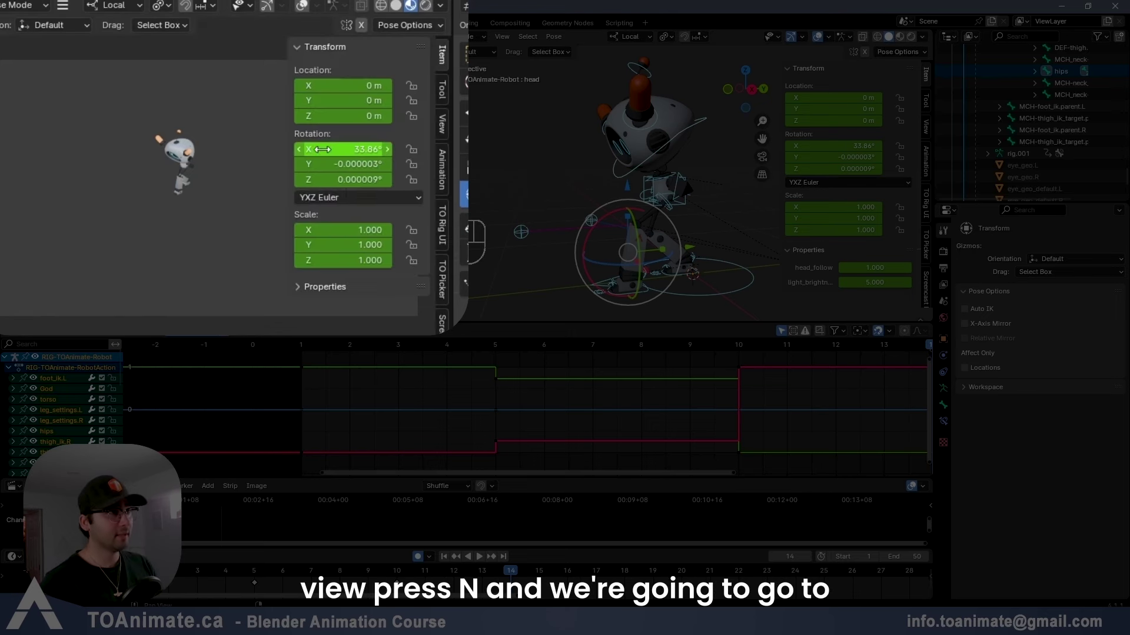
pyautogui.click(446, 129)
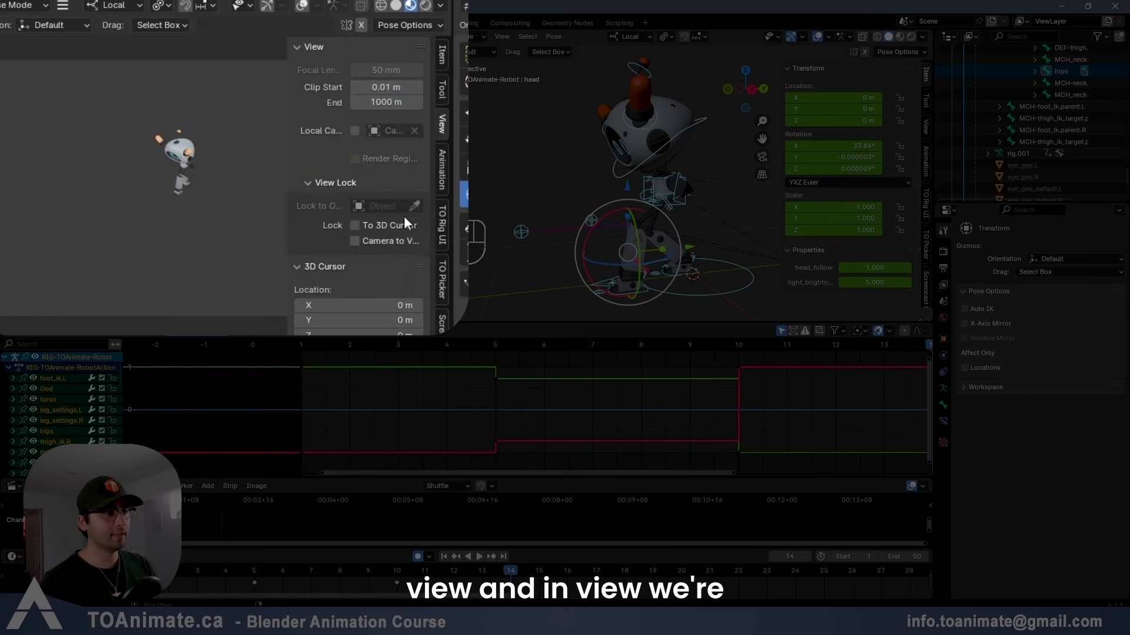
pyautogui.moveTo(290, 232); pyautogui.dragTo(250, 231)
pyautogui.click(362, 241)
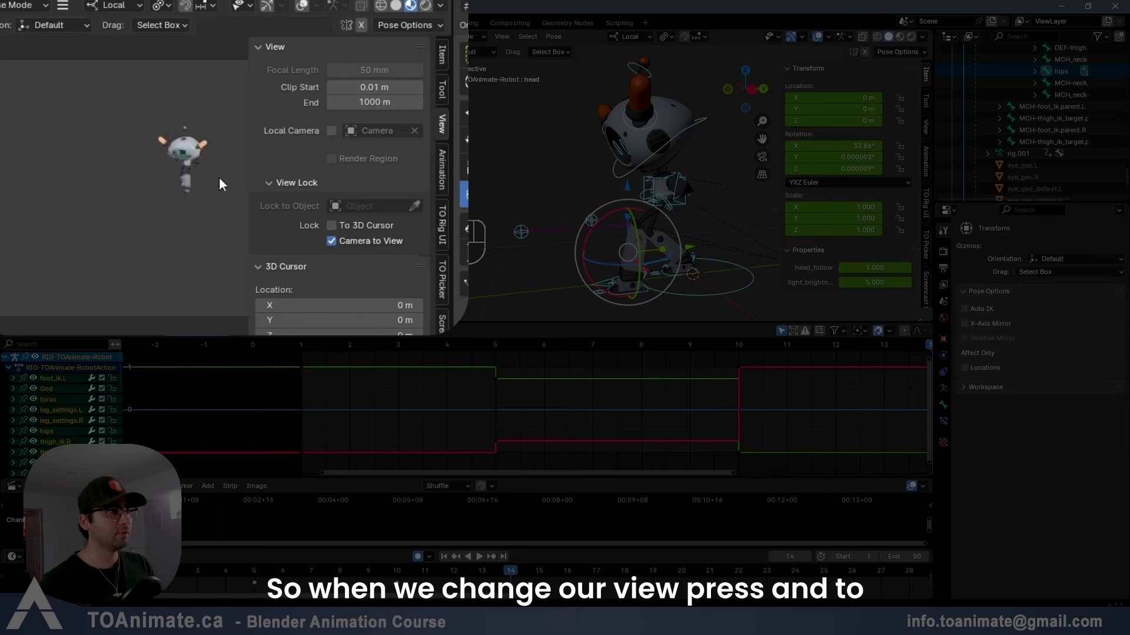
pyautogui.press('n')
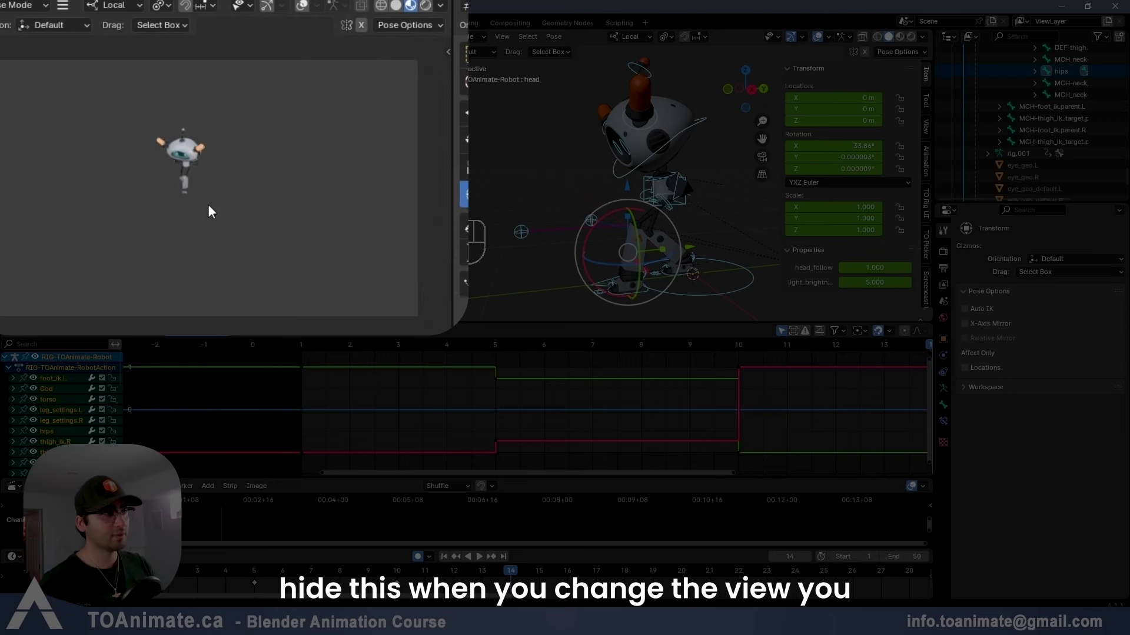
# - Reposition the camera so it frames the whole robot up close from the front
pyautogui.moveTo(208, 205)
pyautogui.mouseDown(button='middle')
pyautogui.moveTo(264, 203)
pyautogui.moveTo(193, 190)
pyautogui.mouseUp(button='middle')
pyautogui.scroll(-13, 599, 154)
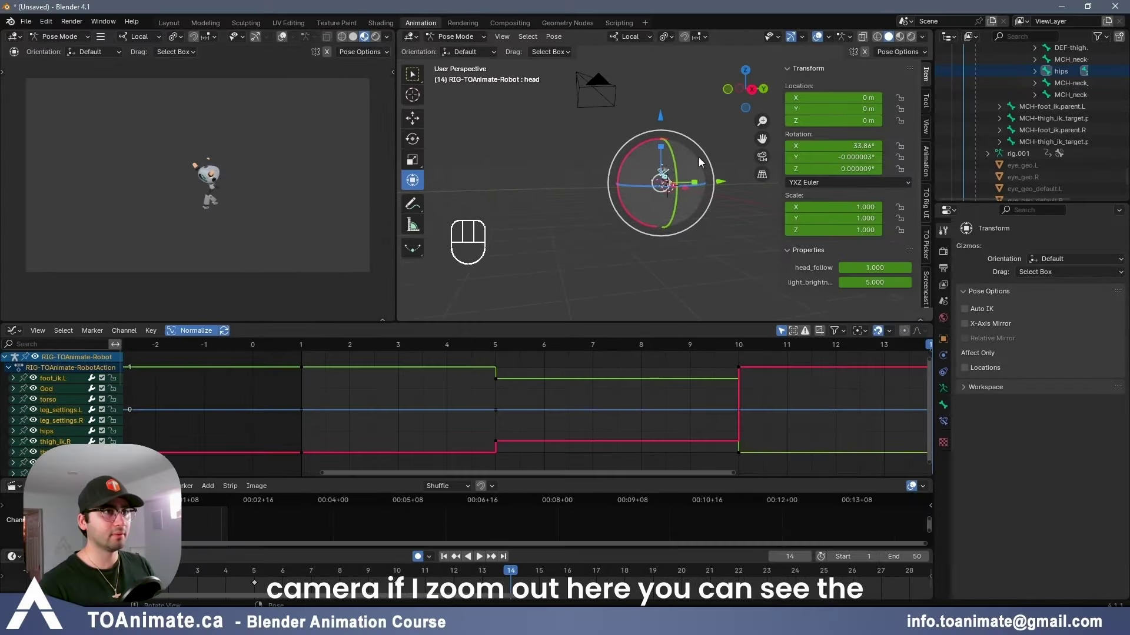
pyautogui.moveTo(235, 210)
pyautogui.mouseDown(button='middle')
pyautogui.moveTo(227, 168)
pyautogui.moveTo(242, 192)
pyautogui.mouseUp(button='middle')
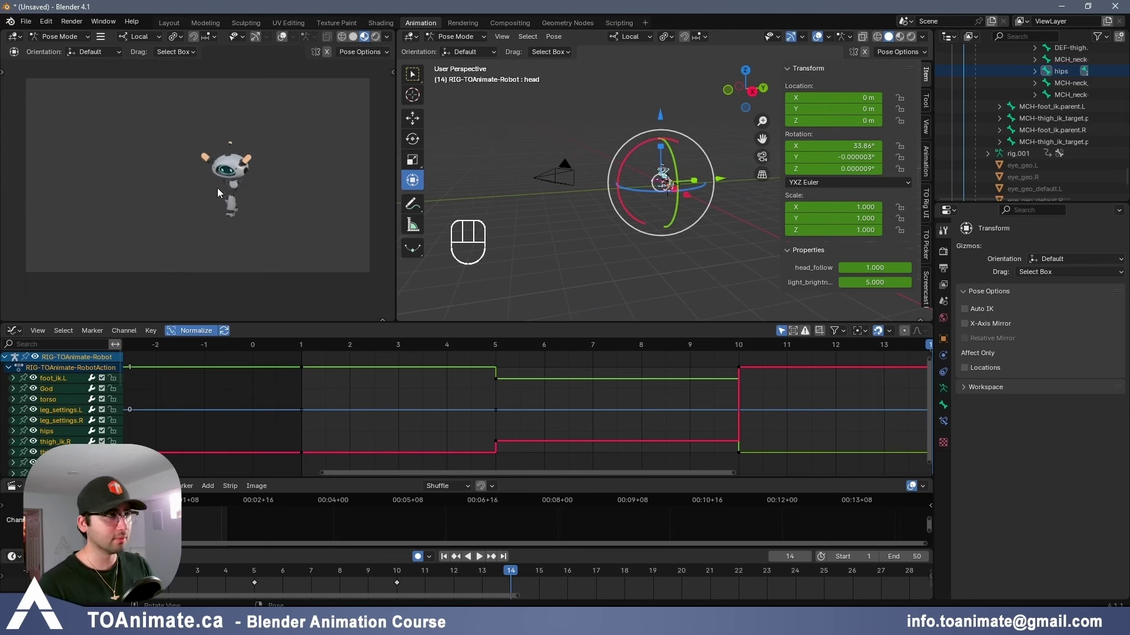
pyautogui.scroll(6, 218, 189)
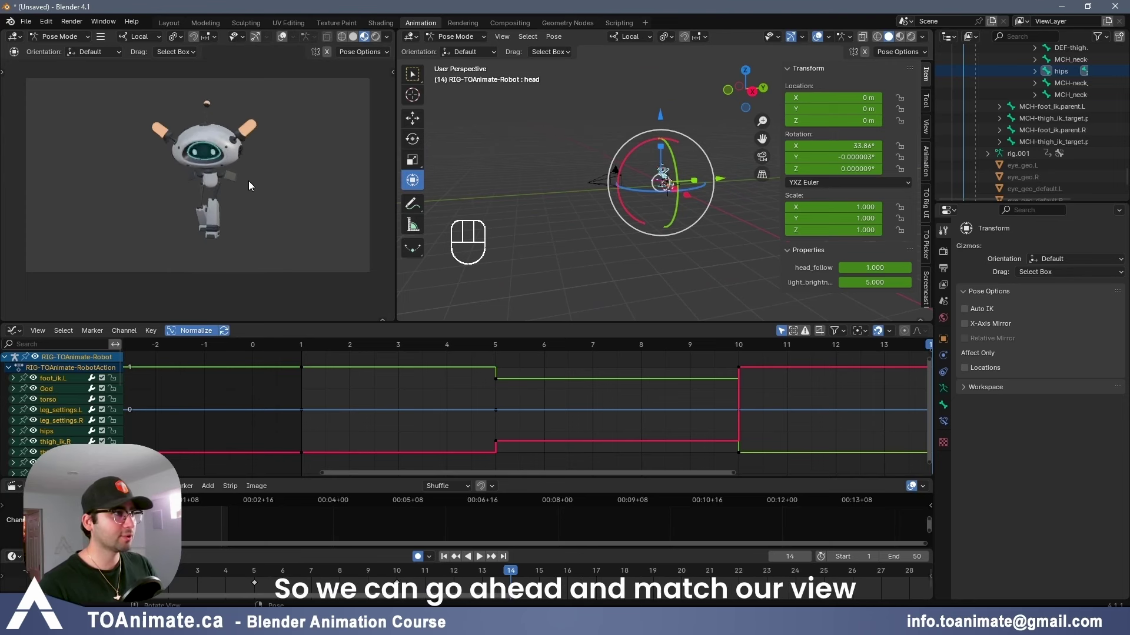
pyautogui.moveTo(249, 181)
pyautogui.mouseDown(button='middle')
pyautogui.moveTo(262, 175)
pyautogui.moveTo(242, 181)
pyautogui.mouseUp(button='middle')
# - Set the animation's end frame to 20 and return to the first frame
pyautogui.moveTo(508, 571); pyautogui.dragTo(465, 547)
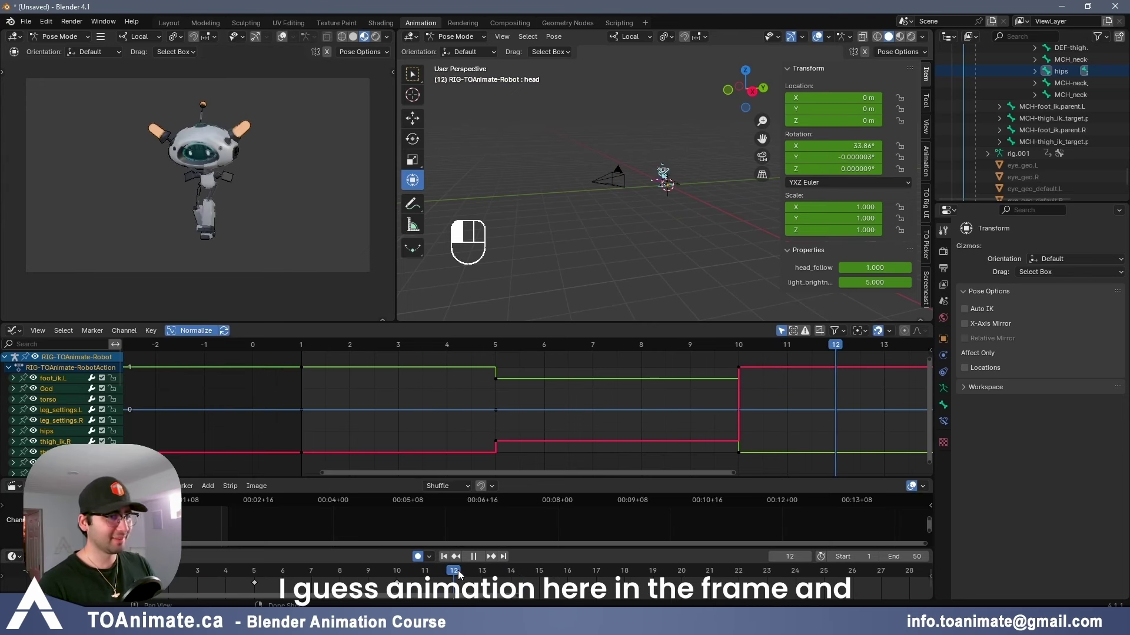
pyautogui.press('space')
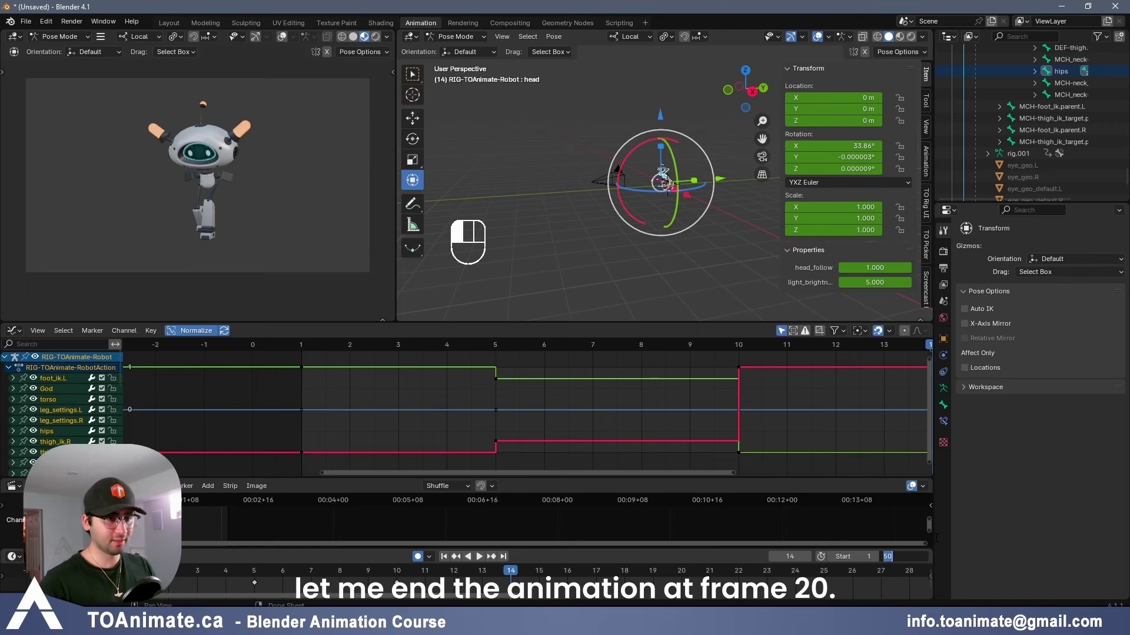
pyautogui.write('20')
pyautogui.press('Return')
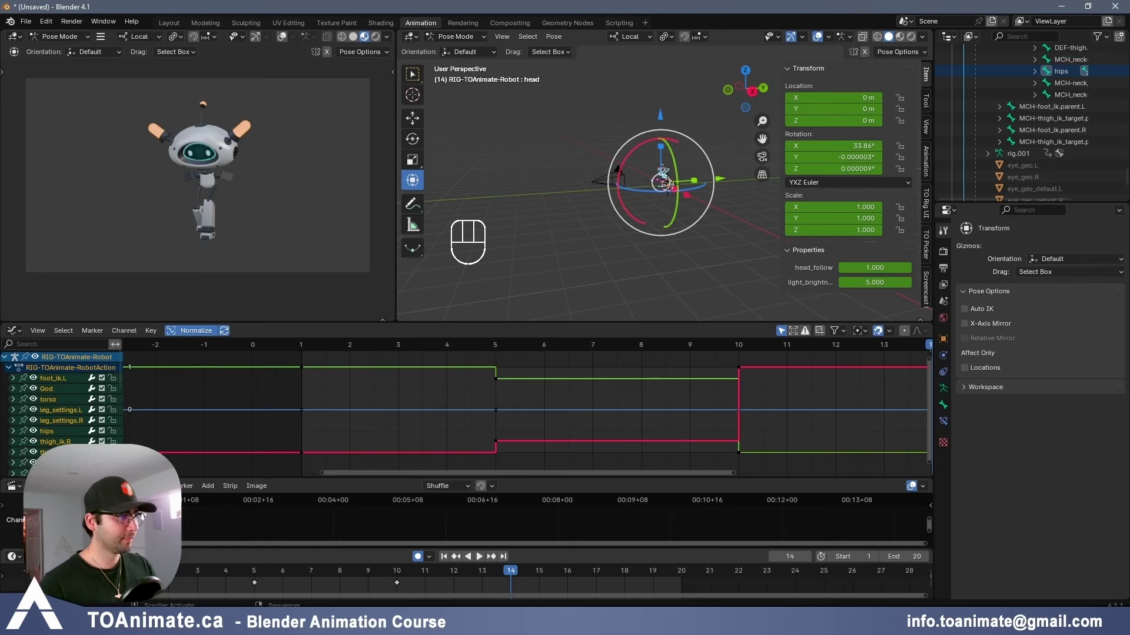
pyautogui.hotkey('shift', 'Left')
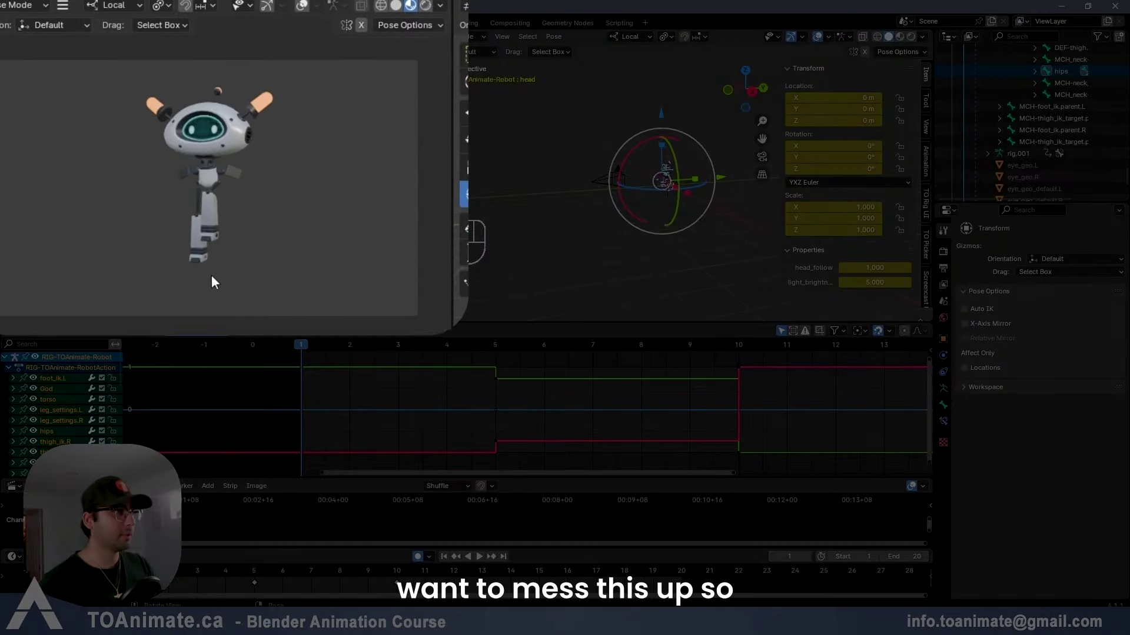
# - Turn off the Camera to View lock, test orbiting the view, and return to the camera view
pyautogui.press('n')
pyautogui.click(333, 242)
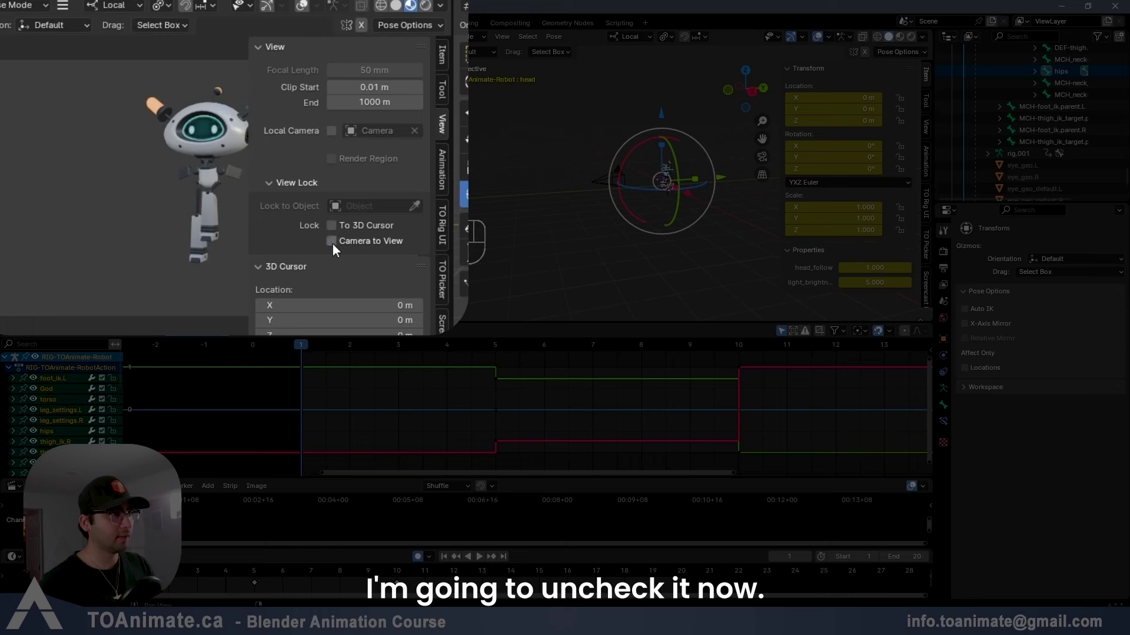
pyautogui.press('n')
pyautogui.moveTo(326, 227); pyautogui.dragTo(264, 218, button='middle')
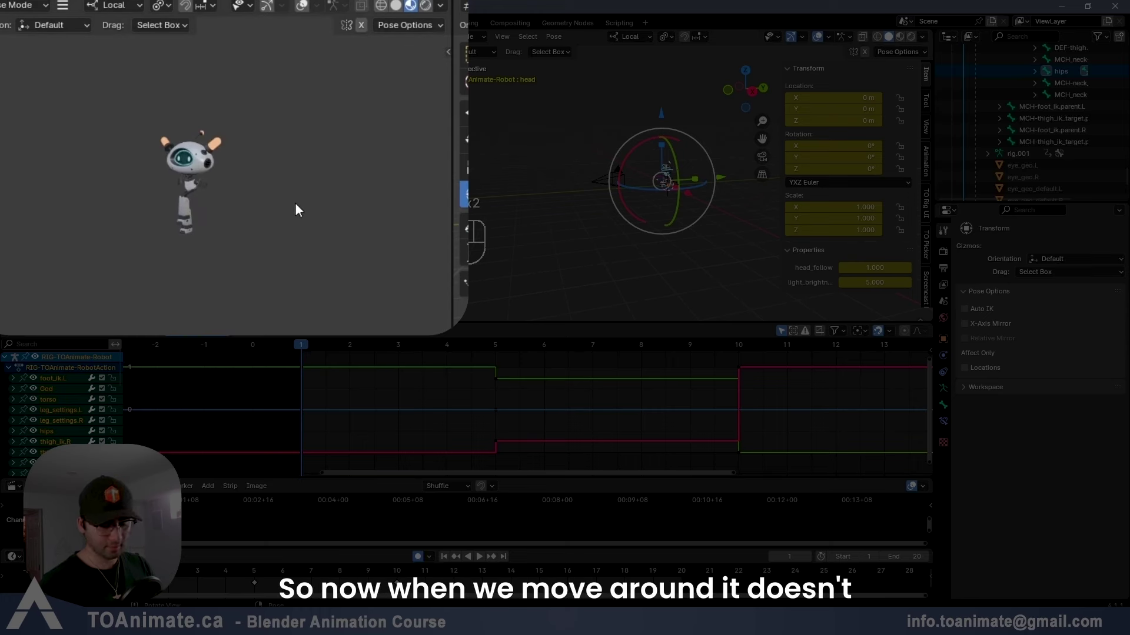
pyautogui.press('KP_0')
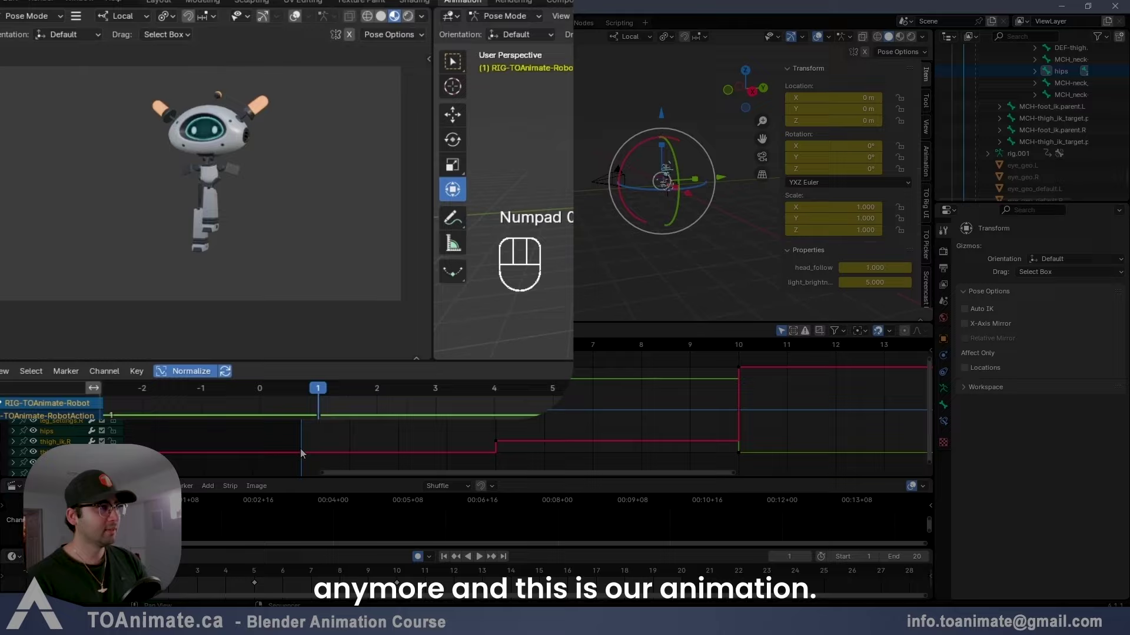
# - Play back the robot animation through the camera
pyautogui.press('space')
pyautogui.press('space')
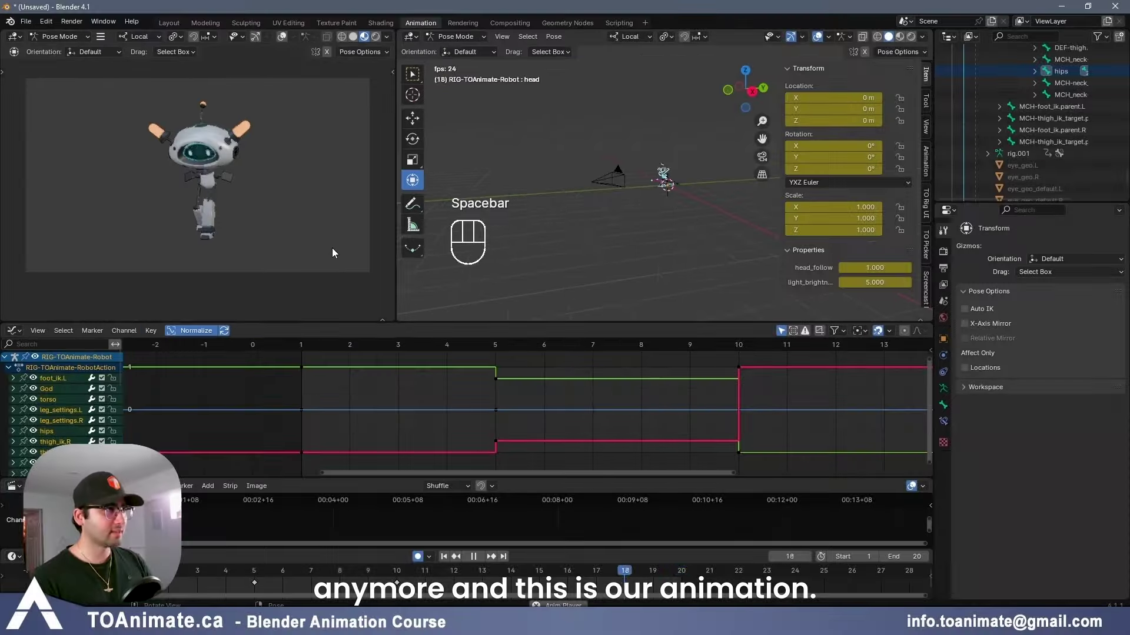
pyautogui.press('space')
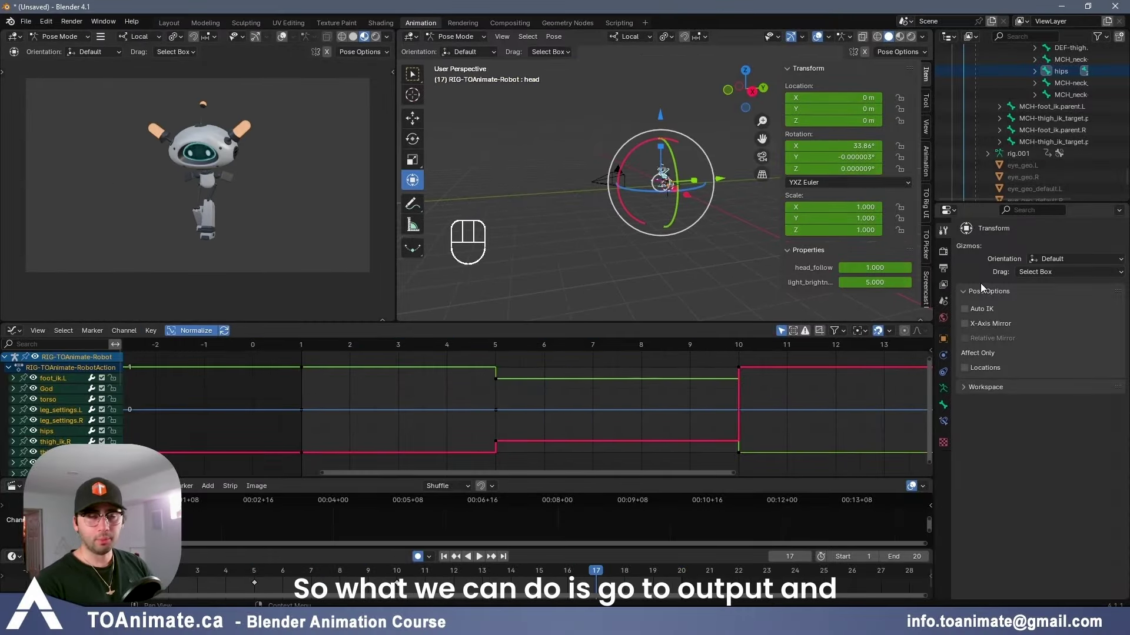
# - Set the render output folder to Maya to Blender and the file format to FFmpeg Video
pyautogui.click(944, 267)
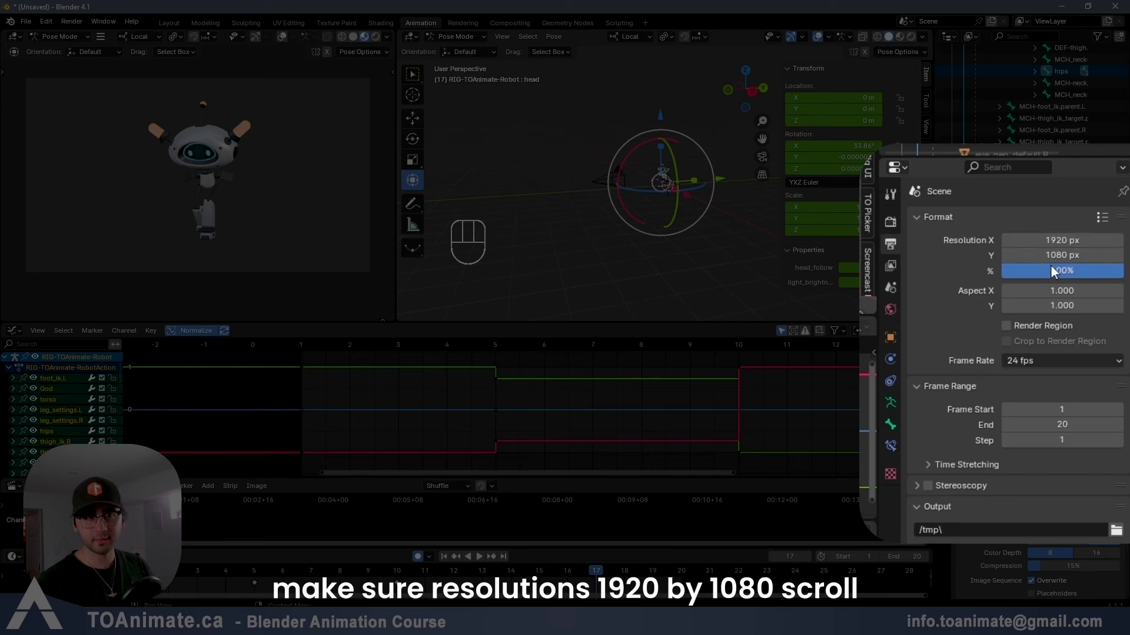
pyautogui.scroll(-3, 1035, 359)
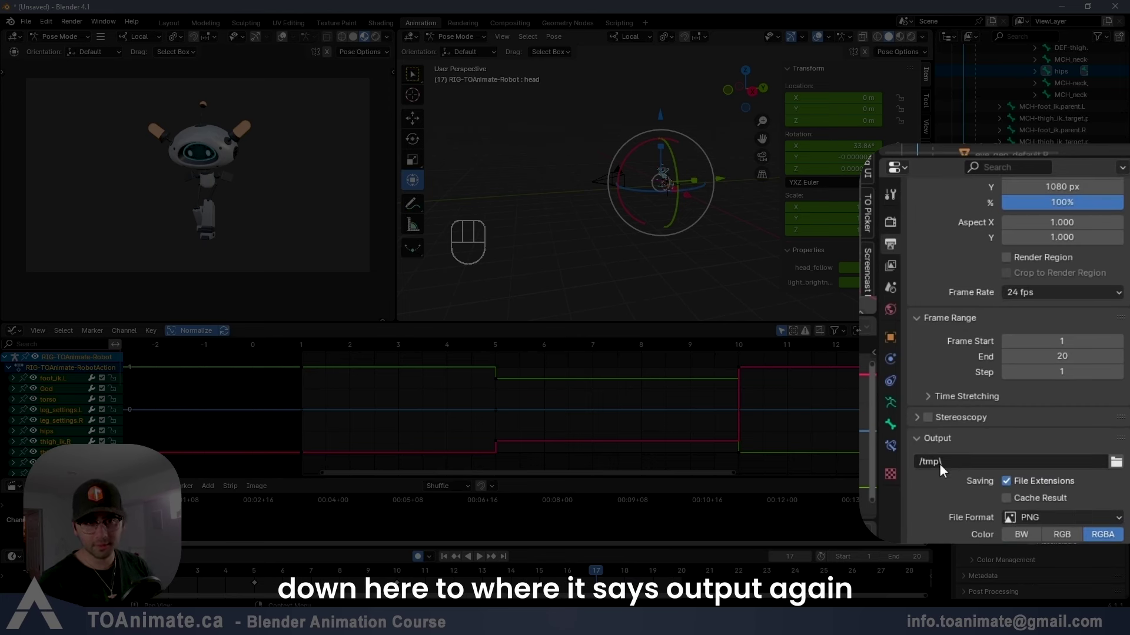
pyautogui.click(1115, 465)
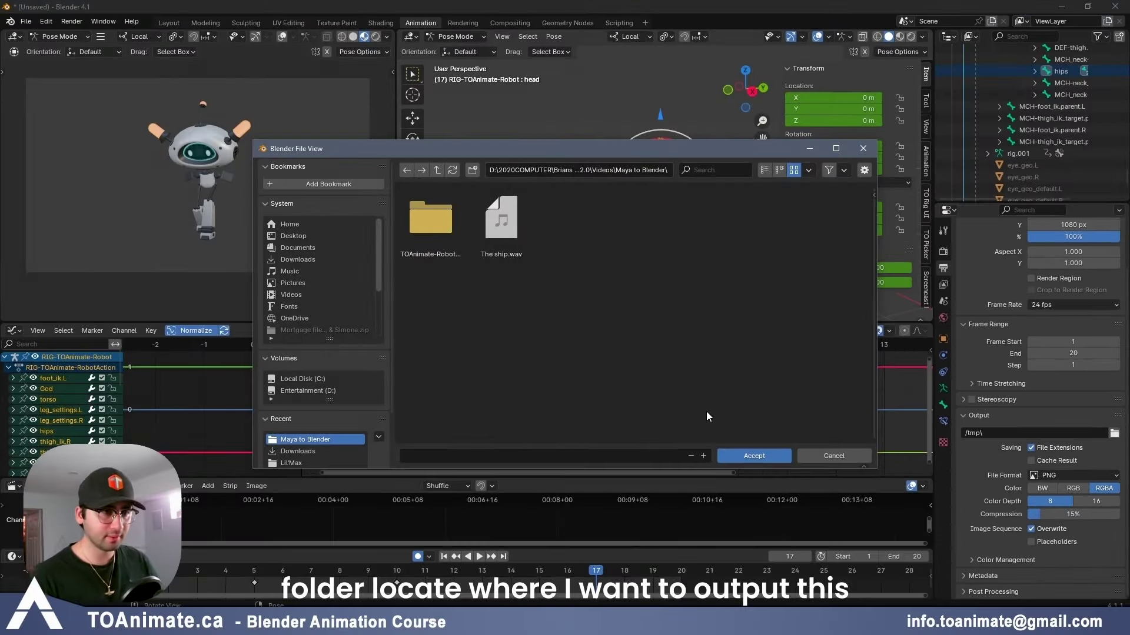
pyautogui.click(767, 458)
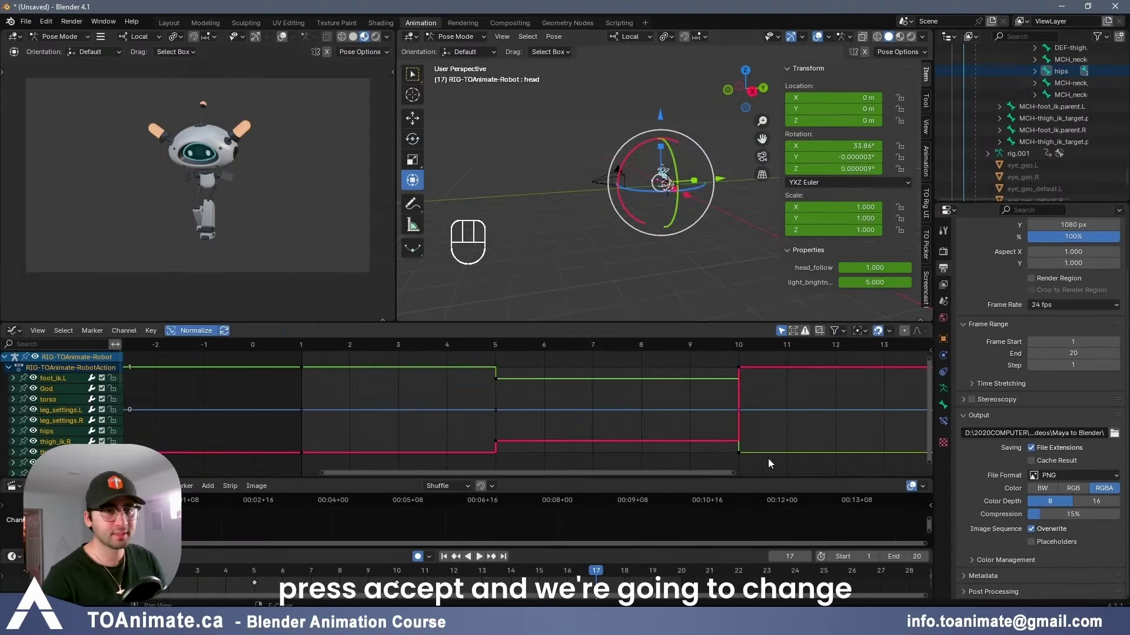
pyautogui.click(1052, 476)
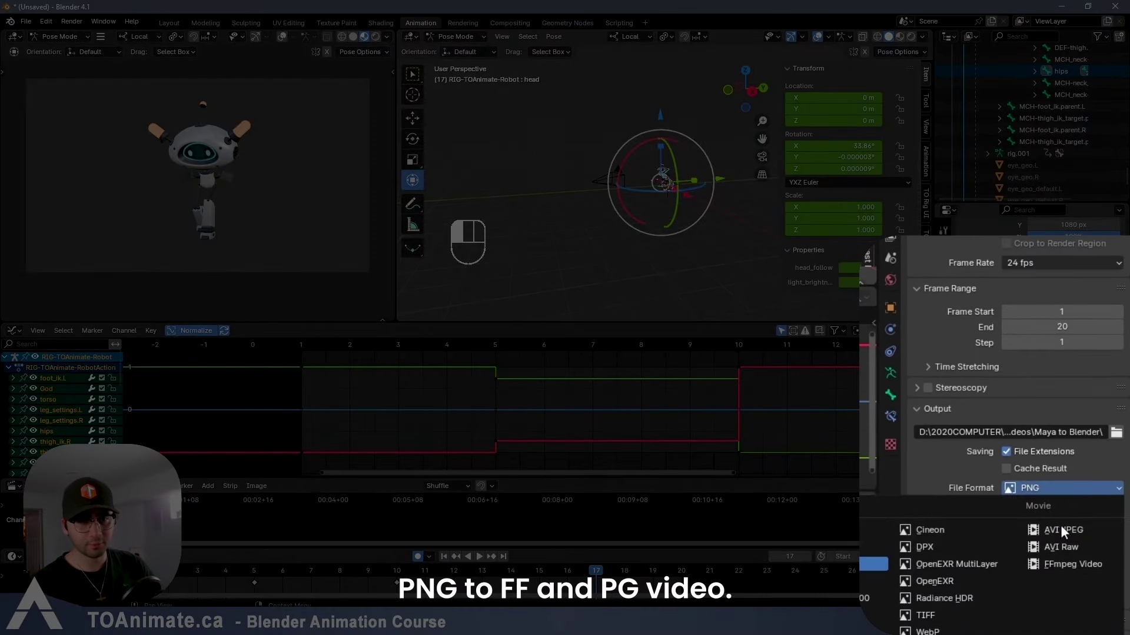
pyautogui.click(1071, 566)
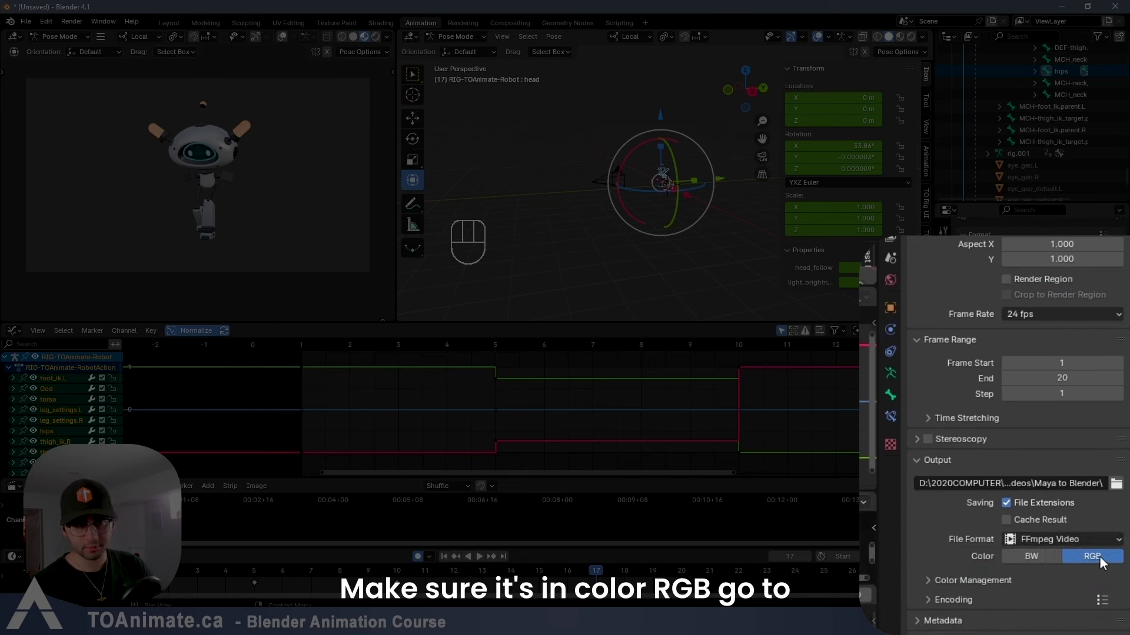
# - Expand the video encoding settings and keep the output quality at Medium Quality
pyautogui.click(953, 600)
pyautogui.scroll(-6, 968, 496)
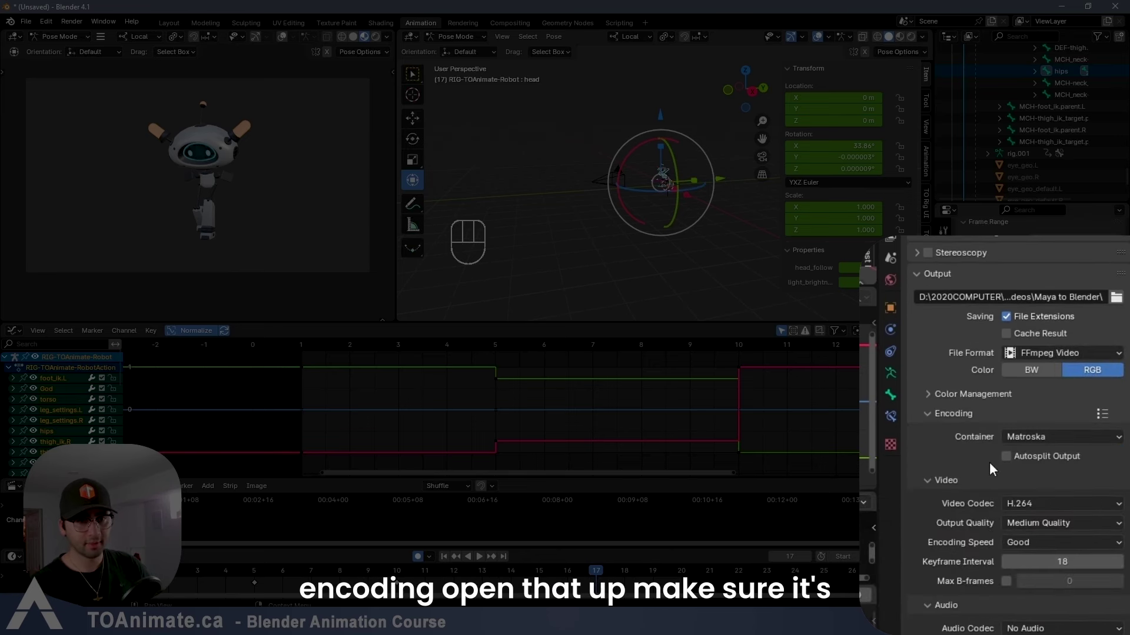
pyautogui.scroll(-1, 989, 461)
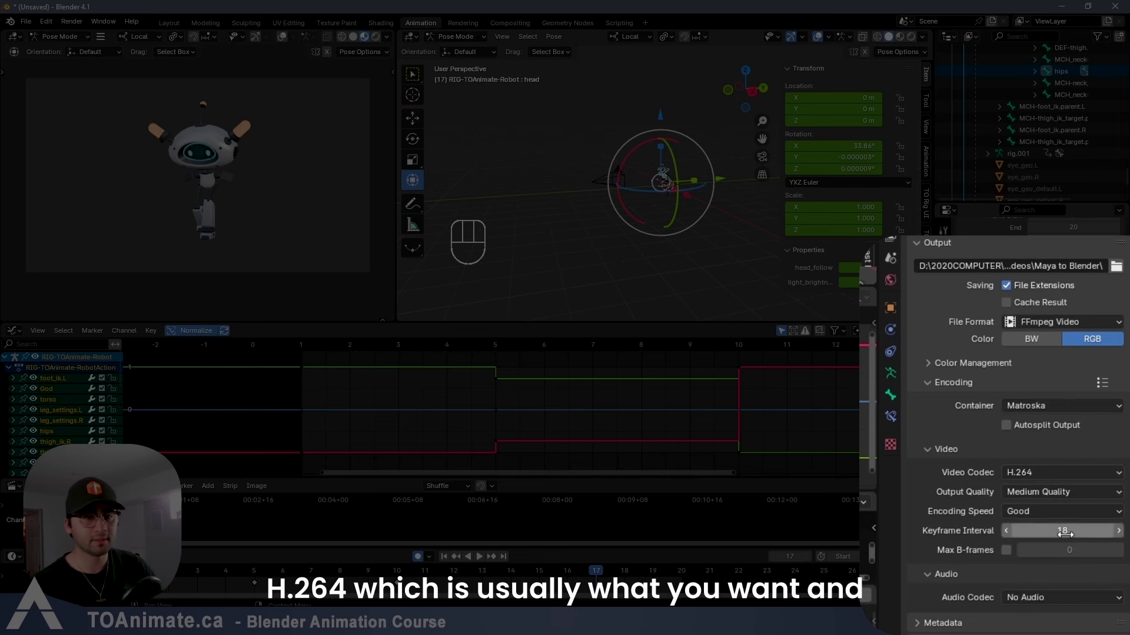
pyautogui.click(1080, 492)
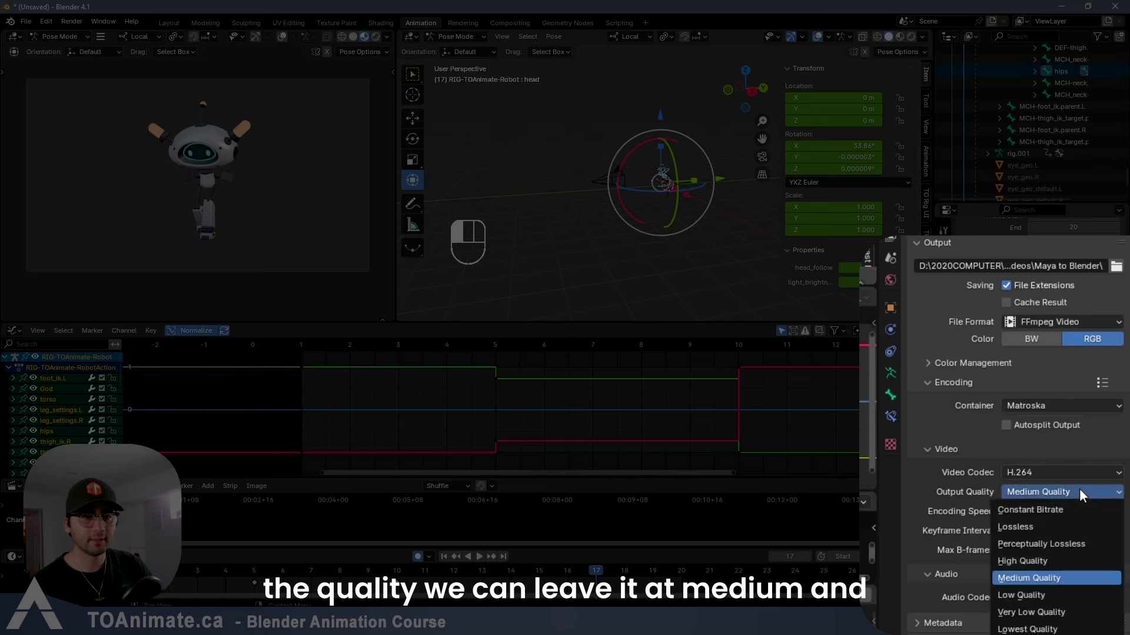
pyautogui.click(1036, 579)
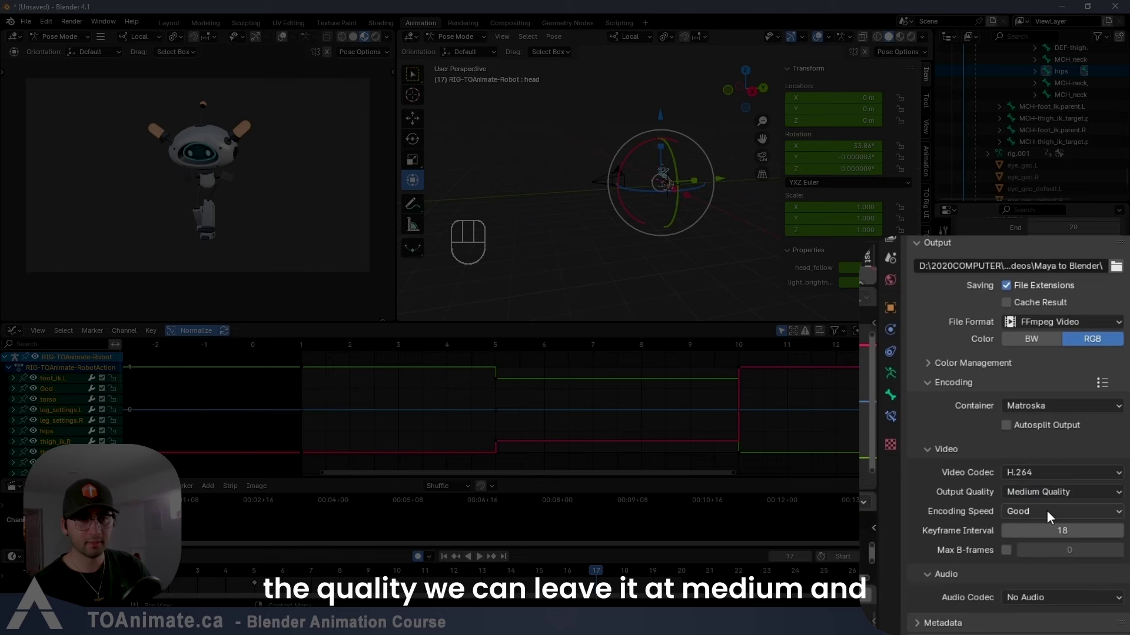
pyautogui.click(1040, 592)
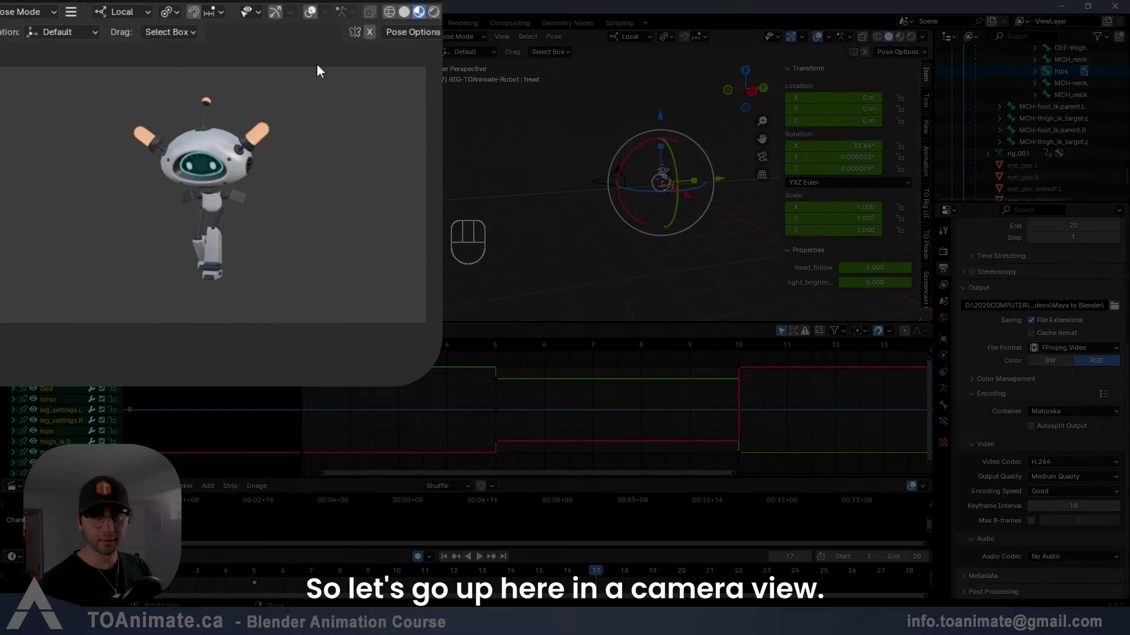
# - Render the animation from the camera viewport to a video file
pyautogui.click(71, 13)
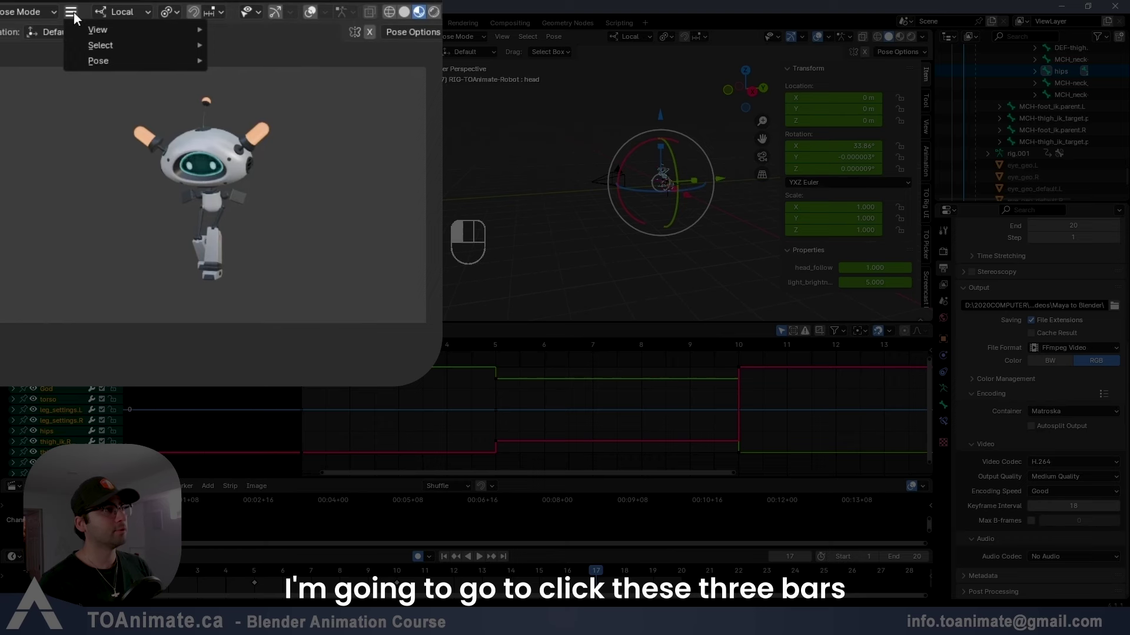
pyautogui.moveTo(121, 31)
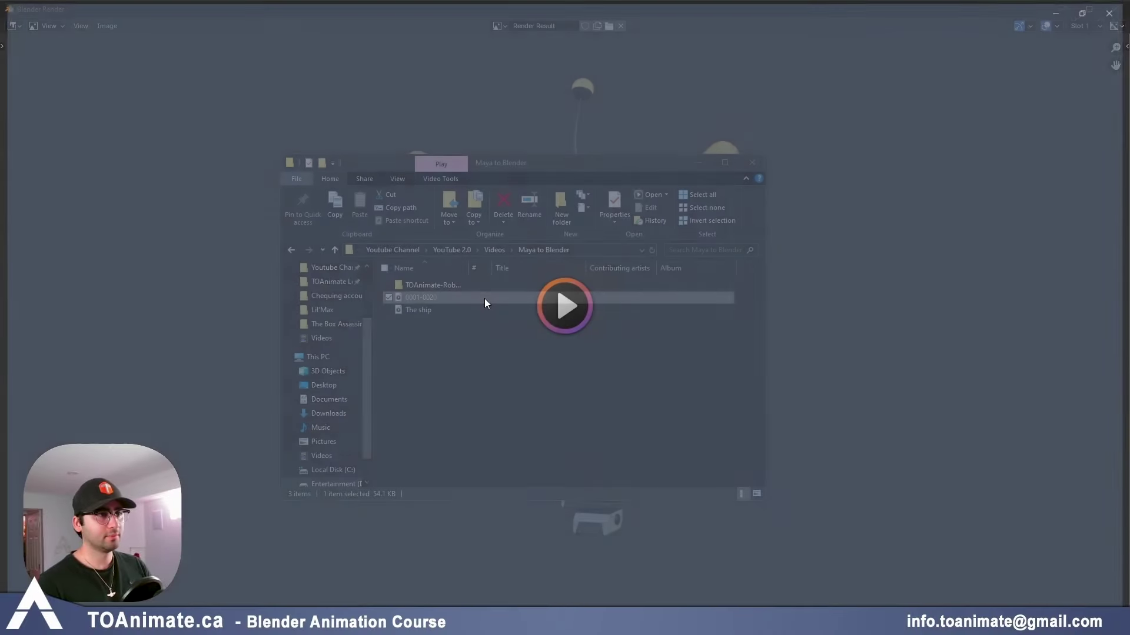
# - Play the rendered animation video from the Maya to Blender folder in Media Player and close the player
pyautogui.doubleClick(485, 298)
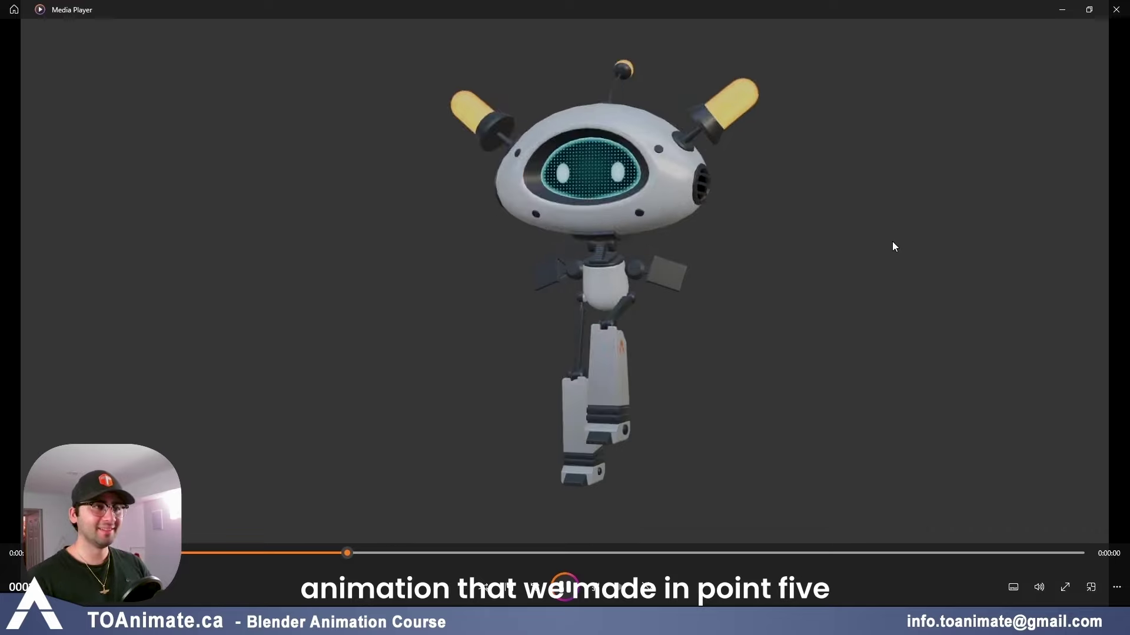
pyautogui.click(1117, 9)
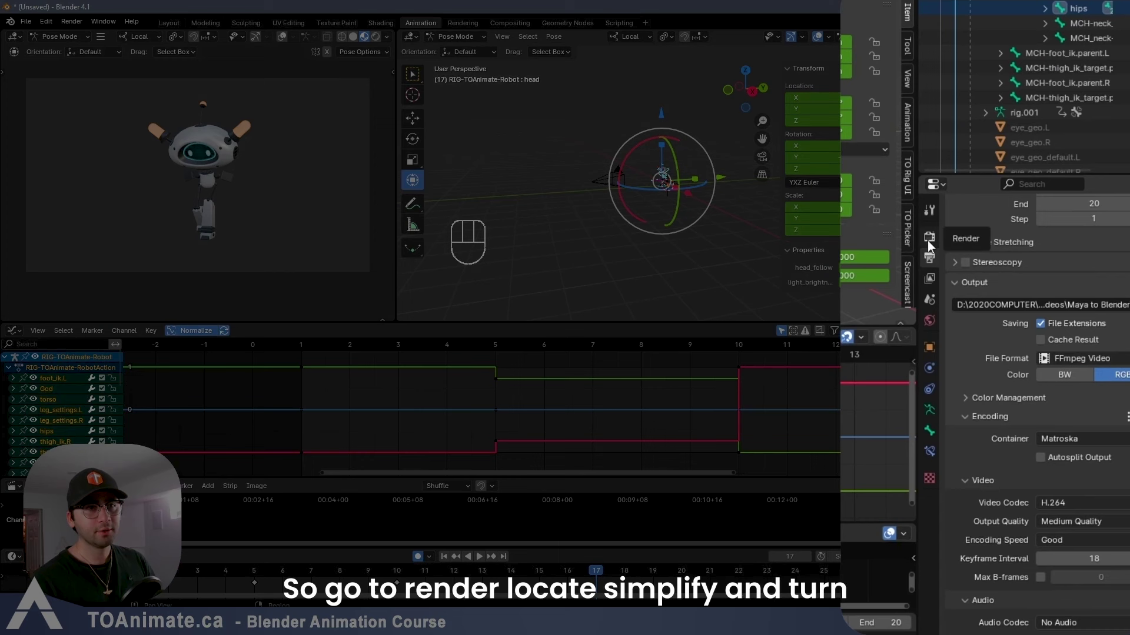
# - Enable Simplify in the scene's render properties and set the viewport Max Subdivision to 0
pyautogui.click(943, 251)
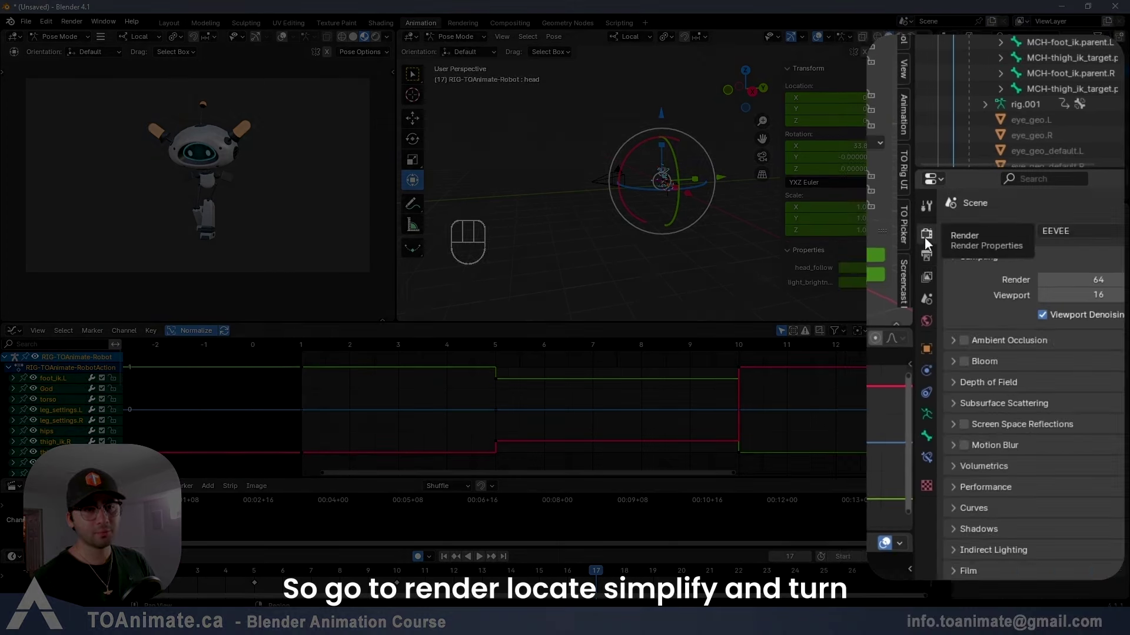
pyautogui.scroll(-5, 1004, 545)
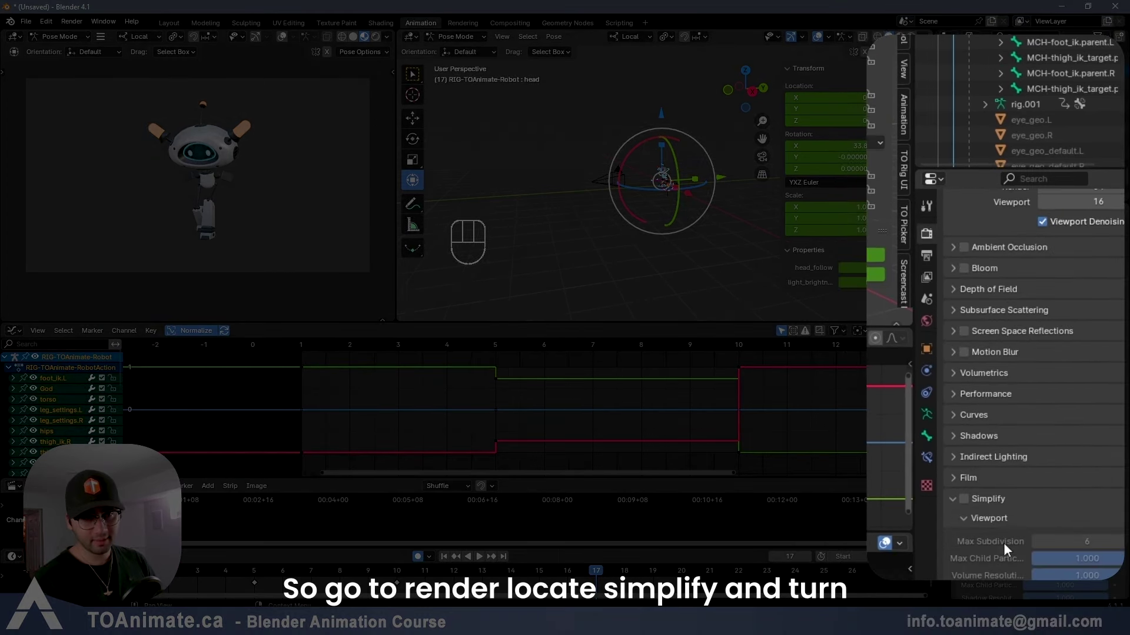
pyautogui.click(964, 499)
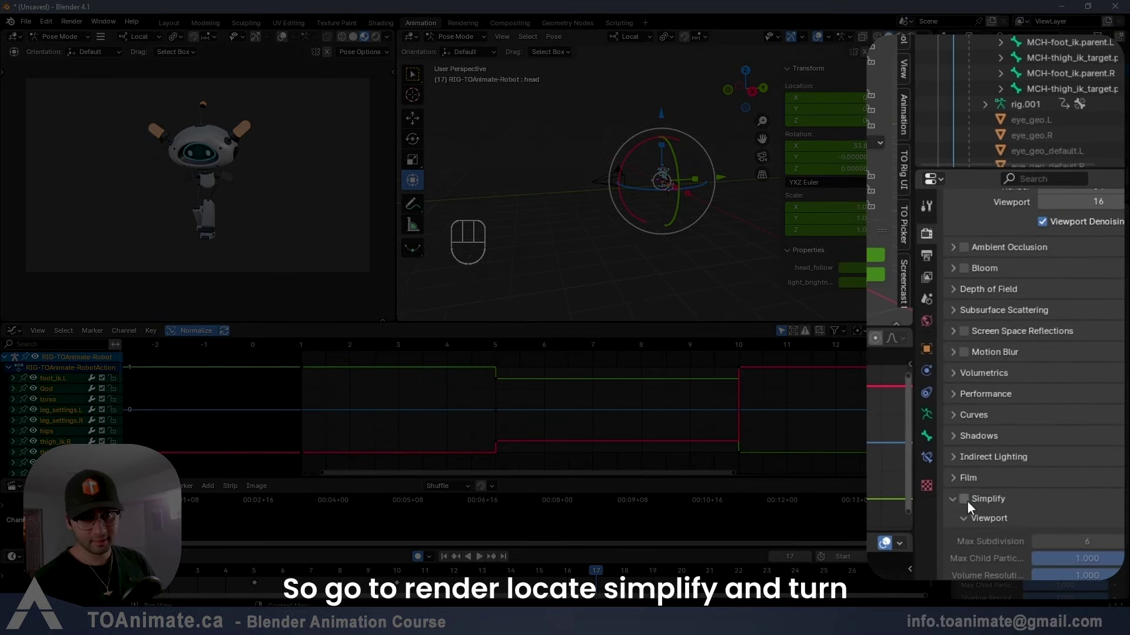
pyautogui.click(1076, 541)
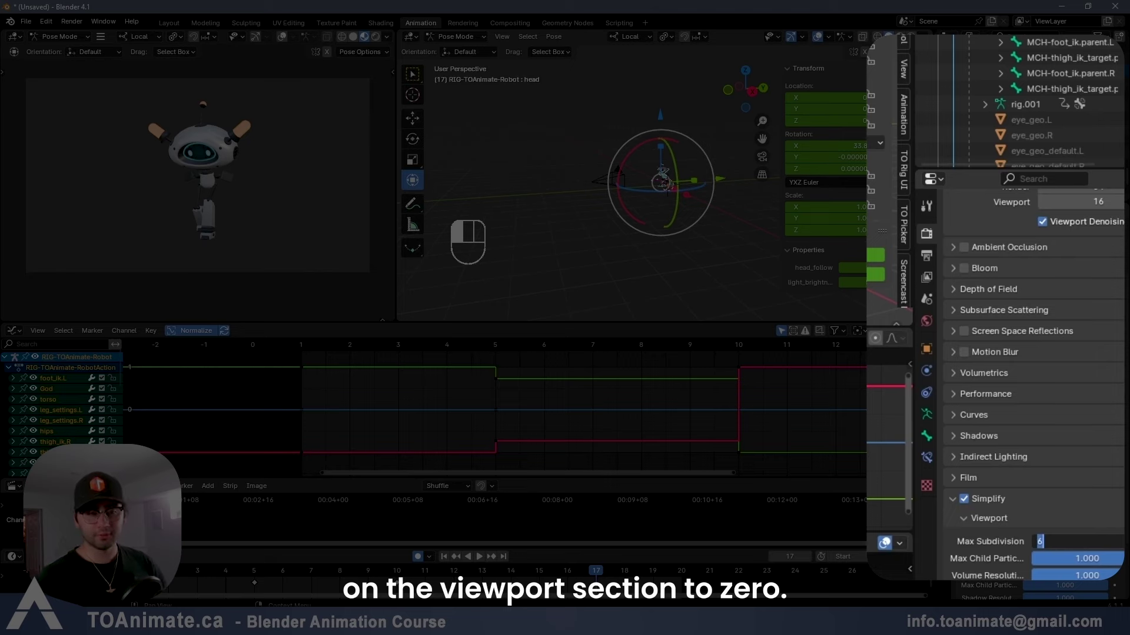
pyautogui.write('0')
pyautogui.press('Return')
pyautogui.scroll(-1, 1051, 463)
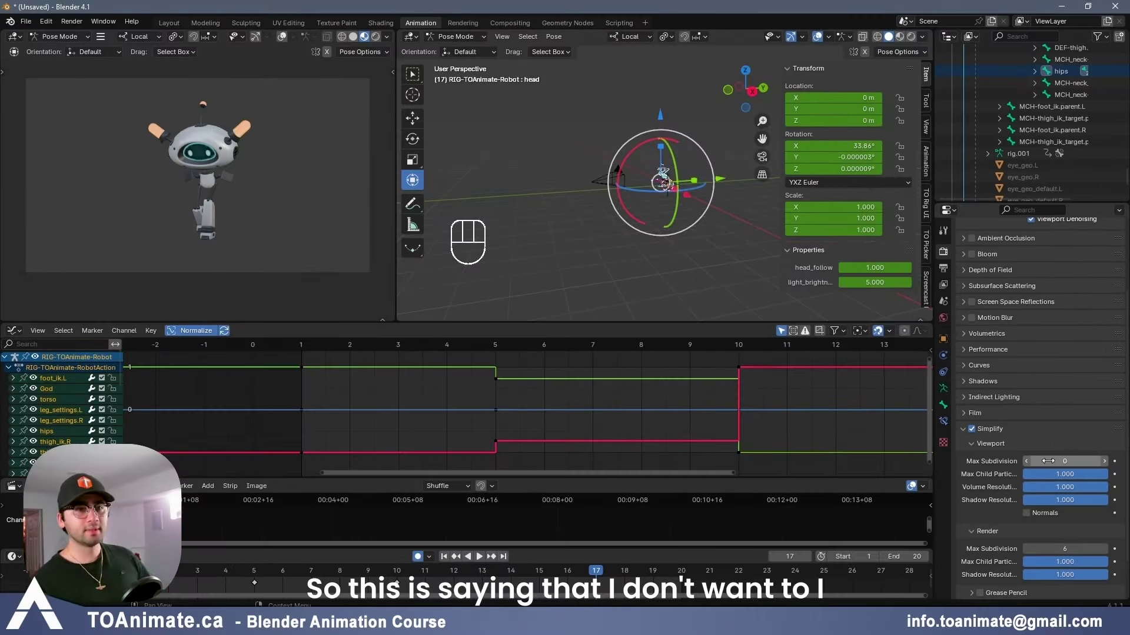